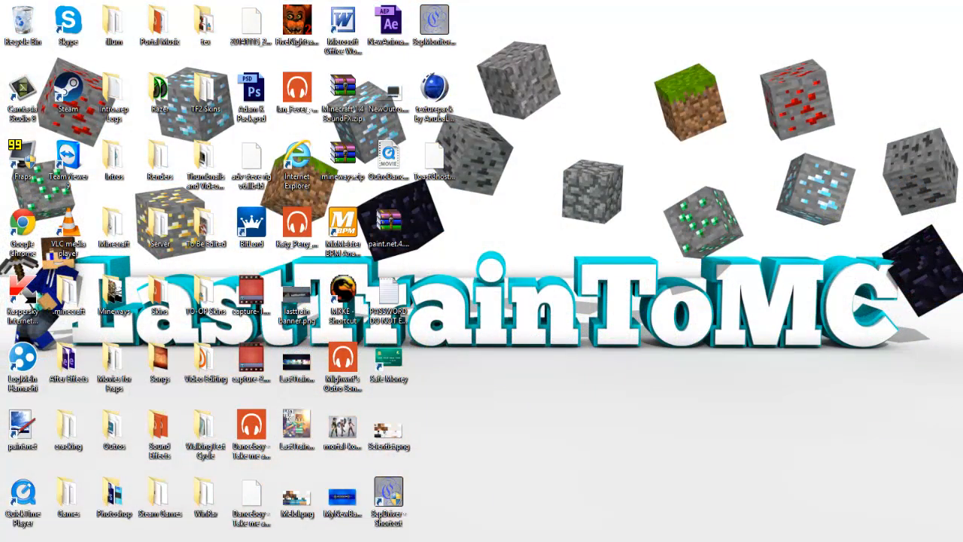
# - View the finished thumbnail "Survival Series to be always edited.png" from the desktop's Photoshop folder, then close the image and folder
pyautogui.doubleClick(117, 491)
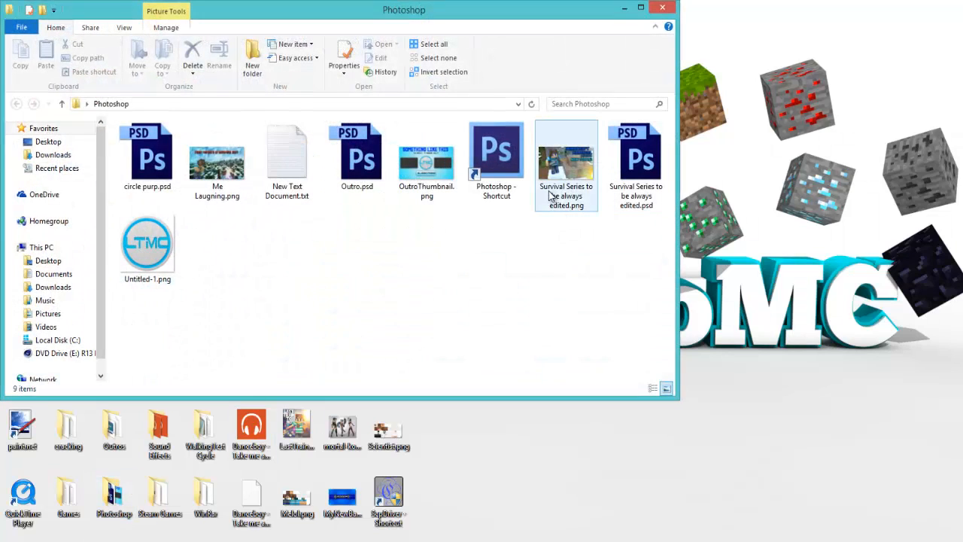
pyautogui.doubleClick(556, 179)
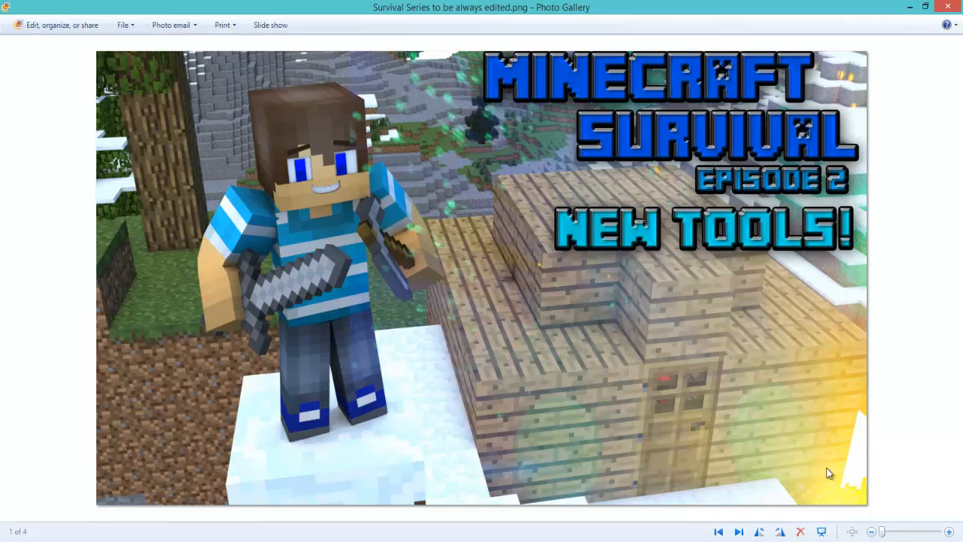
pyautogui.click(949, 7)
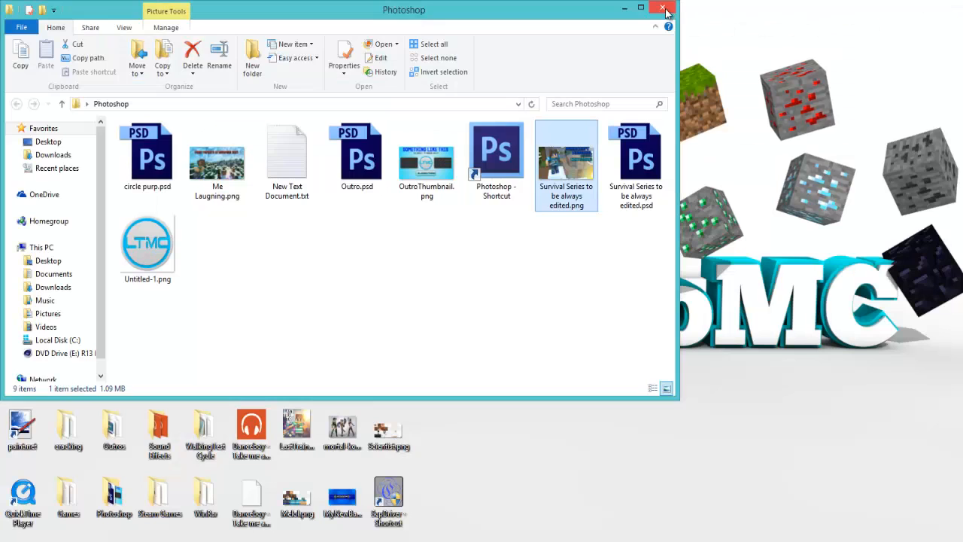
pyautogui.click(663, 8)
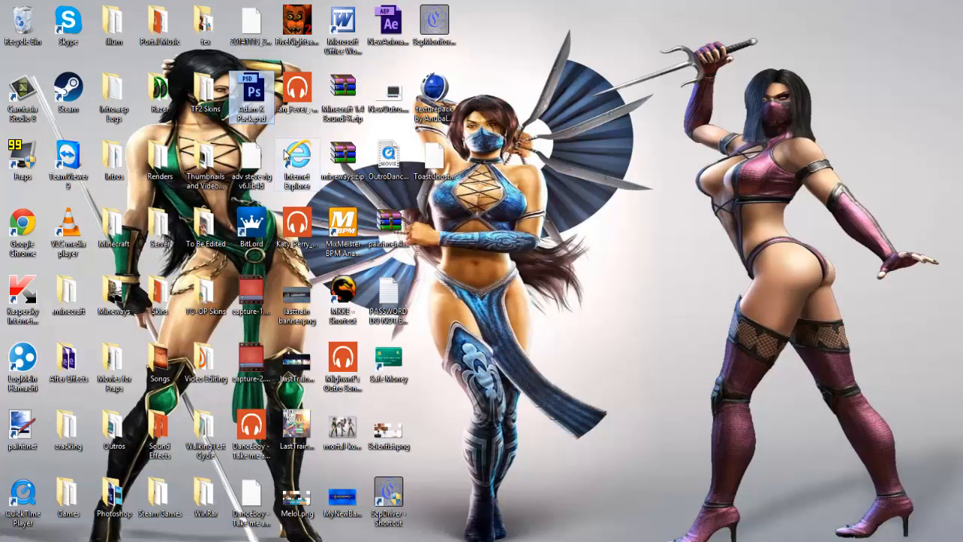
# - Launch Mineways.exe from the mineways.zip archive on the desktop and close the archive window
pyautogui.click(341, 147)
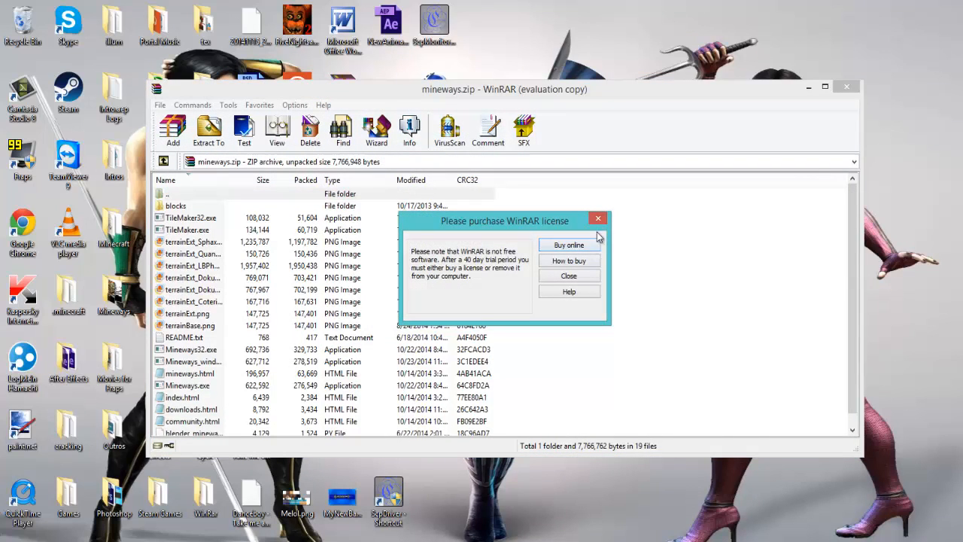
pyautogui.click(599, 213)
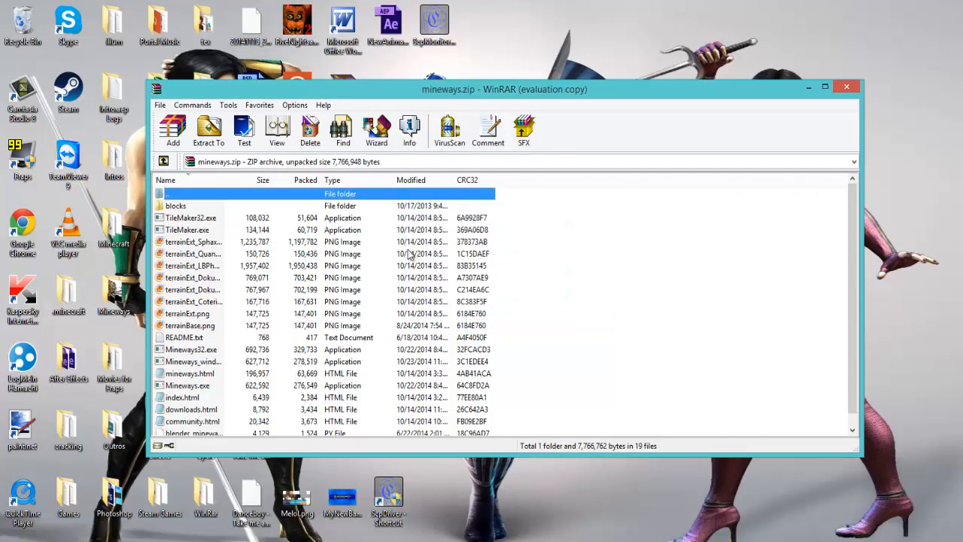
pyautogui.click(200, 350)
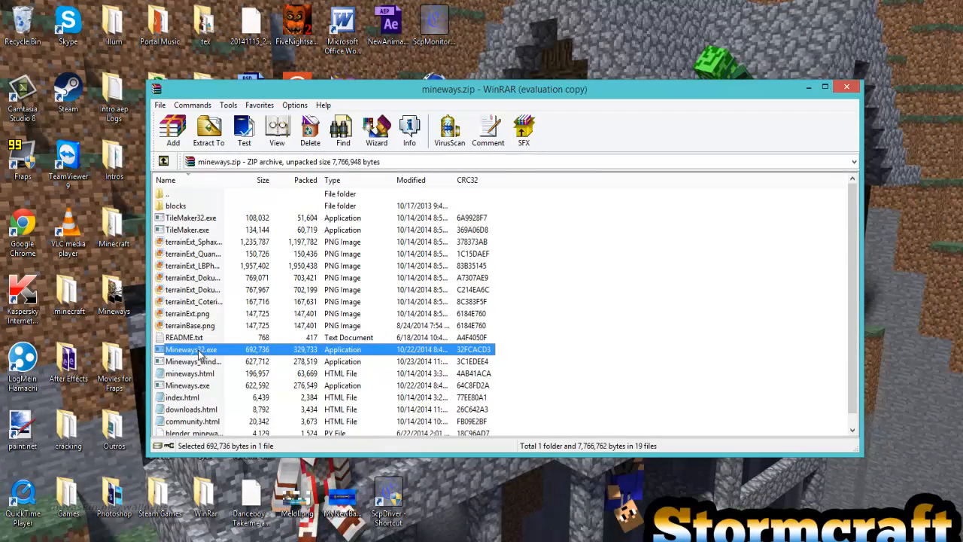
pyautogui.click(215, 386)
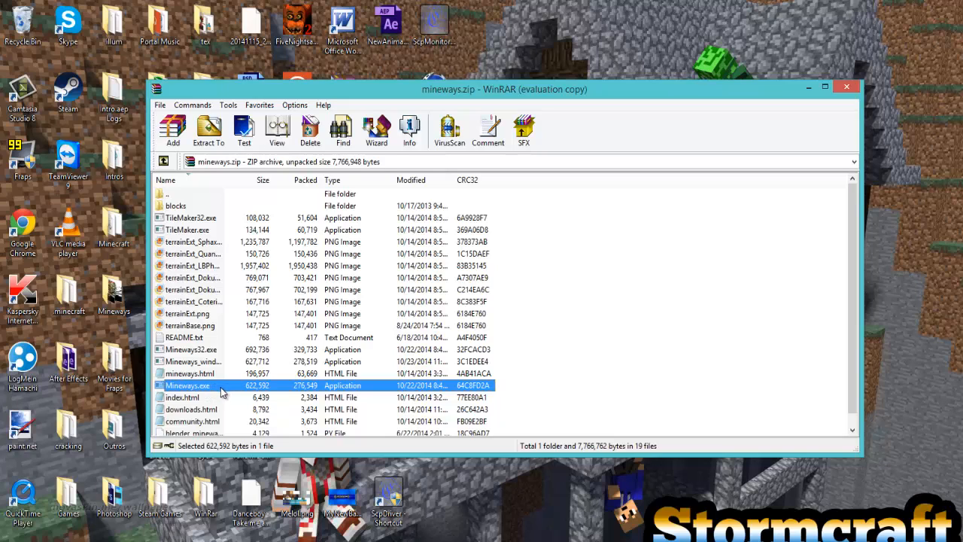
pyautogui.doubleClick(221, 386)
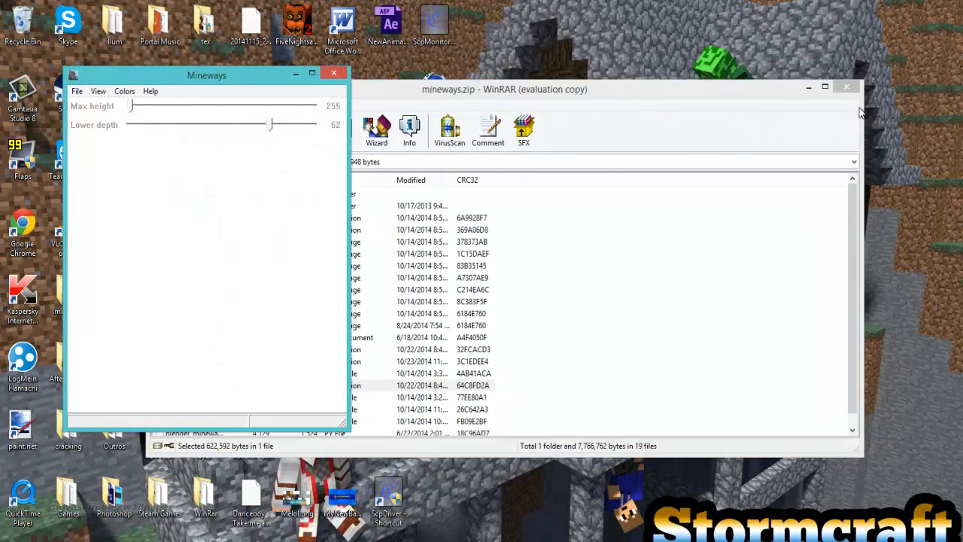
pyautogui.click(846, 87)
# - Maximize the Mineways window and open the world "The Survival Series!"
pyautogui.moveTo(222, 73); pyautogui.dragTo(478, 96)
pyautogui.doubleClick(539, 93)
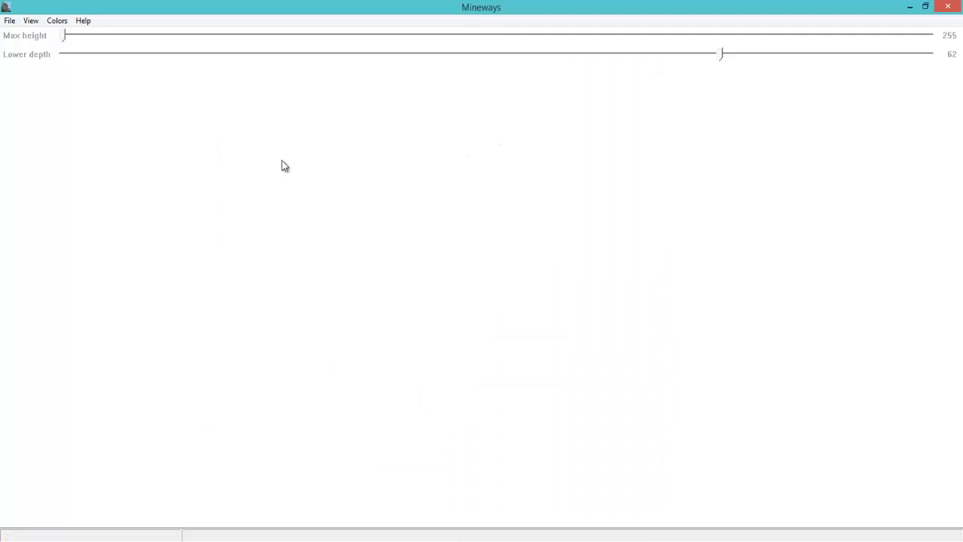
pyautogui.click(9, 21)
pyautogui.moveTo(25, 37)
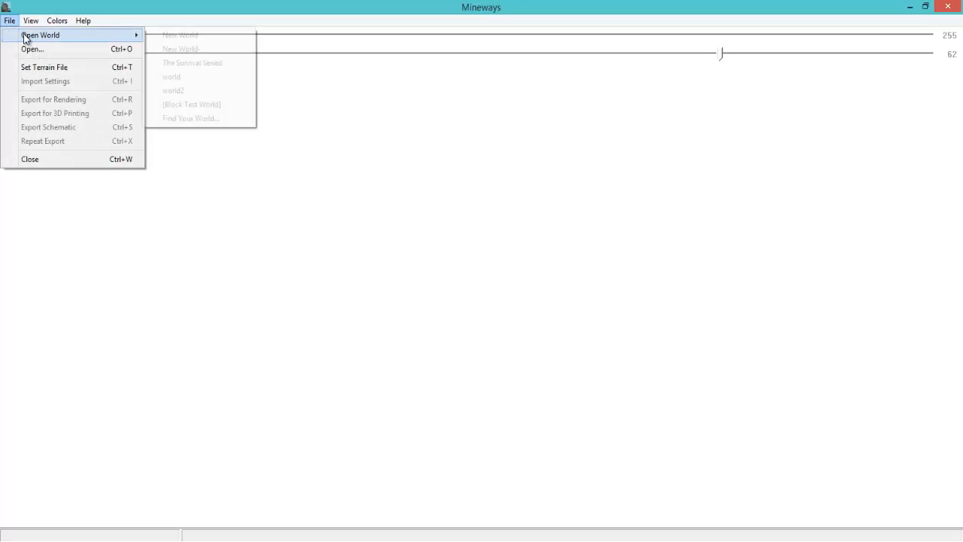
pyautogui.click(193, 63)
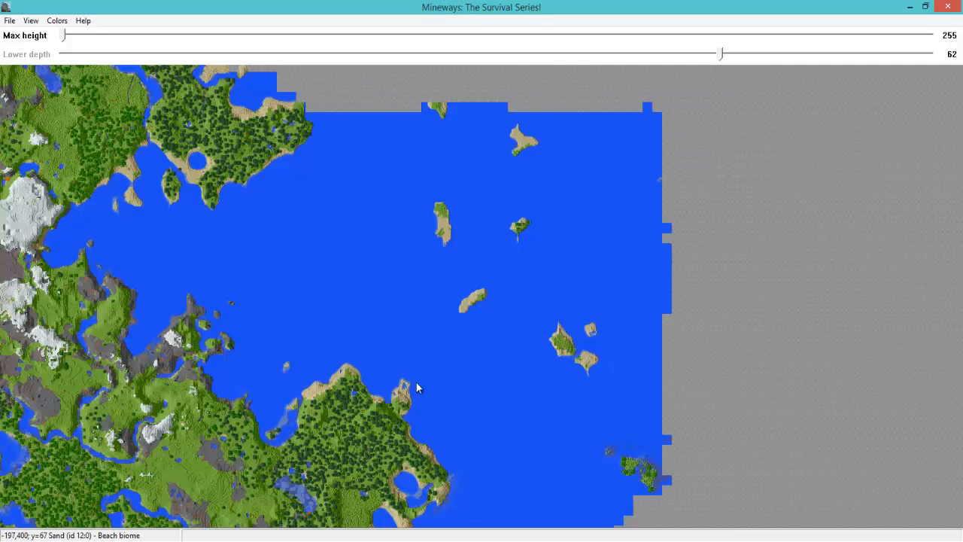
# - Select a small area on the snowy hills of the map and decline the suggested change of lower depth
pyautogui.moveTo(418, 387); pyautogui.dragTo(602, 226)
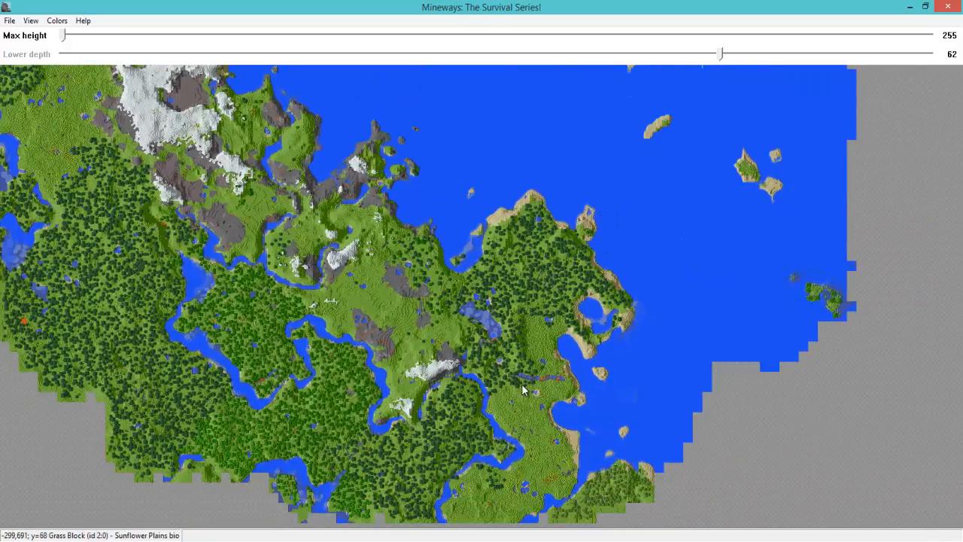
pyautogui.moveTo(525, 389); pyautogui.dragTo(723, 481)
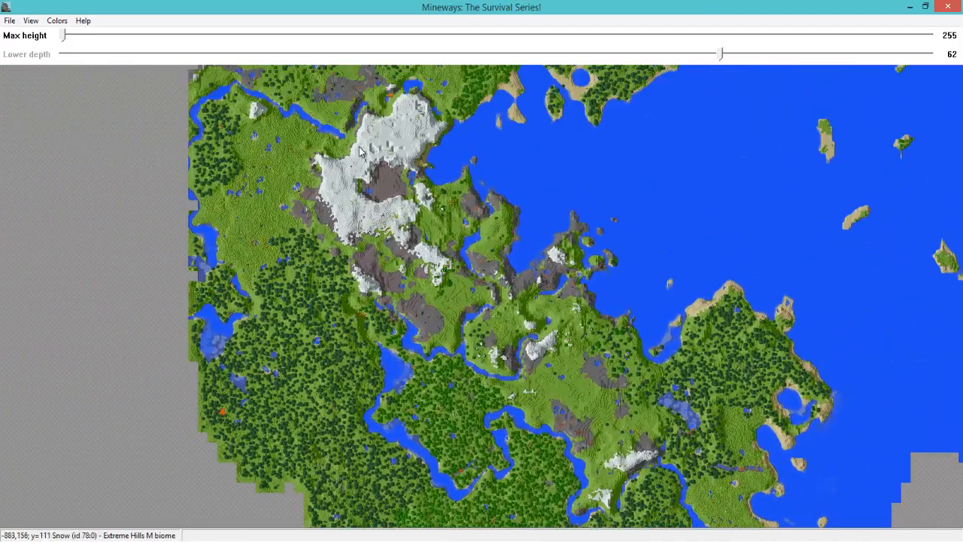
pyautogui.moveTo(360, 153); pyautogui.dragTo(232, 350)
pyautogui.moveTo(715, 312); pyautogui.dragTo(604, 388)
pyautogui.moveTo(427, 273); pyautogui.dragTo(413, 263, button='right')
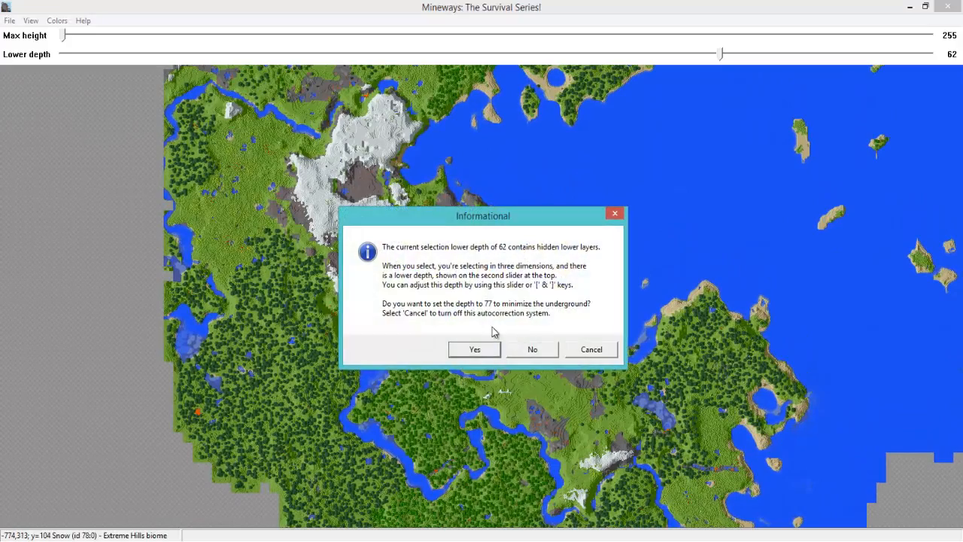
pyautogui.click(532, 349)
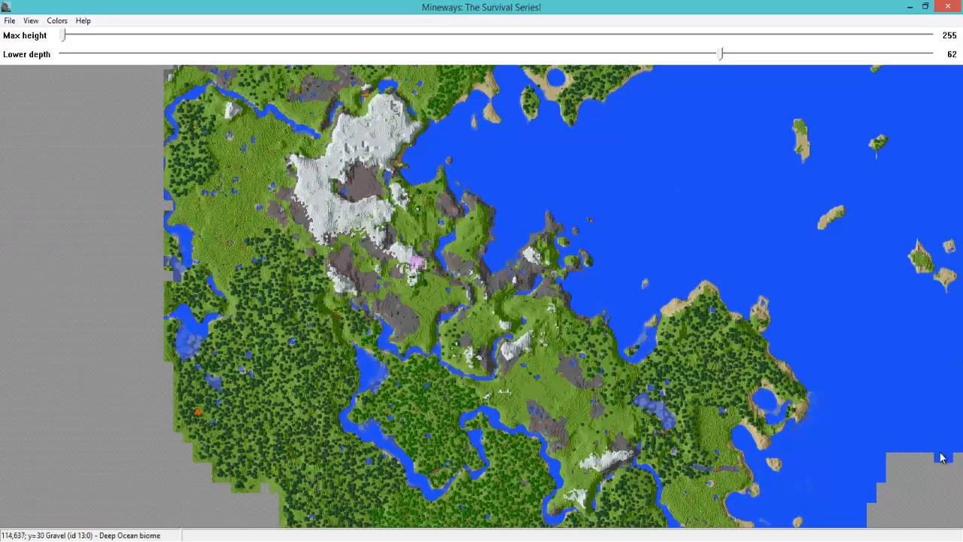
# - Examine the world map around the rocky coast and the ocean islands, both close up and from afar
pyautogui.moveTo(832, 314); pyautogui.dragTo(636, 231)
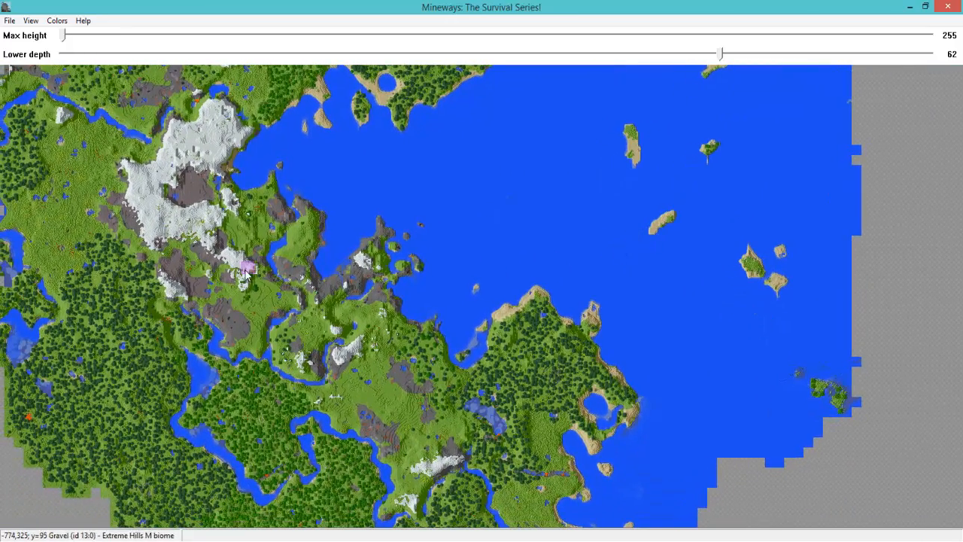
pyautogui.moveTo(245, 275); pyautogui.dragTo(254, 281)
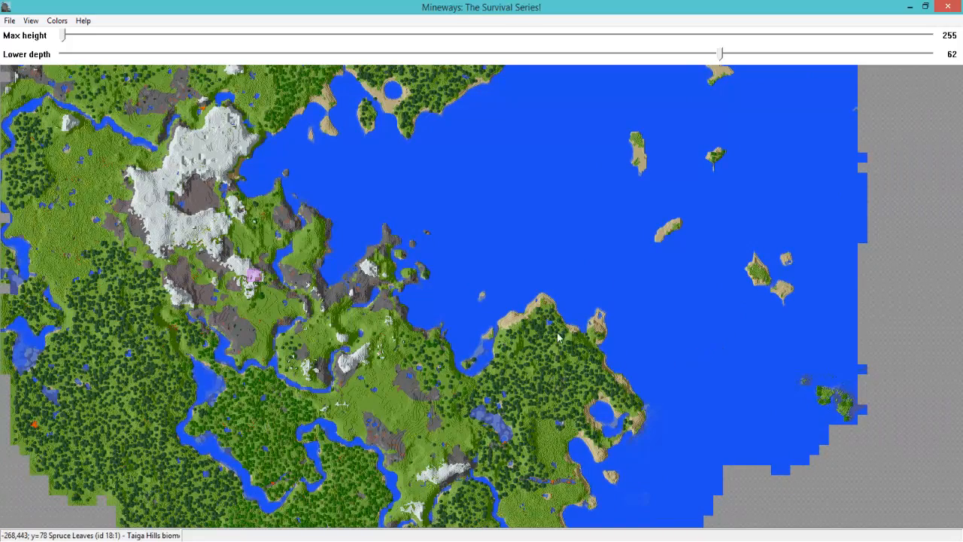
pyautogui.moveTo(558, 333); pyautogui.dragTo(634, 356)
pyautogui.scroll(3, 652, 342)
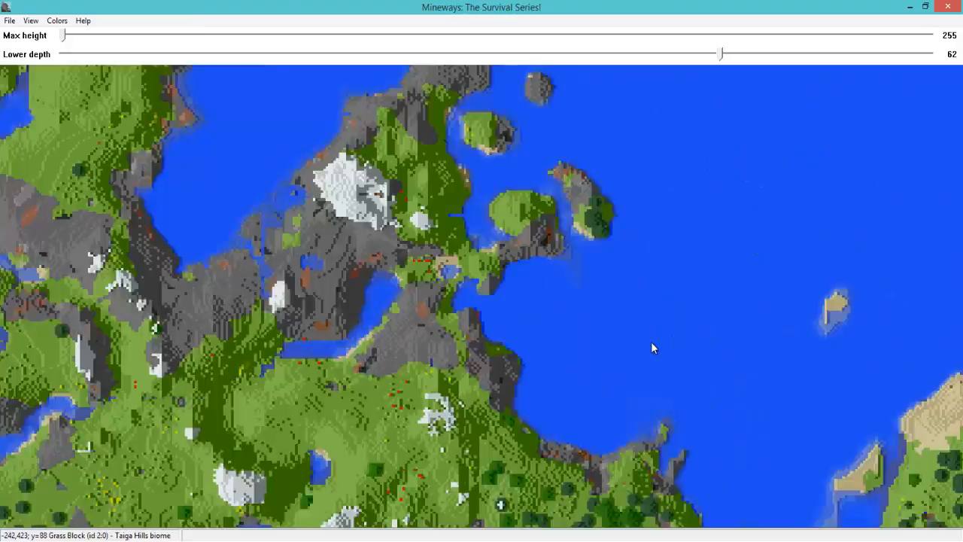
pyautogui.scroll(1, 652, 348)
pyautogui.scroll(3, 463, 307)
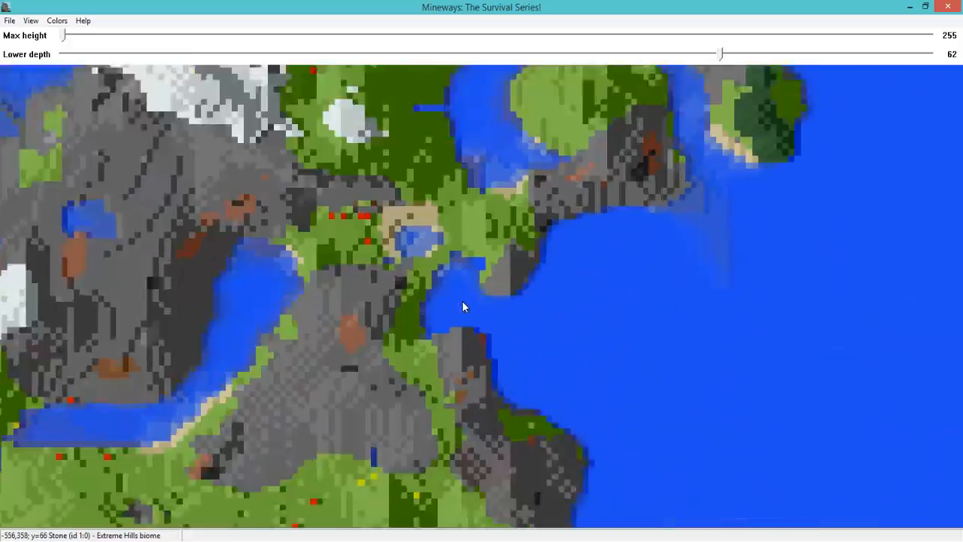
pyautogui.scroll(-6, 462, 306)
pyautogui.moveTo(749, 261); pyautogui.dragTo(654, 273)
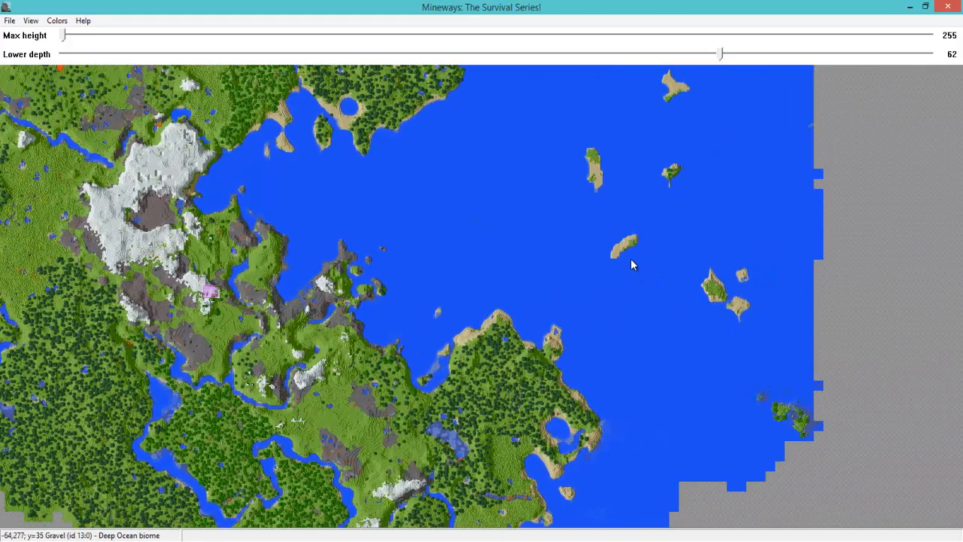
# - Select the elongated sandy island, replace it with a large selection of the forested coast, and accept a lower depth of 36
pyautogui.moveTo(644, 283); pyautogui.dragTo(588, 215, button='right')
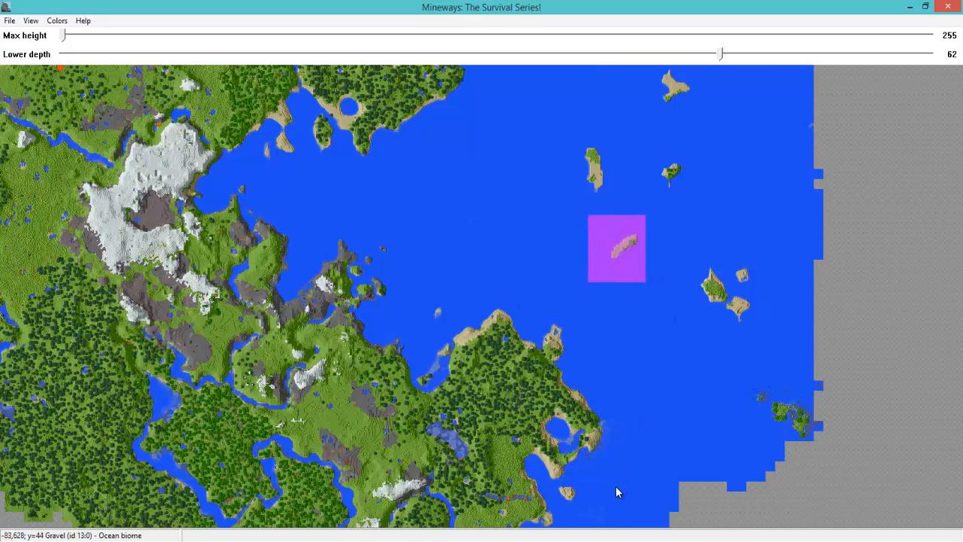
pyautogui.moveTo(614, 491); pyautogui.dragTo(253, 338, button='right')
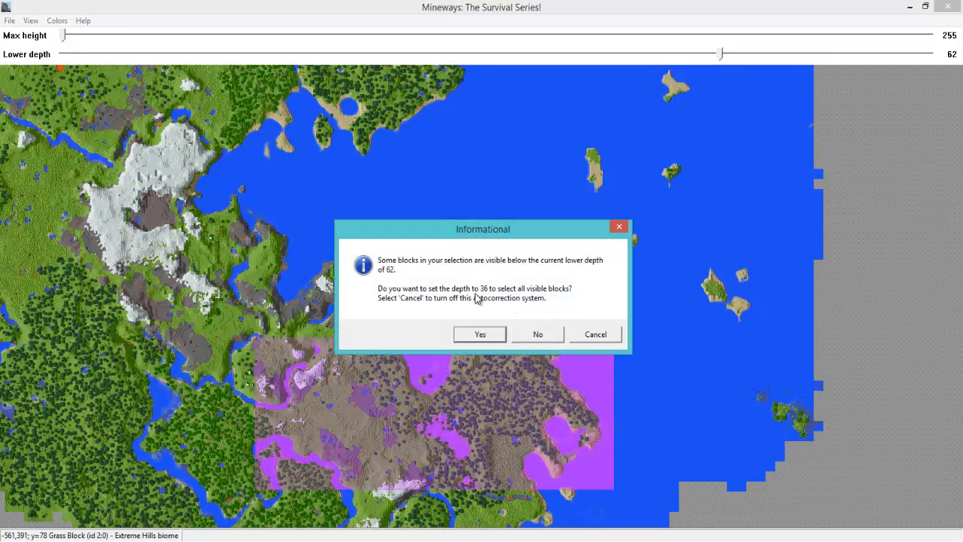
pyautogui.click(479, 335)
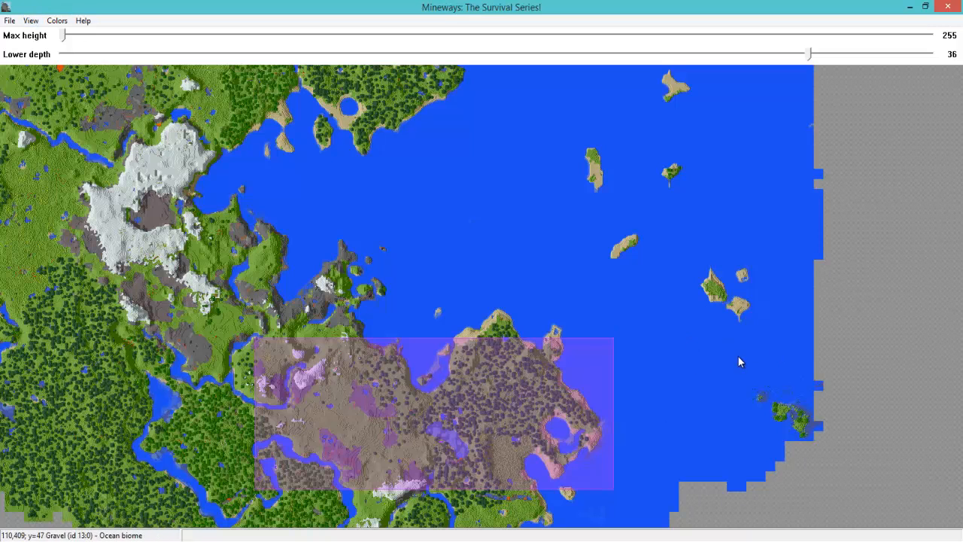
# - Select a rectangular ocean area around the small eastern island group and accept a lower depth of 59
pyautogui.rightClick(663, 222)
pyautogui.moveTo(663, 226); pyautogui.dragTo(741, 353, button='right')
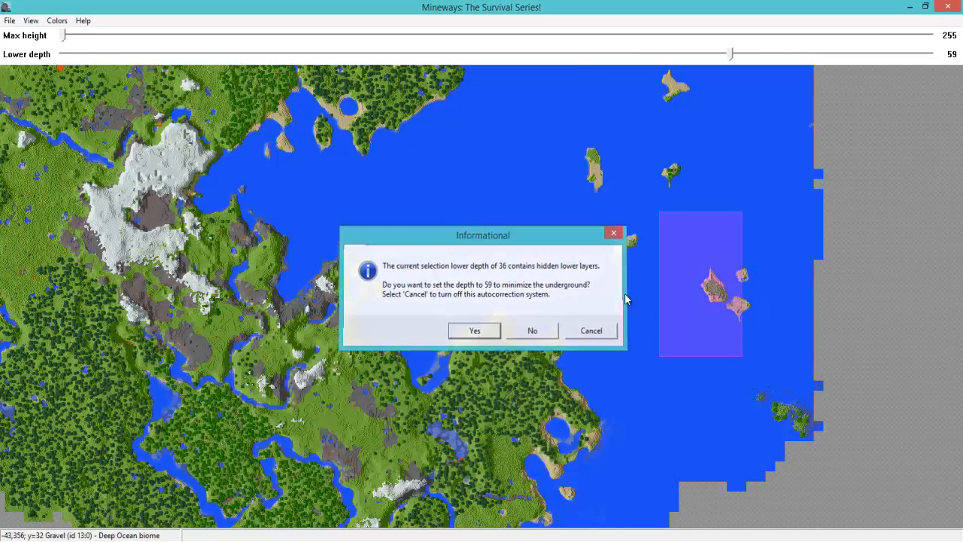
pyautogui.click(472, 331)
# - Start exporting the selected area for rendering, trust Mineways in the security prompt, and leave the save dialog without saving
pyautogui.click(10, 20)
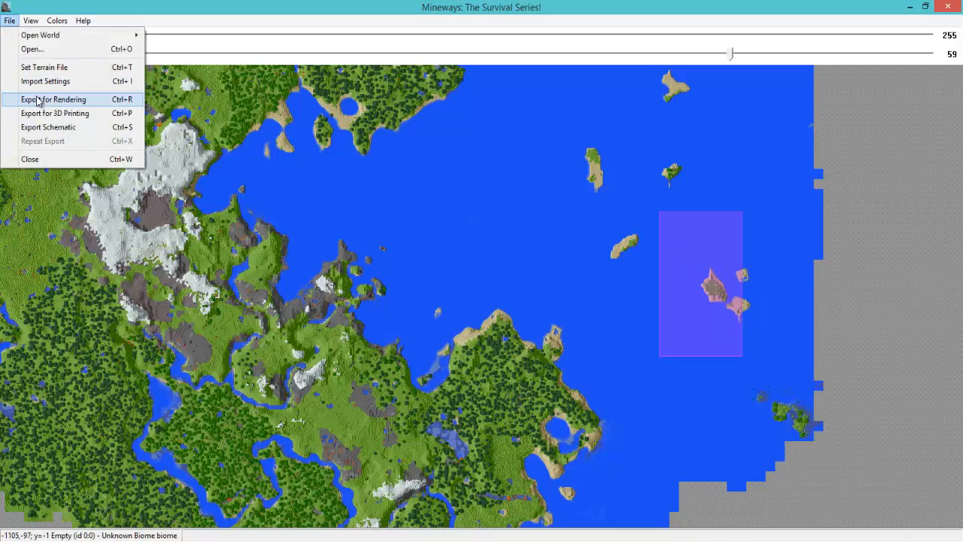
pyautogui.click(38, 102)
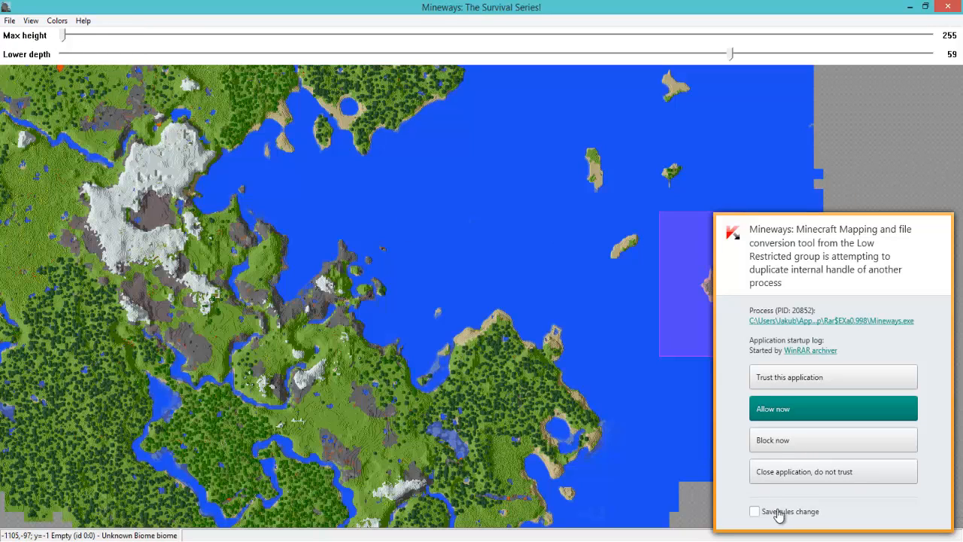
pyautogui.click(796, 378)
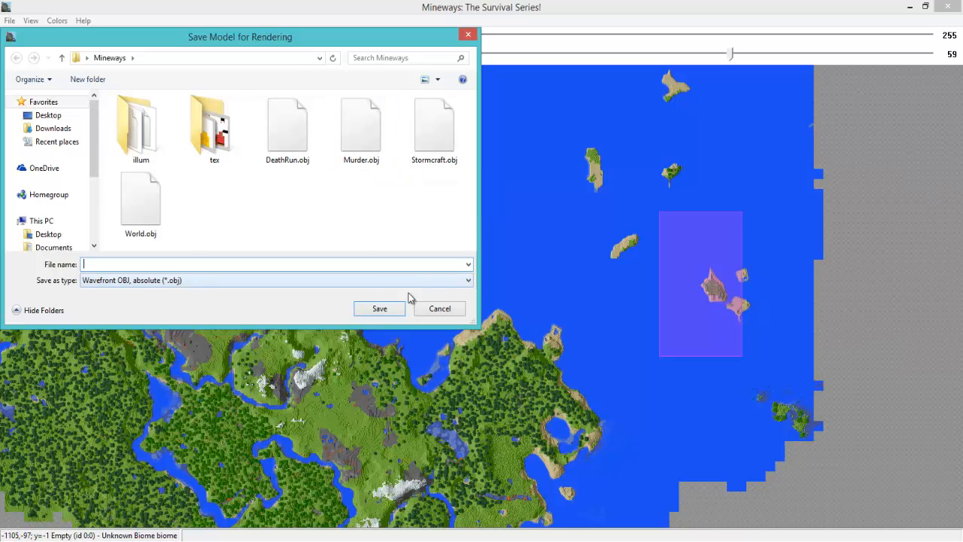
pyautogui.click(440, 308)
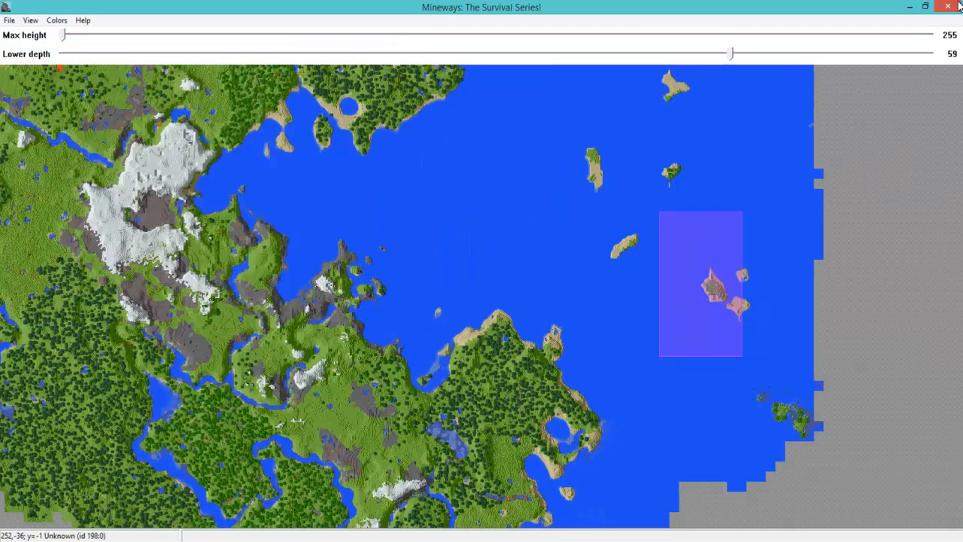
# - Minimize Mineways to return to Cinema 4D and open the desktop's Mineways folder in a file window over it
pyautogui.click(909, 6)
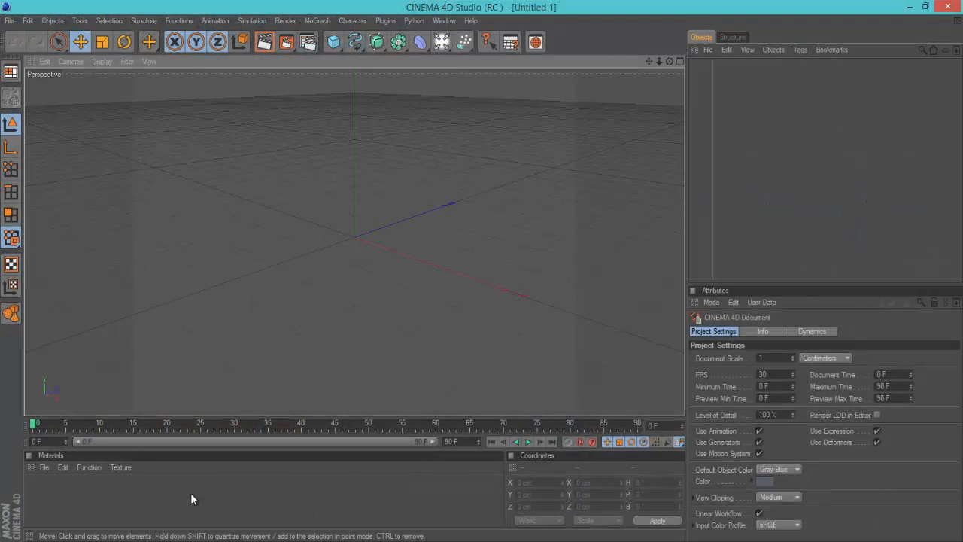
pyautogui.click(67, 540)
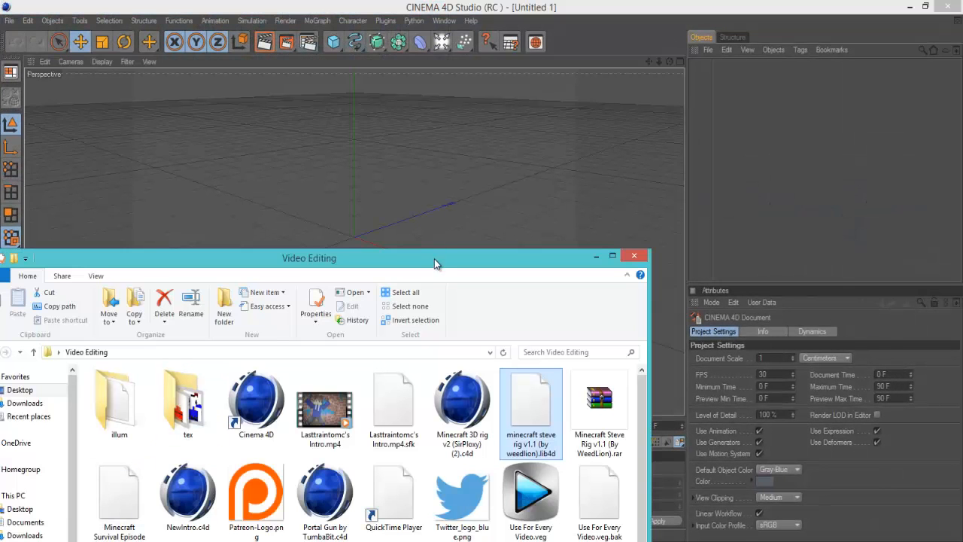
pyautogui.moveTo(434, 258); pyautogui.dragTo(604, 139)
pyautogui.click(189, 269)
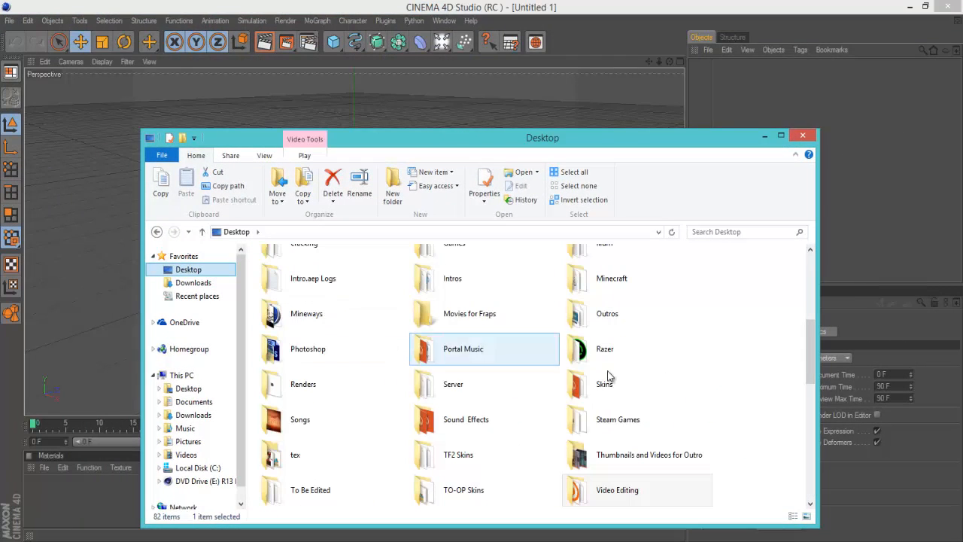
pyautogui.click(309, 315)
pyautogui.doubleClick(309, 314)
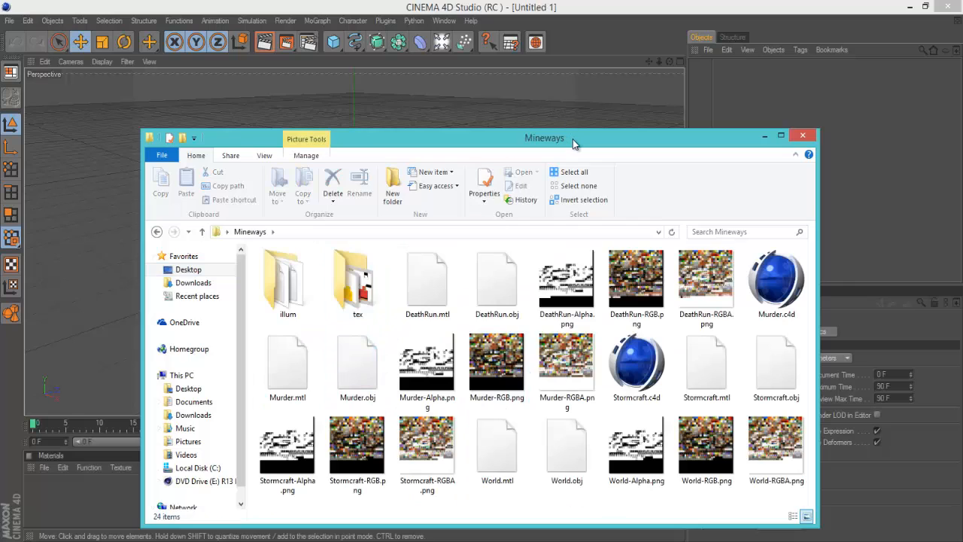
# - Import Murder.obj from the Mineways folder into Cinema 4D with the Wavefront scale of 1000 centimeters
pyautogui.moveTo(572, 139); pyautogui.dragTo(793, 226)
pyautogui.moveTo(588, 479); pyautogui.dragTo(296, 182)
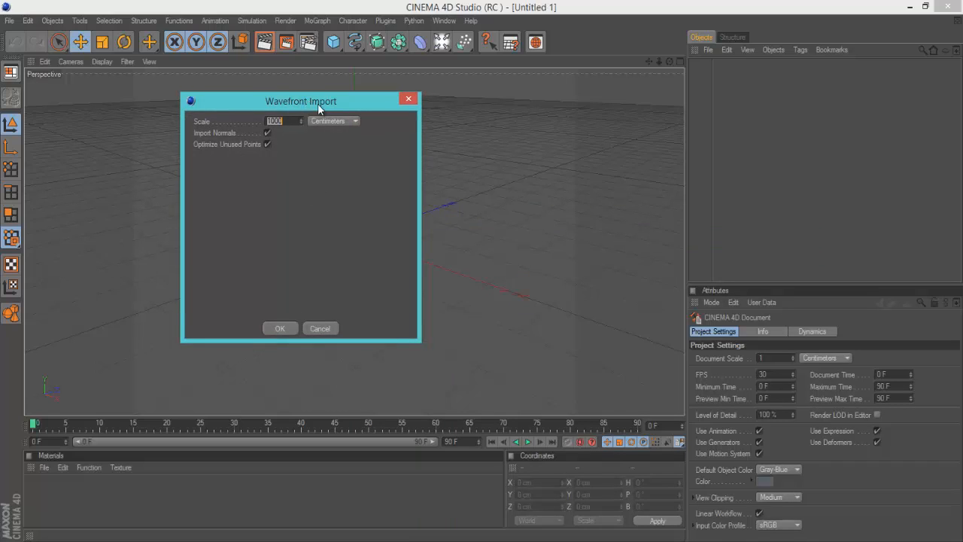
pyautogui.moveTo(318, 103); pyautogui.dragTo(425, 171)
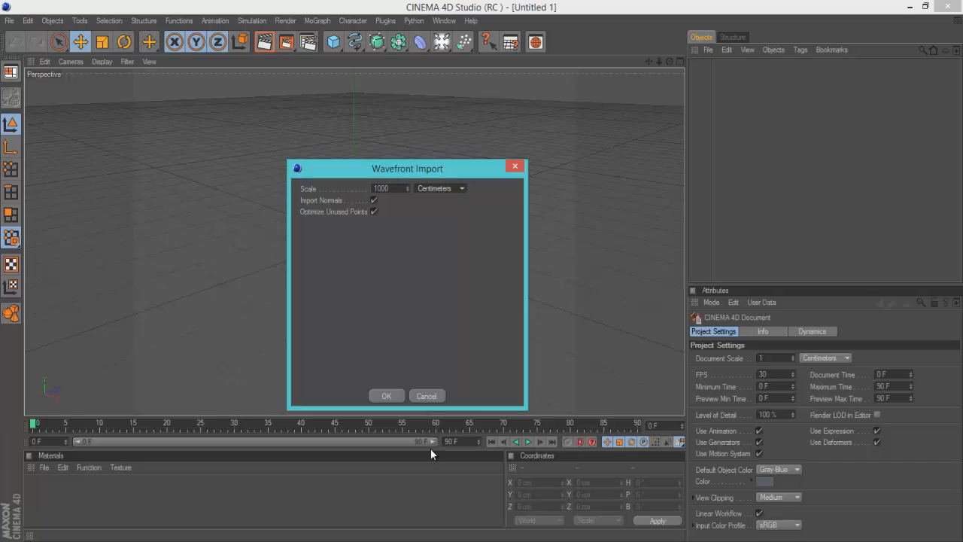
pyautogui.click(396, 395)
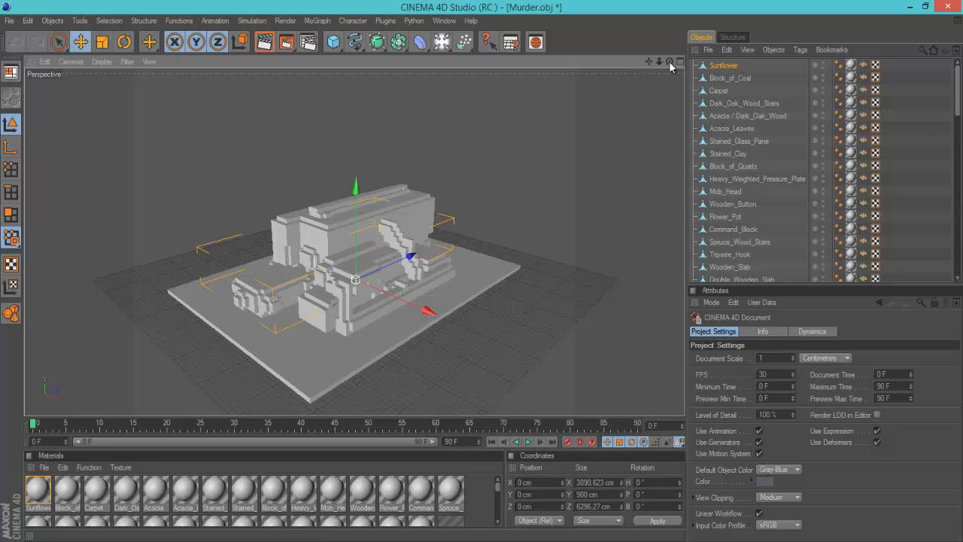
pyautogui.keyDown('alt'); pyautogui.moveTo(479, 270); pyautogui.dragTo(482, 273); pyautogui.keyUp('alt')
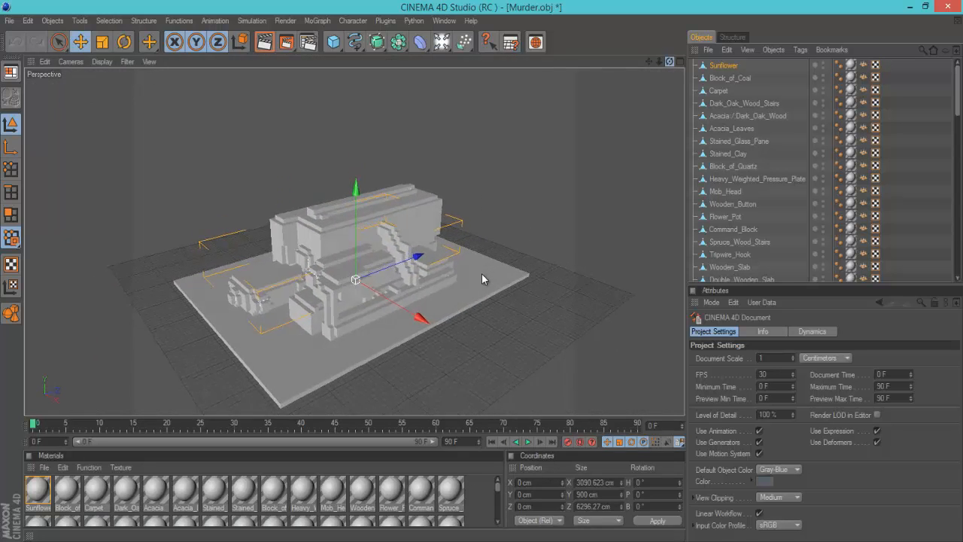
pyautogui.scroll(-10, 565, 133)
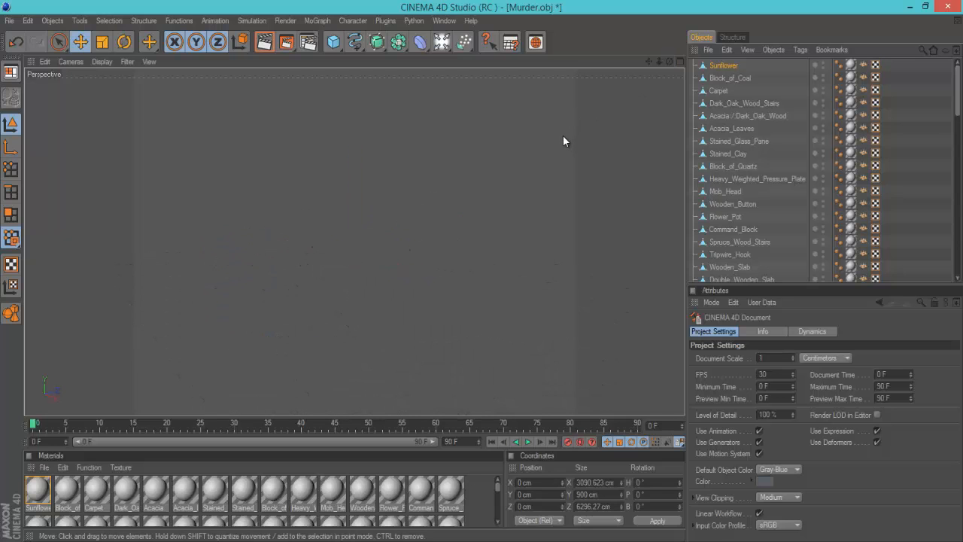
pyautogui.scroll(10, 322, 246)
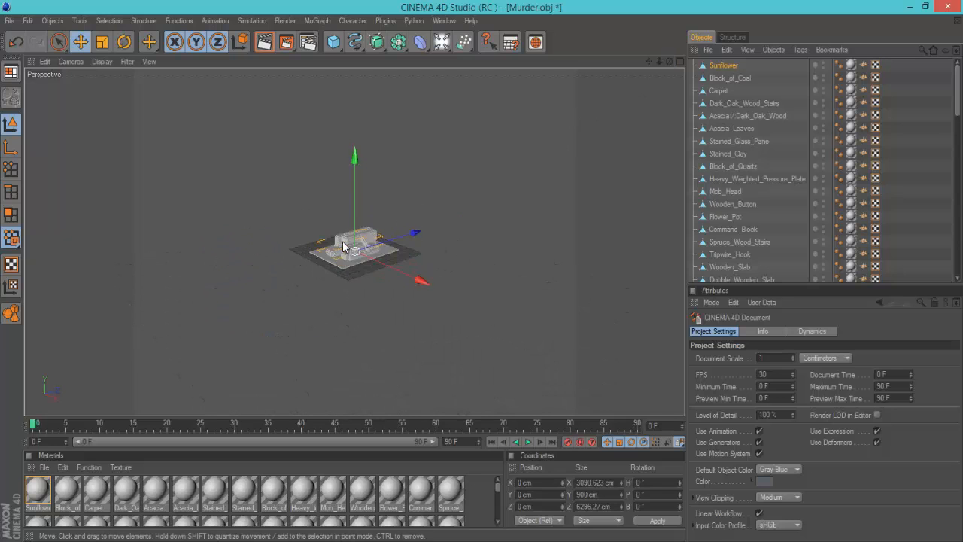
pyautogui.scroll(-2, 399, 235)
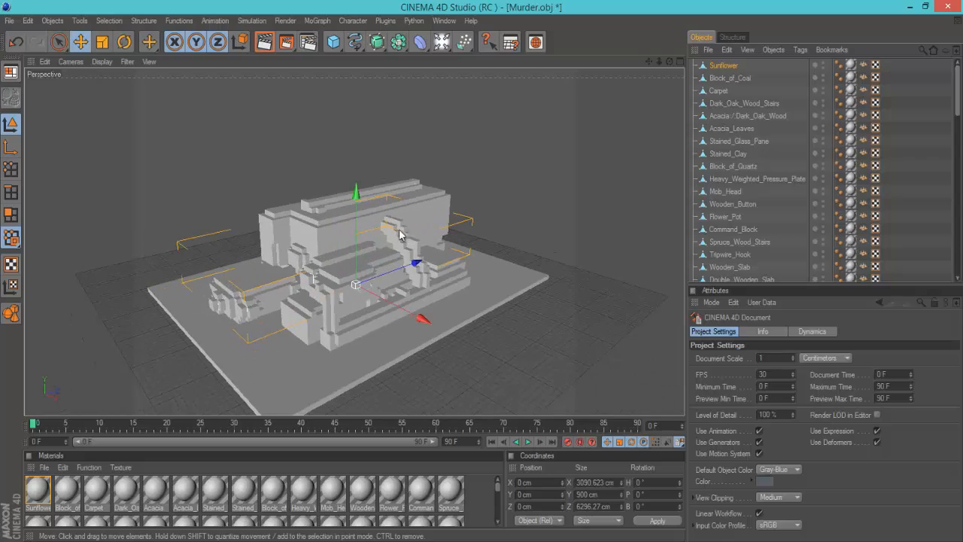
pyautogui.moveTo(481, 272)
pyautogui.keyDown('alt'); pyautogui.mouseDown()
pyautogui.moveTo(487, 278)
pyautogui.moveTo(464, 272)
pyautogui.moveTo(488, 275)
pyautogui.moveTo(473, 268)
pyautogui.moveTo(482, 272)
pyautogui.mouseUp(); pyautogui.keyUp('alt')
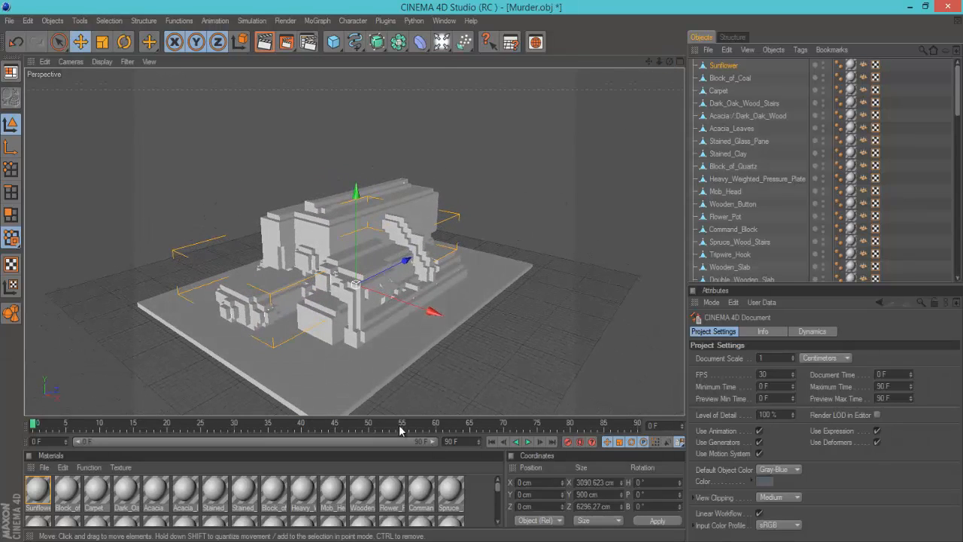
# - Open the Sunflower material for editing, select all the model's materials, and turn off their Specular channel
pyautogui.doubleClick(39, 490)
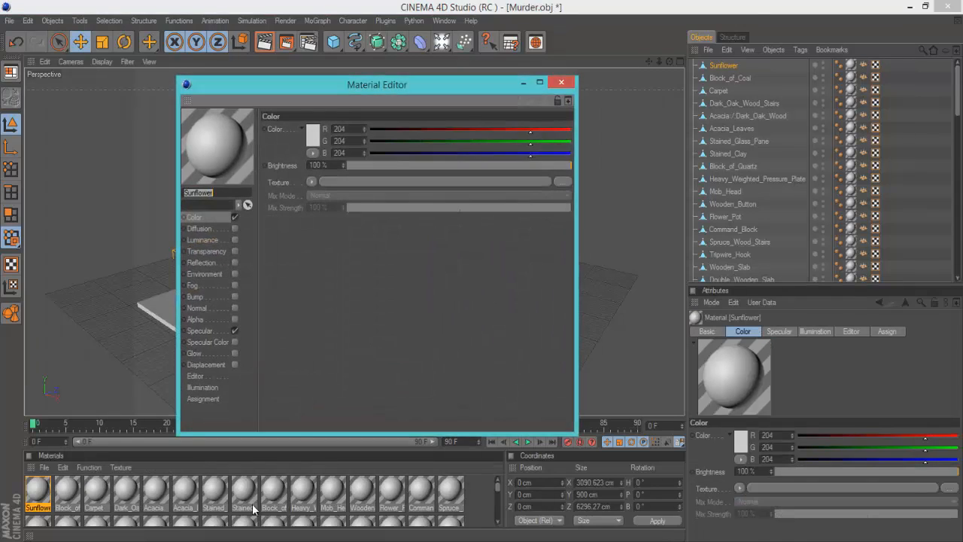
pyautogui.scroll(-3, 446, 495)
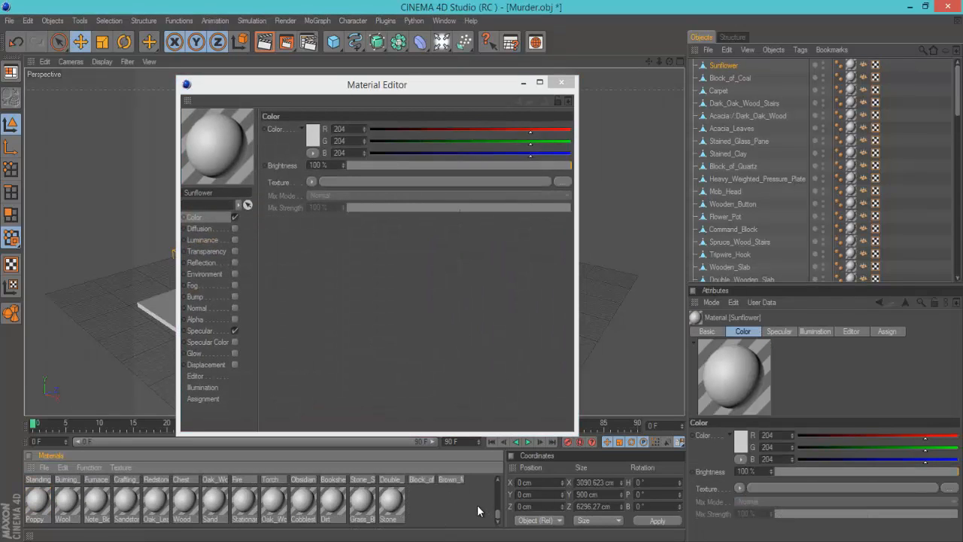
pyautogui.hotkey('ctrl', 'a')
pyautogui.hotkey('ctrl', 'z')
pyautogui.hotkey('ctrl', 'a')
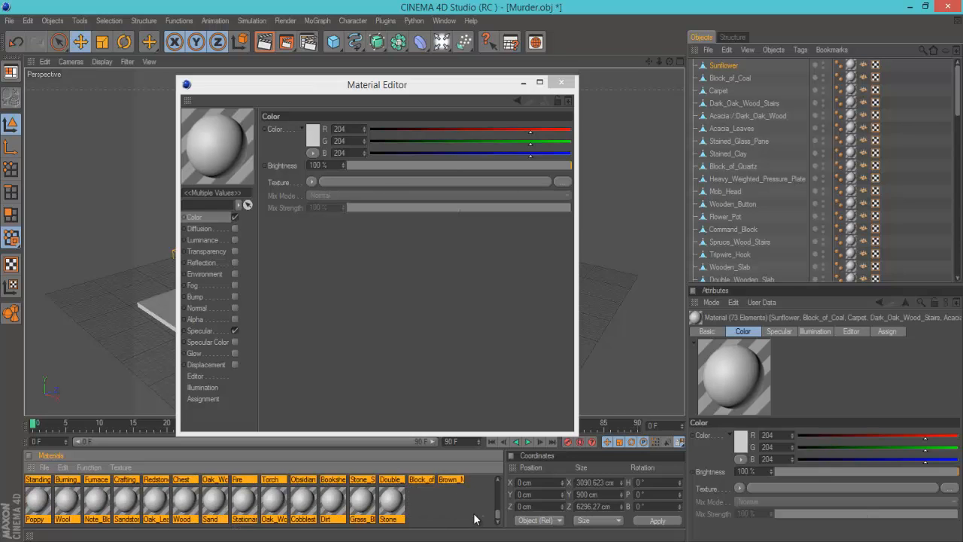
pyautogui.scroll(3, 408, 493)
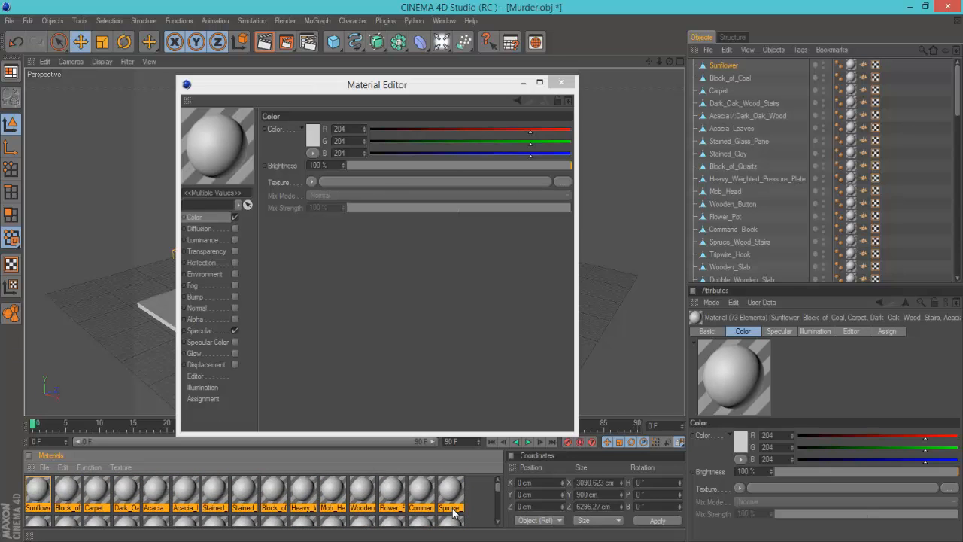
pyautogui.scroll(-5, 446, 490)
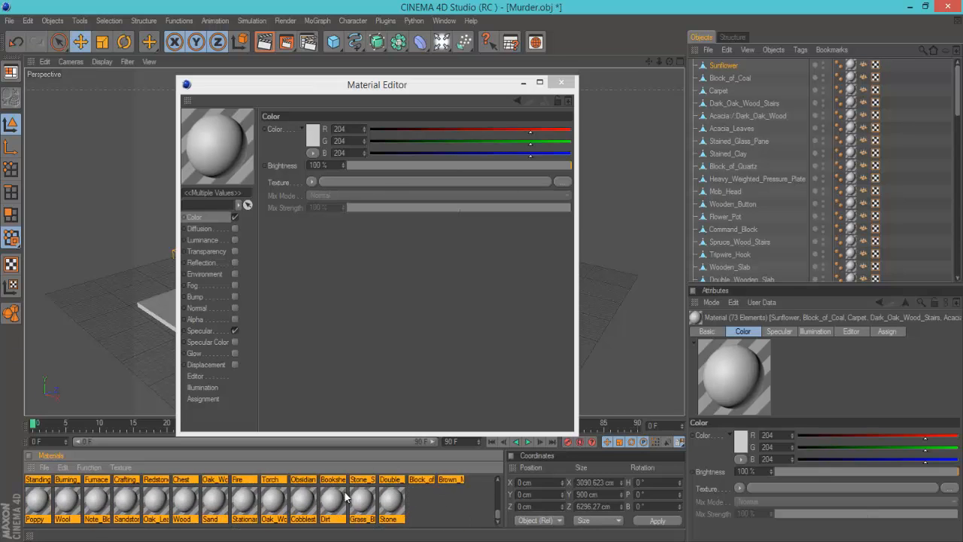
pyautogui.scroll(5, 346, 496)
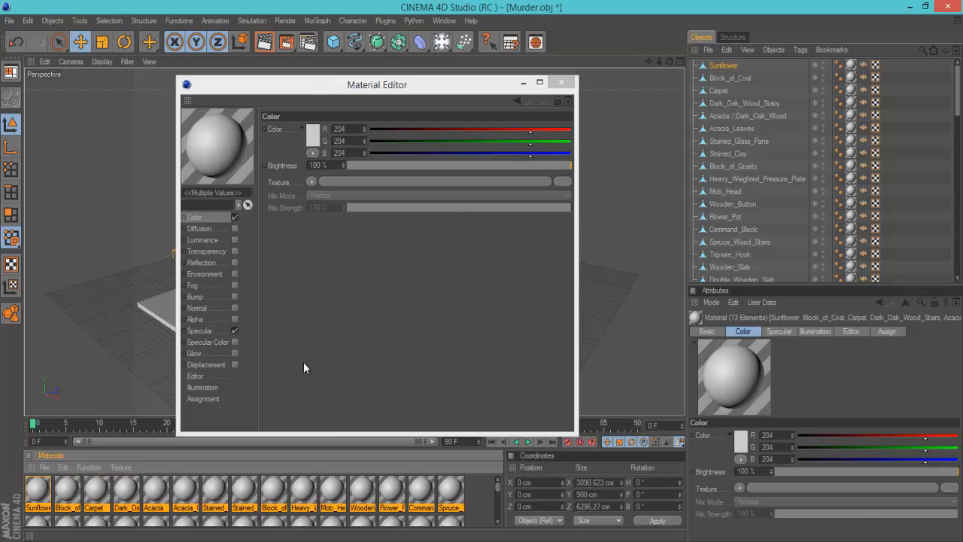
pyautogui.click(234, 331)
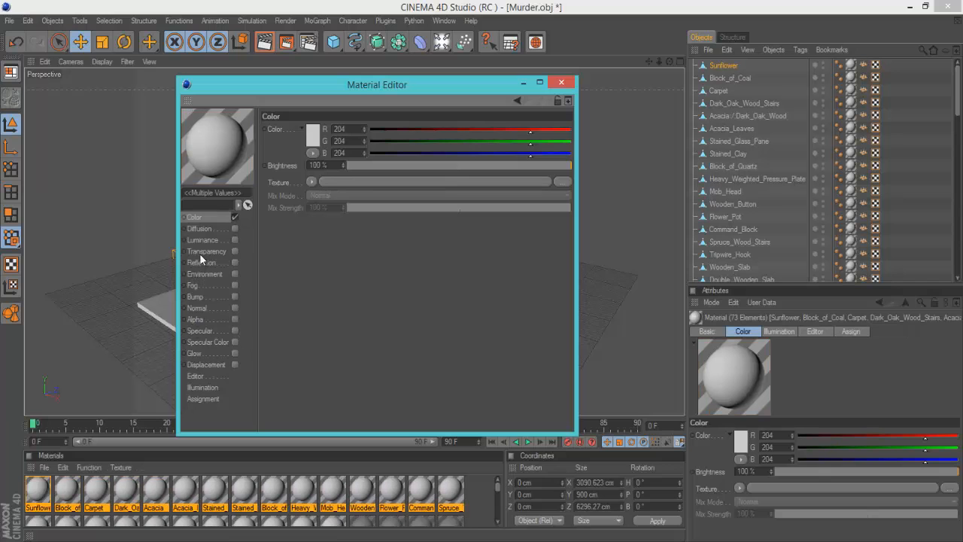
# - Load Murder-RGB.png from the desktop's Mineways folder as the Color texture of all selected materials and check the textured model
pyautogui.click(496, 182)
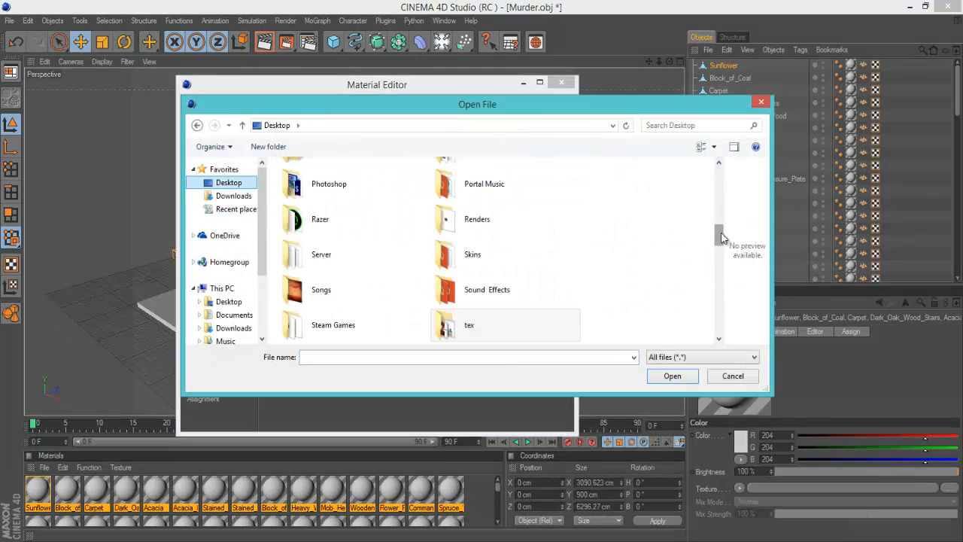
pyautogui.moveTo(721, 238)
pyautogui.mouseDown()
pyautogui.moveTo(720, 246)
pyautogui.moveTo(717, 220)
pyautogui.mouseUp()
pyautogui.doubleClick(543, 295)
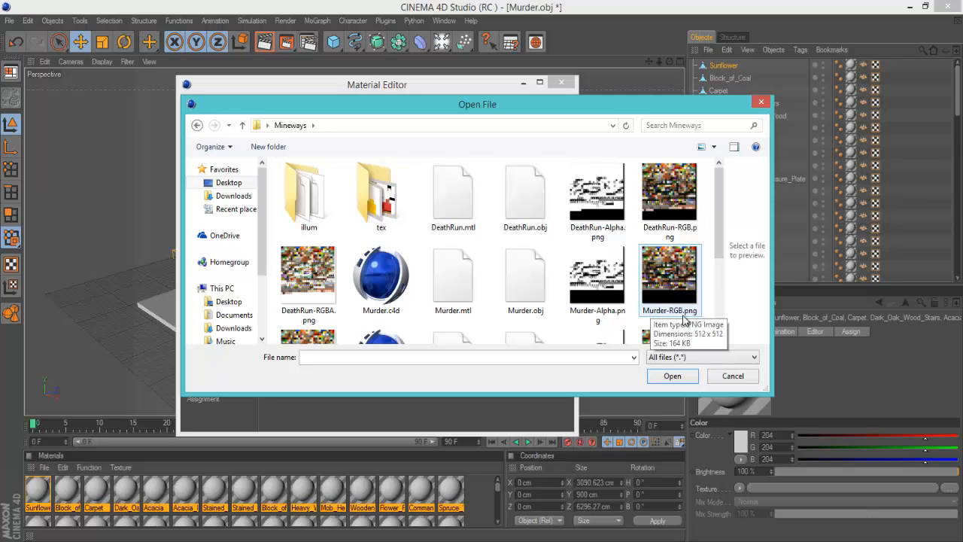
pyautogui.doubleClick(669, 297)
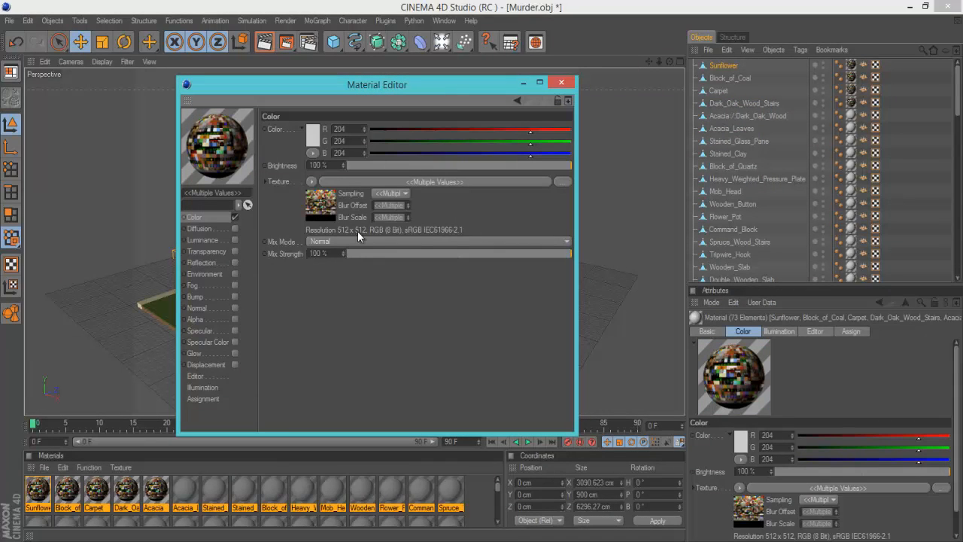
pyautogui.click(519, 85)
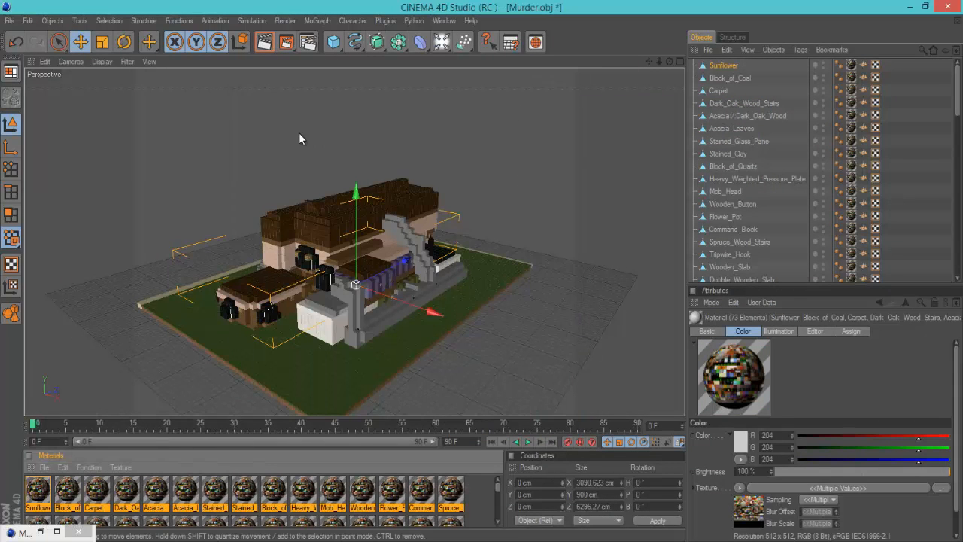
pyautogui.click(41, 531)
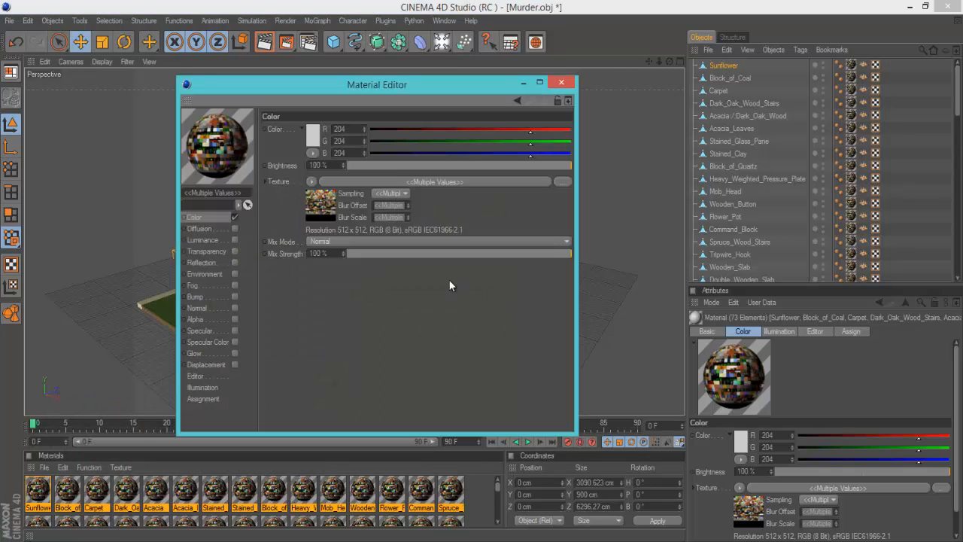
# - Set the Color texture's sampling to None for all selected materials
pyautogui.click(383, 194)
pyautogui.click(384, 231)
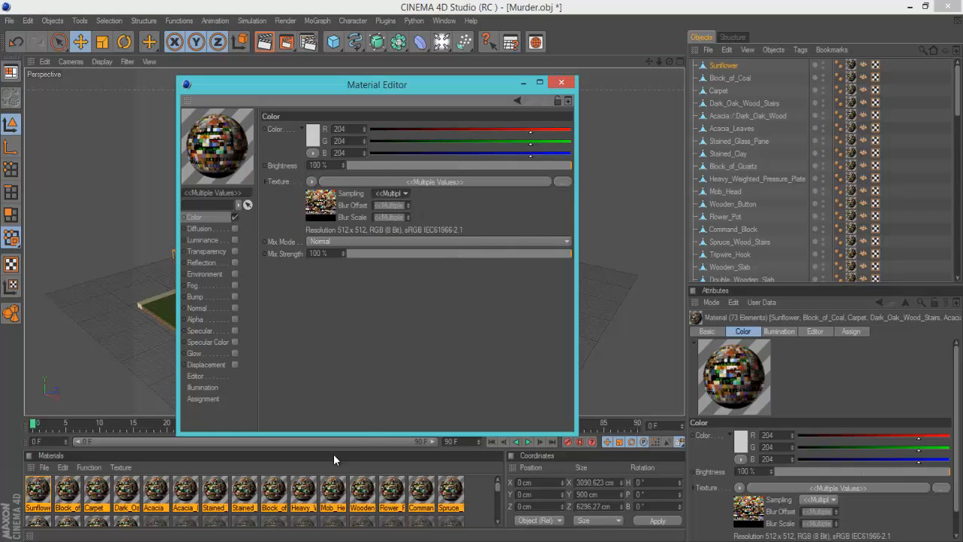
pyautogui.scroll(-3, 379, 510)
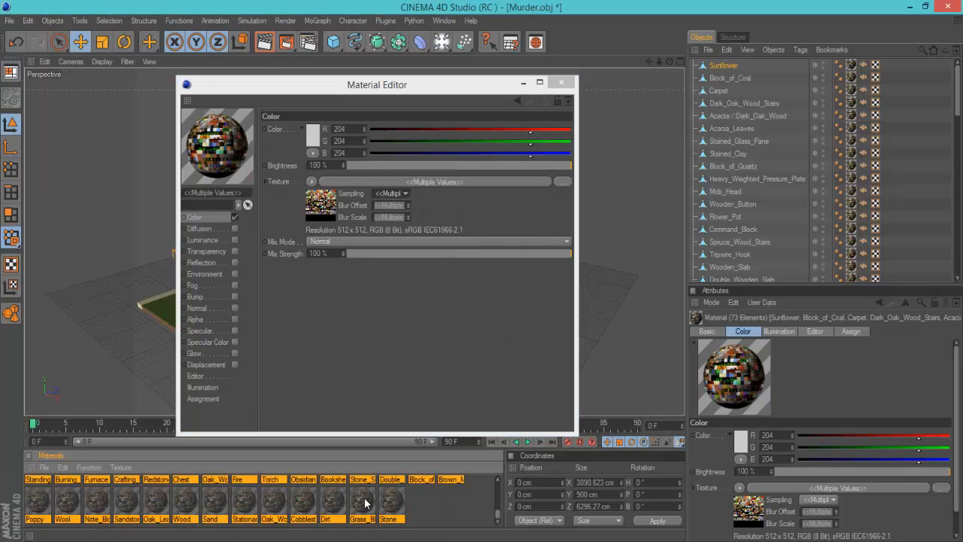
pyautogui.scroll(3, 367, 503)
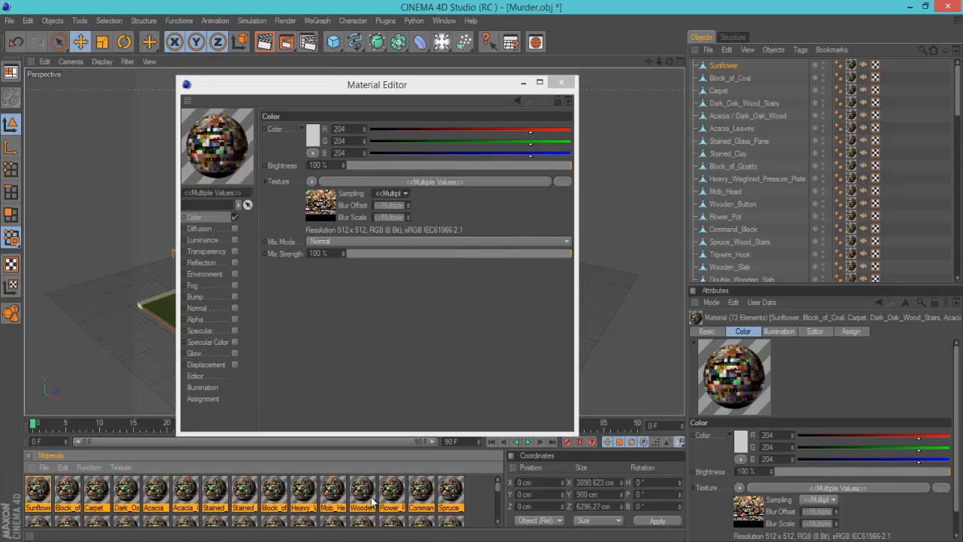
# - Enable the Alpha channel for all selected materials and load Murder-RGBA.png as its texture
pyautogui.click(235, 319)
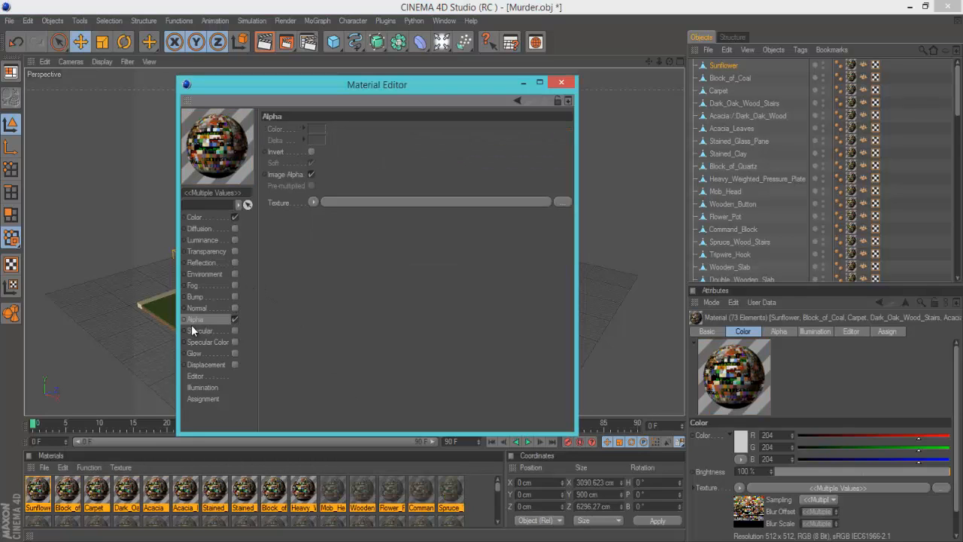
pyautogui.click(508, 205)
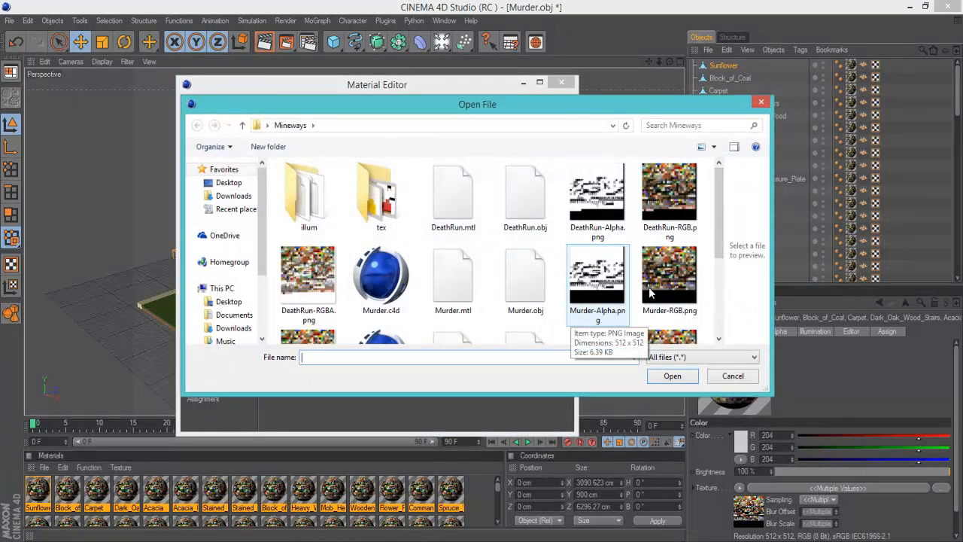
pyautogui.scroll(-2, 712, 270)
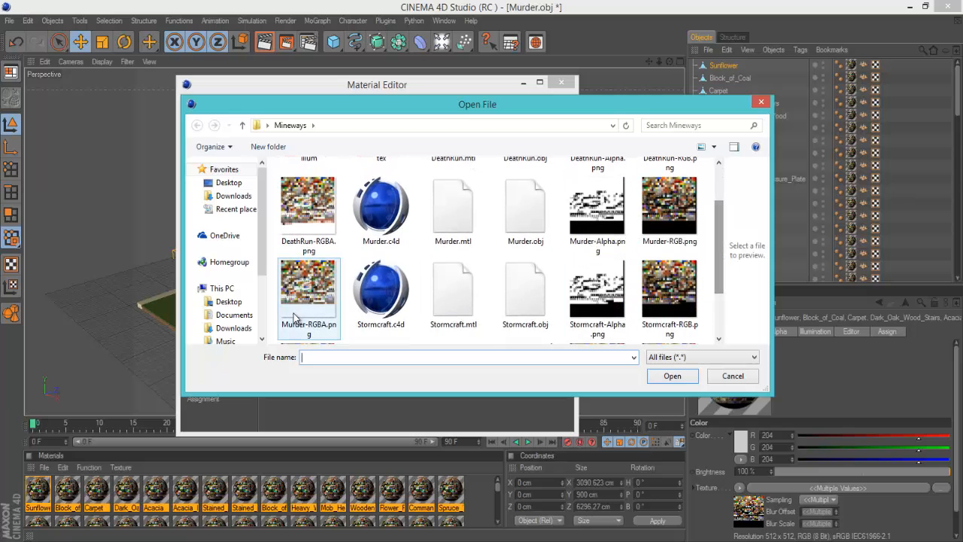
pyautogui.doubleClick(315, 304)
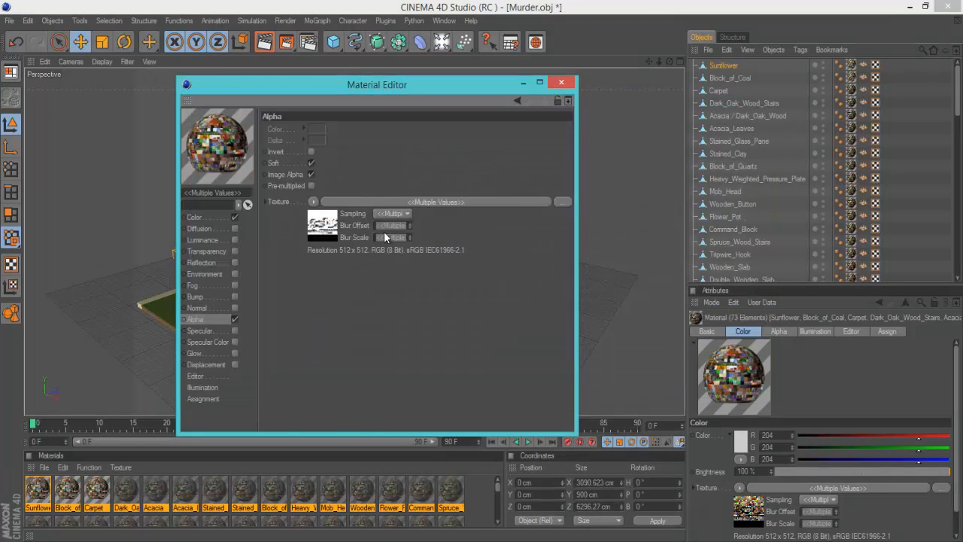
# - Set the Alpha texture's sampling to None for all selected materials and close the Material Editor
pyautogui.click(401, 213)
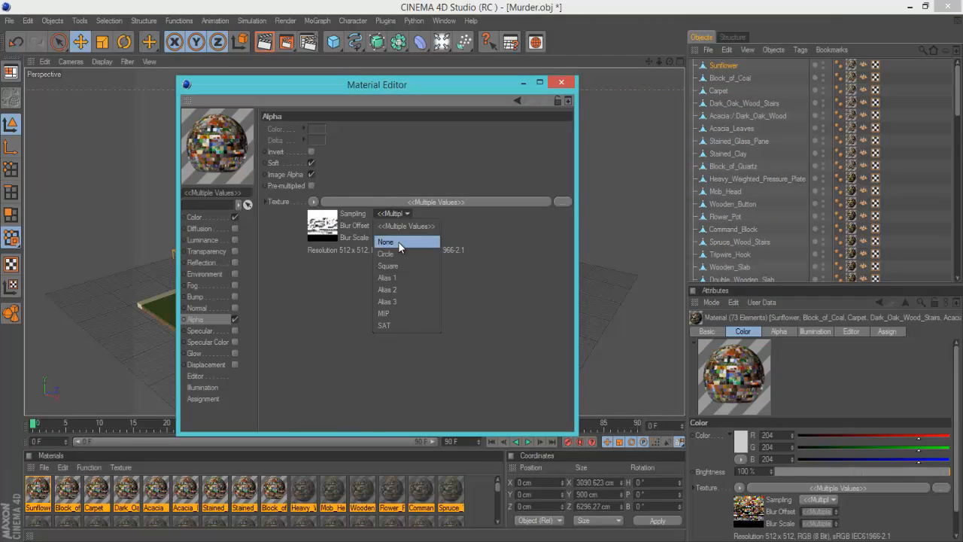
pyautogui.click(401, 243)
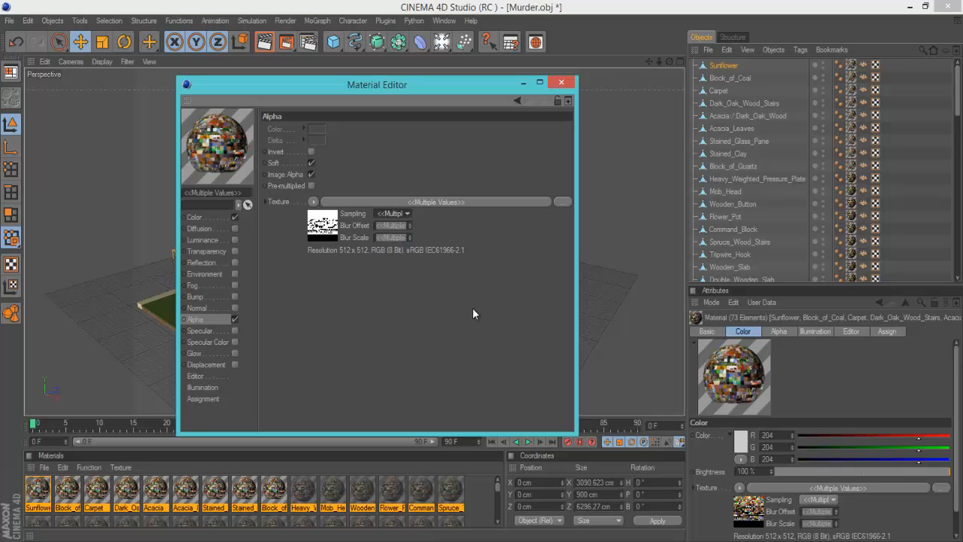
pyautogui.click(561, 82)
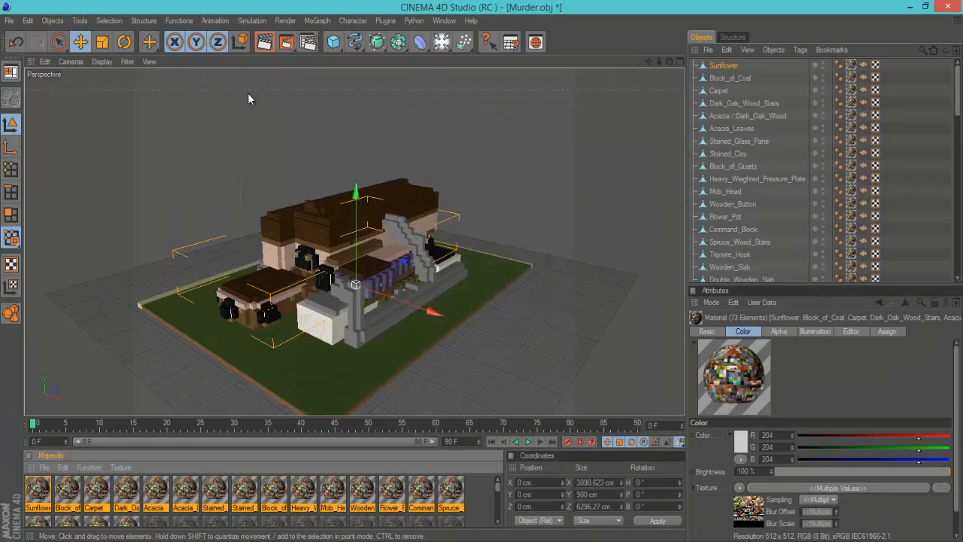
# - Render a preview of the textured model in the viewport and add a Sky object to the scene
pyautogui.click(264, 43)
pyautogui.click(459, 326)
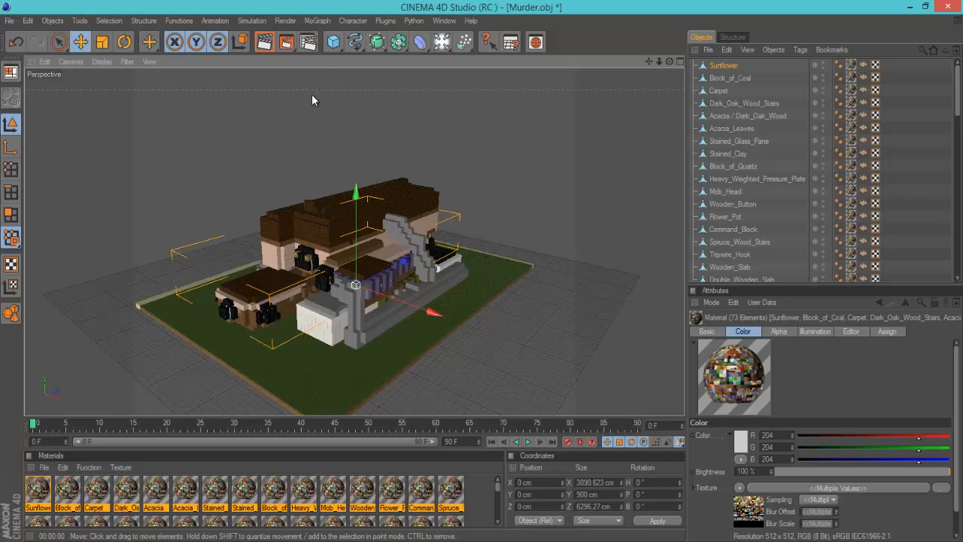
pyautogui.click(443, 42)
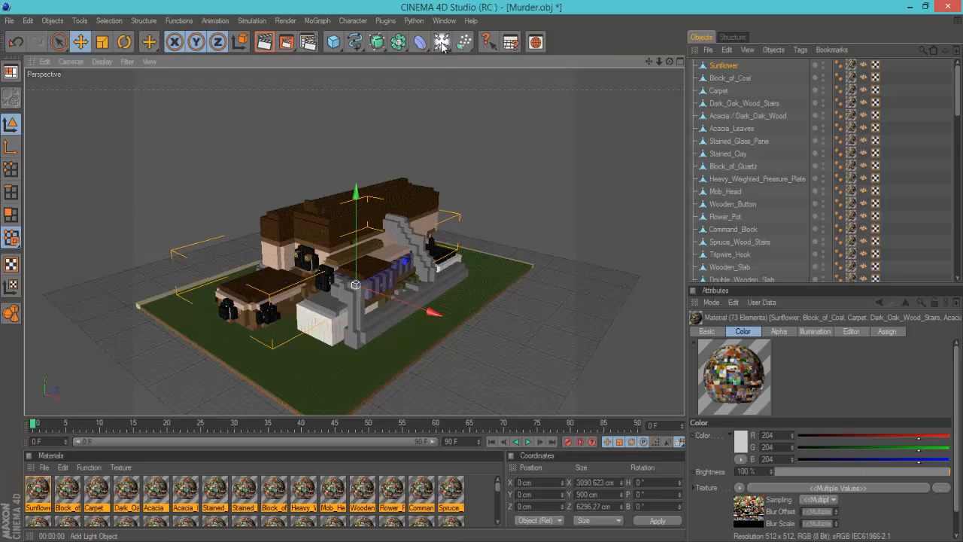
pyautogui.click(461, 173)
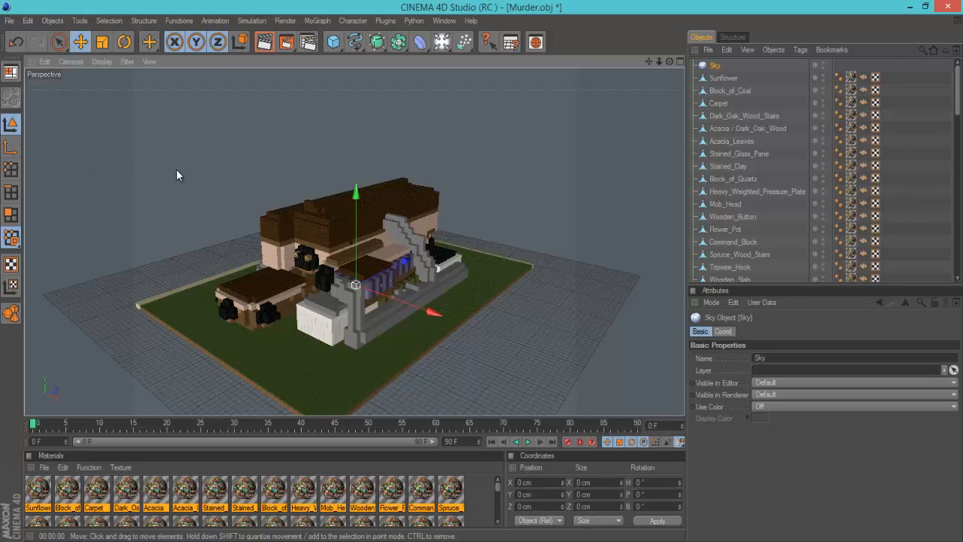
# - Deselect all existing materials, create a new material and open it in the Material Editor
pyautogui.click(484, 514)
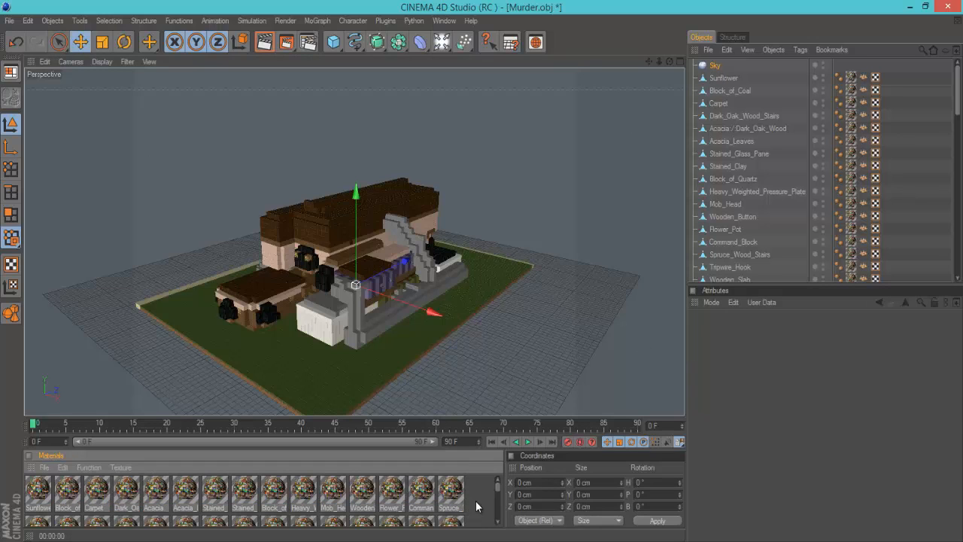
pyautogui.click(45, 468)
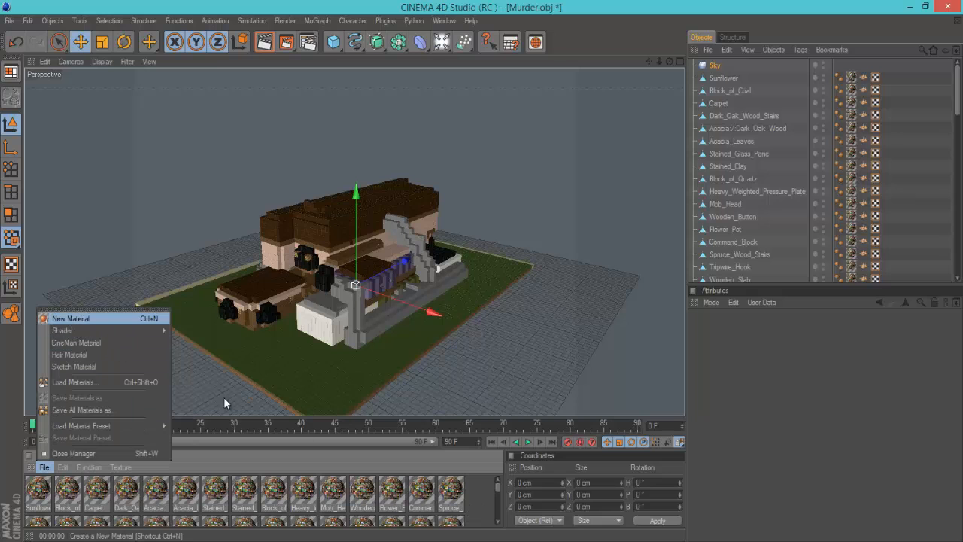
pyautogui.doubleClick(480, 502)
pyautogui.doubleClick(42, 489)
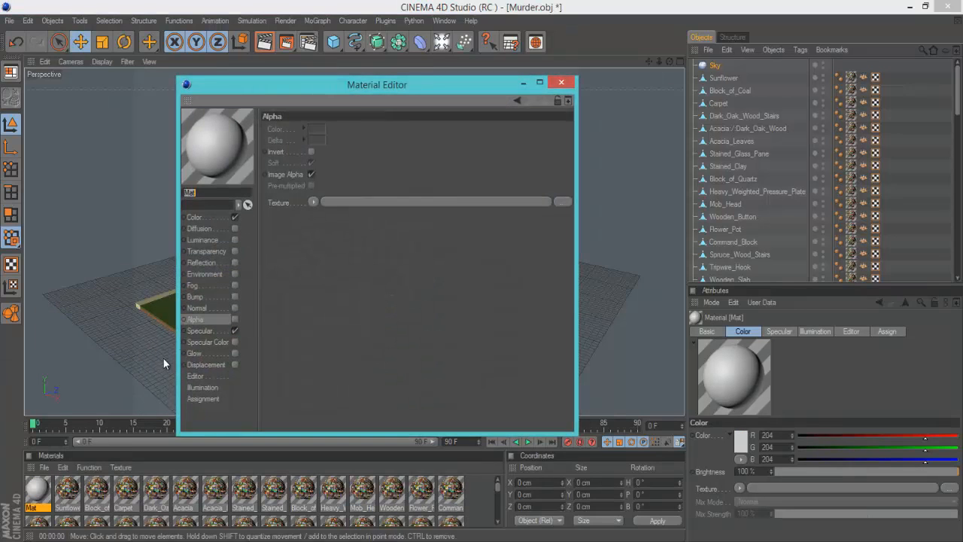
# - Load a Gradient shader as the new material's Color texture and set the gradient type to 2D - V
pyautogui.click(194, 217)
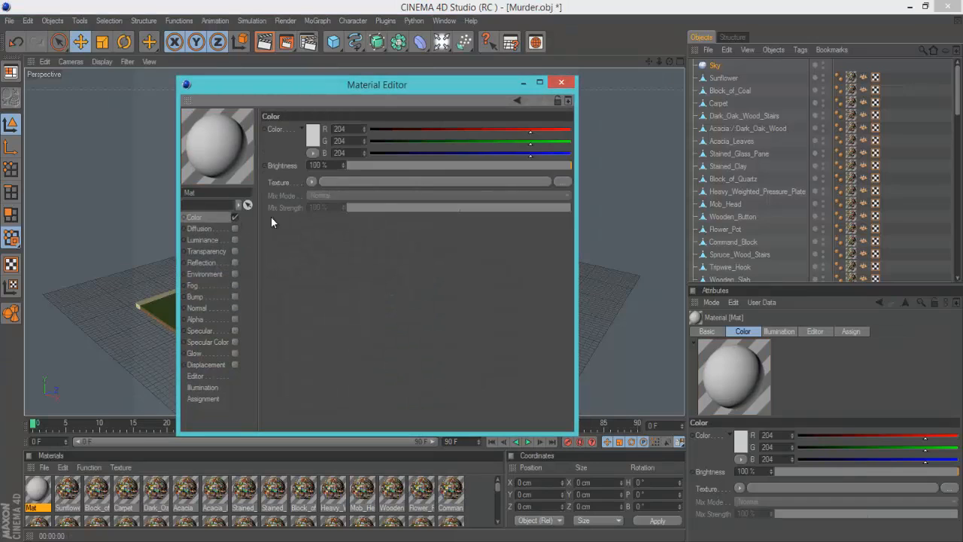
pyautogui.click(310, 182)
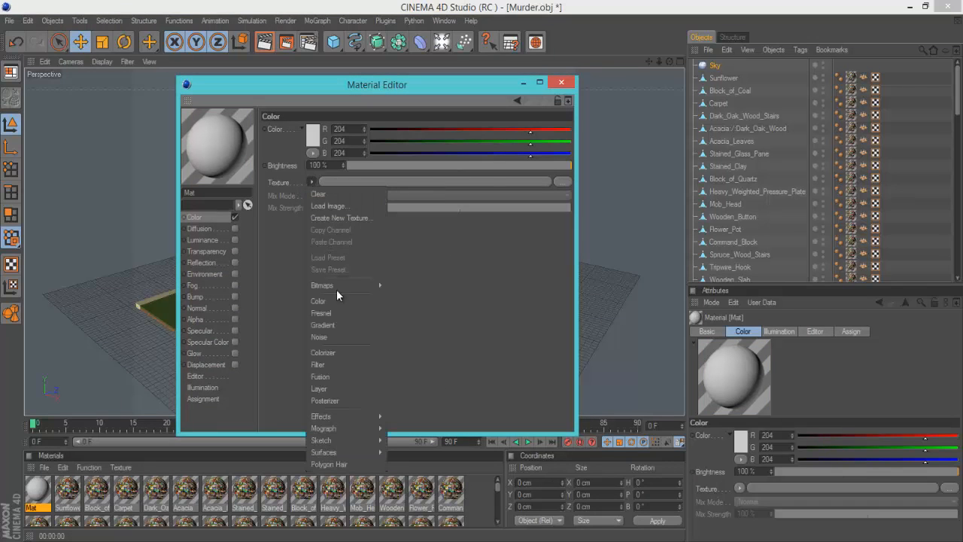
pyautogui.click(338, 326)
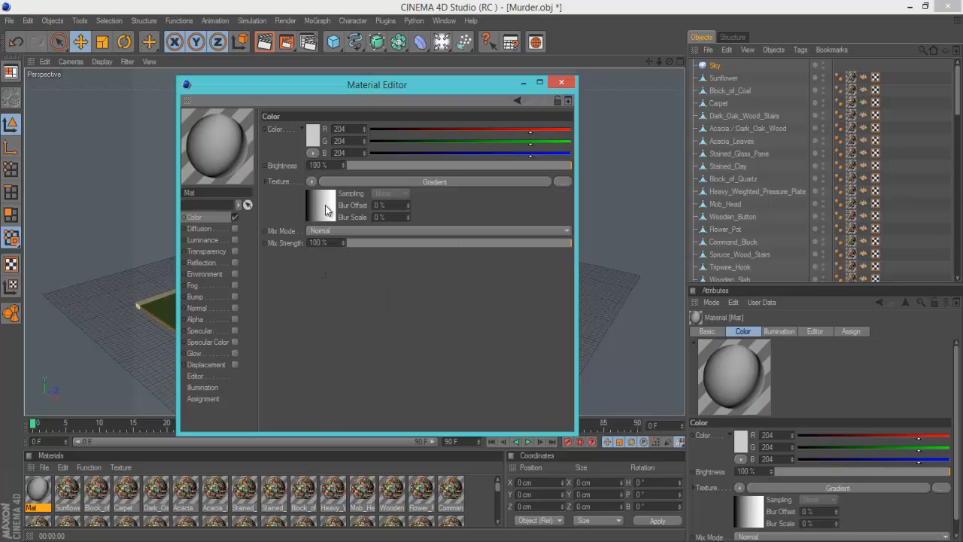
pyautogui.click(326, 212)
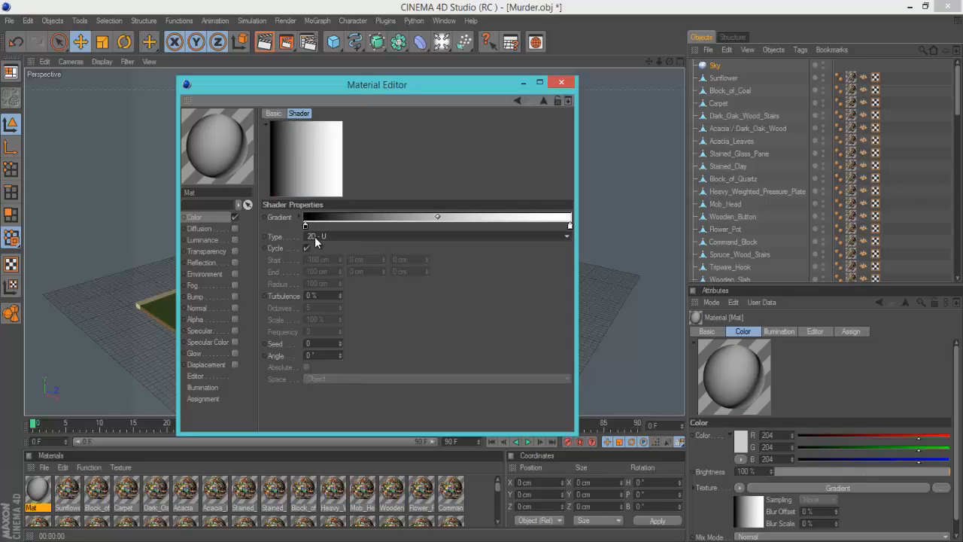
pyautogui.click(314, 237)
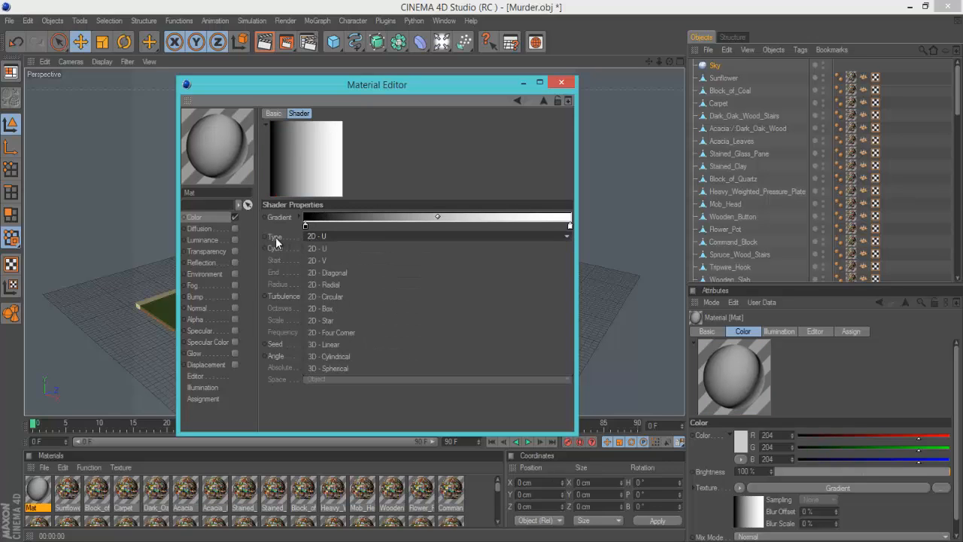
pyautogui.click(324, 260)
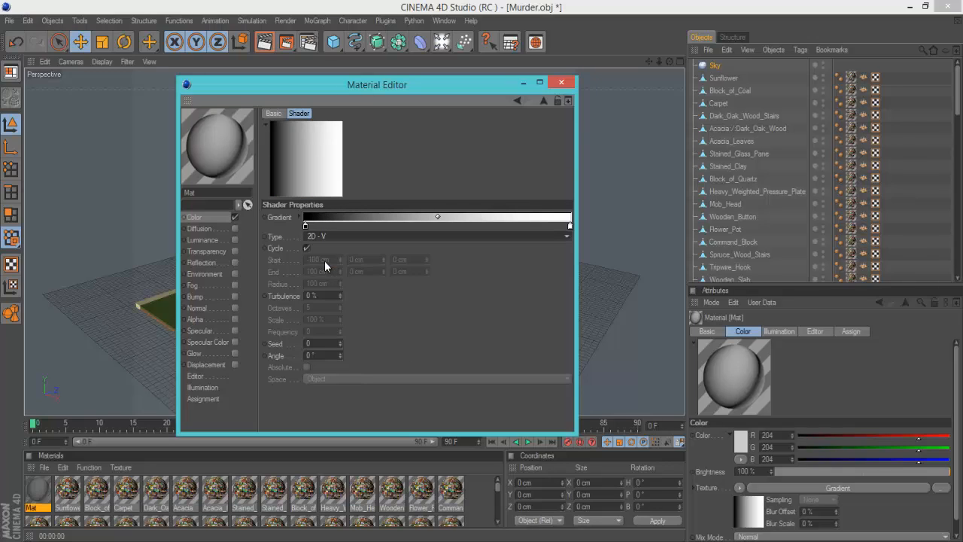
# - Recolor the gradient's black start knot to pale blue with hue 202°, saturation about 17% and value 100%
pyautogui.click(305, 225)
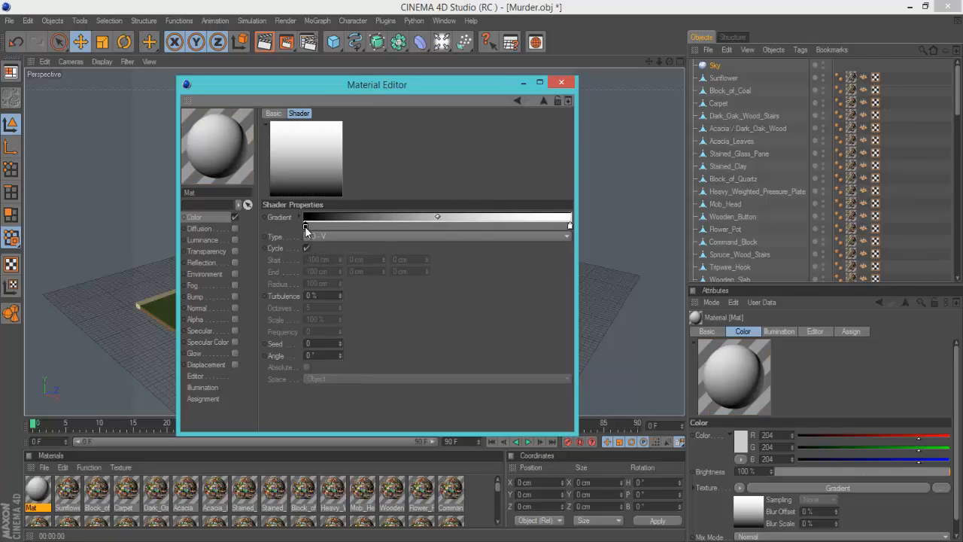
pyautogui.doubleClick(305, 226)
pyautogui.click(336, 180)
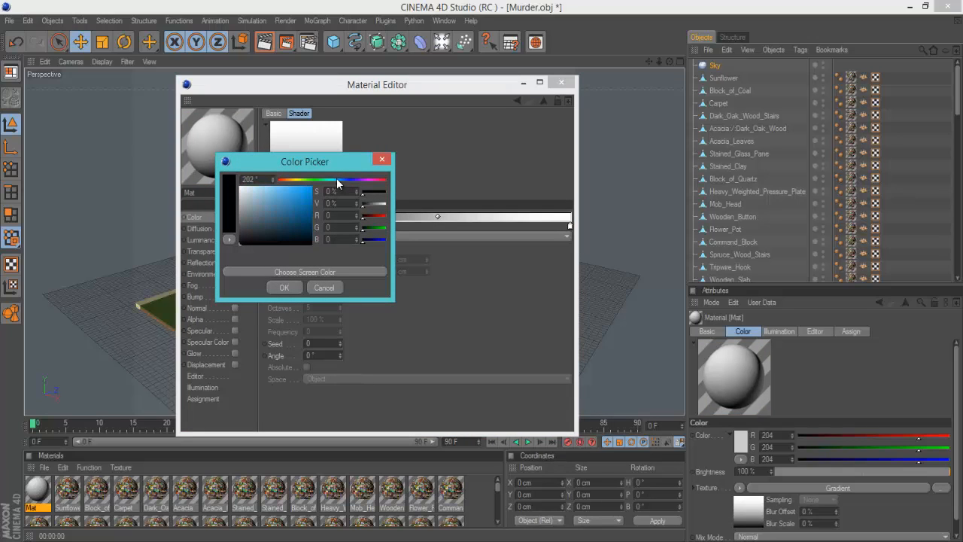
pyautogui.moveTo(293, 208); pyautogui.dragTo(253, 185)
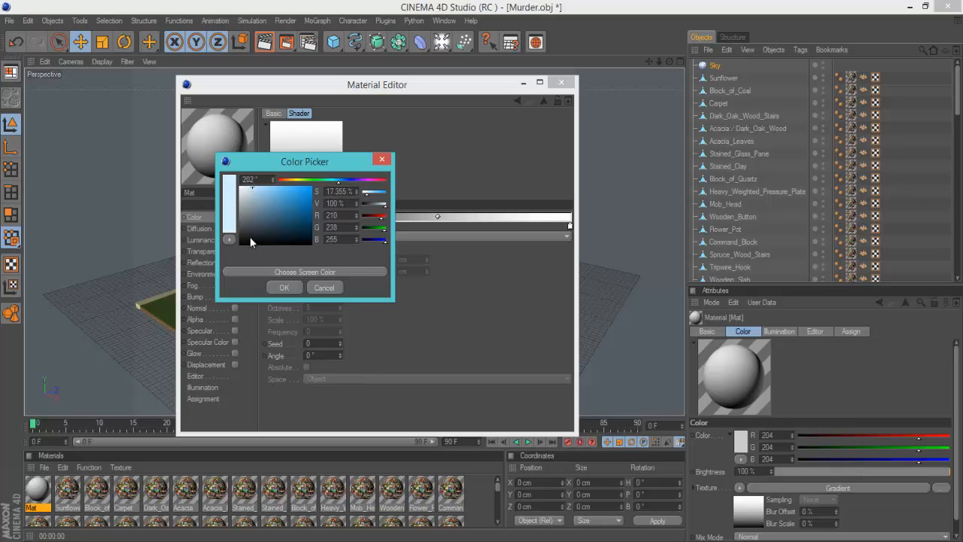
pyautogui.click(284, 287)
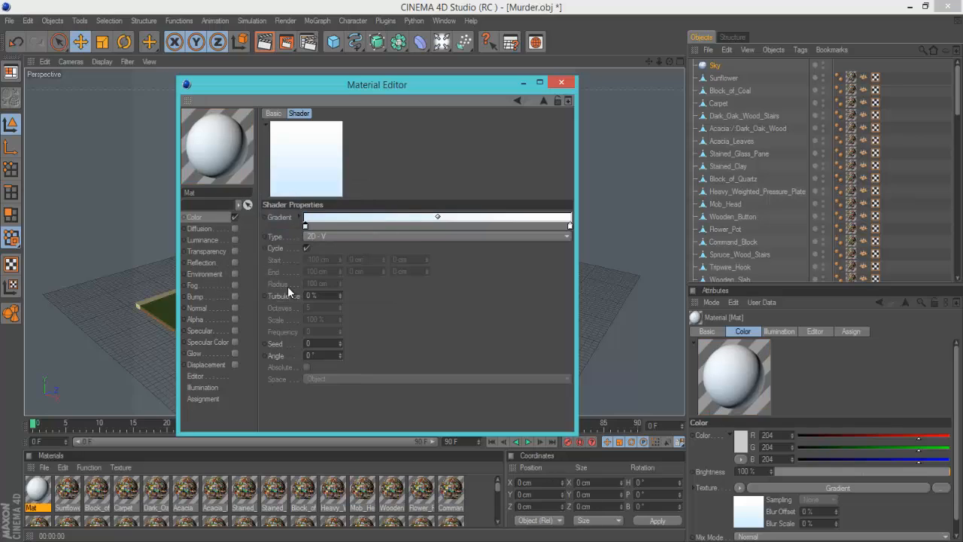
# - Set the gradient's white end knot to bright blue with hue 198°, saturation 100% and value 100%, and close the Material Editor
pyautogui.doubleClick(570, 227)
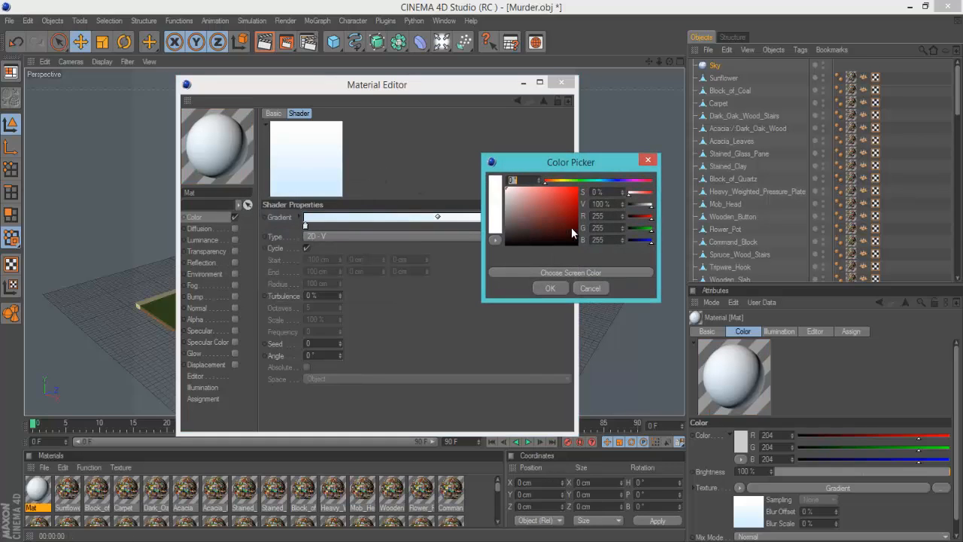
pyautogui.click(604, 181)
pyautogui.moveTo(574, 190); pyautogui.dragTo(634, 170)
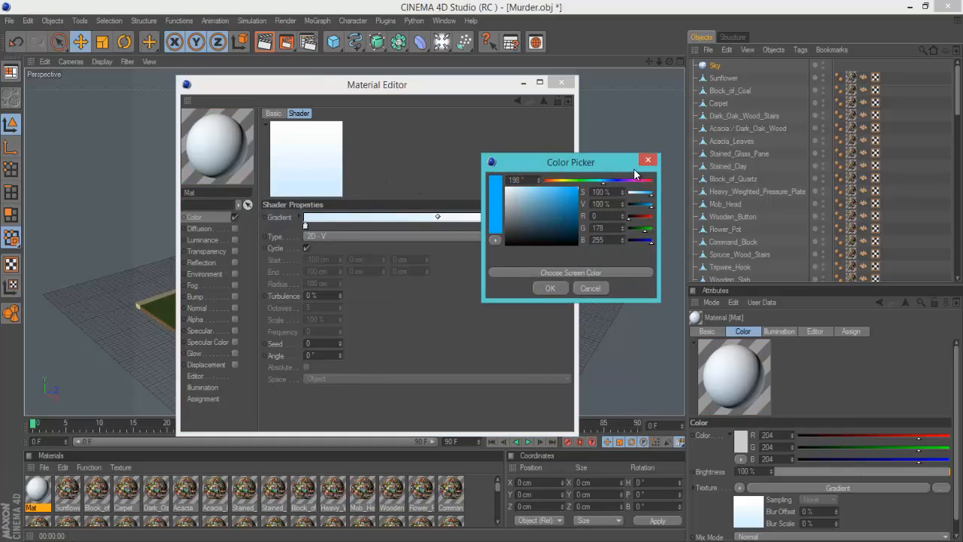
pyautogui.click(556, 290)
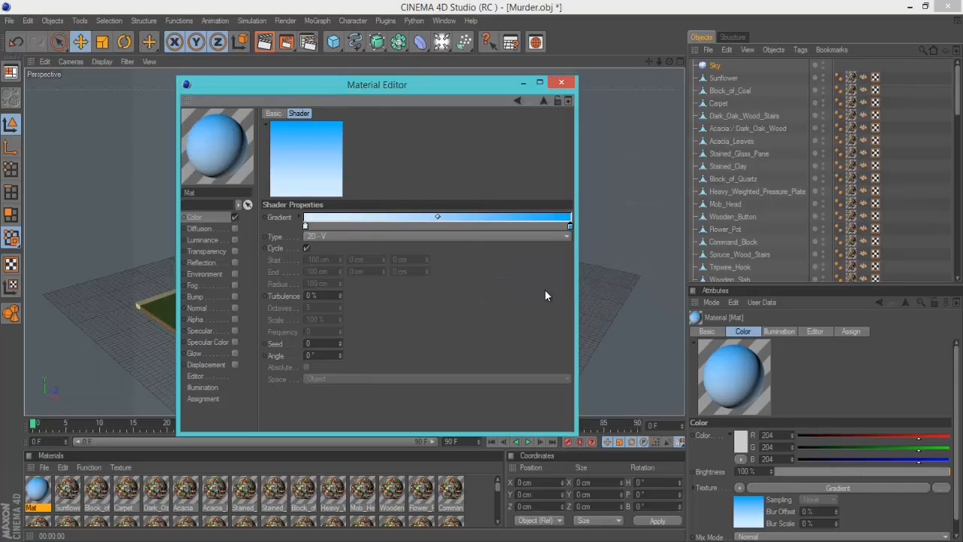
pyautogui.click(561, 83)
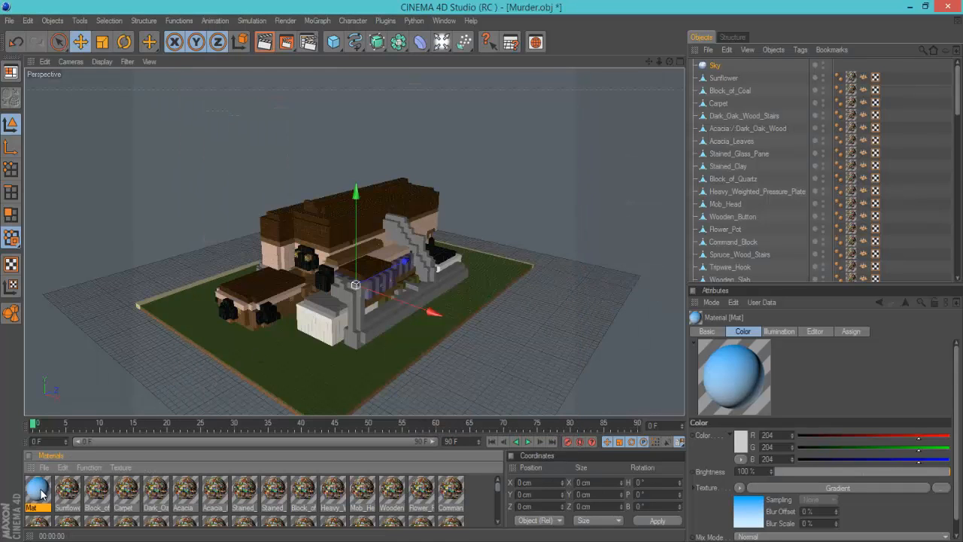
# - Apply the blue gradient material to the Sky object and render a preview of the building in the viewport
pyautogui.moveTo(41, 486); pyautogui.dragTo(171, 416)
pyautogui.moveTo(717, 69); pyautogui.dragTo(451, 286)
pyautogui.click(264, 42)
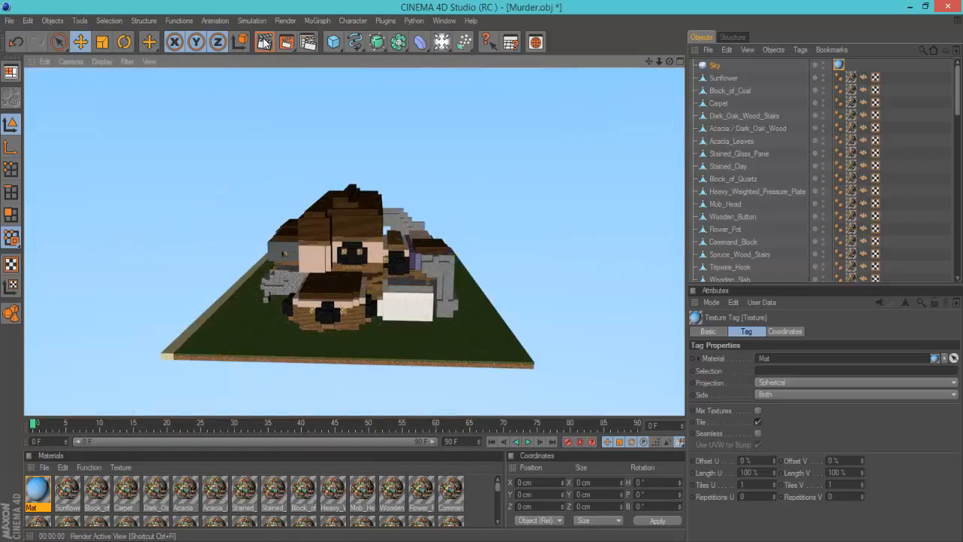
# - Examine the building's interior hall and render a preview of it in the viewport
pyautogui.scroll(6, 594, 225)
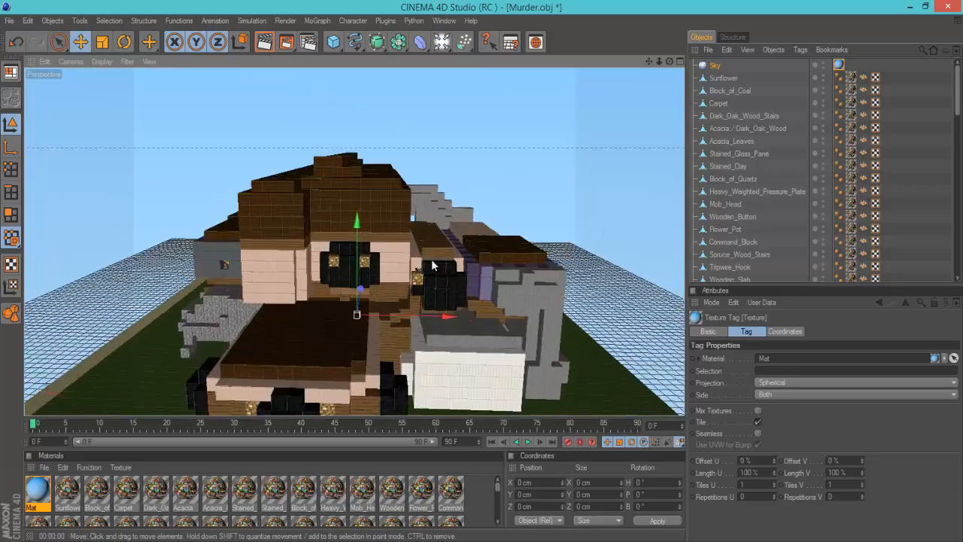
pyautogui.scroll(10, 431, 263)
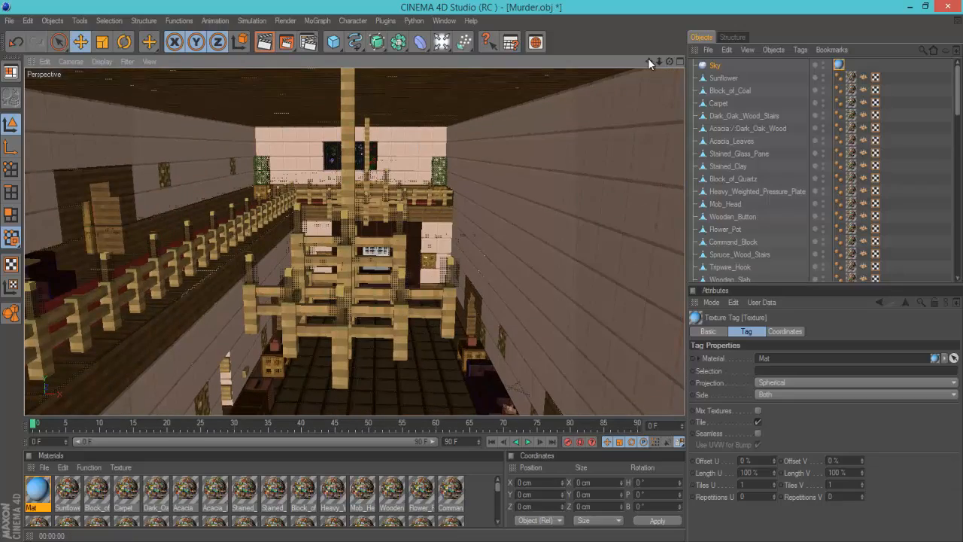
pyautogui.moveTo(649, 62); pyautogui.dragTo(482, 269)
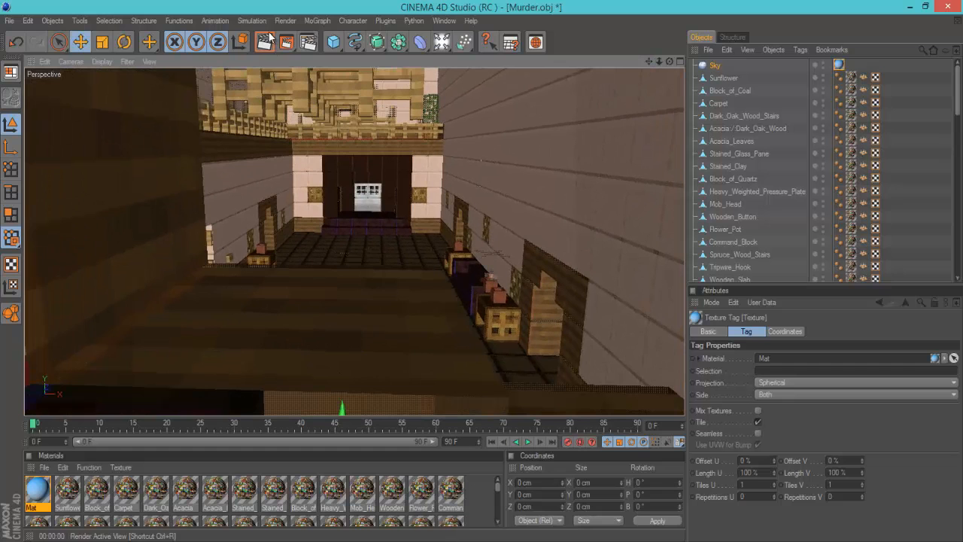
pyautogui.click(268, 37)
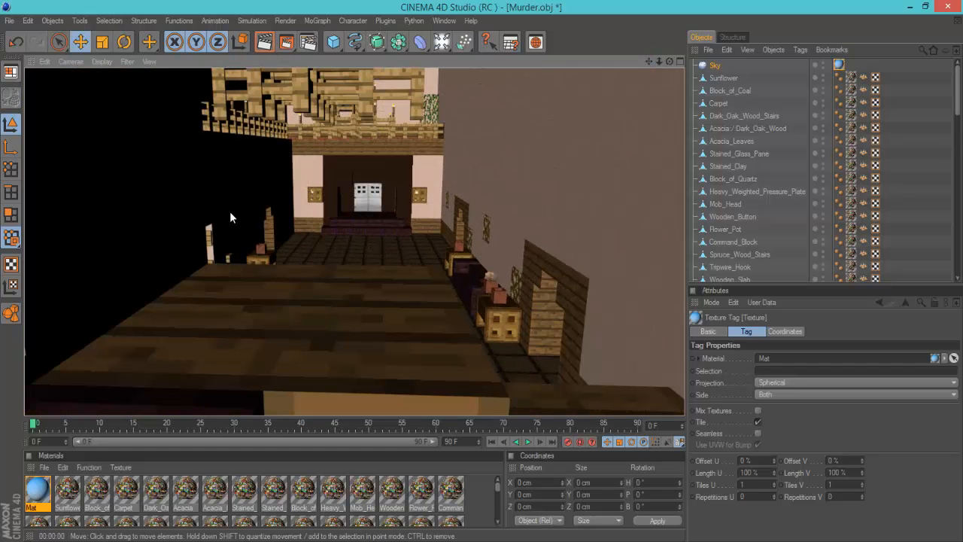
pyautogui.scroll(4, 352, 204)
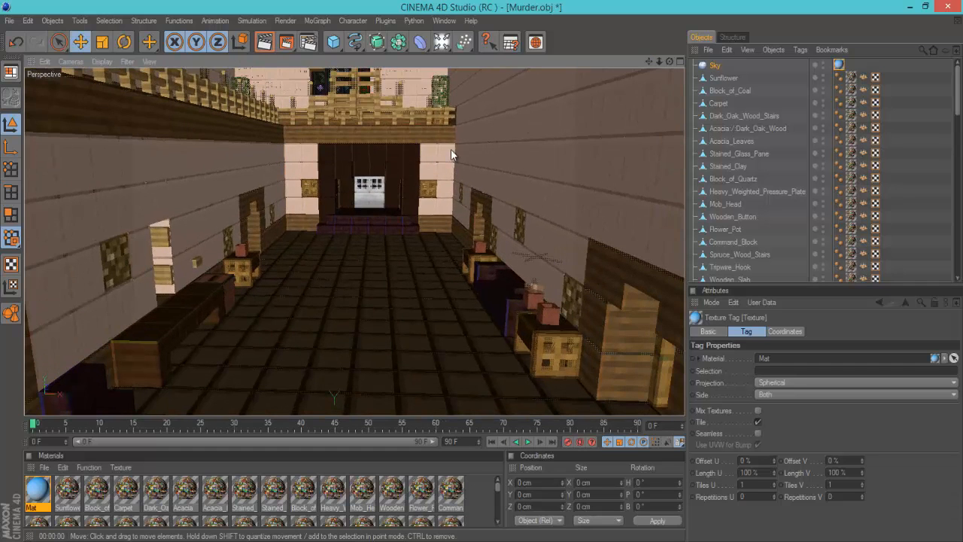
# - Add an infinite light to the scene for the interior hall
pyautogui.moveTo(668, 62); pyautogui.dragTo(483, 273)
pyautogui.moveTo(439, 44); pyautogui.dragTo(589, 106)
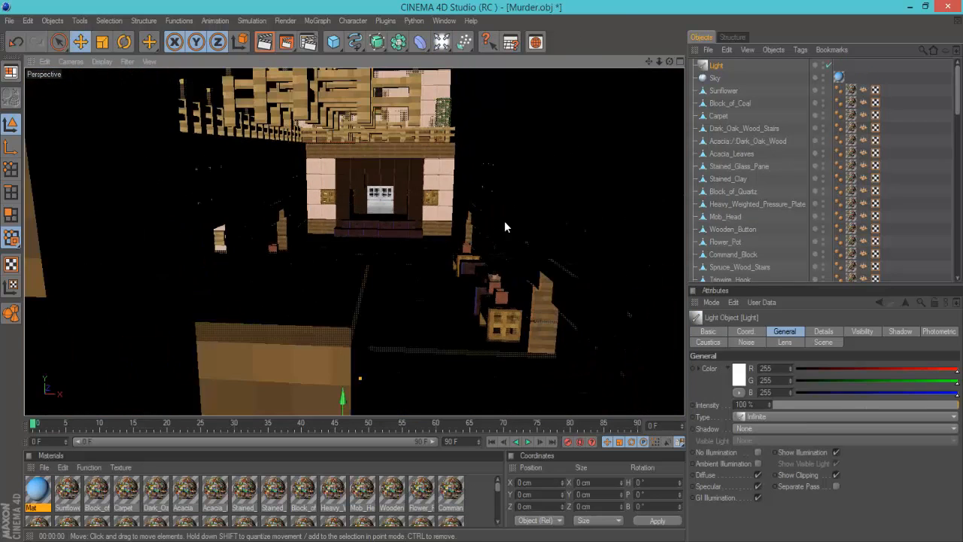
pyautogui.scroll(-3, 475, 254)
pyautogui.moveTo(669, 64); pyautogui.dragTo(481, 273)
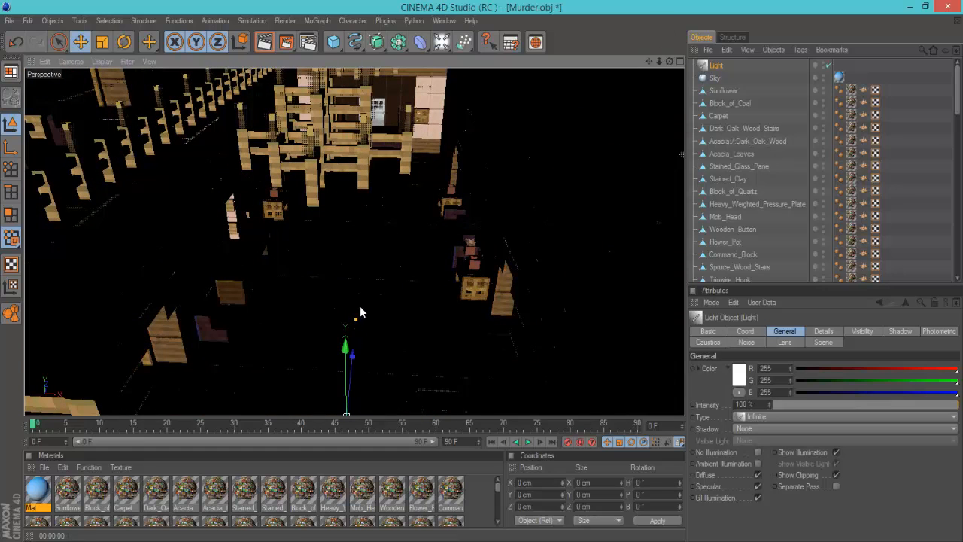
# - Raise the infinite light to about Y 293 cm and rotate it to about H -22°, P -39°, B -14°
pyautogui.click(124, 44)
pyautogui.scroll(-1, 328, 160)
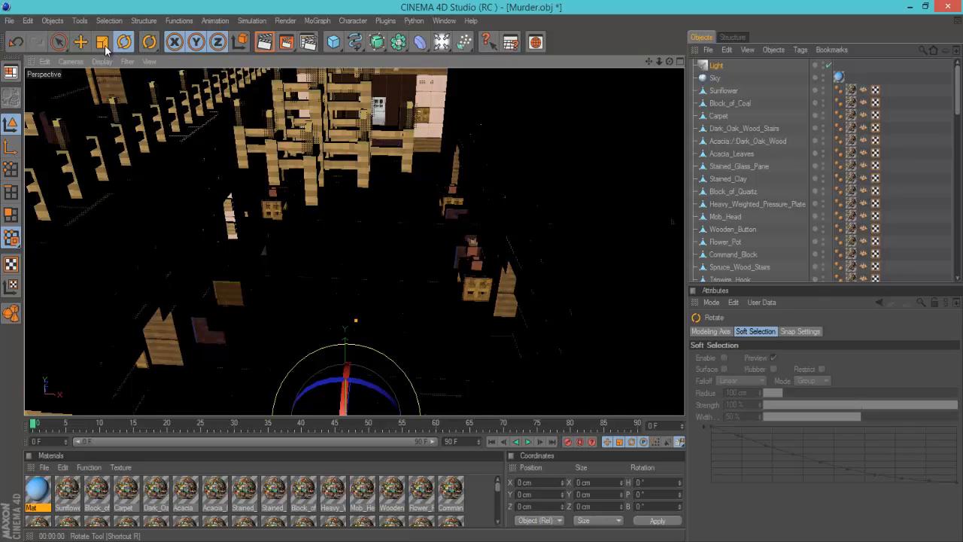
pyautogui.click(81, 41)
pyautogui.moveTo(345, 349); pyautogui.dragTo(344, 268)
pyautogui.click(125, 43)
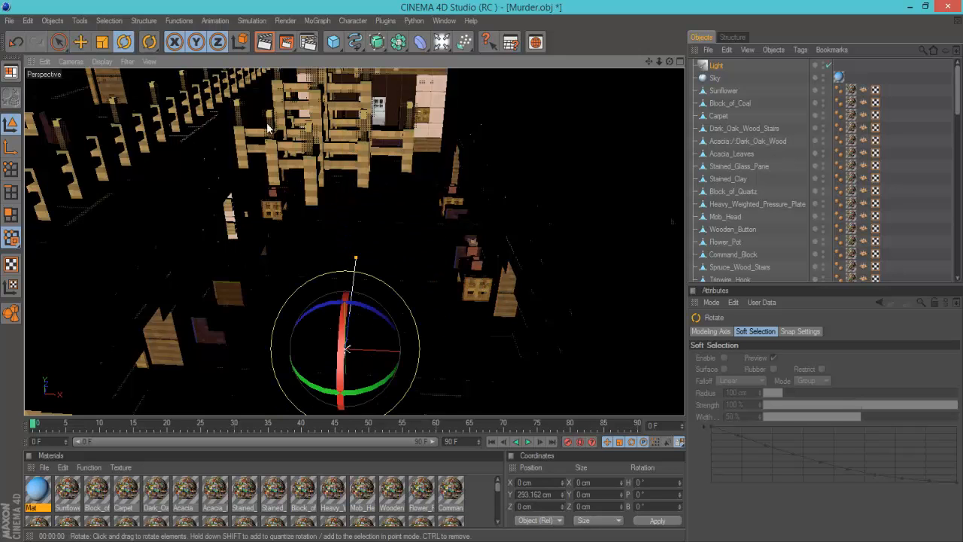
pyautogui.moveTo(342, 348)
pyautogui.mouseDown()
pyautogui.moveTo(367, 350)
pyautogui.moveTo(347, 353)
pyautogui.mouseUp()
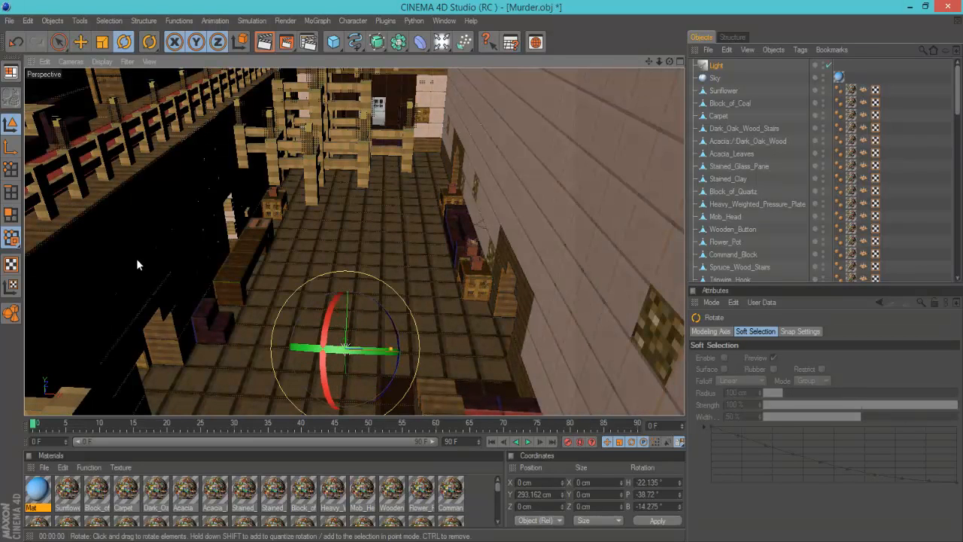
# - Try adding a second infinite light and rotating it to illuminate the hall's dark wall
pyautogui.click(441, 42)
pyautogui.click(545, 95)
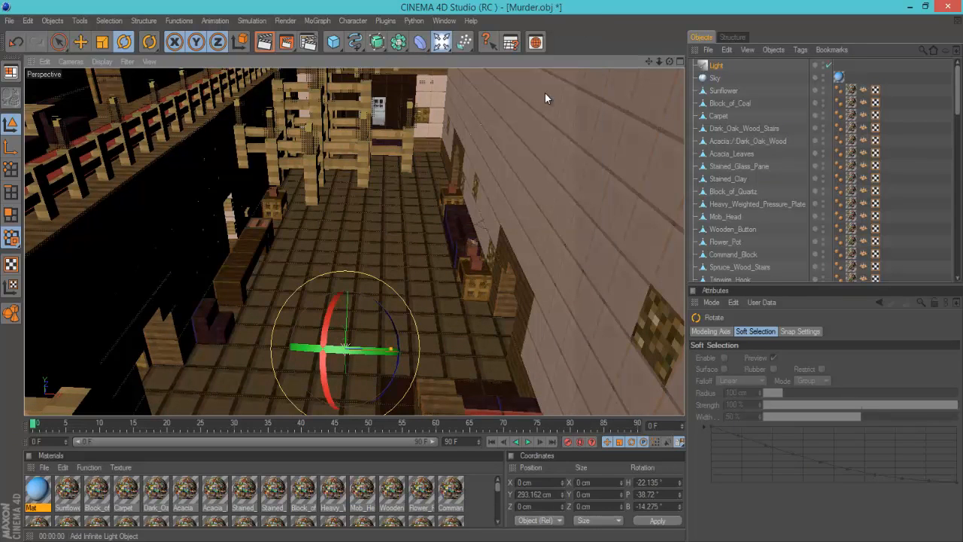
pyautogui.moveTo(343, 409); pyautogui.dragTo(392, 309)
pyautogui.moveTo(361, 386); pyautogui.dragTo(493, 219)
# - Undo both infinite lights and the material assignment on the Sky object
pyautogui.hotkey('ctrl', 'z')
pyautogui.hotkey('ctrl', 'z')
pyautogui.hotkey('ctrl', 'z')
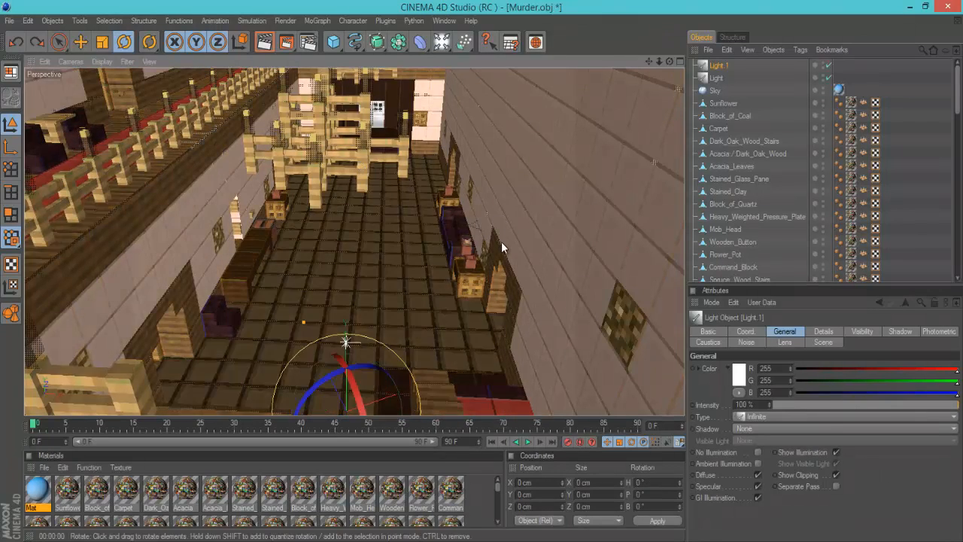
pyautogui.hotkey('ctrl', 'z')
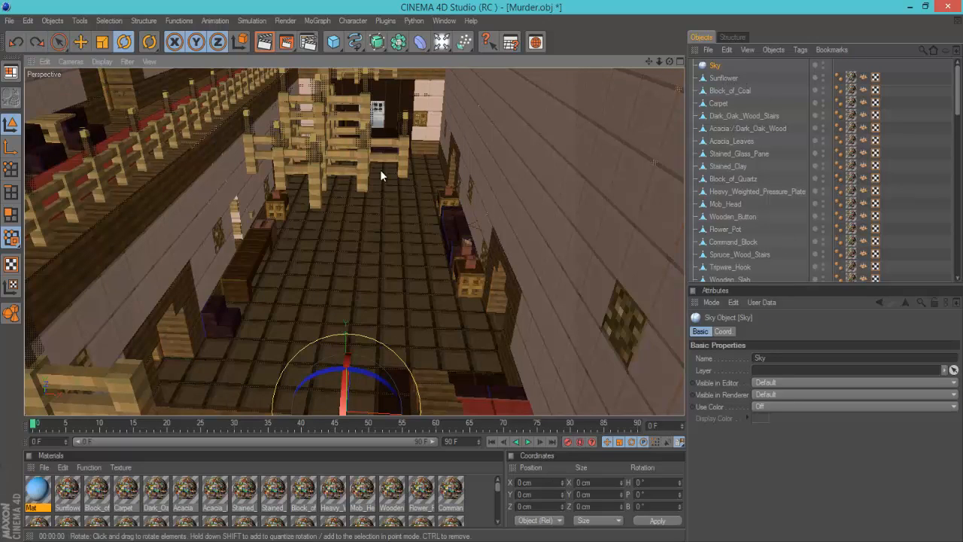
# - Apply the blue gradient material to the Sky object again and add an area light to the scene
pyautogui.moveTo(39, 507); pyautogui.dragTo(632, 197)
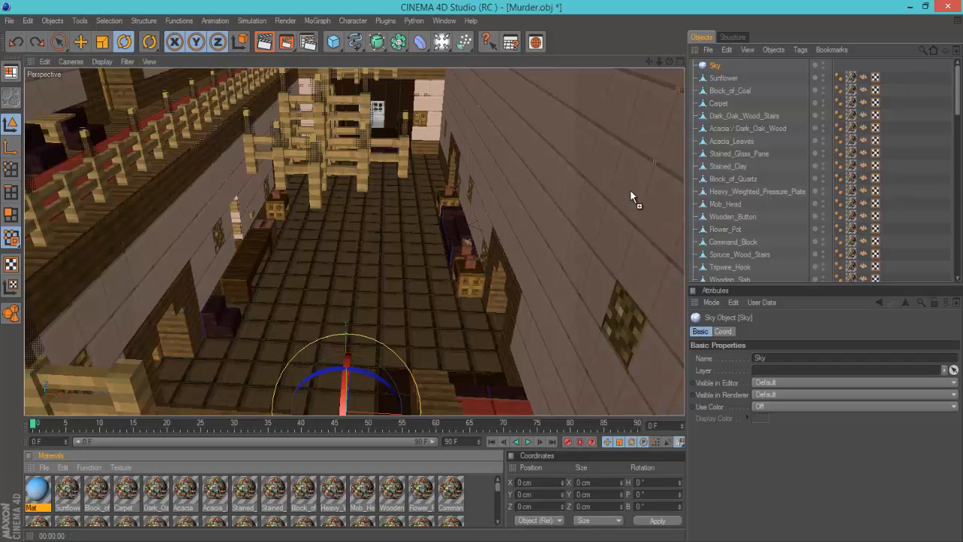
pyautogui.moveTo(714, 70); pyautogui.dragTo(714, 67)
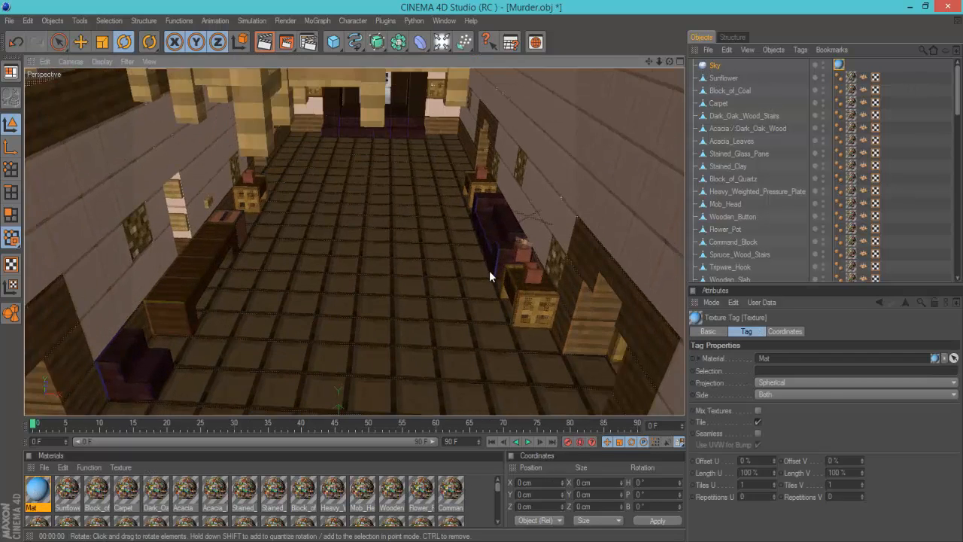
pyautogui.moveTo(419, 42); pyautogui.dragTo(562, 98)
pyautogui.scroll(-5, 409, 278)
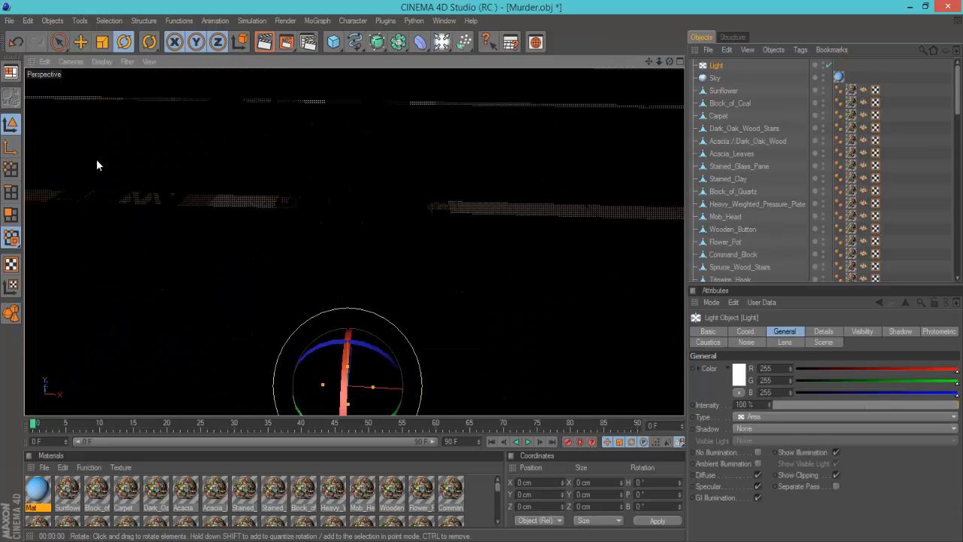
# - Move the area light into the hall at about Y 588 cm, Z 211 cm and pitch it to 100°
pyautogui.click(81, 43)
pyautogui.moveTo(350, 331); pyautogui.dragTo(349, 116)
pyautogui.scroll(5, 374, 321)
pyautogui.moveTo(338, 74); pyautogui.dragTo(346, 298)
pyautogui.scroll(3, 348, 151)
pyautogui.click(124, 41)
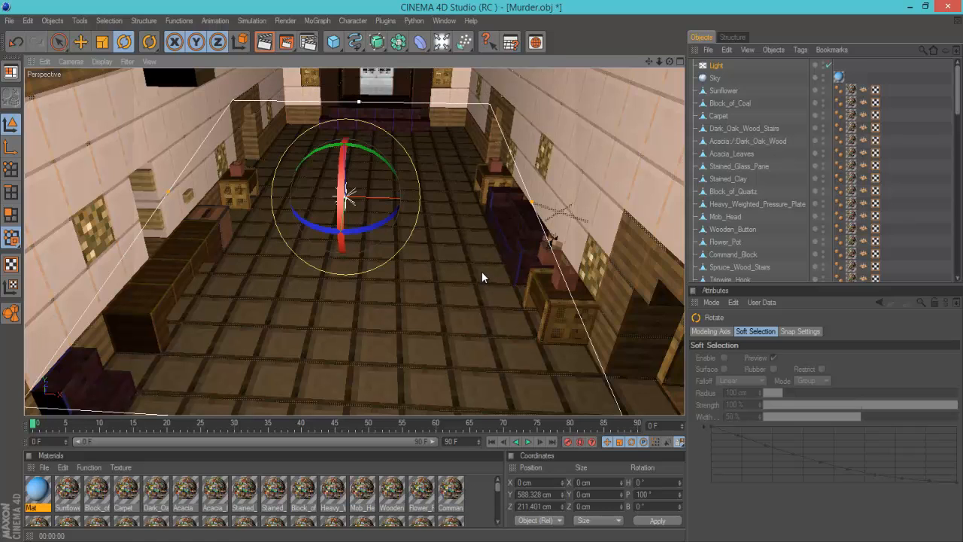
# - Test-render the hall view and move the area light to about Y 702 cm, Z 191 cm
pyautogui.click(266, 42)
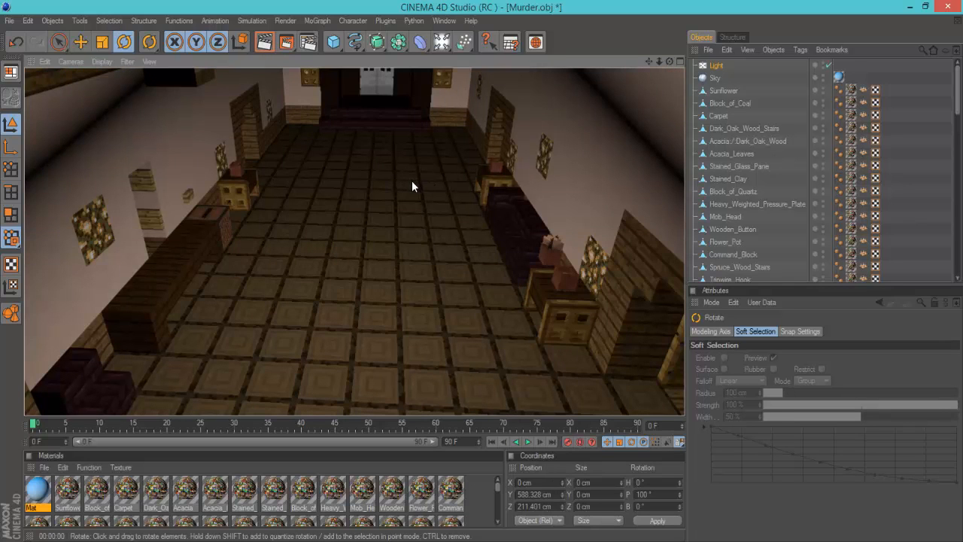
pyautogui.scroll(-2, 411, 181)
pyautogui.click(81, 42)
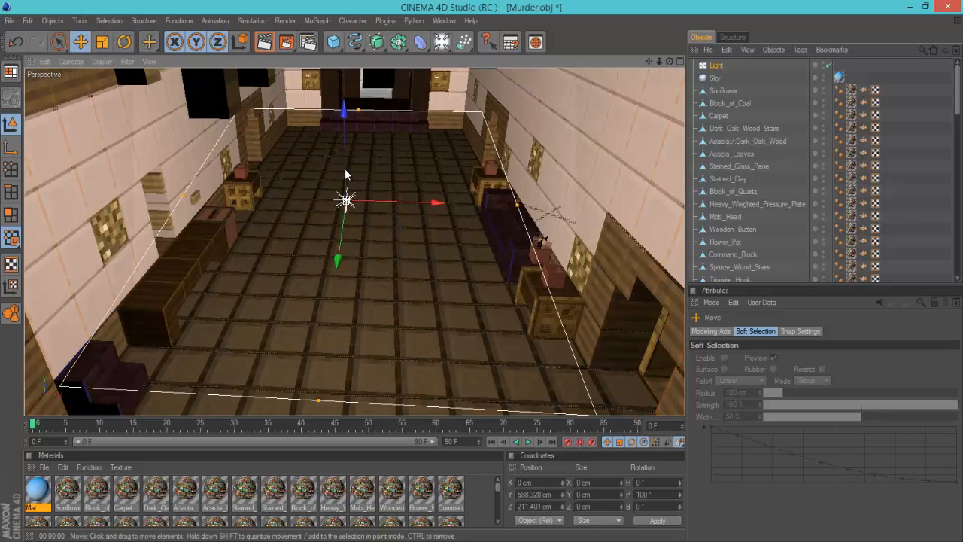
pyautogui.moveTo(345, 175); pyautogui.dragTo(343, 103)
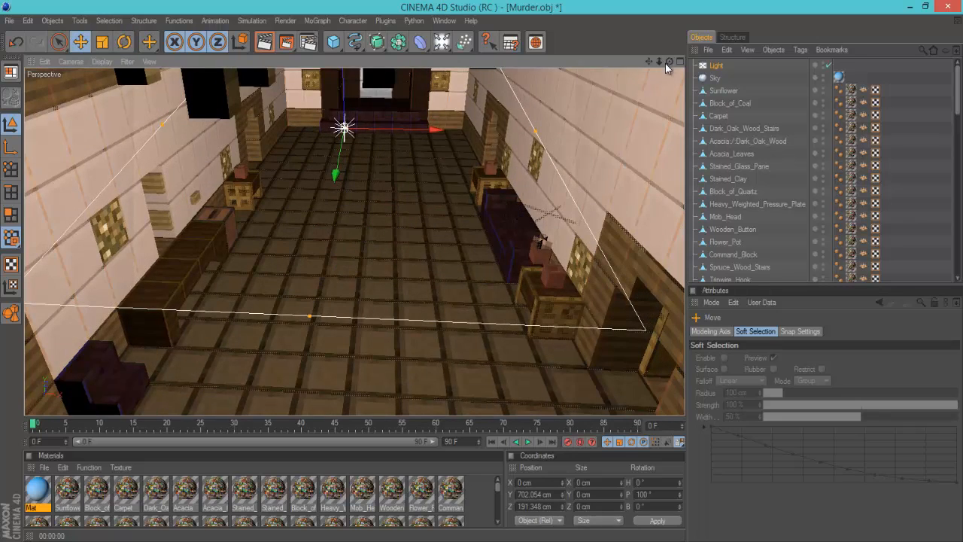
# - Rotate the area light to a pitch of 90° and render the view to check the hall's lighting
pyautogui.moveTo(665, 63); pyautogui.dragTo(645, 63)
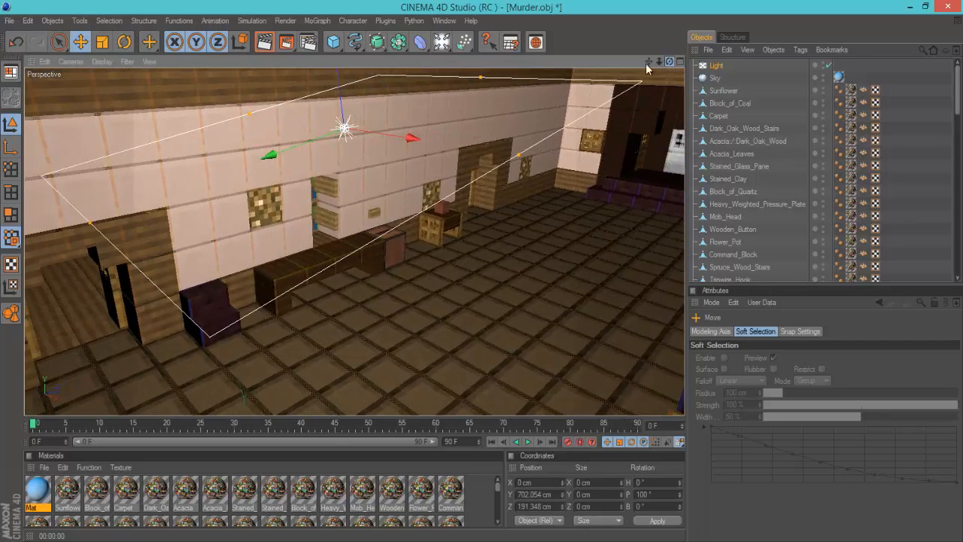
pyautogui.click(124, 42)
pyautogui.moveTo(301, 138); pyautogui.dragTo(300, 128)
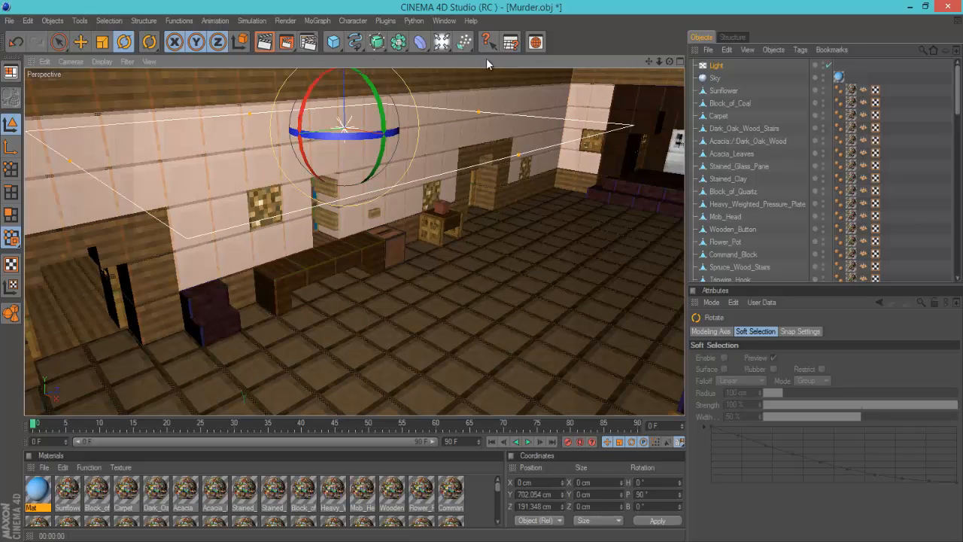
pyautogui.click(265, 43)
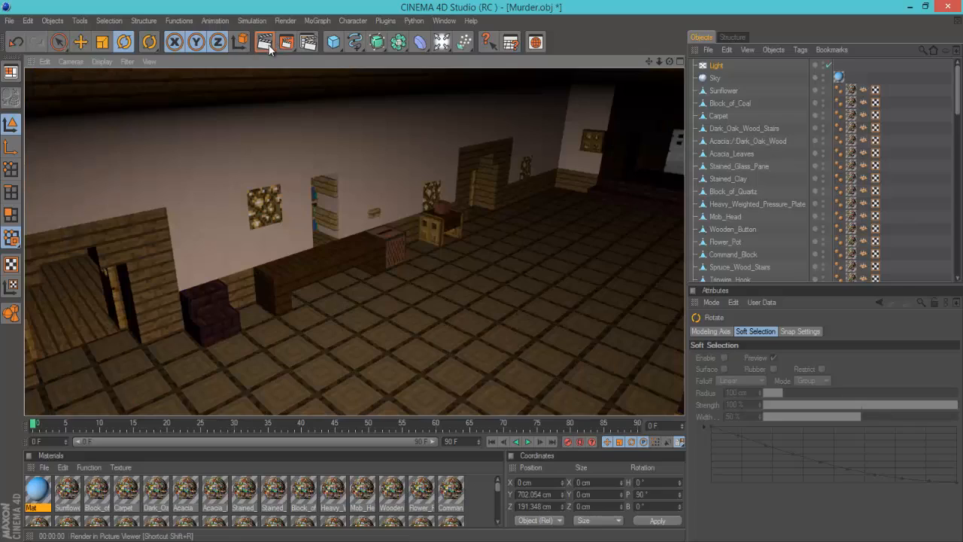
pyautogui.moveTo(670, 61); pyautogui.dragTo(323, 406)
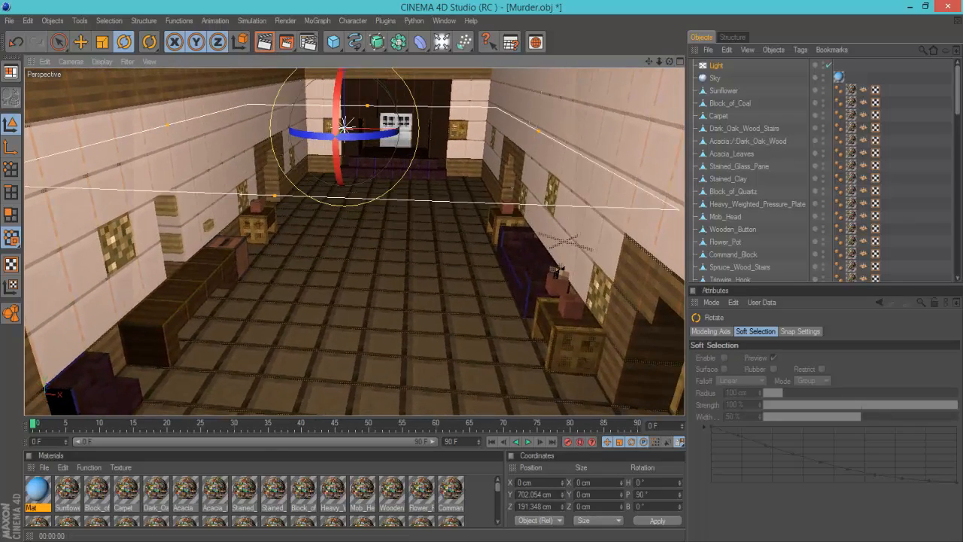
# - Load minecraft steve rig v1.1 (by weedlion).lib4d from the desktop's Video Editing folder into Cinema 4D
pyautogui.click(113, 541)
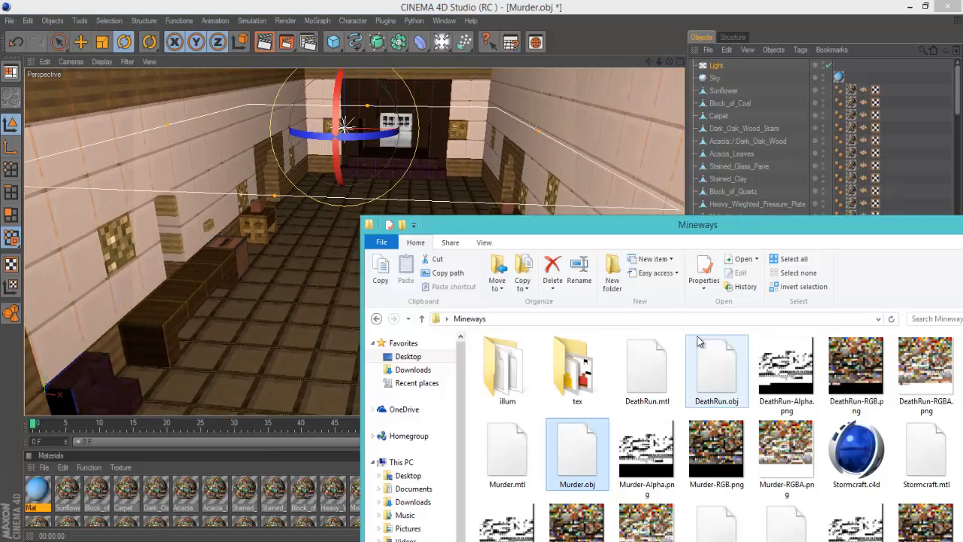
pyautogui.click(416, 358)
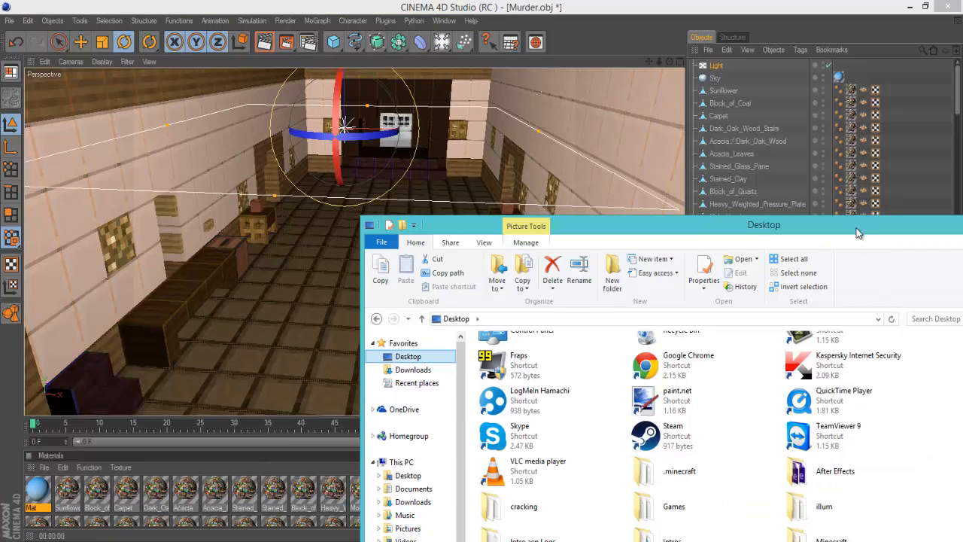
pyautogui.moveTo(856, 228); pyautogui.dragTo(852, 135)
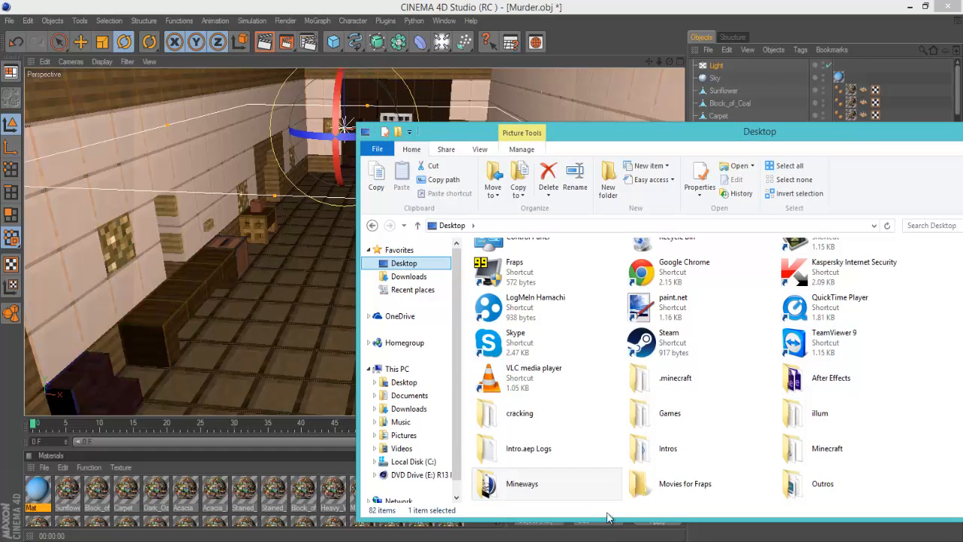
pyautogui.scroll(-6, 625, 435)
pyautogui.scroll(2, 707, 426)
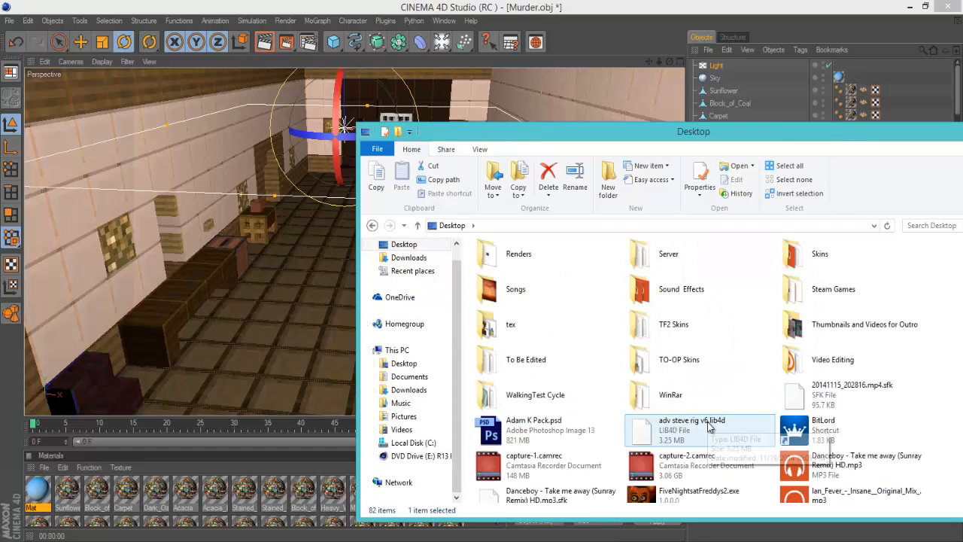
pyautogui.doubleClick(813, 359)
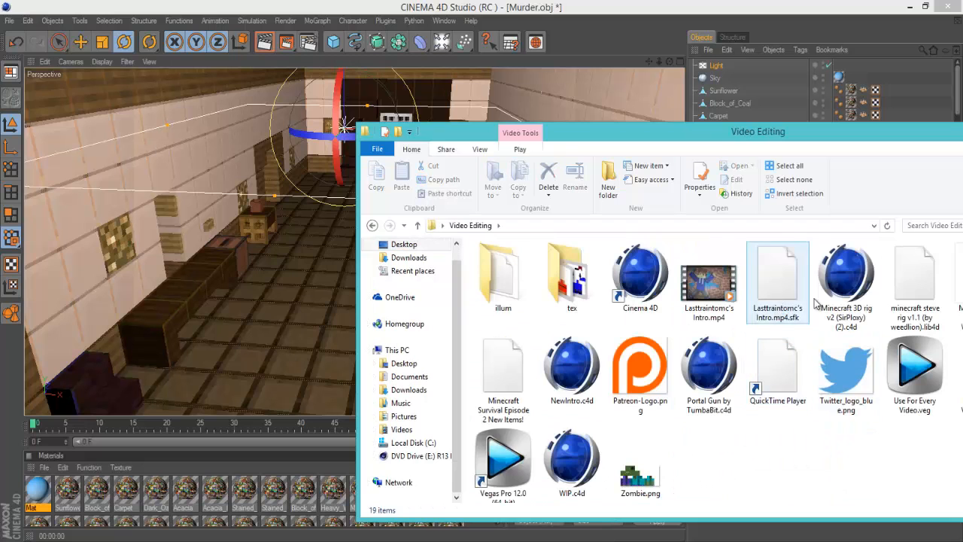
pyautogui.moveTo(913, 282); pyautogui.dragTo(531, 115)
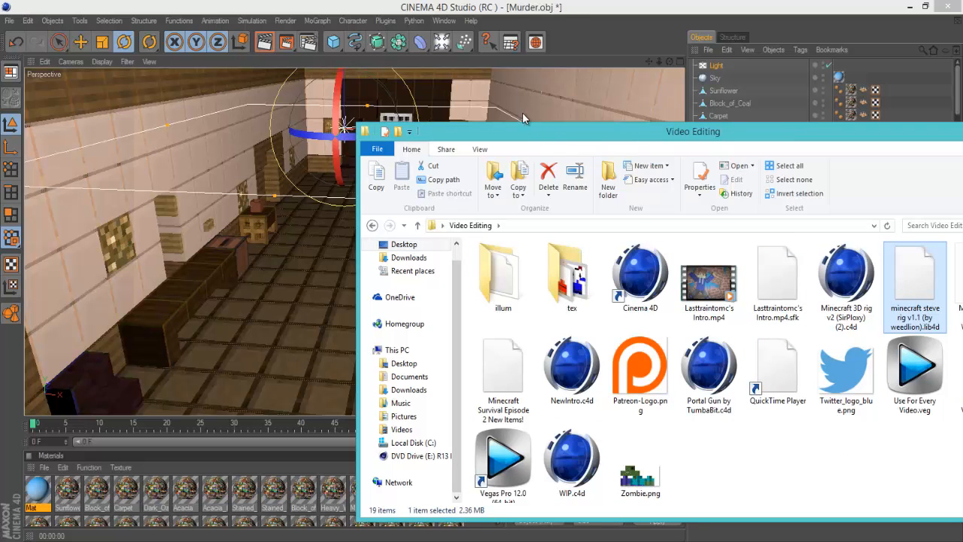
pyautogui.moveTo(937, 138); pyautogui.dragTo(720, 157)
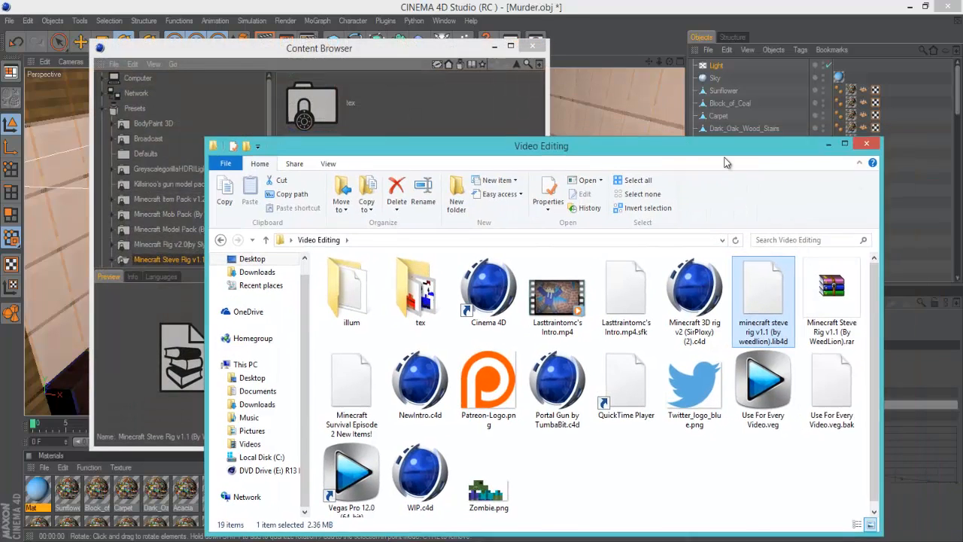
pyautogui.click(758, 149)
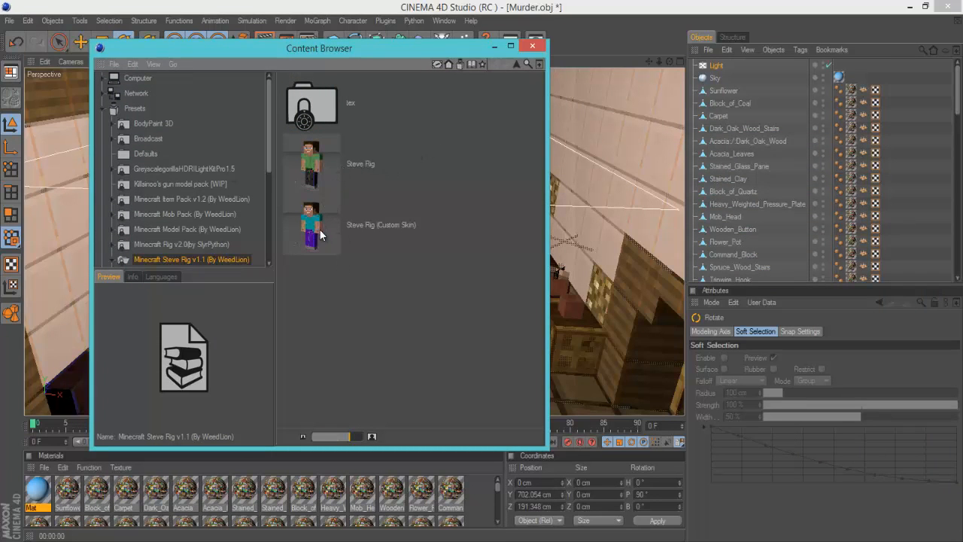
# - Add five Steve Rig (Custom Skin) characters to the scene and minimize the Content Browser
pyautogui.doubleClick(380, 238)
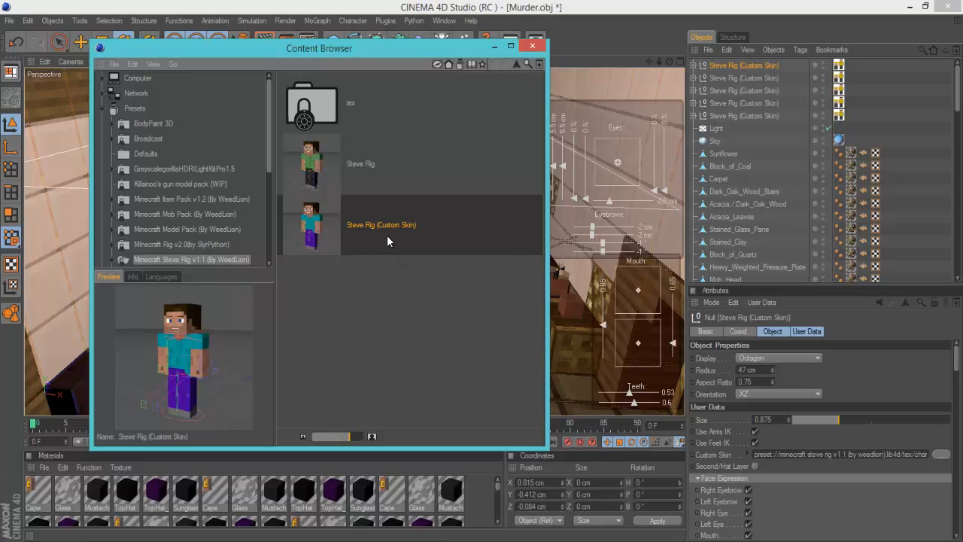
pyautogui.click(494, 47)
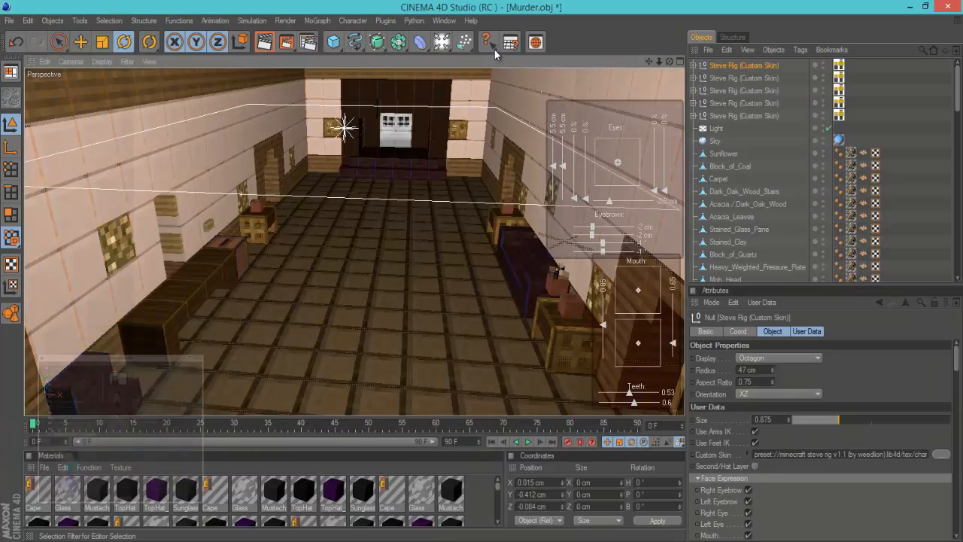
# - Rename the second and third Steve Rig (Custom Skin) objects in the object list with the characters' first names
pyautogui.doubleClick(737, 77)
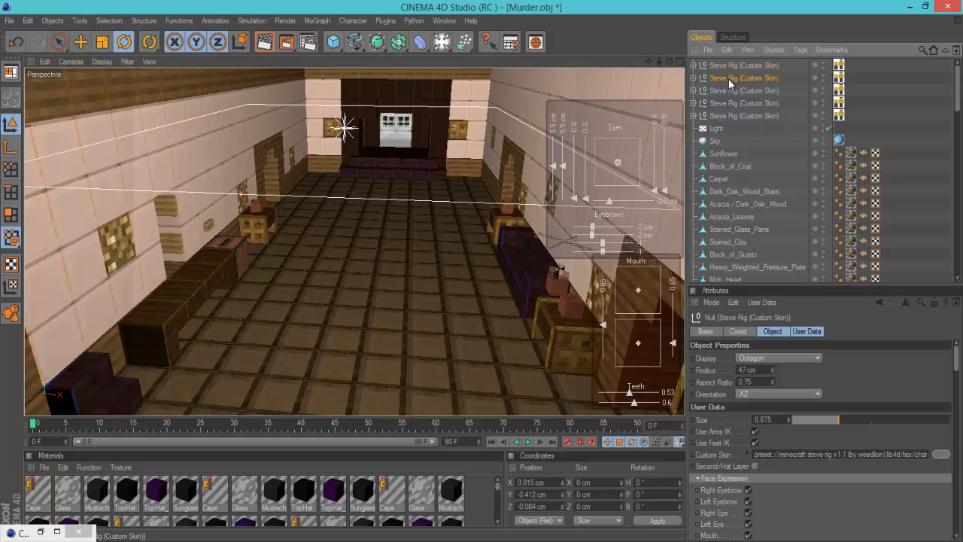
pyautogui.write('Ma')
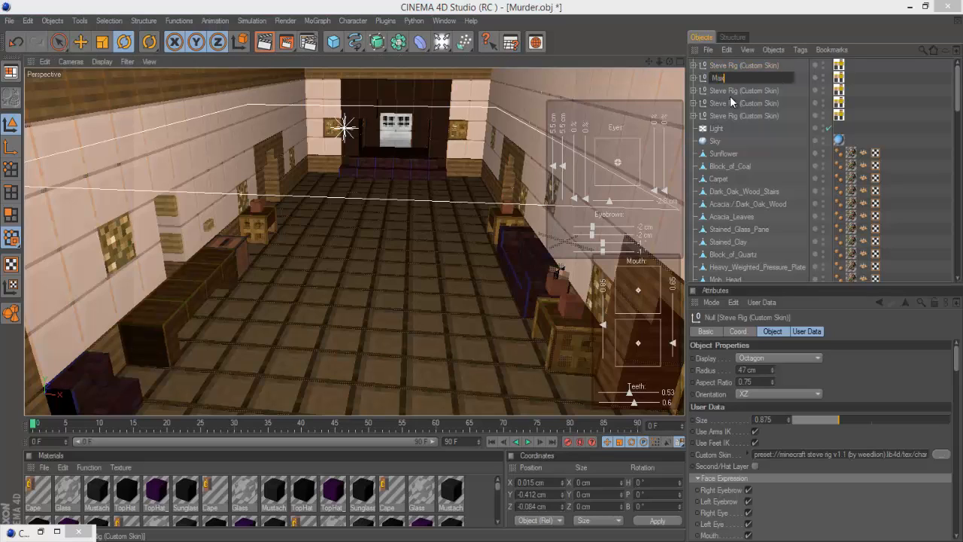
pyautogui.write('x')
pyautogui.press('Return')
pyautogui.doubleClick(729, 92)
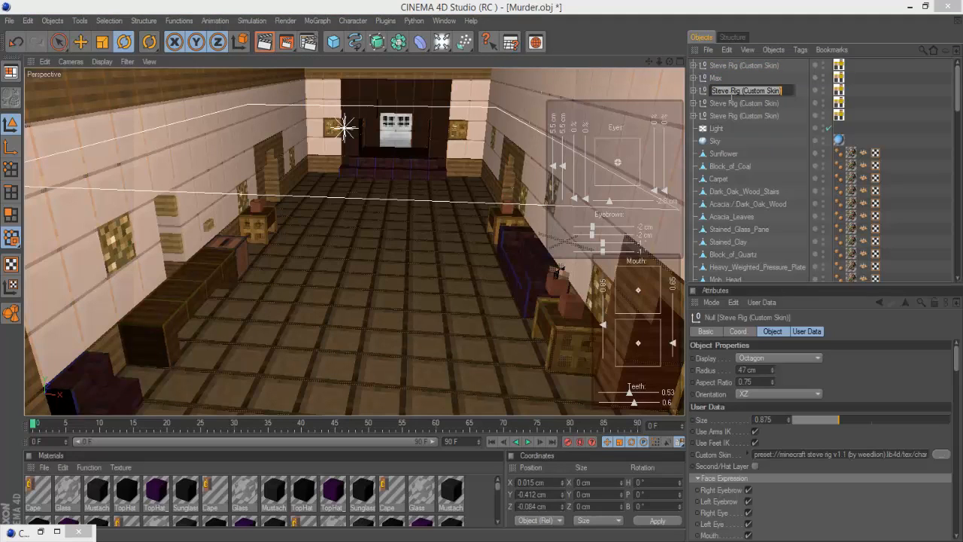
pyautogui.write('Jonah')
pyautogui.press('Return')
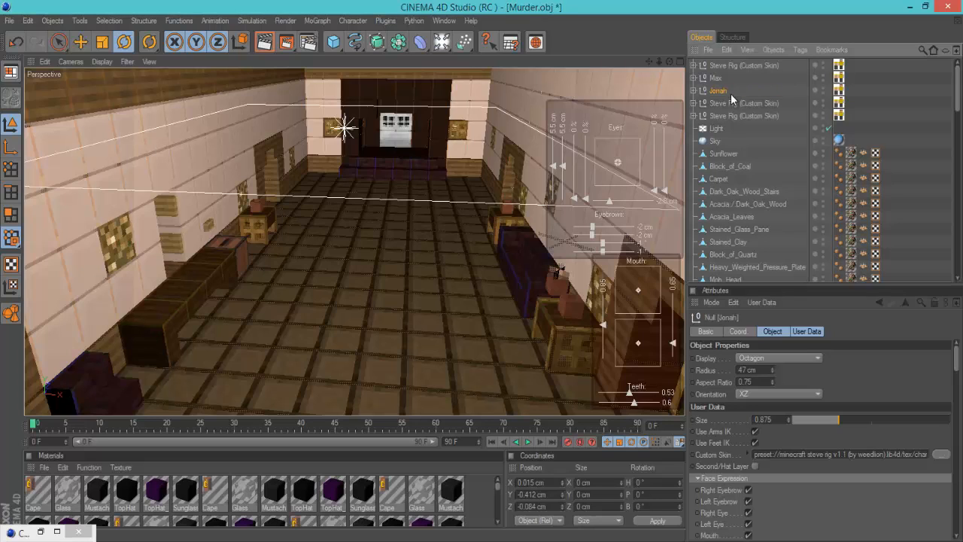
# - Rename the fourth rig as Jujitsu and the fifth rig with the last character's first name
pyautogui.doubleClick(737, 103)
pyautogui.write('Jujitsu')
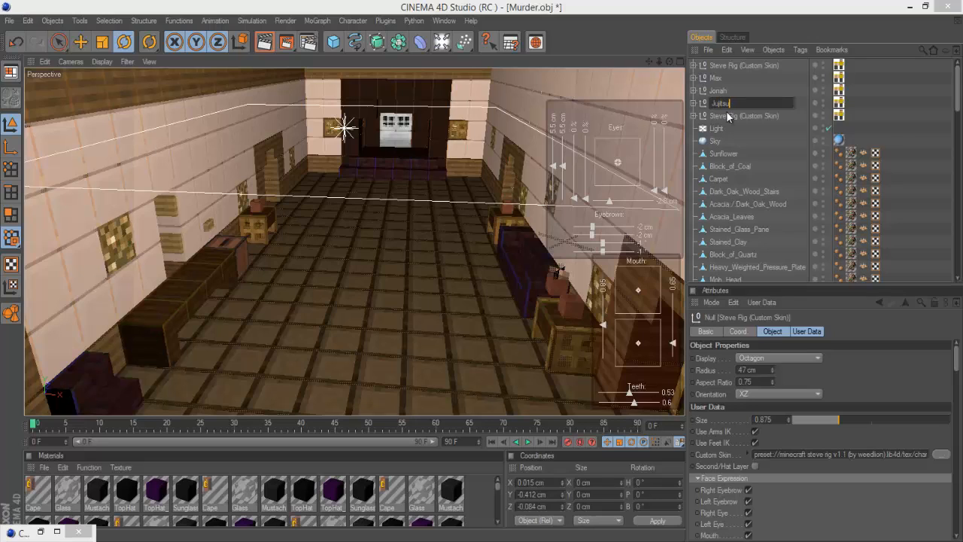
pyautogui.press('Return')
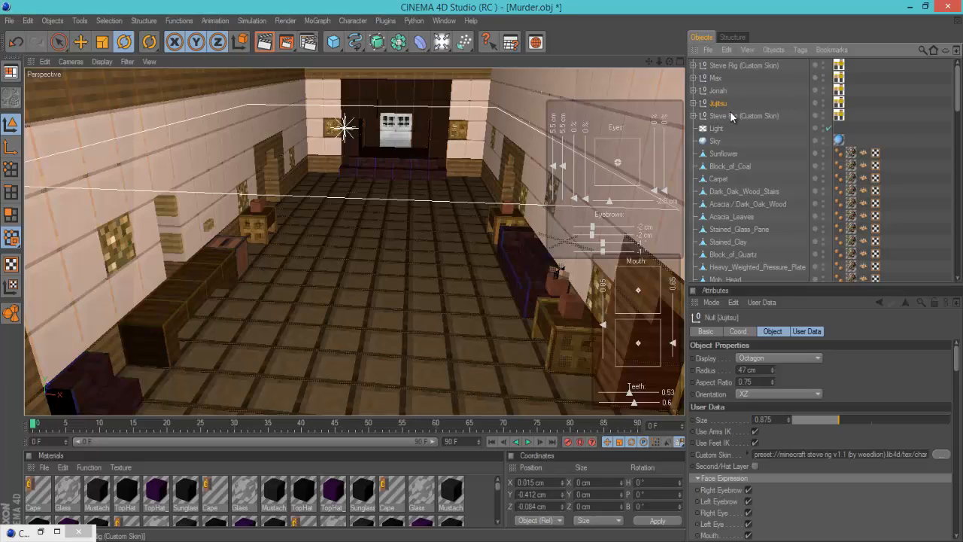
pyautogui.doubleClick(732, 115)
pyautogui.write('M')
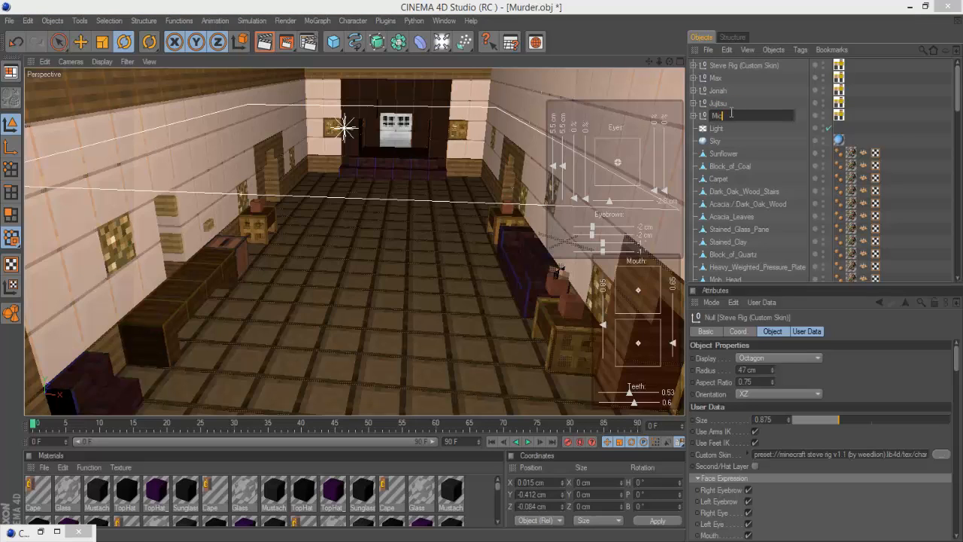
pyautogui.write('ichael')
pyautogui.press('Return')
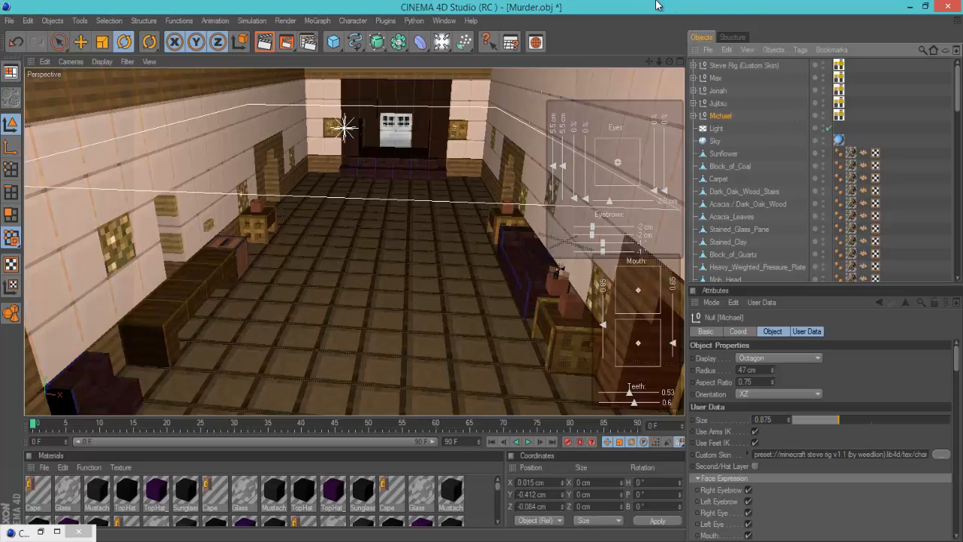
# - Raise the second rig to about Y 497 cm and move it along the hall to about Z 285 cm
pyautogui.click(716, 77)
pyautogui.keyDown('alt'); pyautogui.moveTo(595, 142); pyautogui.dragTo(216, 275); pyautogui.keyUp('alt')
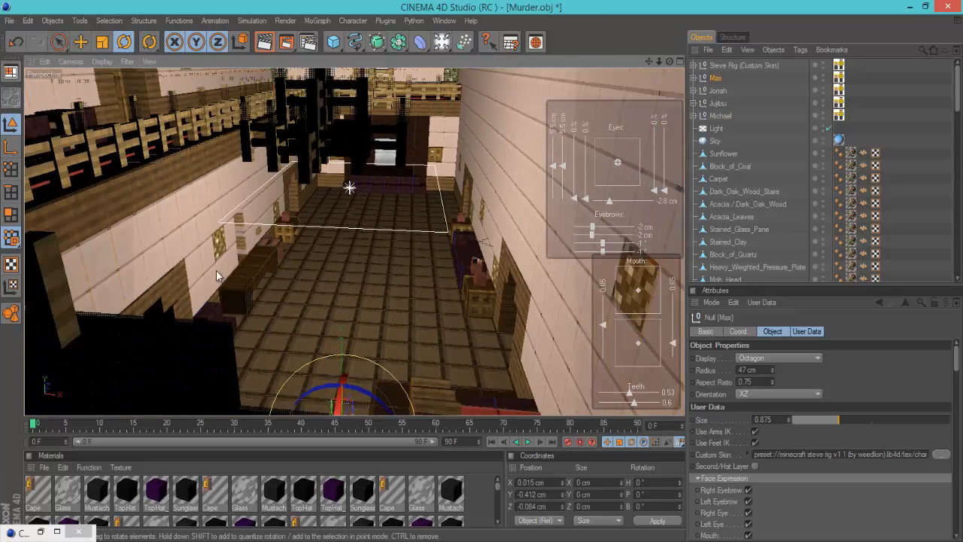
pyautogui.click(80, 42)
pyautogui.moveTo(340, 360); pyautogui.dragTo(345, 197)
pyautogui.scroll(4, 406, 386)
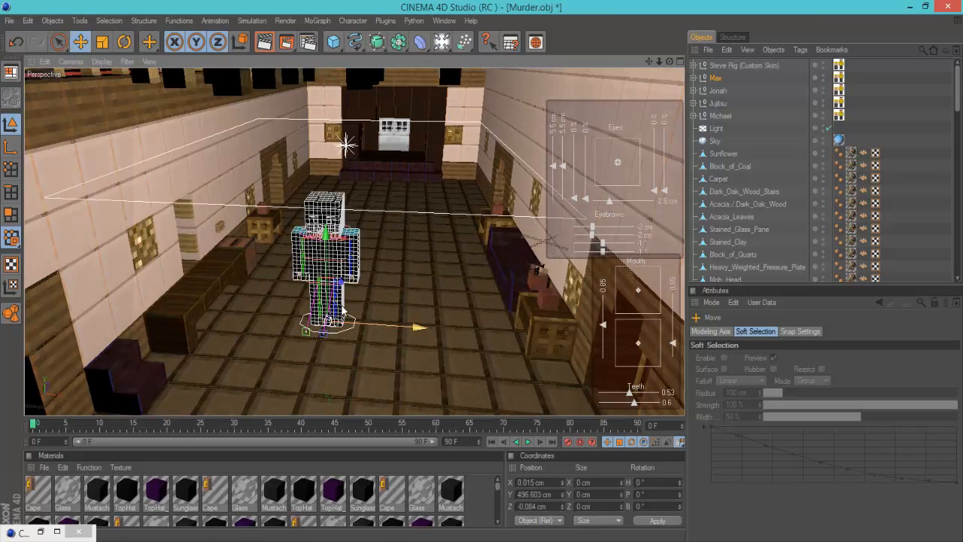
pyautogui.moveTo(345, 297); pyautogui.dragTo(351, 297)
pyautogui.scroll(3, 350, 297)
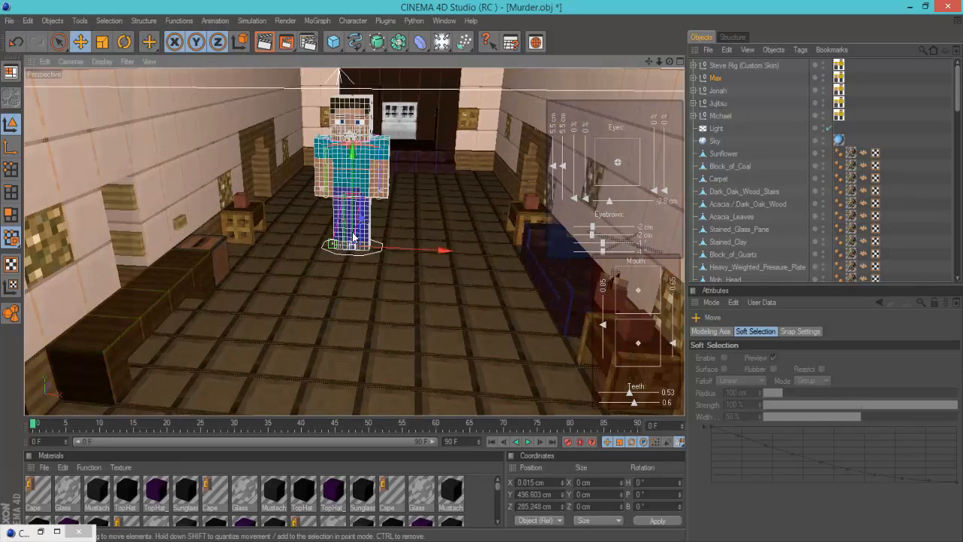
# - Lower the second rig toward the hall floor to about Y 200 cm
pyautogui.moveTo(351, 155); pyautogui.dragTo(352, 335)
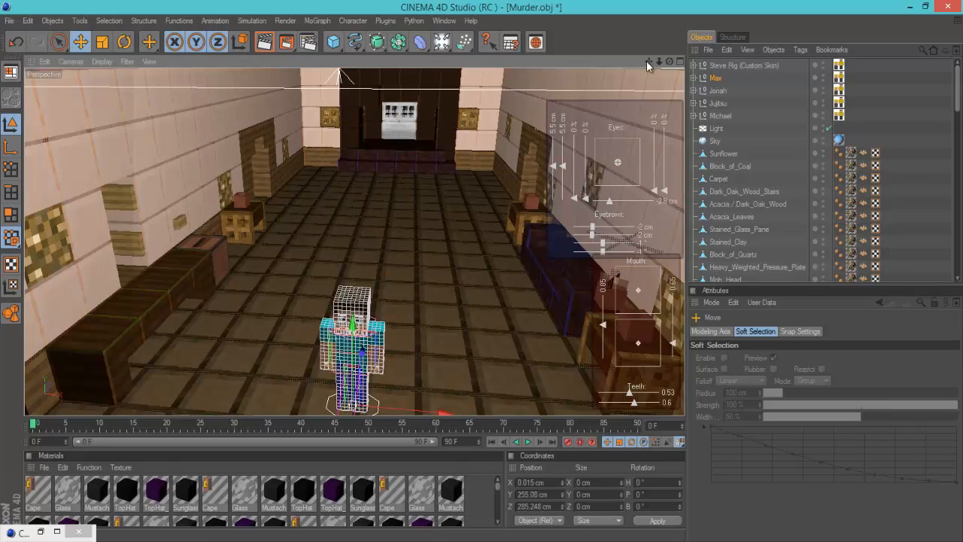
pyautogui.moveTo(650, 61); pyautogui.dragTo(369, 209)
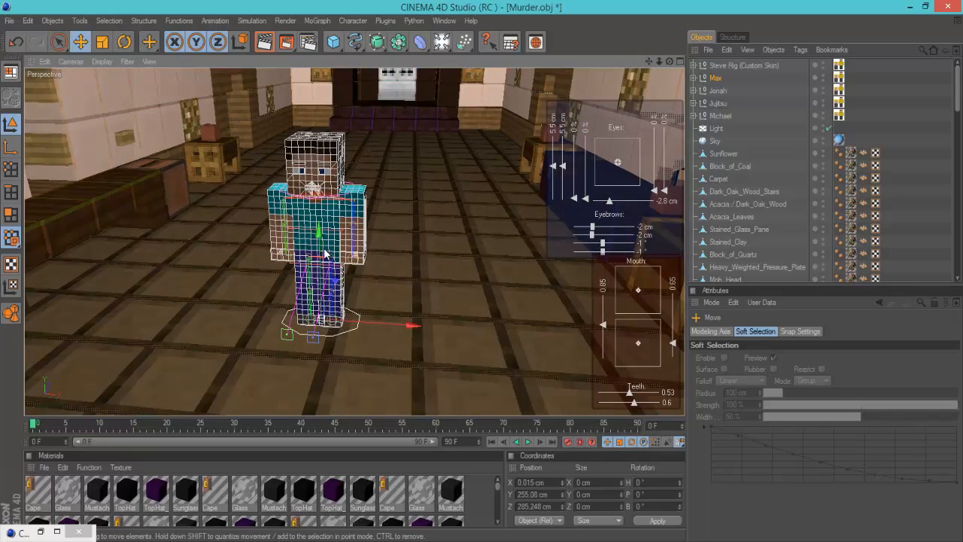
pyautogui.moveTo(319, 233); pyautogui.dragTo(320, 283)
pyautogui.moveTo(320, 283); pyautogui.dragTo(320, 282)
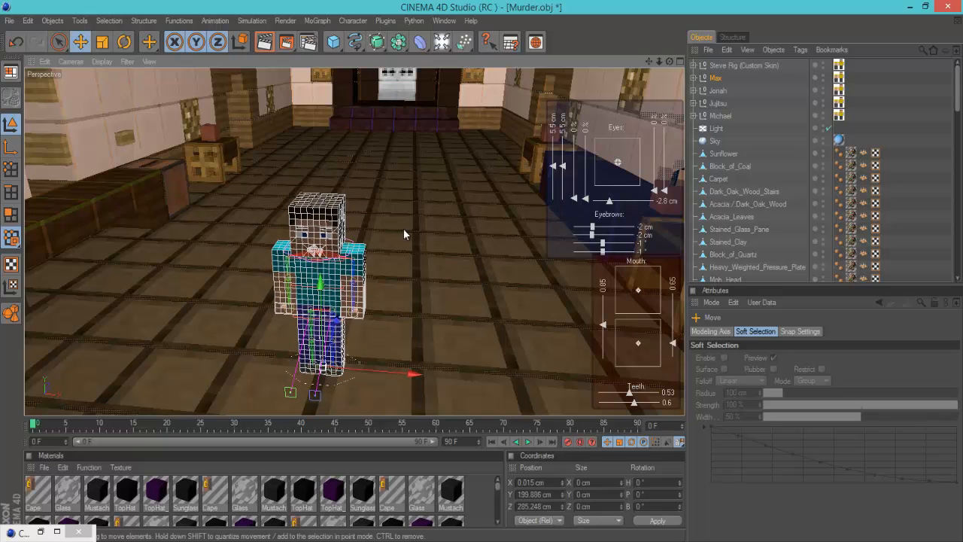
# - Move the second rig deeper into the hall to about Z 510 cm, test-rendering the view along the way
pyautogui.moveTo(669, 61); pyautogui.dragTo(462, 330)
pyautogui.moveTo(485, 270); pyautogui.dragTo(485, 267)
pyautogui.click(264, 42)
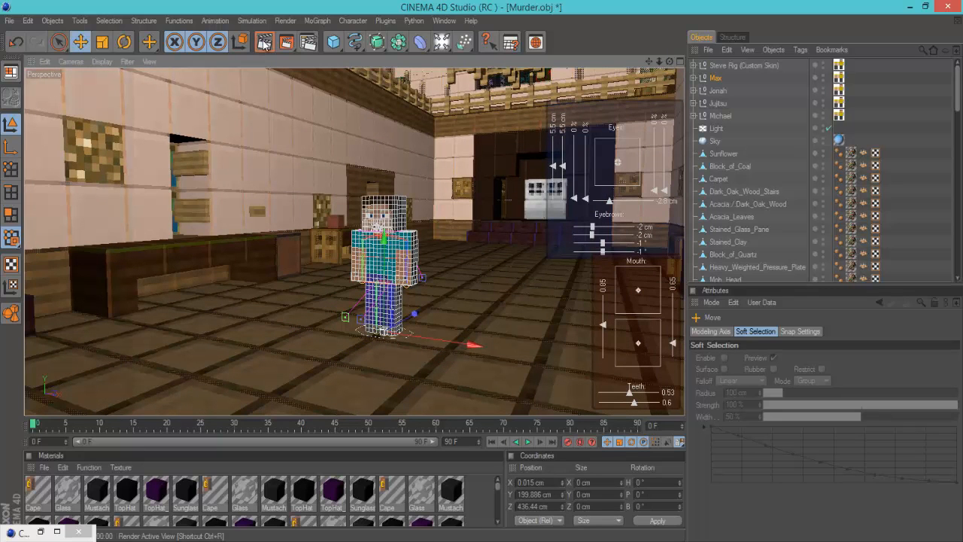
pyautogui.scroll(1, 475, 253)
pyautogui.scroll(2, 476, 248)
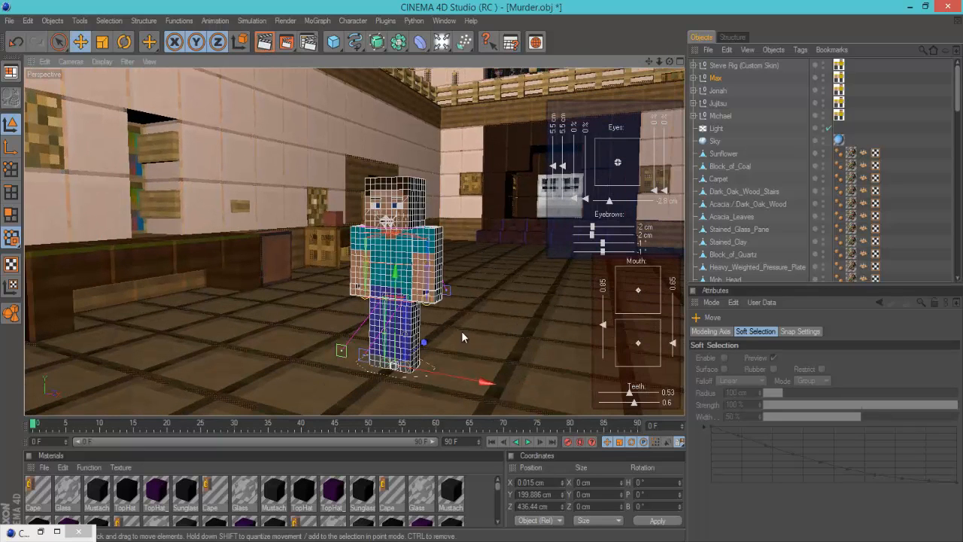
pyautogui.moveTo(486, 266); pyautogui.dragTo(483, 270)
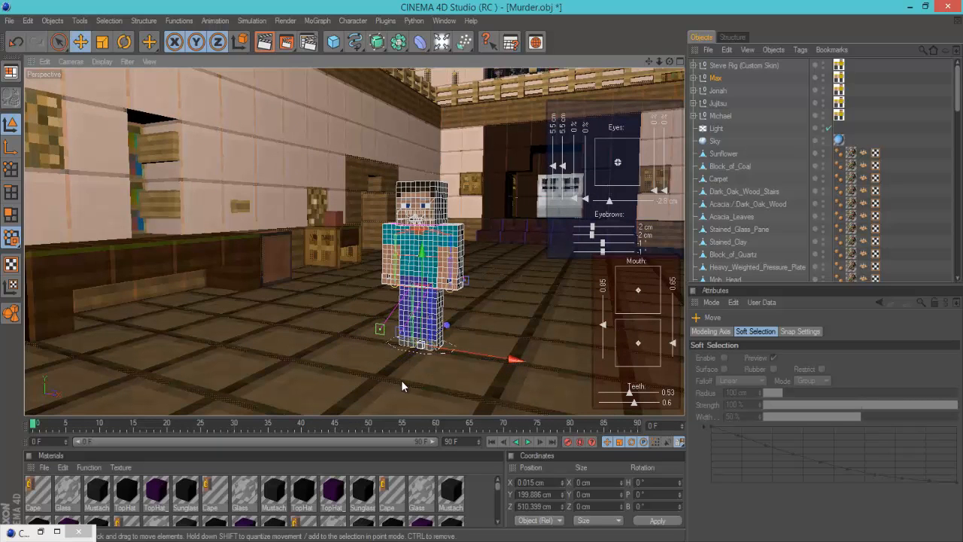
# - Change the existing hall light's type to Infinite
pyautogui.click(716, 128)
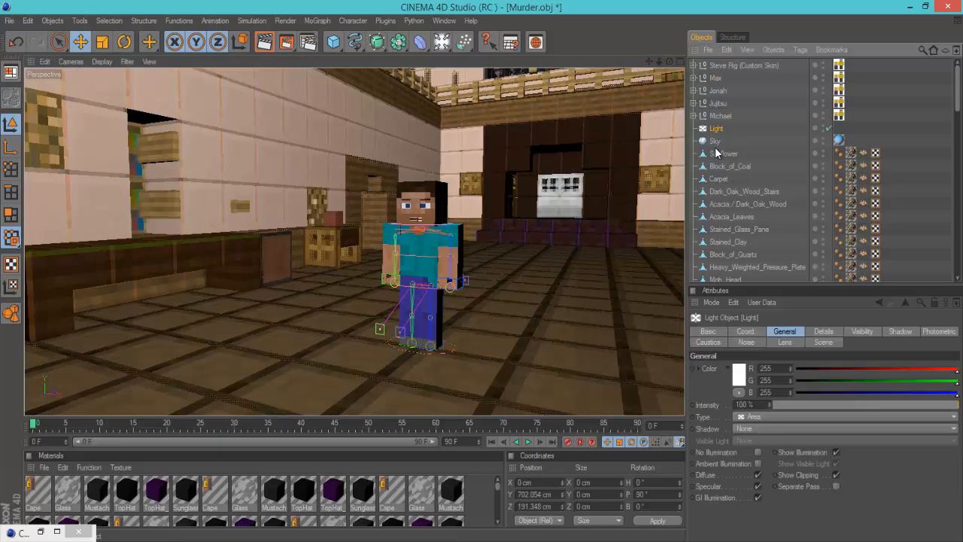
pyautogui.click(762, 418)
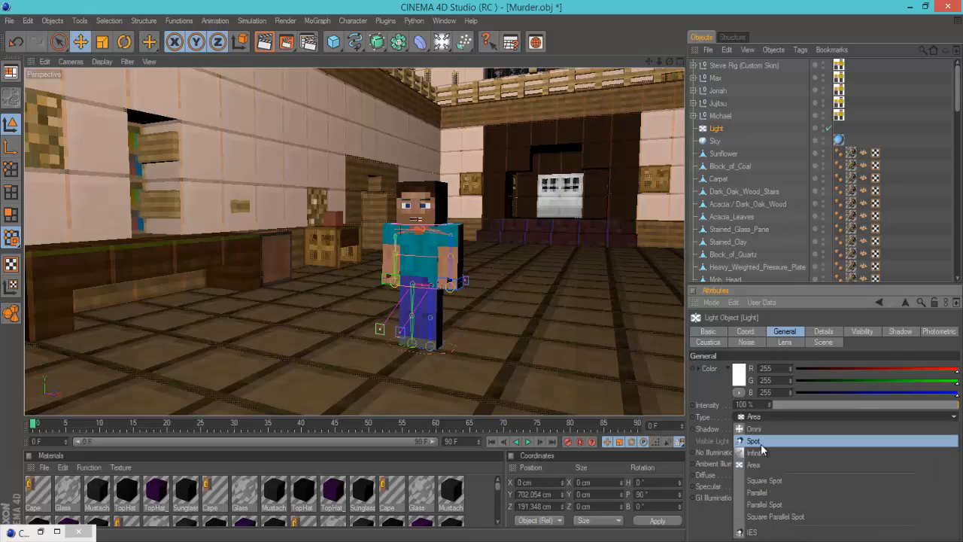
pyautogui.click(761, 451)
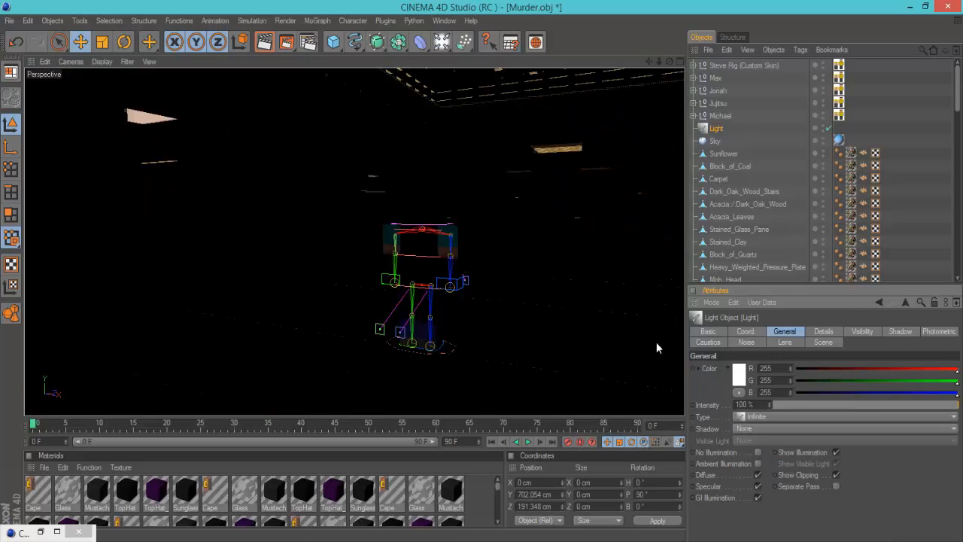
pyautogui.scroll(-10, 491, 267)
pyautogui.scroll(2, 459, 248)
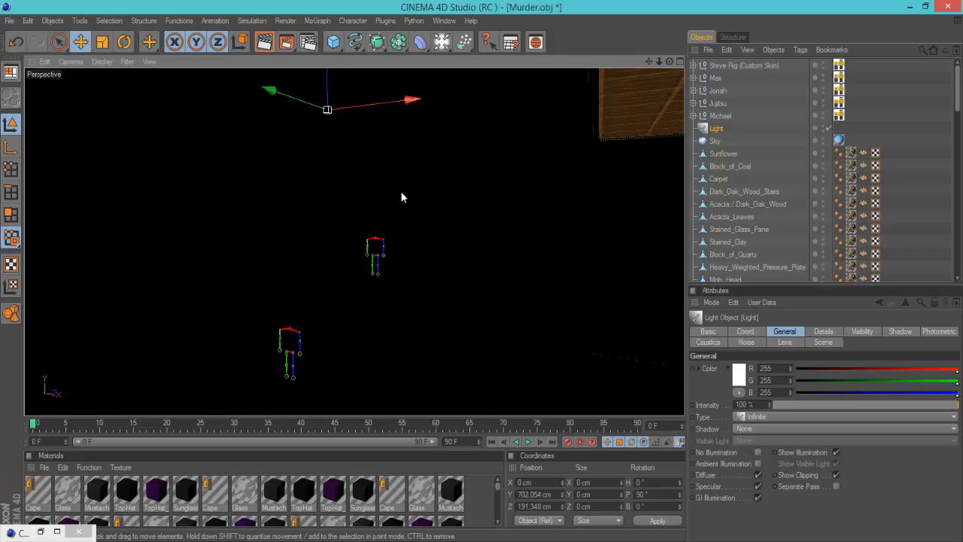
# - Rotate the infinite light to about H -7.7°, P -13.7° and B -18.4° so it shines down the hall
pyautogui.click(124, 42)
pyautogui.moveTo(325, 112); pyautogui.dragTo(391, 177)
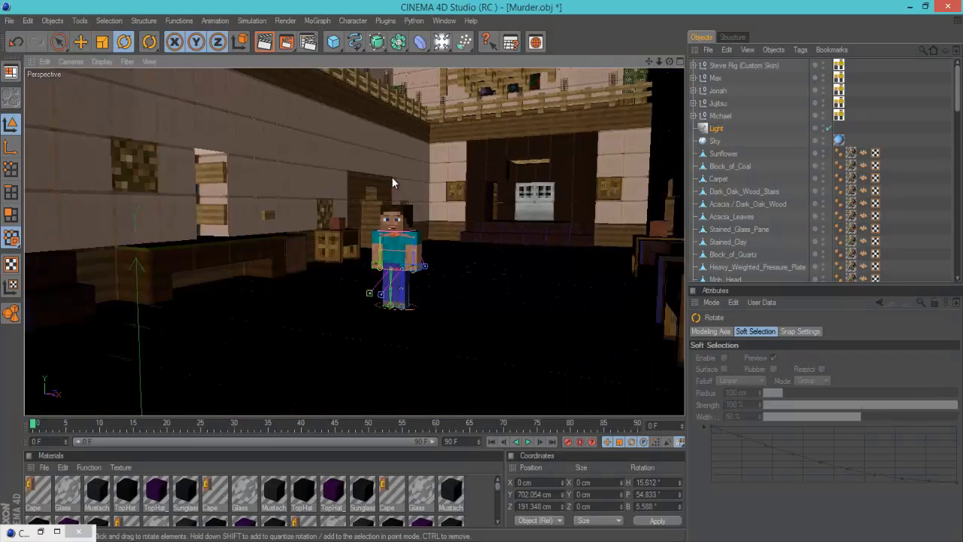
pyautogui.scroll(-5, 391, 177)
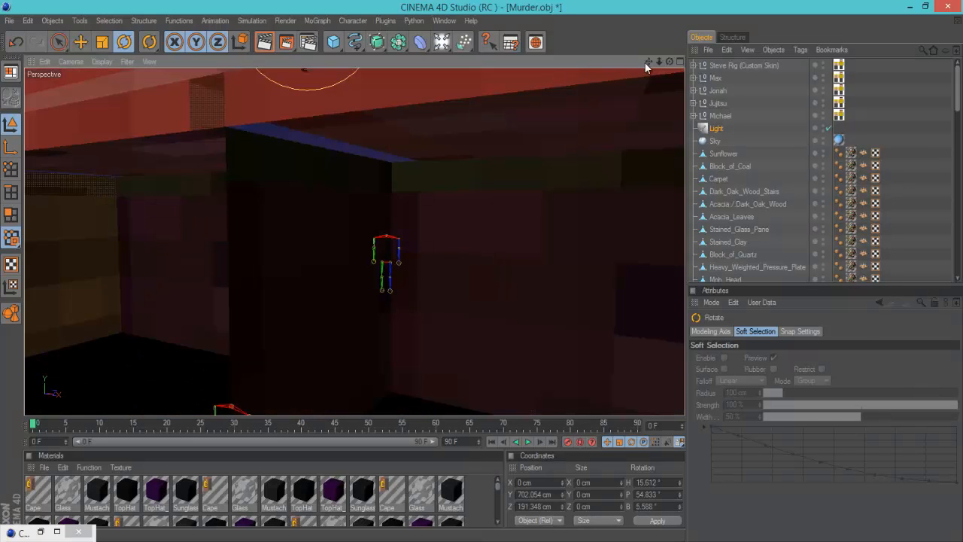
pyautogui.moveTo(647, 63); pyautogui.dragTo(482, 301)
pyautogui.moveTo(306, 190); pyautogui.dragTo(327, 52)
pyautogui.moveTo(363, 106); pyautogui.dragTo(315, 150)
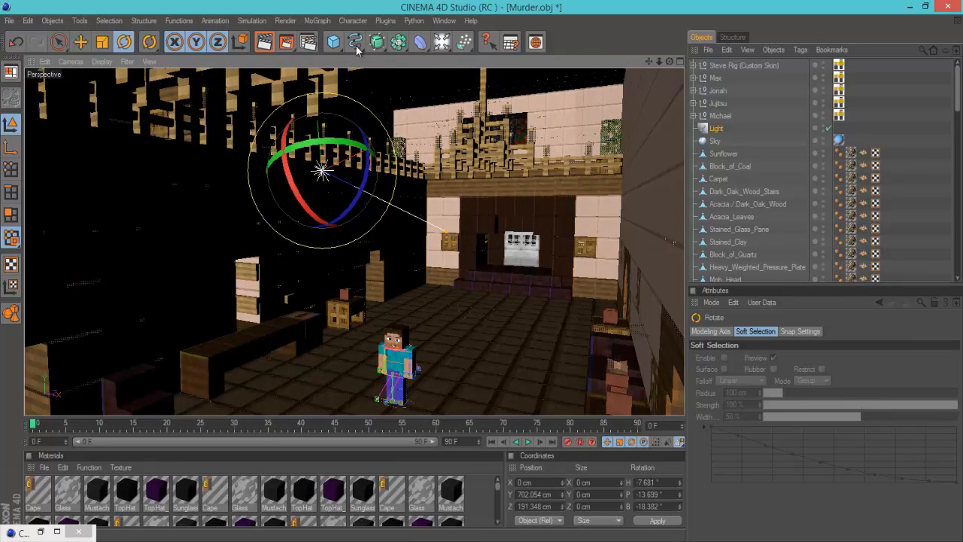
# - Add a second infinite light, rotate it to about H 35.6°, P -35.6° and B 22.6°, and test-render the hall
pyautogui.moveTo(355, 42); pyautogui.dragTo(485, 75)
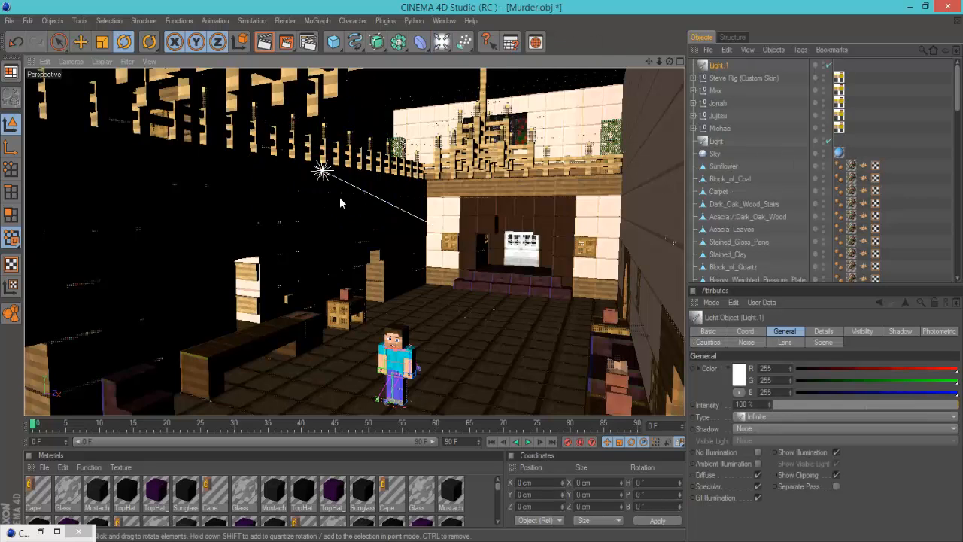
pyautogui.scroll(-5, 351, 277)
pyautogui.moveTo(300, 364); pyautogui.dragTo(329, 340)
pyautogui.moveTo(325, 382); pyautogui.dragTo(356, 392)
pyautogui.scroll(-8, 378, 294)
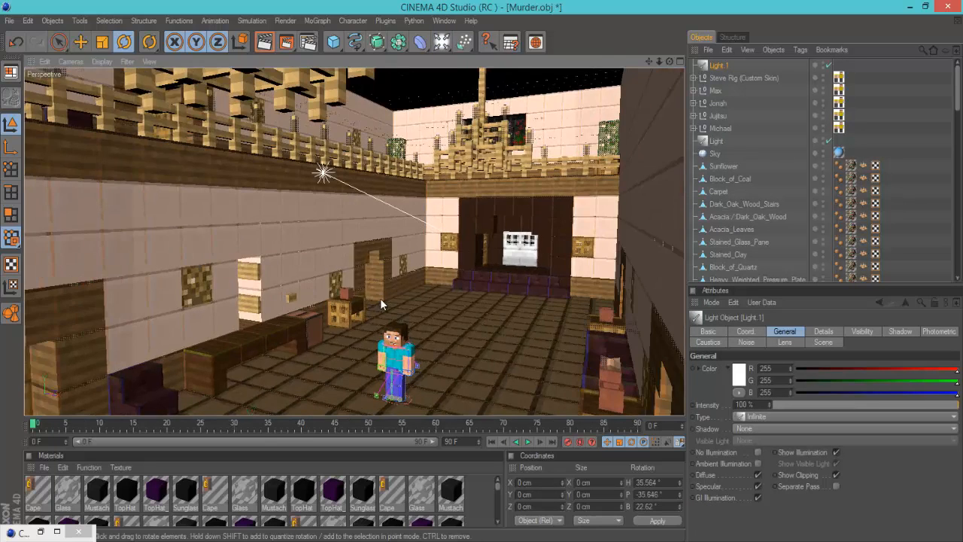
pyautogui.click(269, 43)
pyautogui.scroll(1, 502, 233)
pyautogui.scroll(-3, 482, 264)
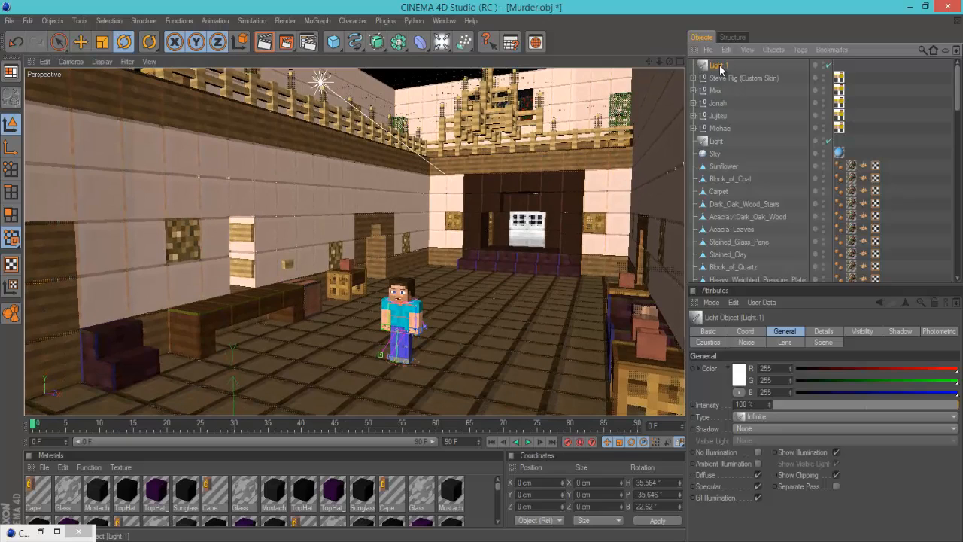
# - Delete the second infinite light and set the original light's type back to Area
pyautogui.press('Delete')
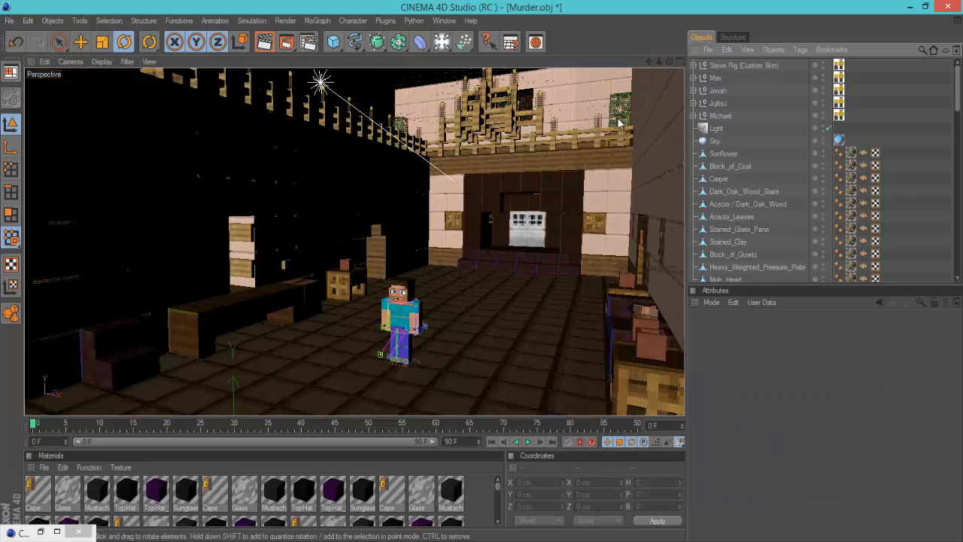
pyautogui.click(716, 128)
pyautogui.click(760, 419)
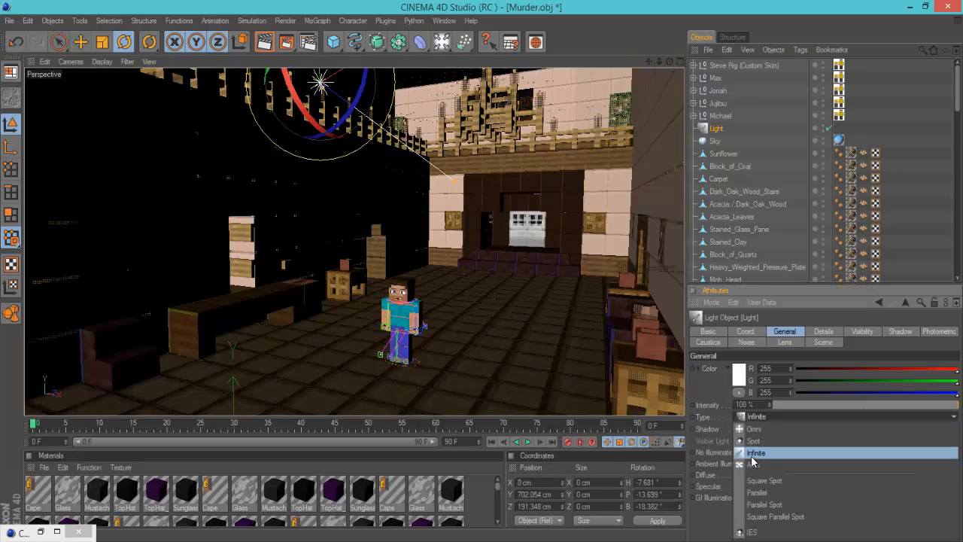
pyautogui.click(749, 460)
pyautogui.keyDown('alt'); pyautogui.moveTo(563, 358); pyautogui.dragTo(404, 183); pyautogui.keyUp('alt')
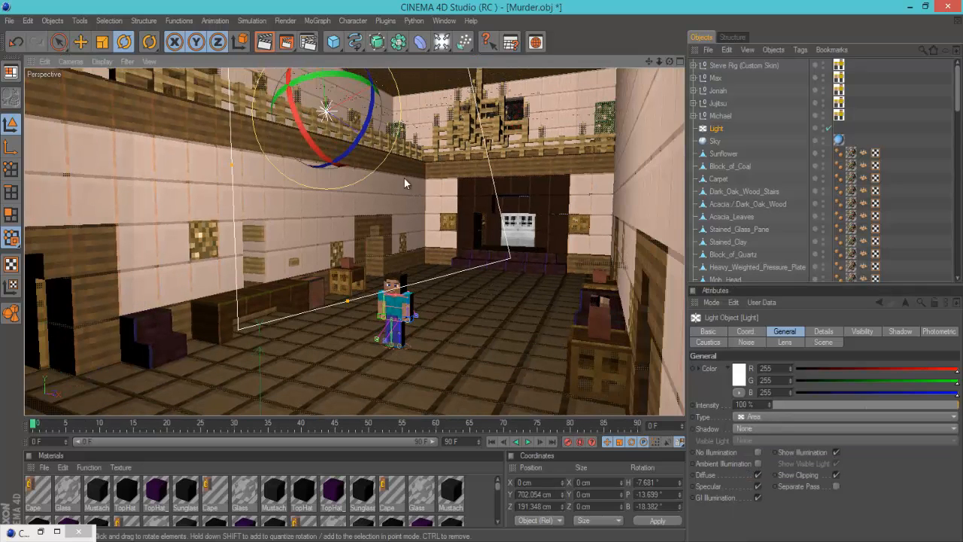
# - Rotate the area light to about H -95°, P -97° and B -92°
pyautogui.moveTo(331, 123); pyautogui.dragTo(378, 108)
pyautogui.scroll(6, 450, 271)
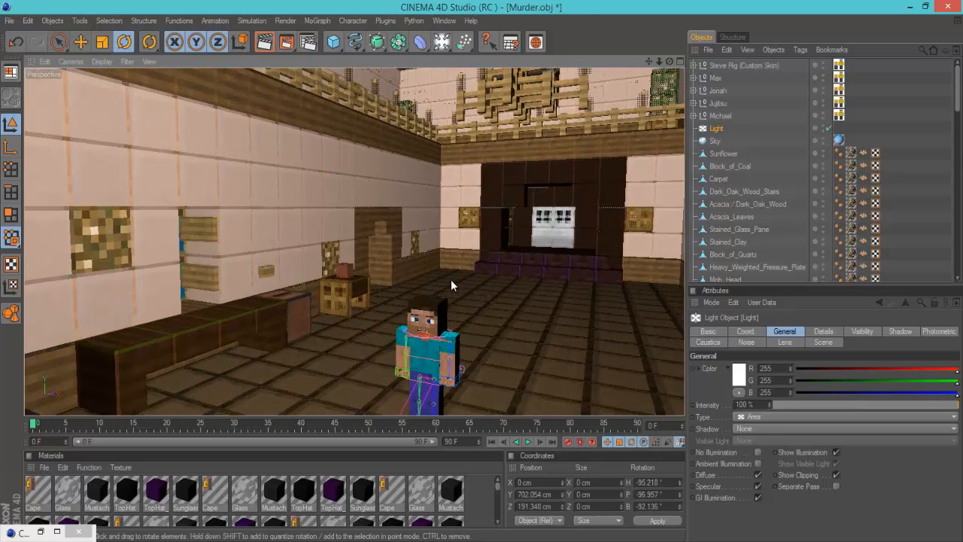
pyautogui.scroll(-2, 451, 285)
pyautogui.scroll(-3, 421, 135)
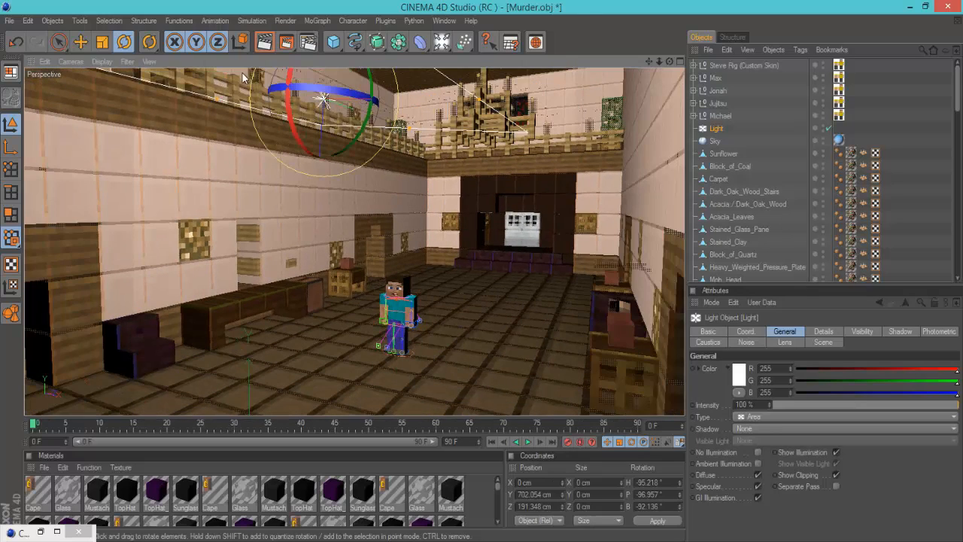
# - Move the area light to about X 126 cm, Y 597 cm and Z 185 cm
pyautogui.click(60, 42)
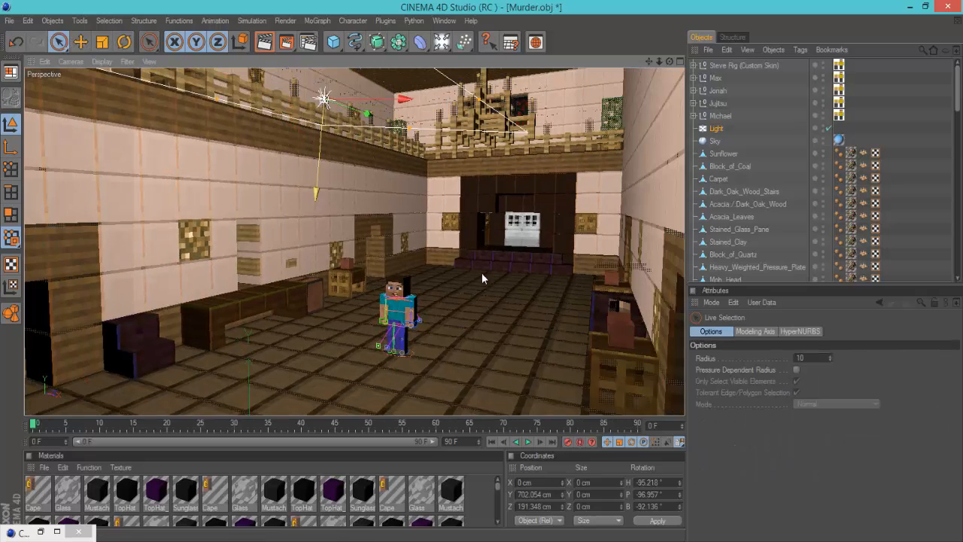
pyautogui.moveTo(326, 109); pyautogui.dragTo(499, 280)
pyautogui.scroll(3, 407, 196)
pyautogui.scroll(3, 409, 191)
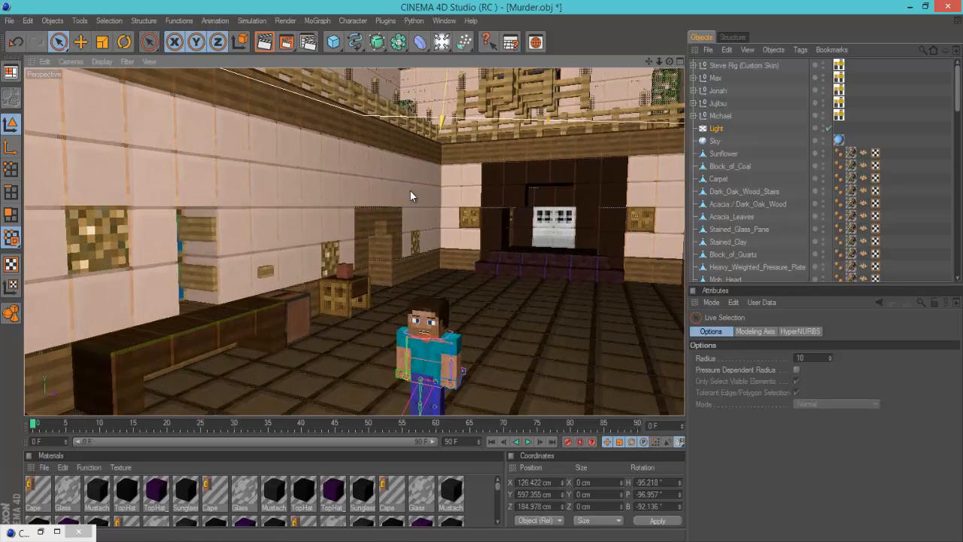
# - Load "New Skin, No Face.png" from the Mineways tex folder on the desktop as the second rig's custom skin
pyautogui.moveTo(649, 61); pyautogui.dragTo(480, 266)
pyautogui.click(714, 81)
pyautogui.scroll(5, 504, 198)
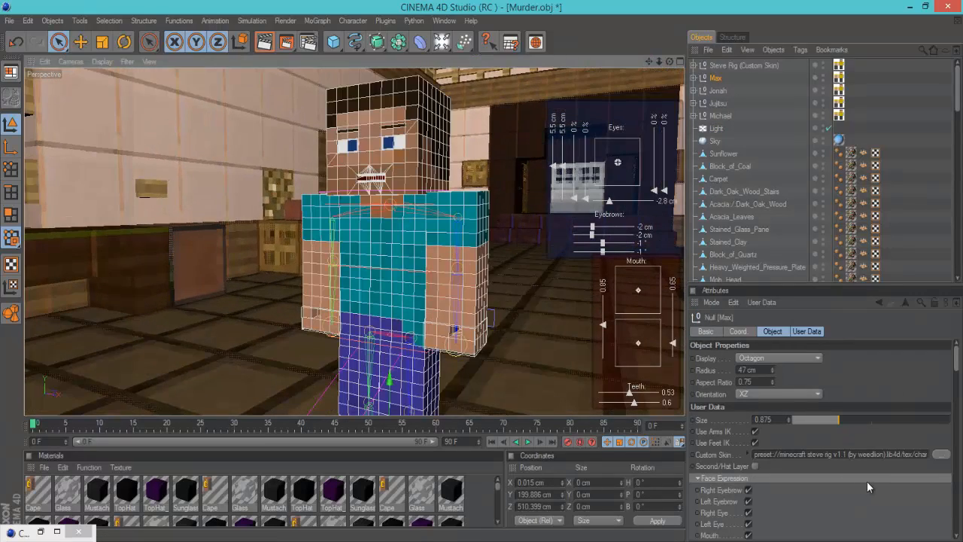
pyautogui.click(941, 455)
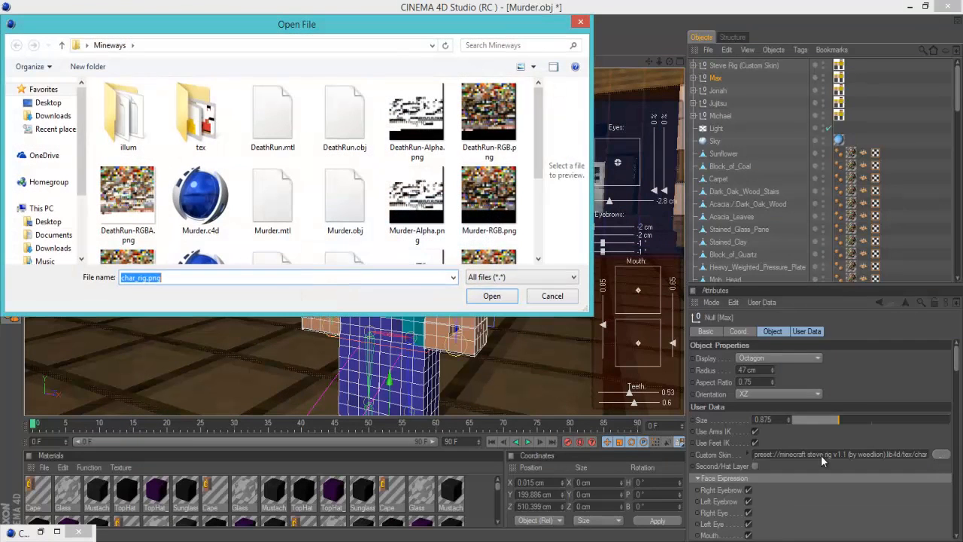
pyautogui.click(48, 102)
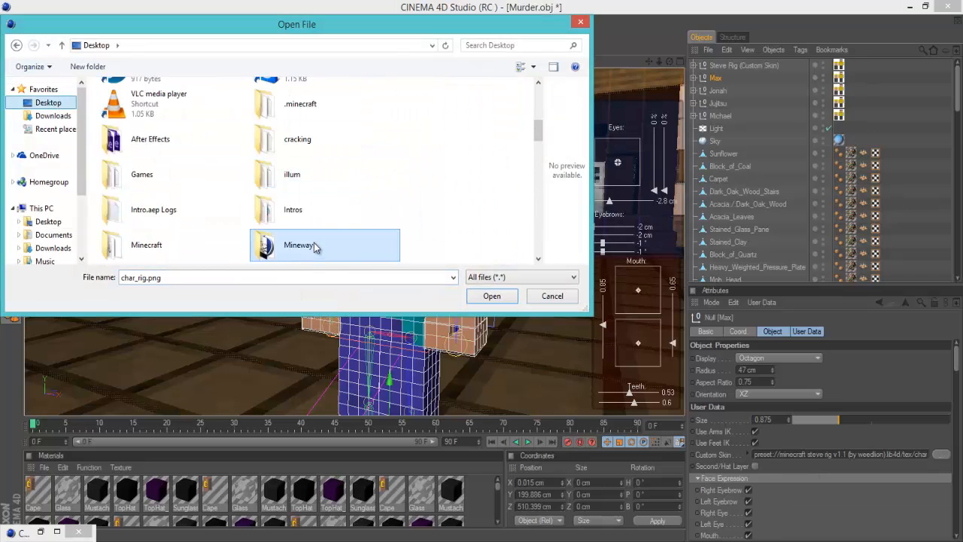
pyautogui.doubleClick(316, 247)
pyautogui.doubleClick(192, 120)
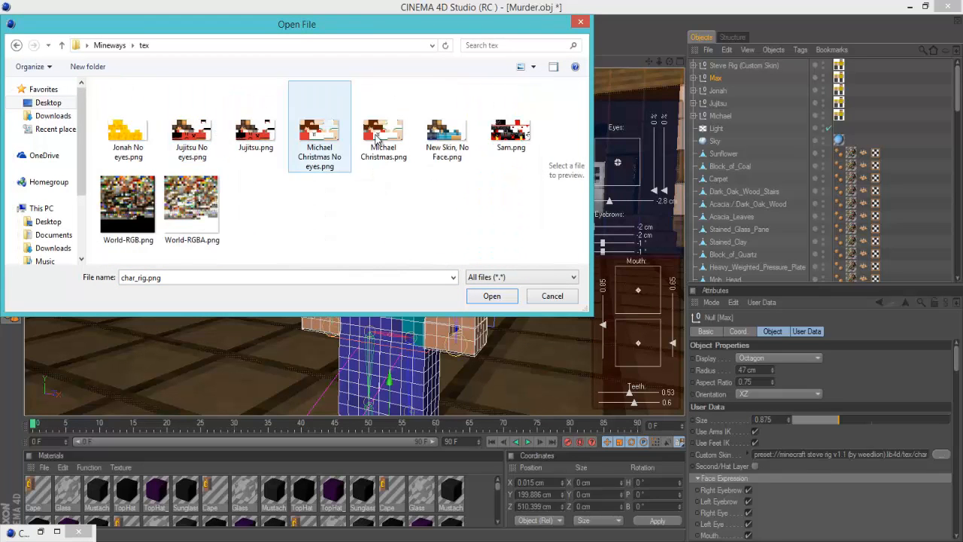
pyautogui.doubleClick(451, 148)
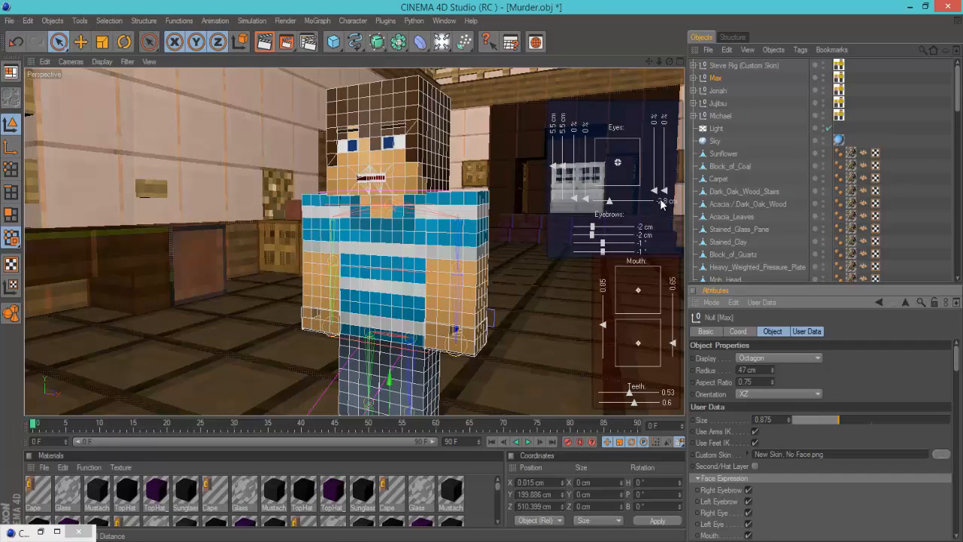
# - Disable both eyebrows, both eyes and the mouth in the second rig's face expression settings
pyautogui.click(747, 489)
pyautogui.click(748, 501)
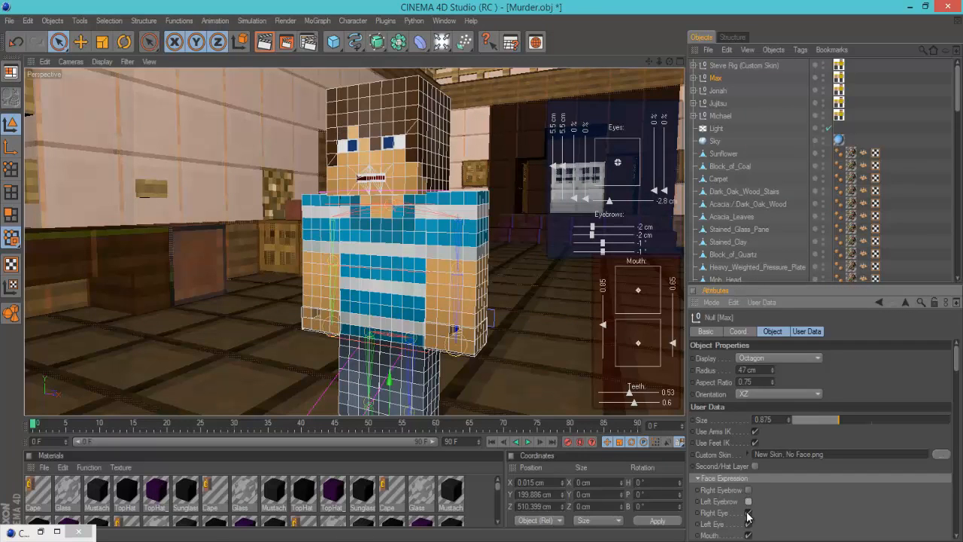
pyautogui.click(748, 513)
pyautogui.click(748, 523)
pyautogui.click(748, 534)
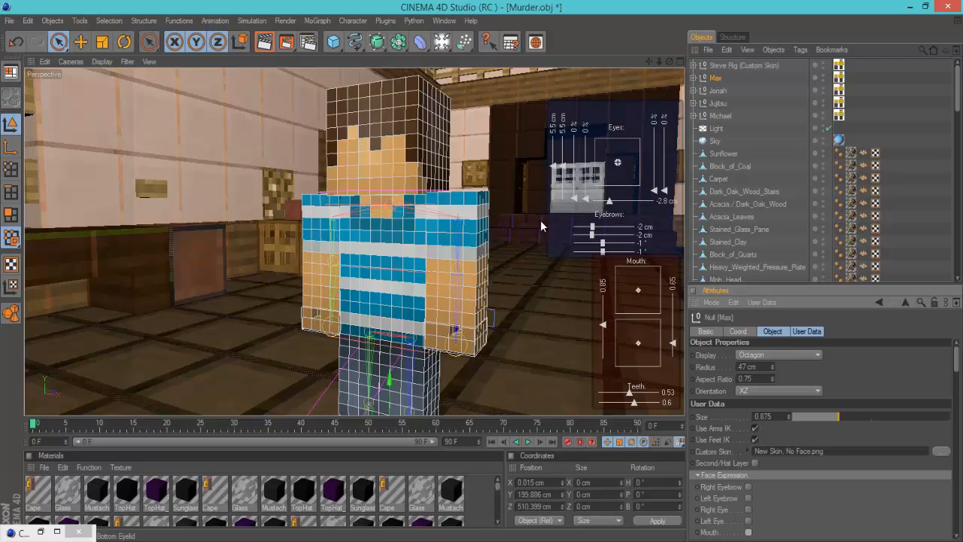
# - Re-enable the mouth, both eyes and both eyebrows on the second rig
pyautogui.click(747, 532)
pyautogui.click(748, 521)
pyautogui.click(748, 509)
pyautogui.click(747, 498)
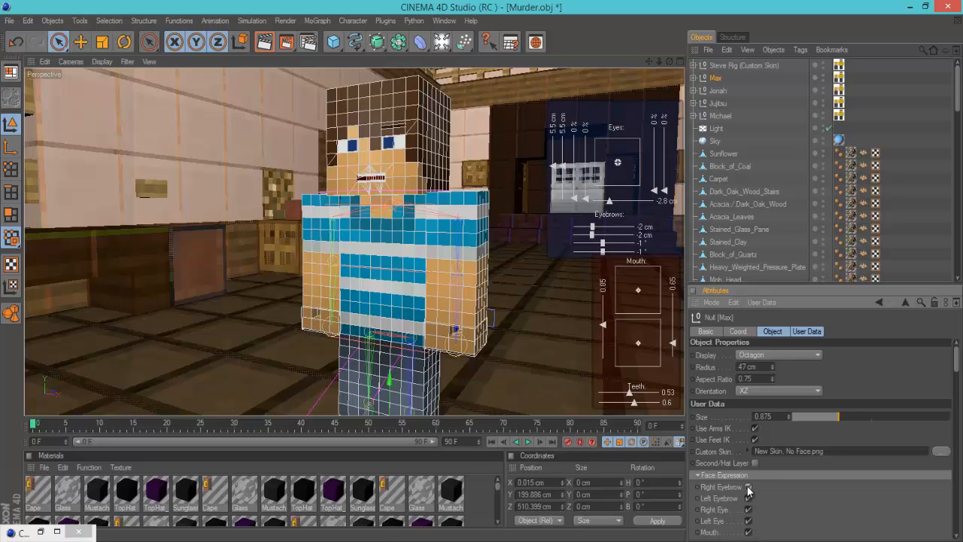
pyautogui.click(748, 487)
# - Set the second rig's right and left eye sizes to 100% and both eyes' Y positions to 0%
pyautogui.moveTo(648, 62); pyautogui.dragTo(722, 62)
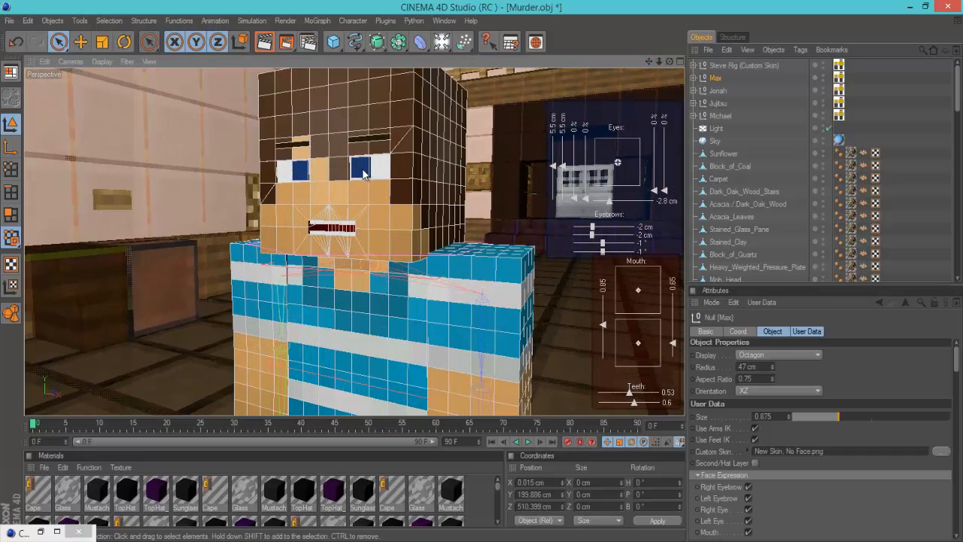
pyautogui.keyDown('shift'); pyautogui.click(812, 334); pyautogui.keyUp('shift')
pyautogui.click(802, 333)
pyautogui.moveTo(957, 365); pyautogui.dragTo(956, 378)
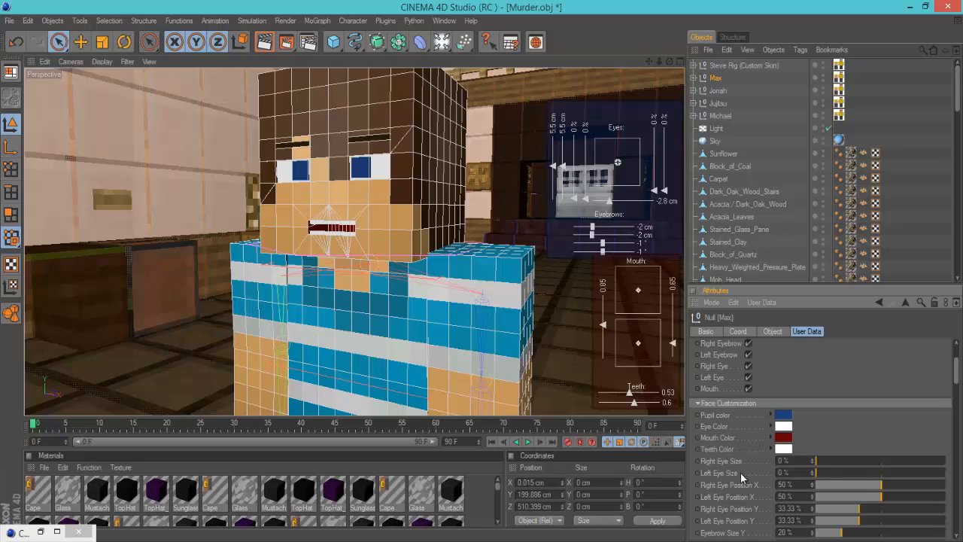
pyautogui.moveTo(823, 462); pyautogui.dragTo(959, 475)
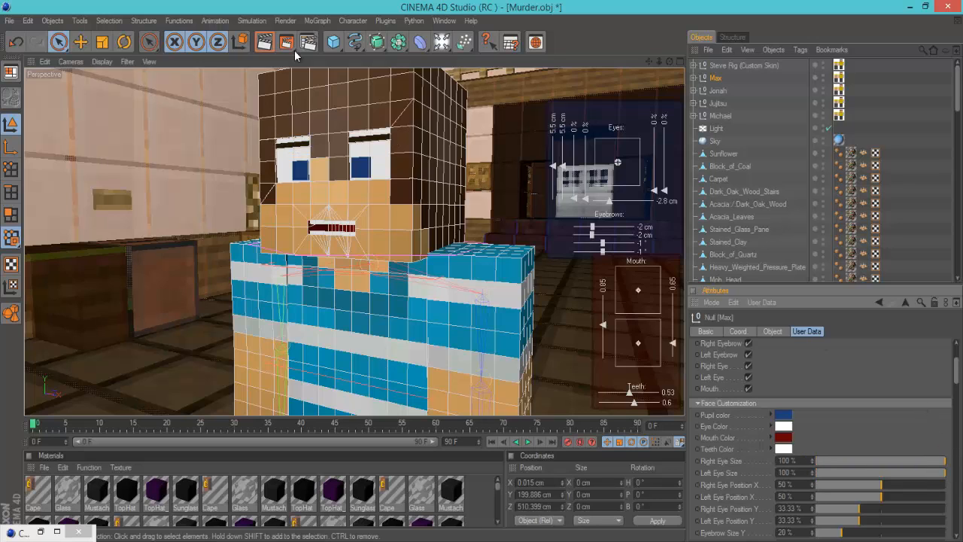
pyautogui.moveTo(956, 381); pyautogui.dragTo(939, 396)
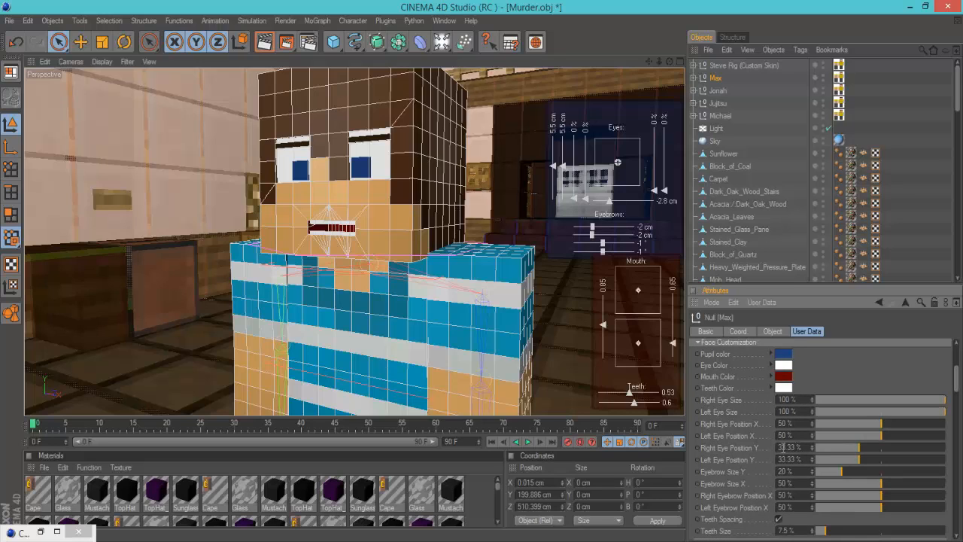
pyautogui.moveTo(856, 450); pyautogui.dragTo(801, 471)
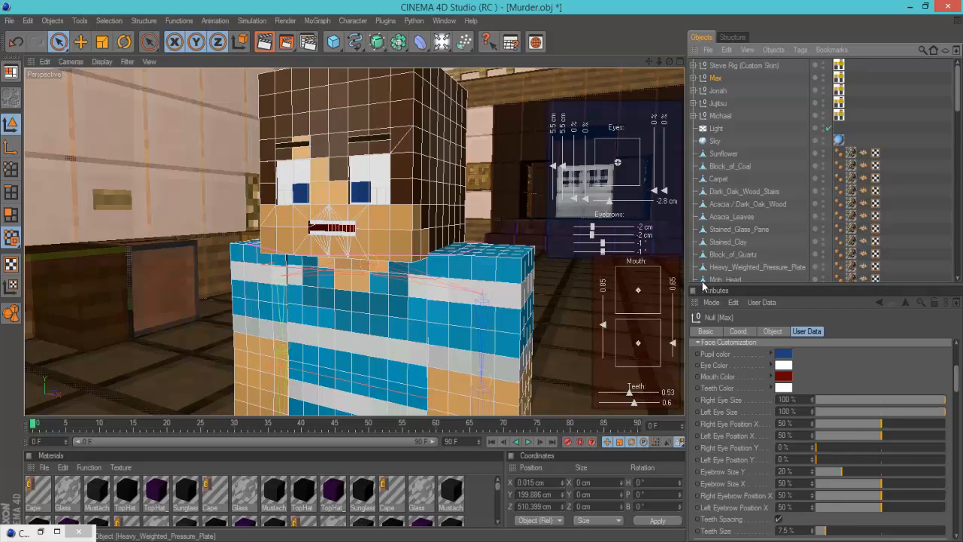
# - Raise the second rig's pupils, shift their gaze toward the hall's side wall, and set the pupil distance to -0.8 cm
pyautogui.moveTo(617, 161); pyautogui.dragTo(617, 151)
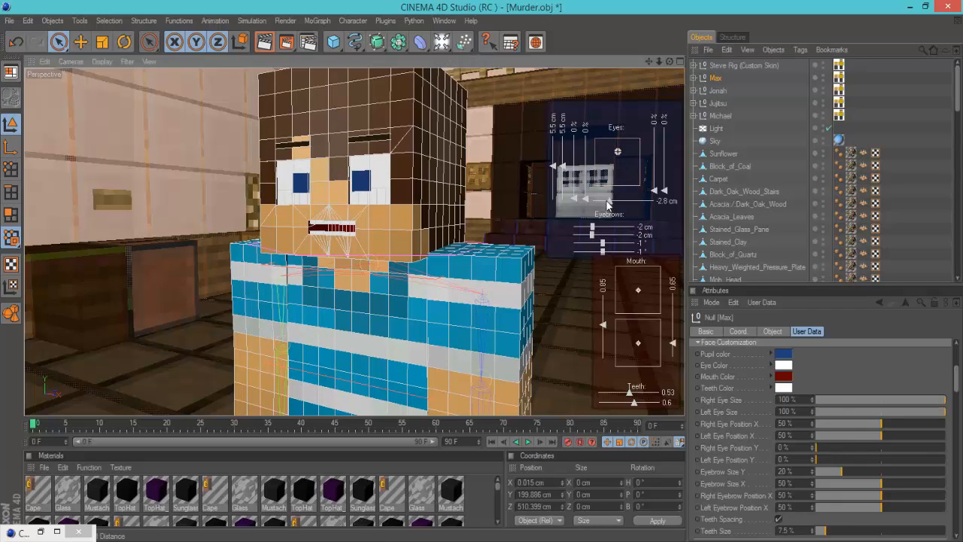
pyautogui.click(783, 356)
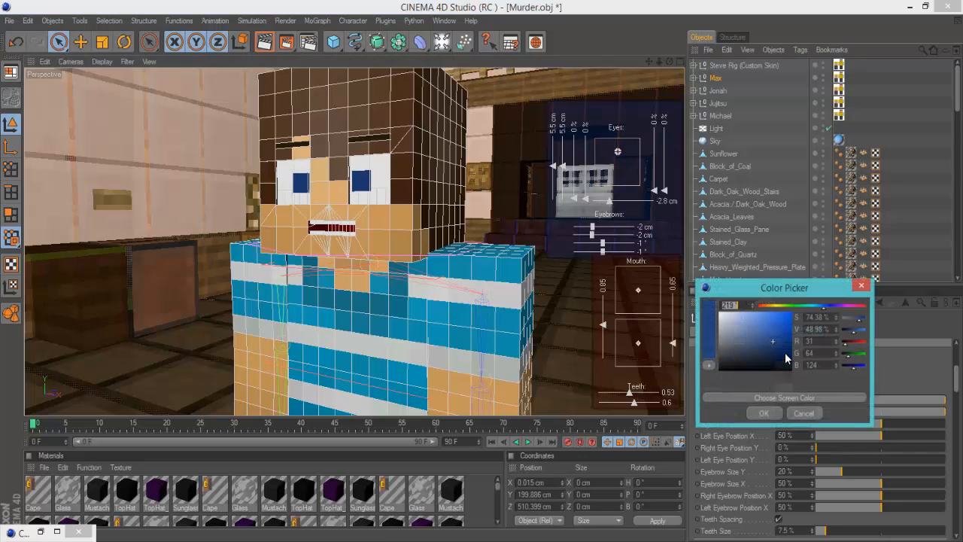
pyautogui.click(862, 286)
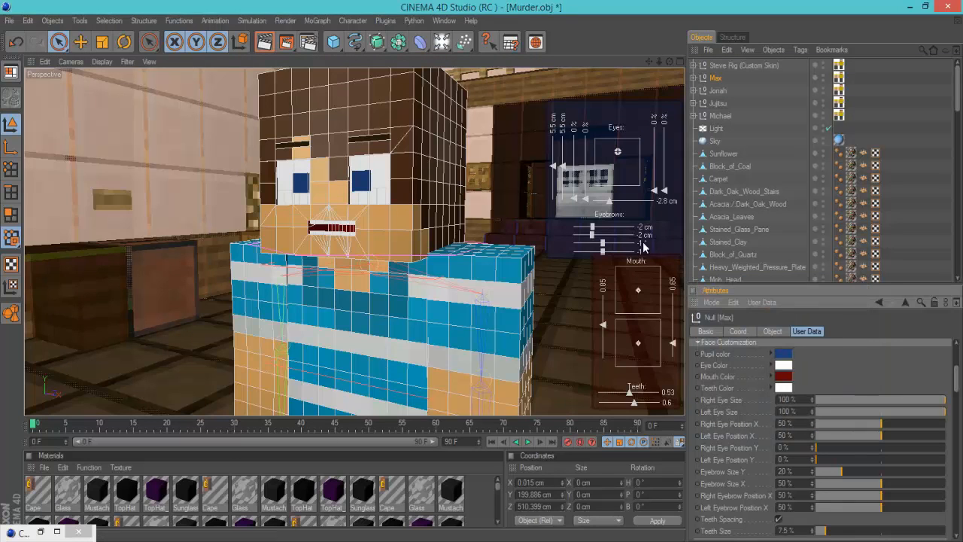
pyautogui.moveTo(620, 154); pyautogui.dragTo(606, 152)
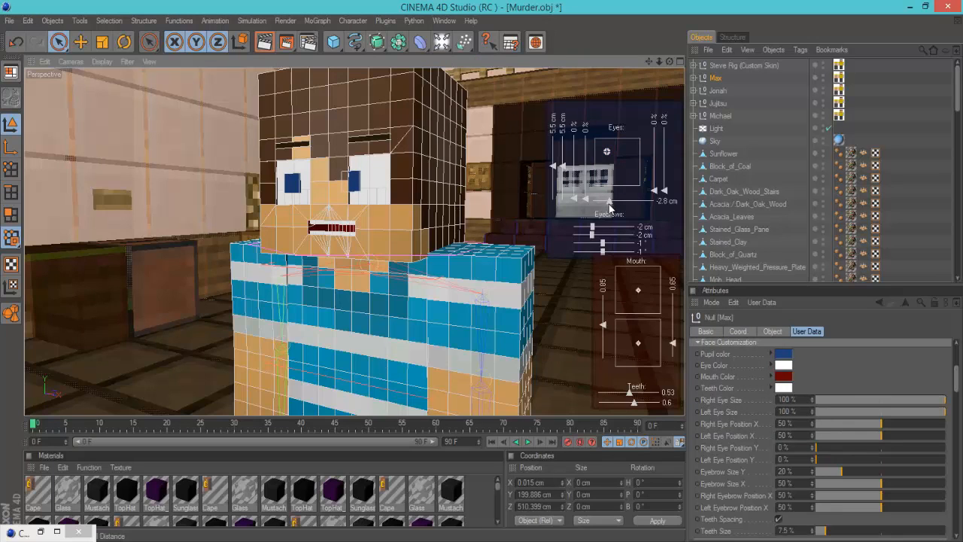
pyautogui.moveTo(609, 201); pyautogui.dragTo(619, 209)
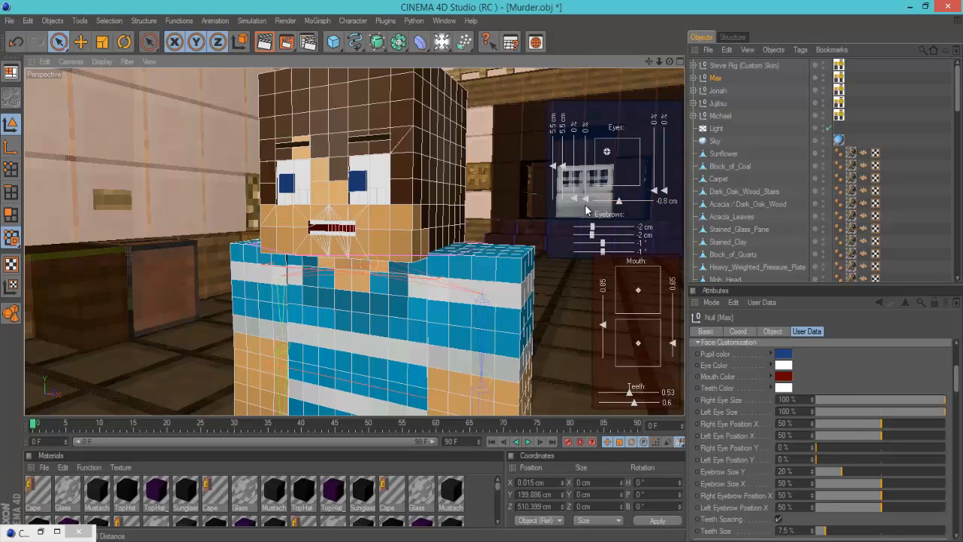
# - Undo the recent gaze and pupil distance changes on the second rig's eyes
pyautogui.moveTo(606, 152); pyautogui.dragTo(595, 153)
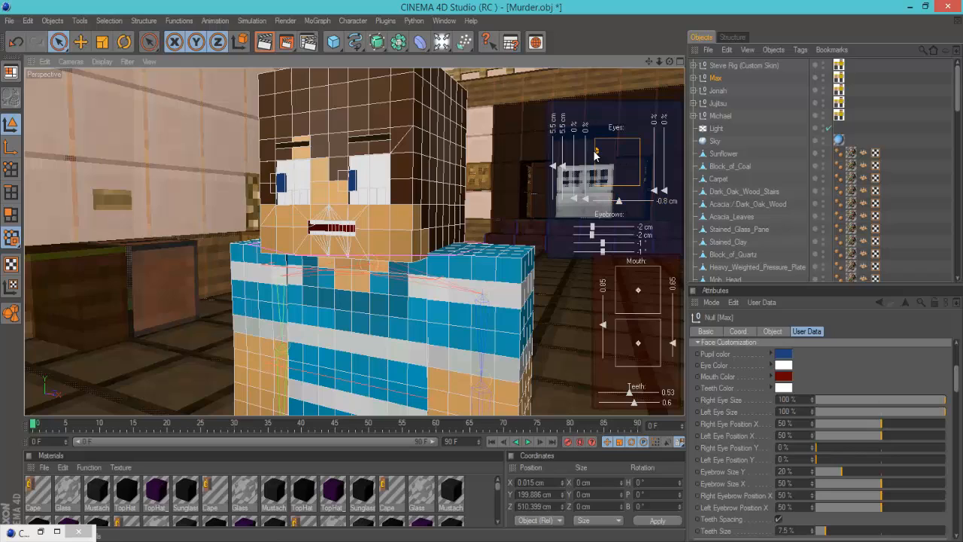
pyautogui.hotkey('ctrl', 'z')
pyautogui.hotkey('ctrl', 'z')
pyautogui.hotkey('ctrl', 'z')
pyautogui.hotkey('ctrl', 'z')
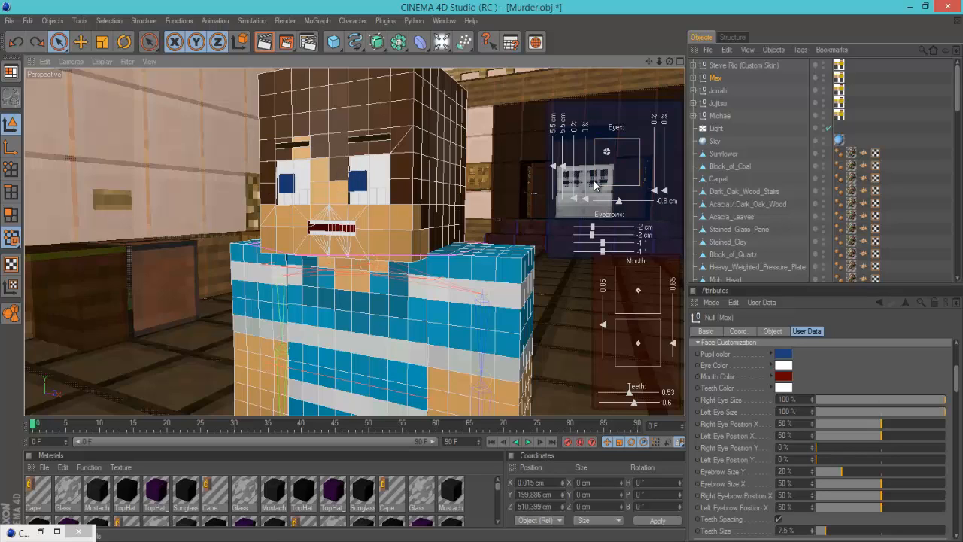
pyautogui.hotkey('ctrl', 'z')
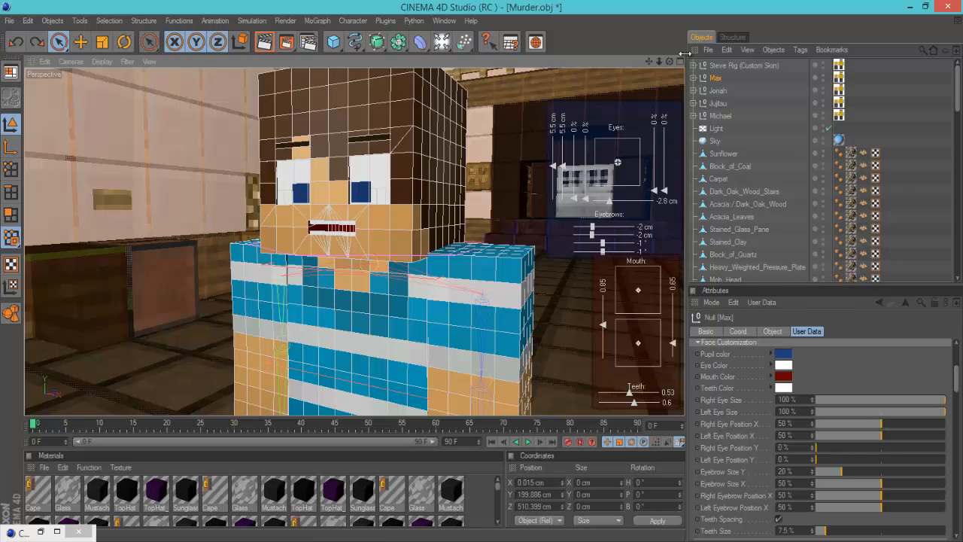
# - Make the second rig's left pupil editable, set its Z size to 9.9 cm, and raise it about 19 cm to fit inside the eye
pyautogui.moveTo(669, 62); pyautogui.dragTo(482, 272)
pyautogui.click(382, 198)
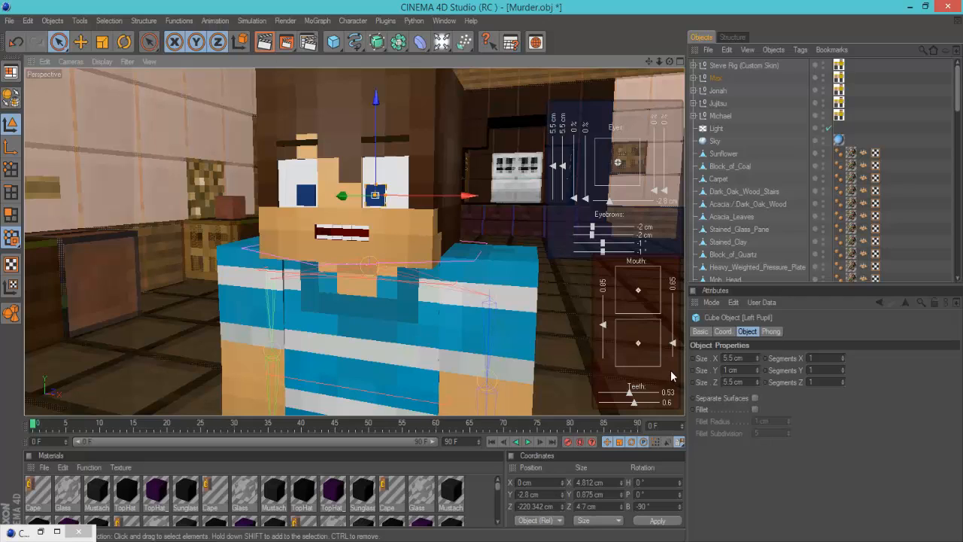
pyautogui.press('c')
pyautogui.rightClick(374, 207)
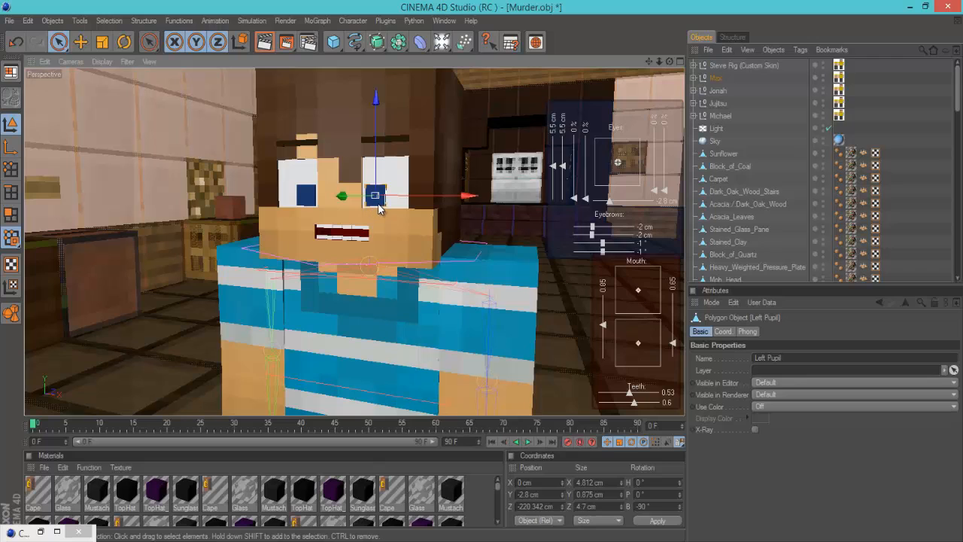
pyautogui.doubleClick(580, 506)
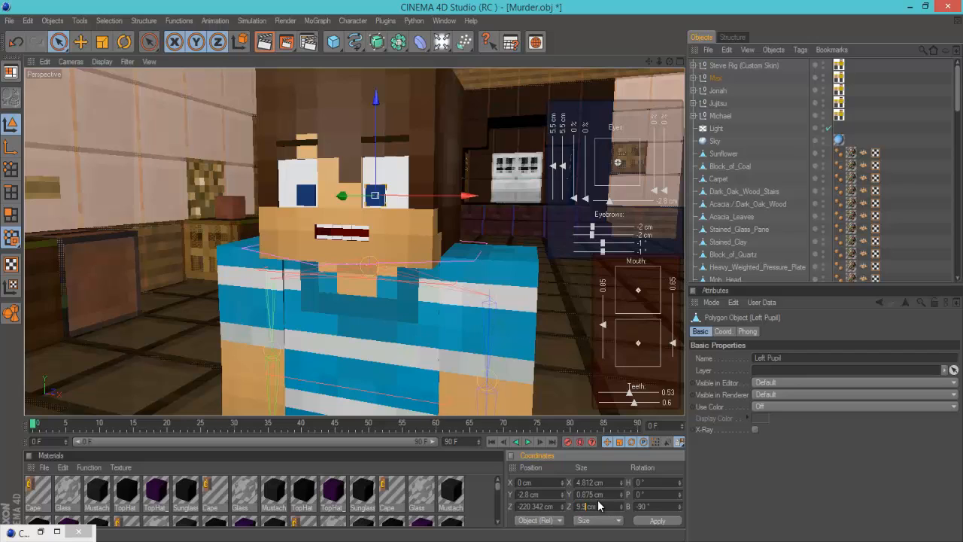
pyautogui.press('Return')
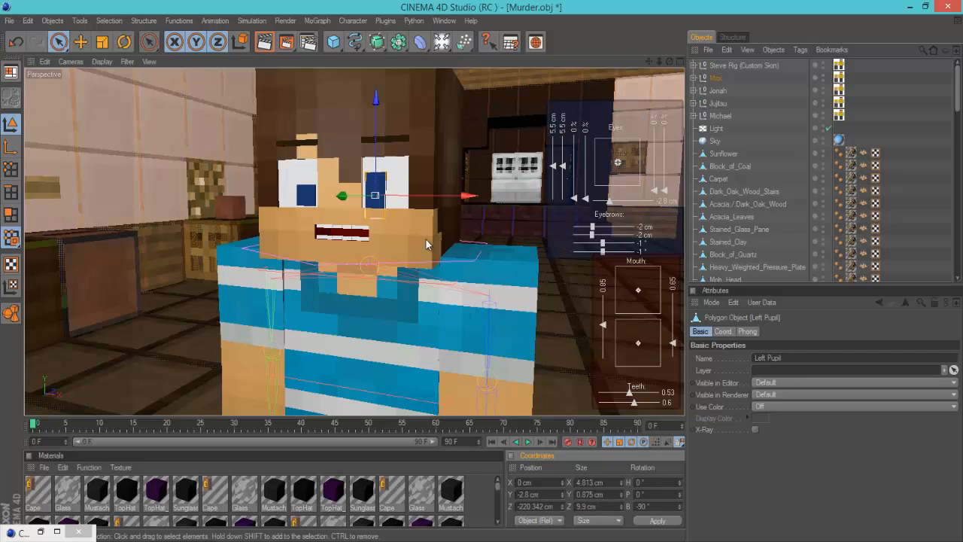
pyautogui.moveTo(482, 270); pyautogui.dragTo(482, 276)
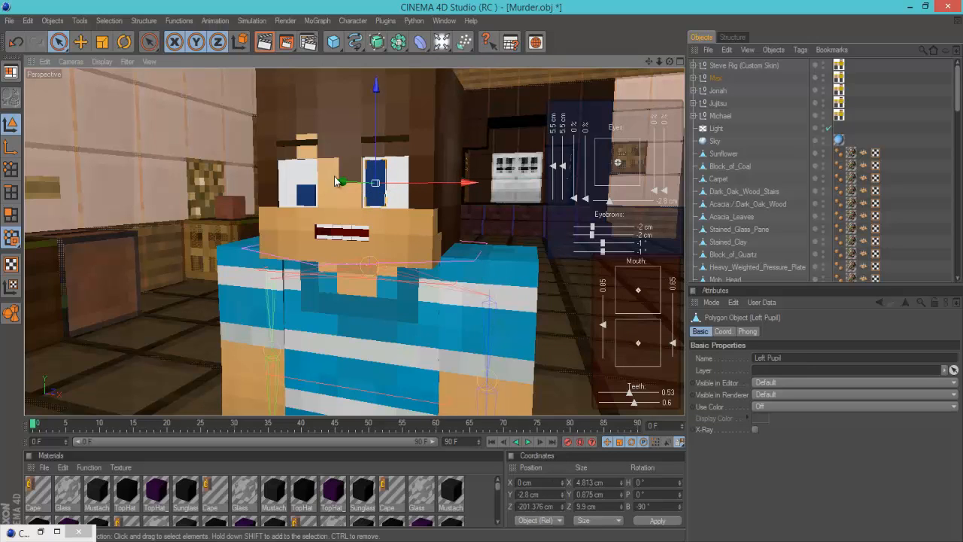
# - Make the second rig's right pupil editable and try a Z size of 9.9 cm
pyautogui.click(305, 196)
pyautogui.press('c')
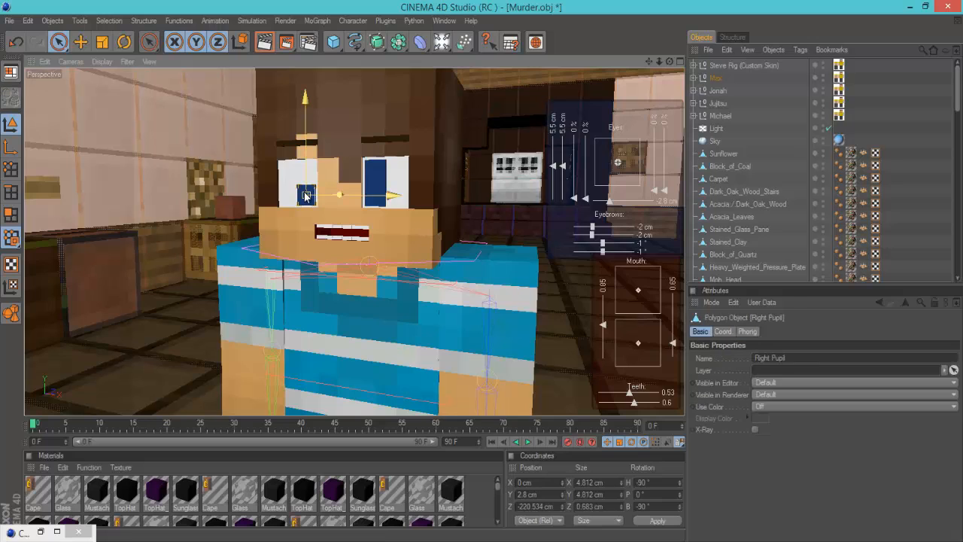
pyautogui.doubleClick(594, 507)
pyautogui.write('9.9')
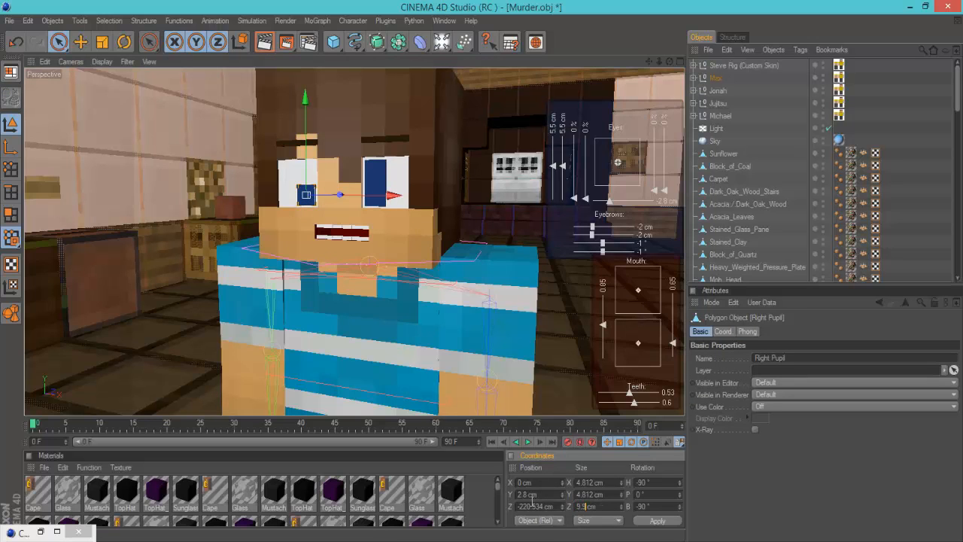
pyautogui.press('Return')
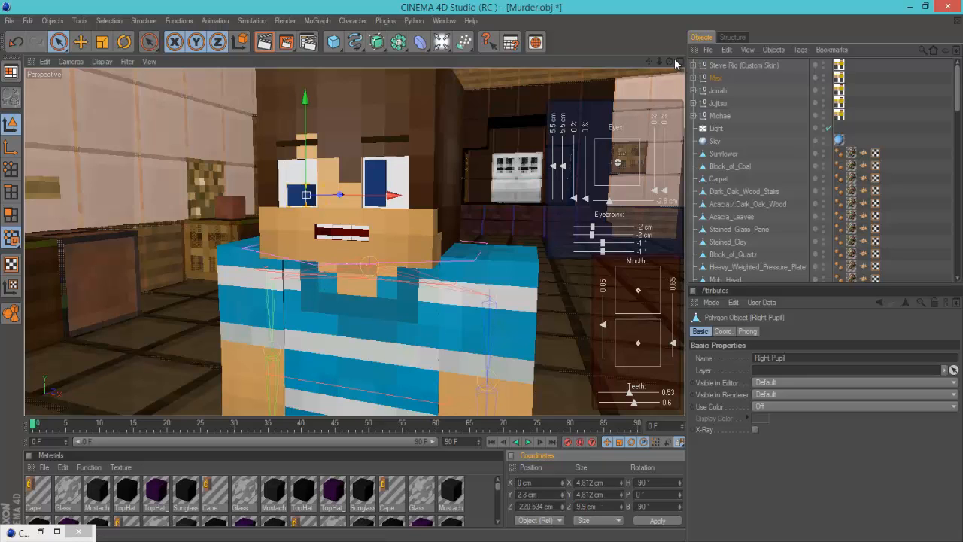
pyautogui.moveTo(669, 62); pyautogui.dragTo(481, 271)
pyautogui.hotkey('ctrl', 'z')
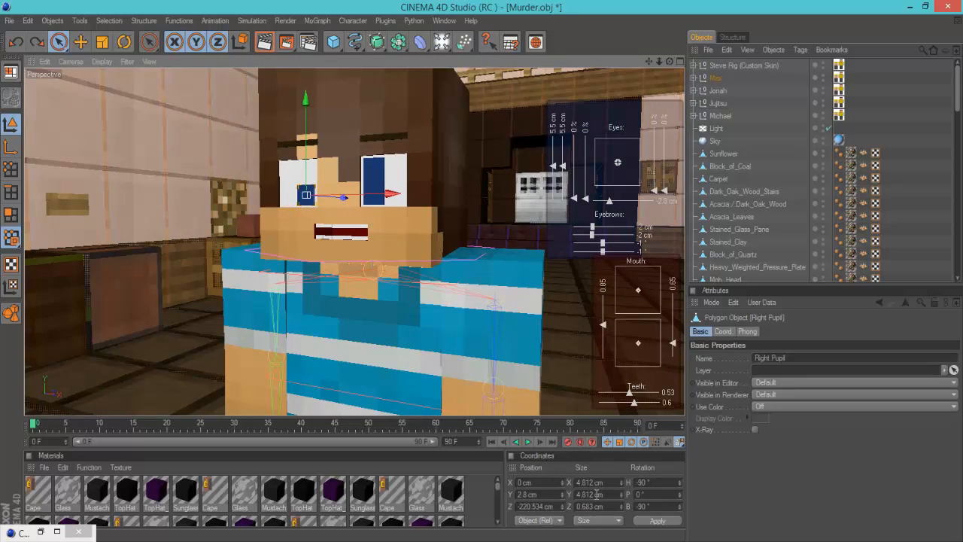
# - Set the right pupil's Y size to 9.9 cm and raise it about 18 cm to match the left pupil
pyautogui.moveTo(597, 495); pyautogui.dragTo(555, 498)
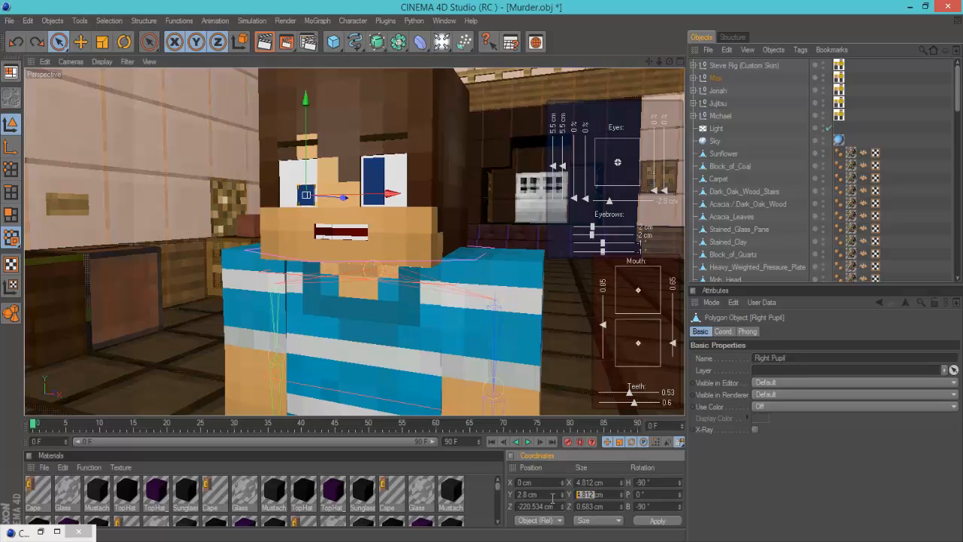
pyautogui.write('9.9')
pyautogui.press('Return')
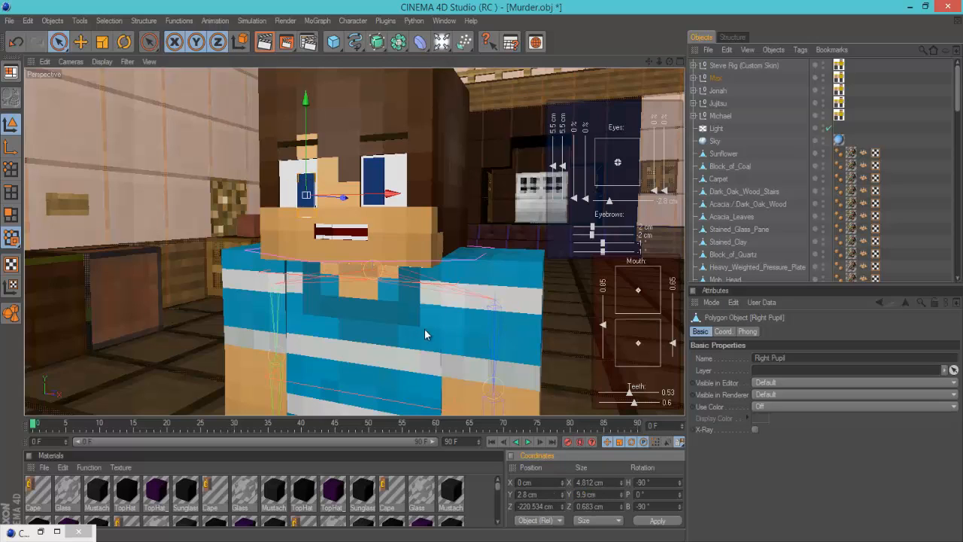
pyautogui.moveTo(309, 165); pyautogui.dragTo(482, 271)
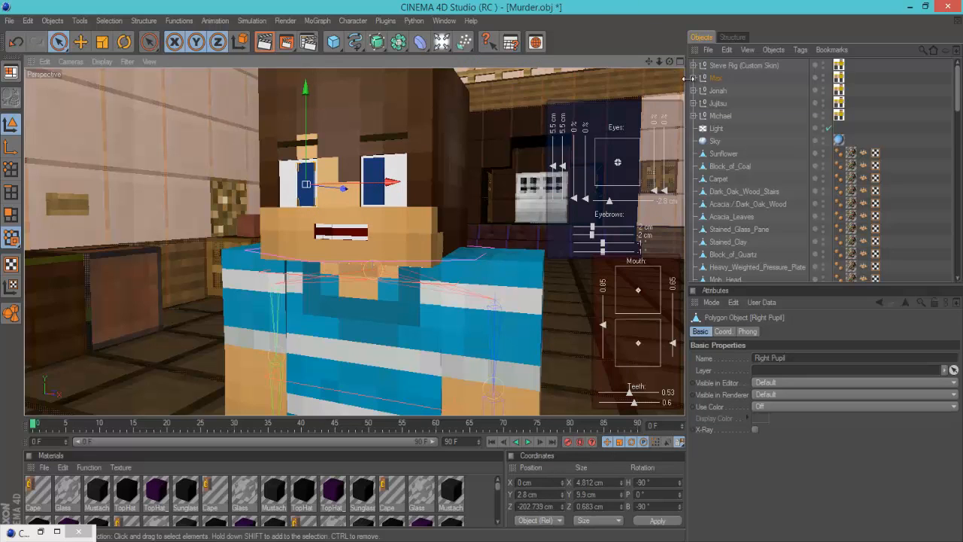
pyautogui.moveTo(668, 60); pyautogui.dragTo(482, 272)
pyautogui.click(301, 184)
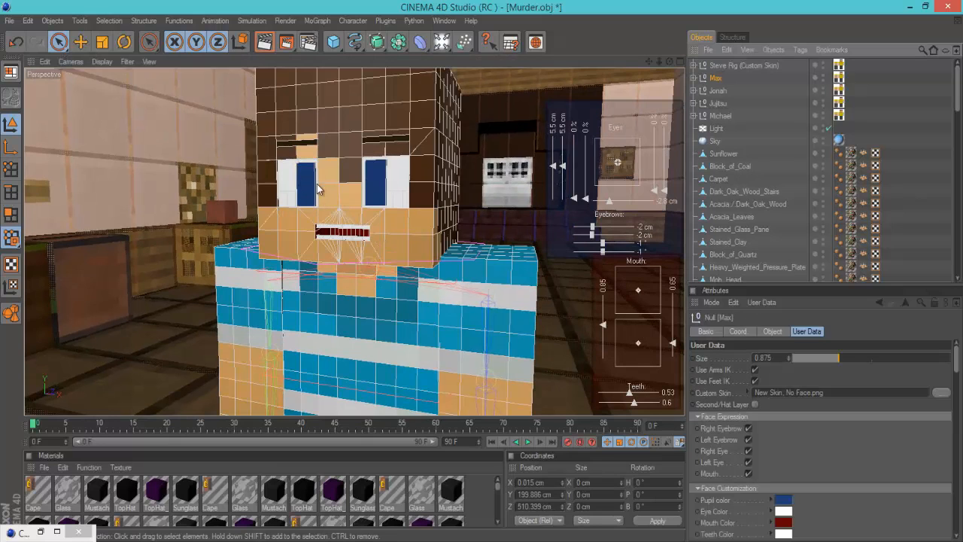
pyautogui.click(782, 500)
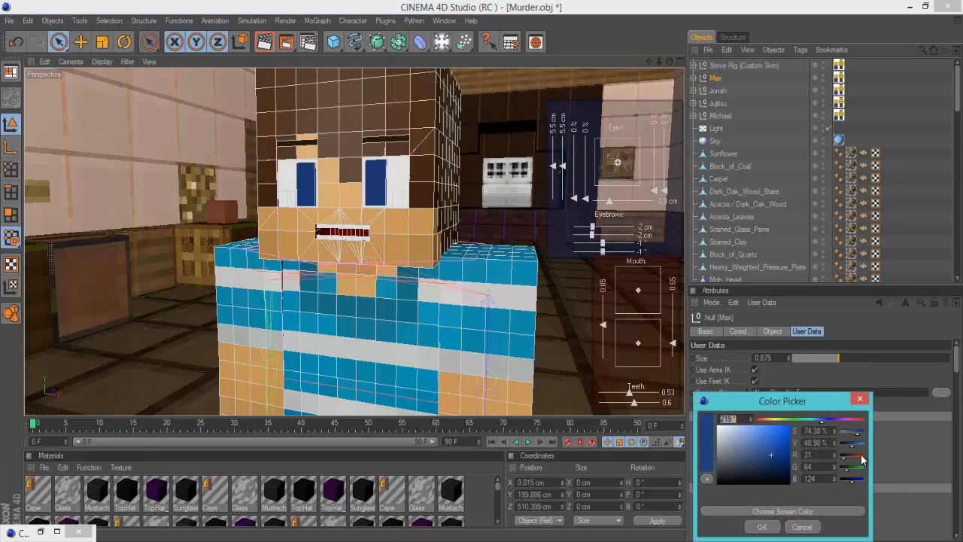
pyautogui.click(859, 405)
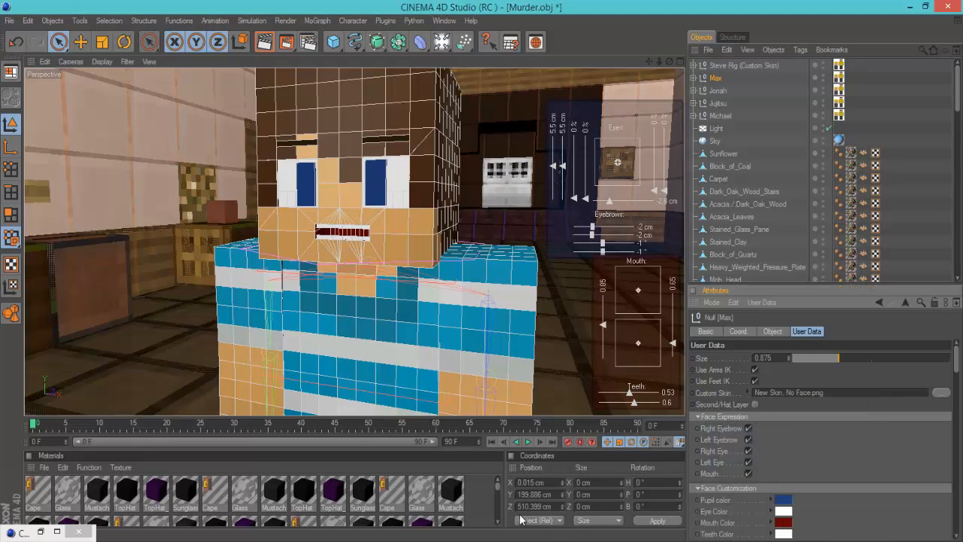
# - Create a new material with Specular disabled and a Gradient shader as its color texture
pyautogui.doubleClick(479, 497)
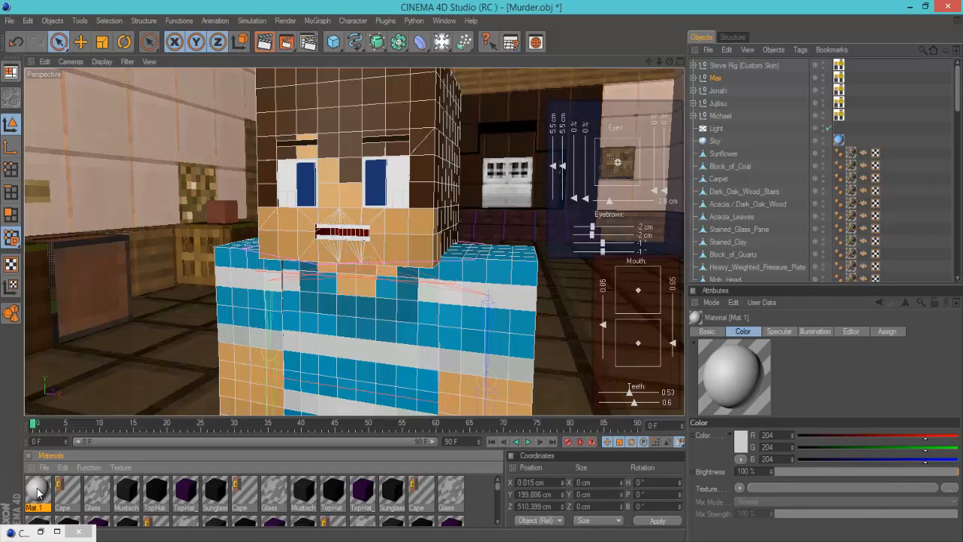
pyautogui.doubleClick(37, 492)
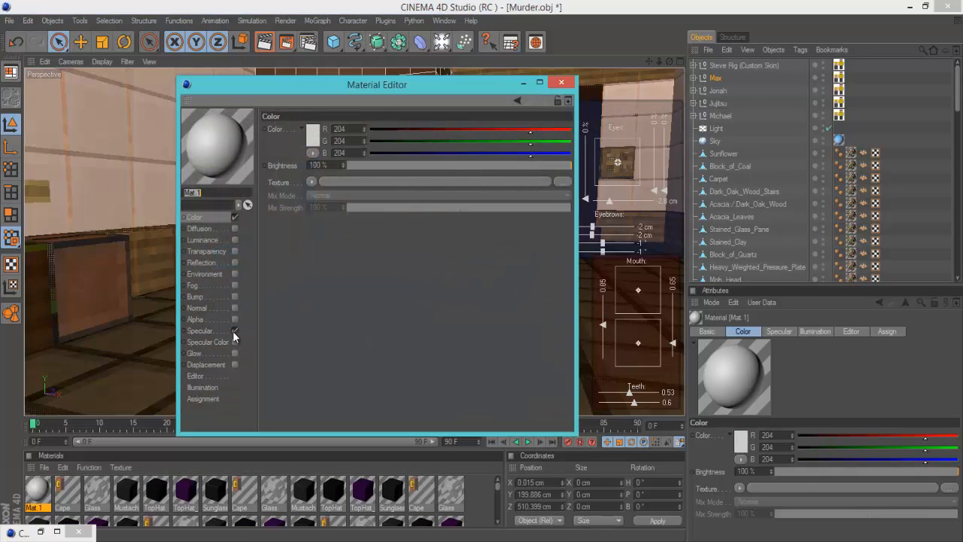
pyautogui.click(312, 181)
pyautogui.click(334, 338)
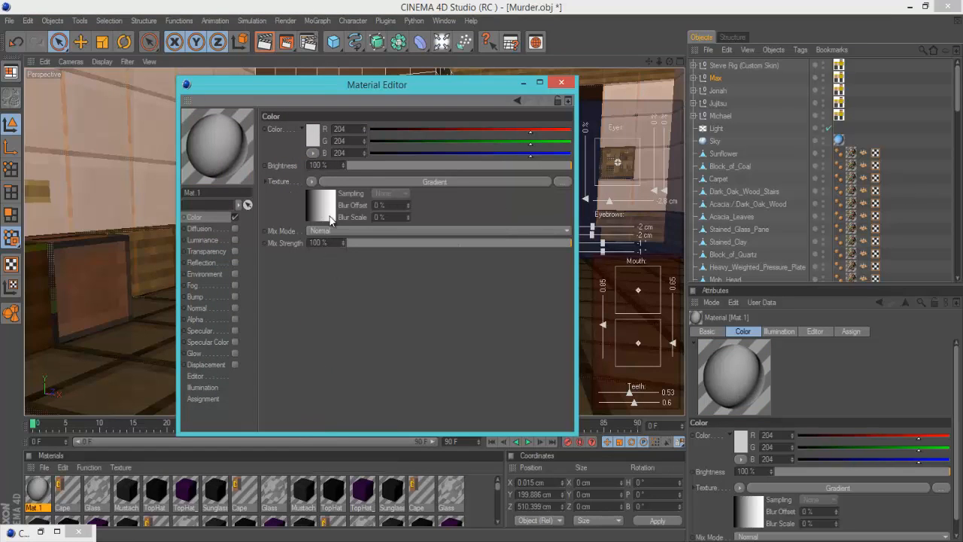
pyautogui.click(524, 83)
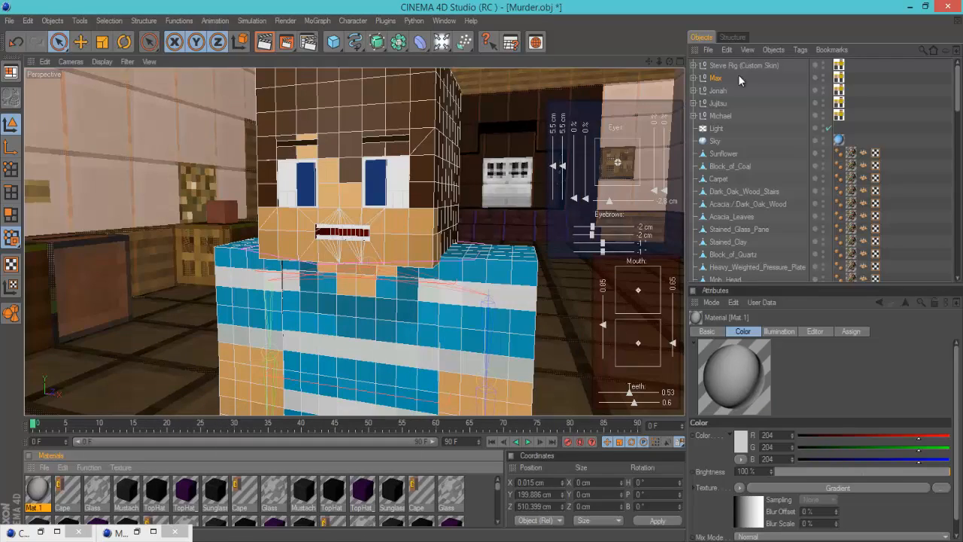
pyautogui.scroll(-8, 486, 252)
pyautogui.scroll(6, 487, 252)
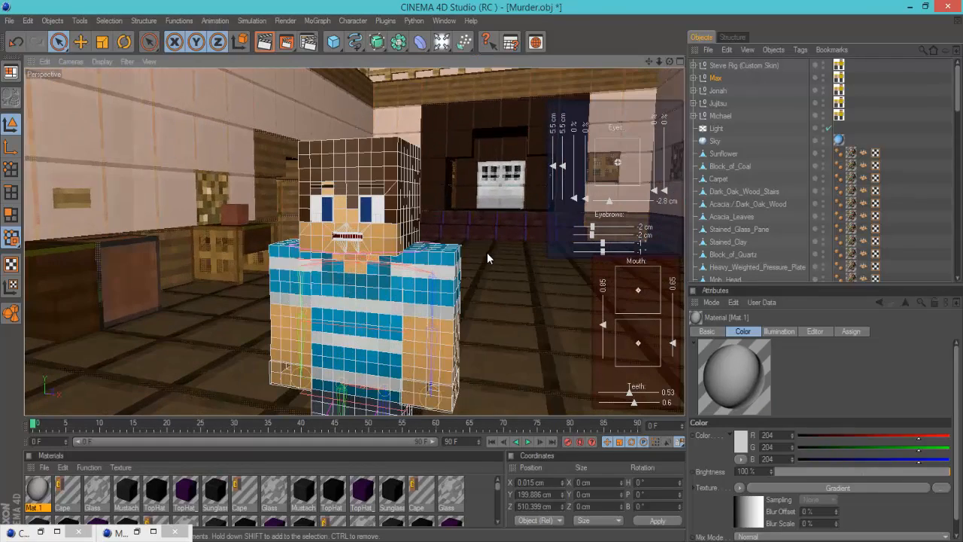
pyautogui.scroll(4, 478, 185)
pyautogui.scroll(-2, 477, 185)
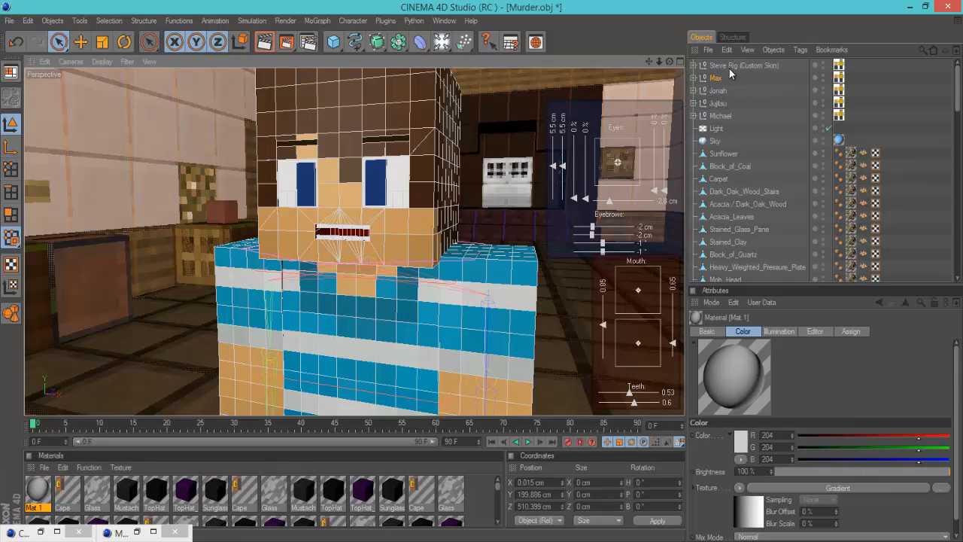
pyautogui.click(714, 78)
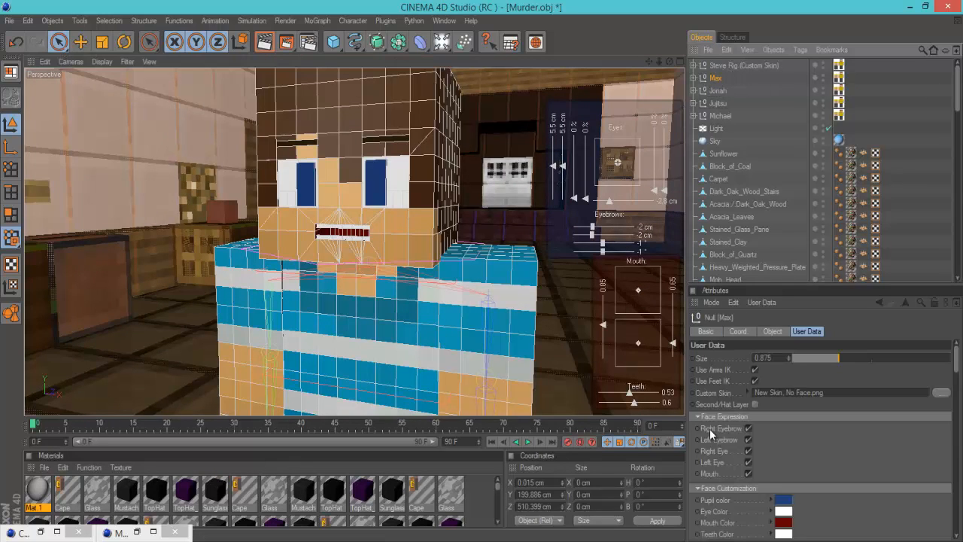
# - Set the new material's gradient type to 2D - V
pyautogui.click(137, 533)
pyautogui.click(137, 532)
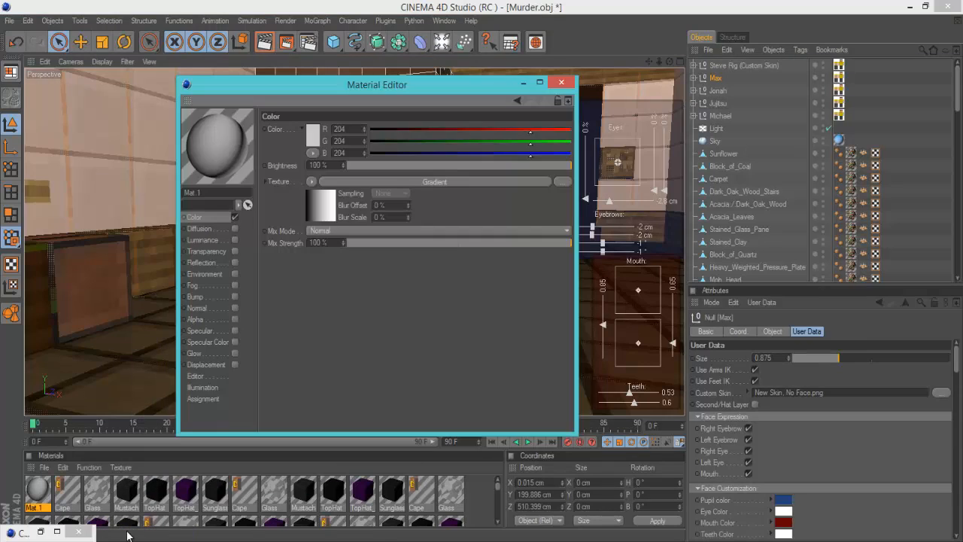
pyautogui.click(331, 203)
pyautogui.click(314, 234)
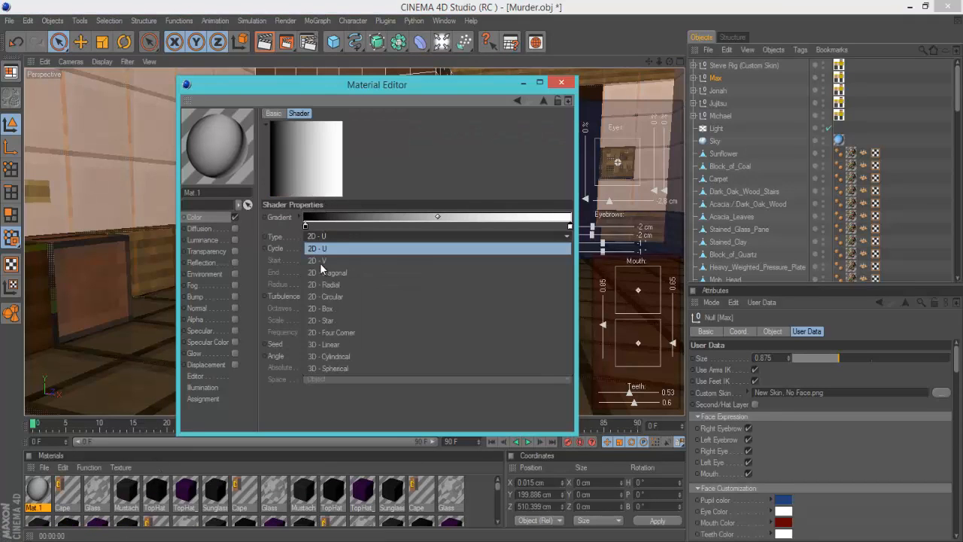
pyautogui.click(320, 260)
pyautogui.doubleClick(305, 225)
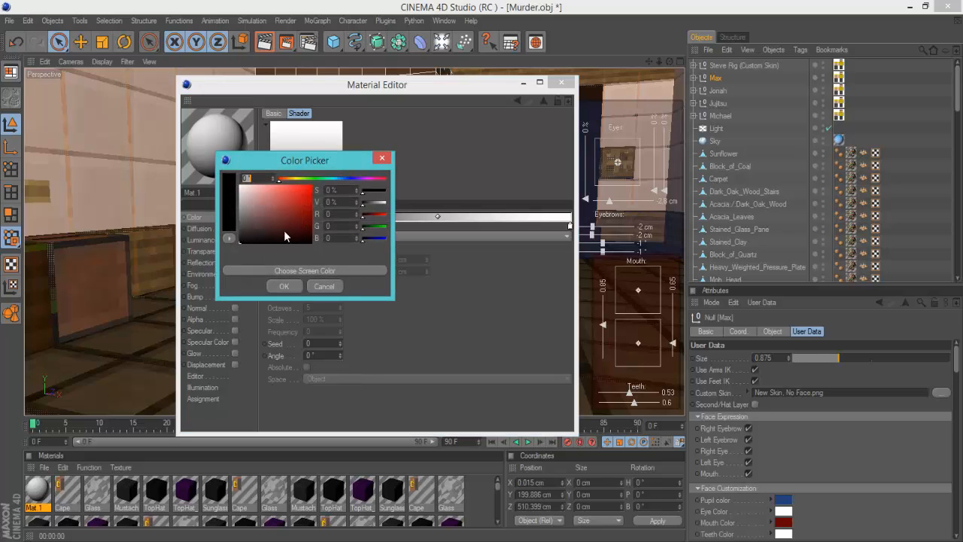
pyautogui.click(349, 178)
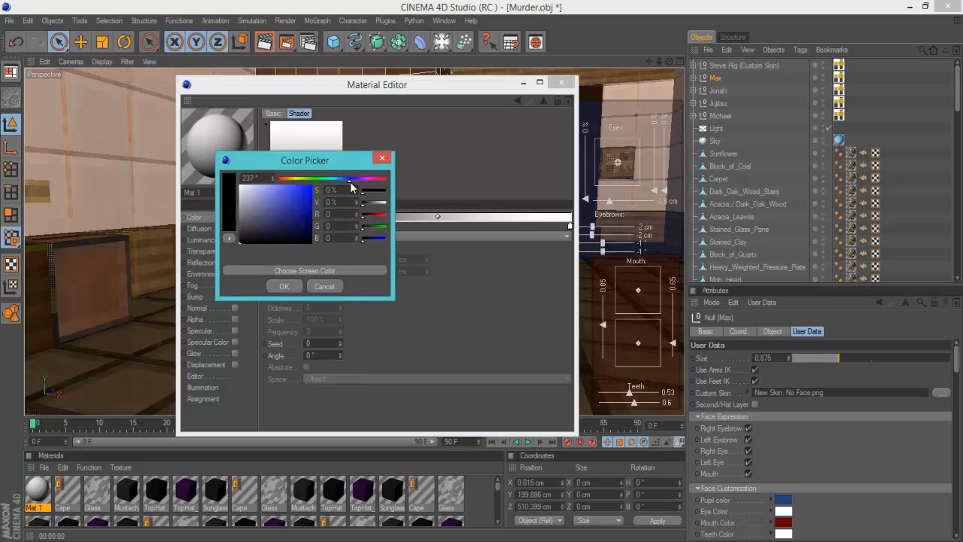
pyautogui.click(383, 157)
# - Change the gradient's black knot to a deep blue with hue 231°, saturation 100% and value 66.667%
pyautogui.moveTo(428, 85); pyautogui.dragTo(714, 92)
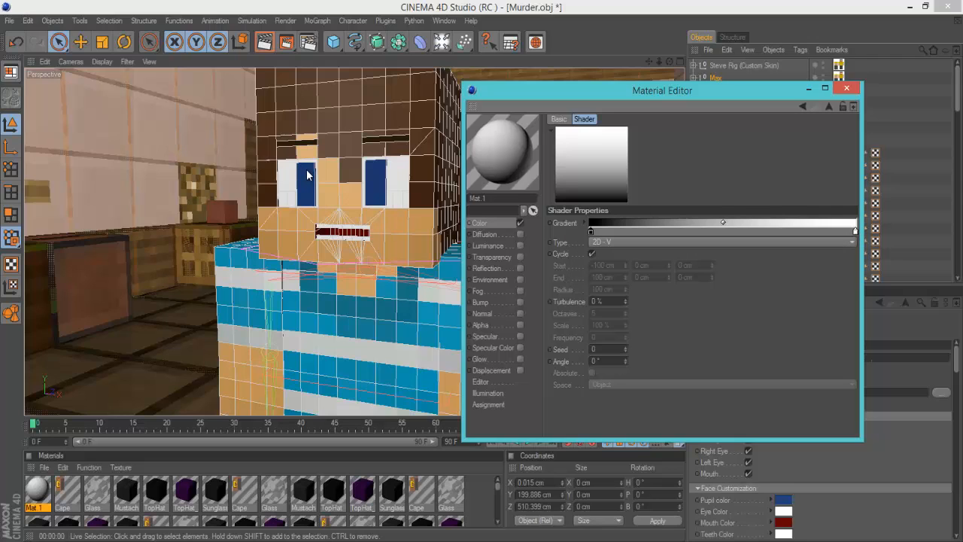
pyautogui.doubleClick(591, 231)
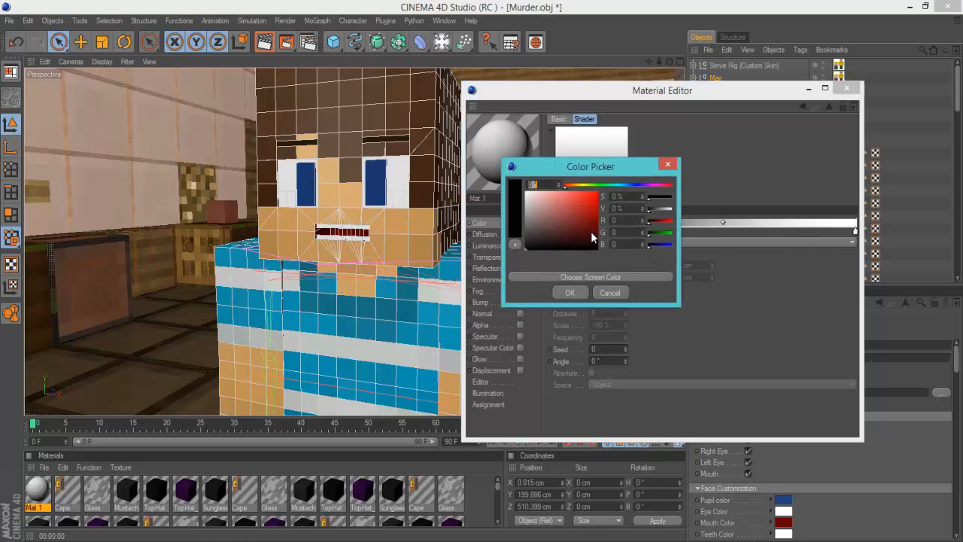
pyautogui.click(632, 185)
pyautogui.click(598, 209)
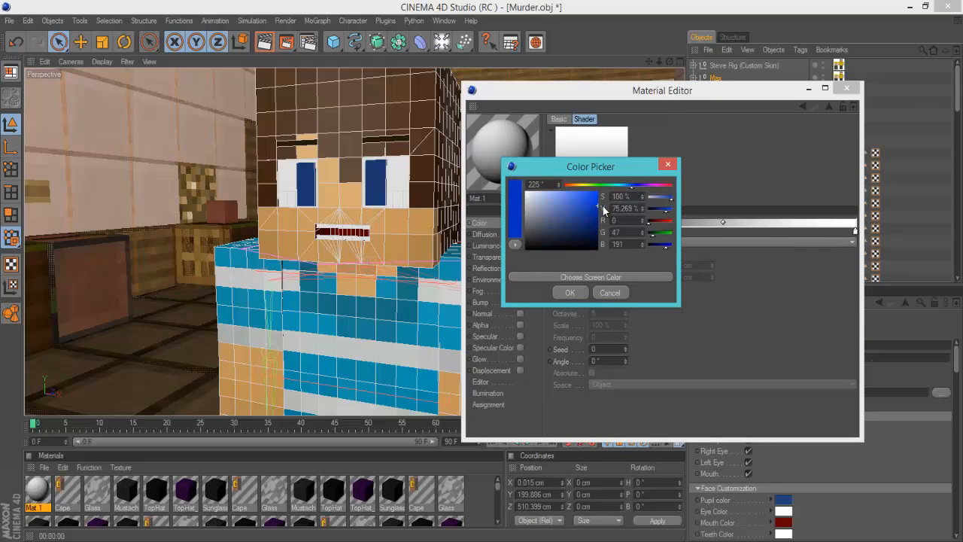
pyautogui.click(632, 185)
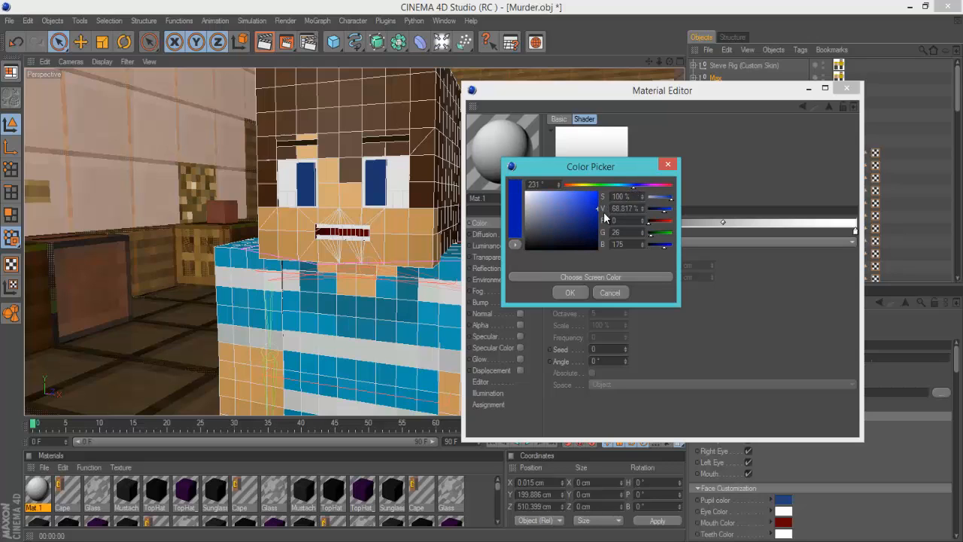
pyautogui.moveTo(597, 203); pyautogui.dragTo(623, 210)
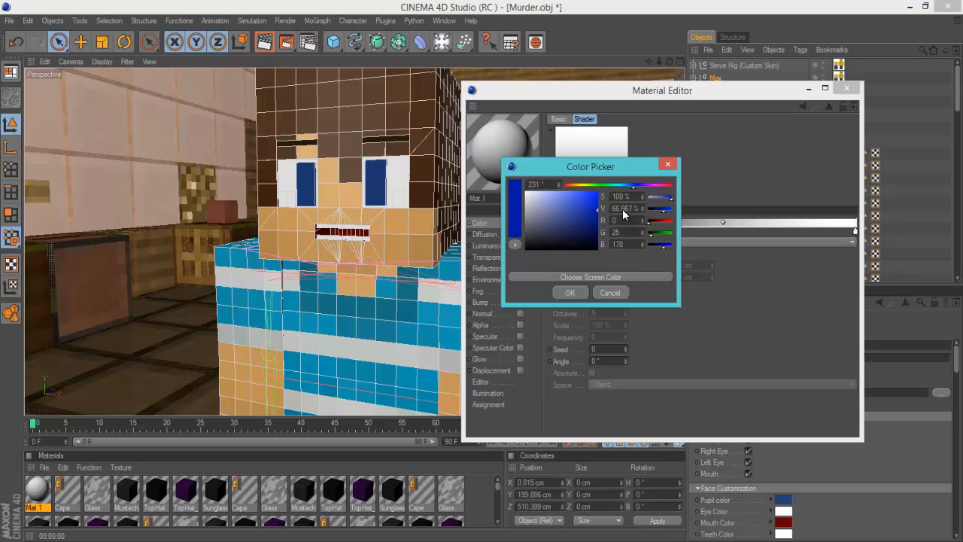
pyautogui.click(577, 295)
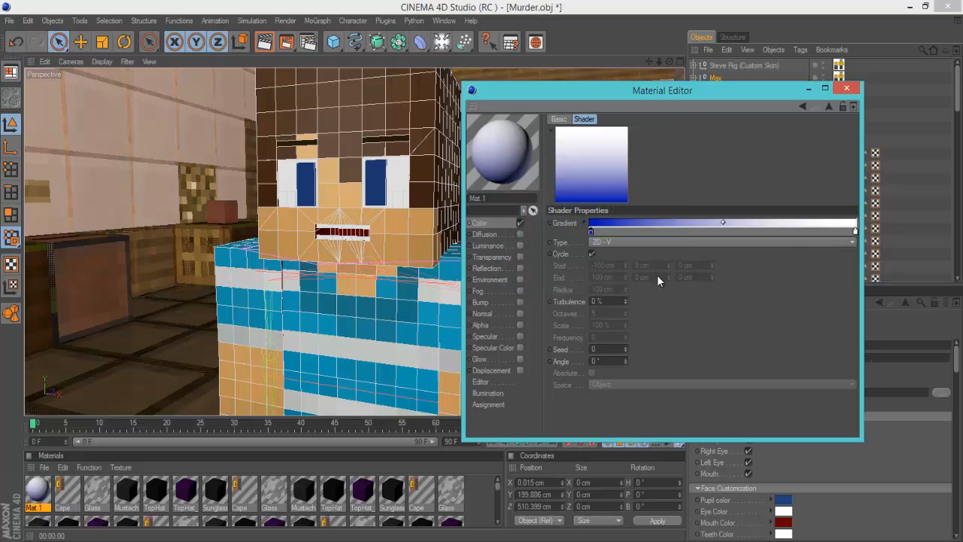
# - Change the gradient's white knot to a bright blue with hue 231.05°, saturation 100% and value 100%
pyautogui.doubleClick(854, 232)
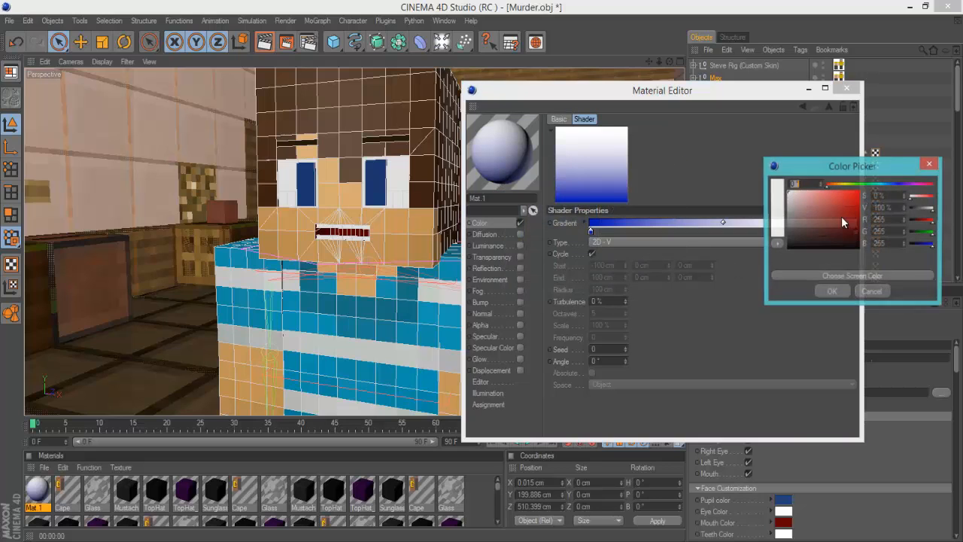
pyautogui.click(842, 276)
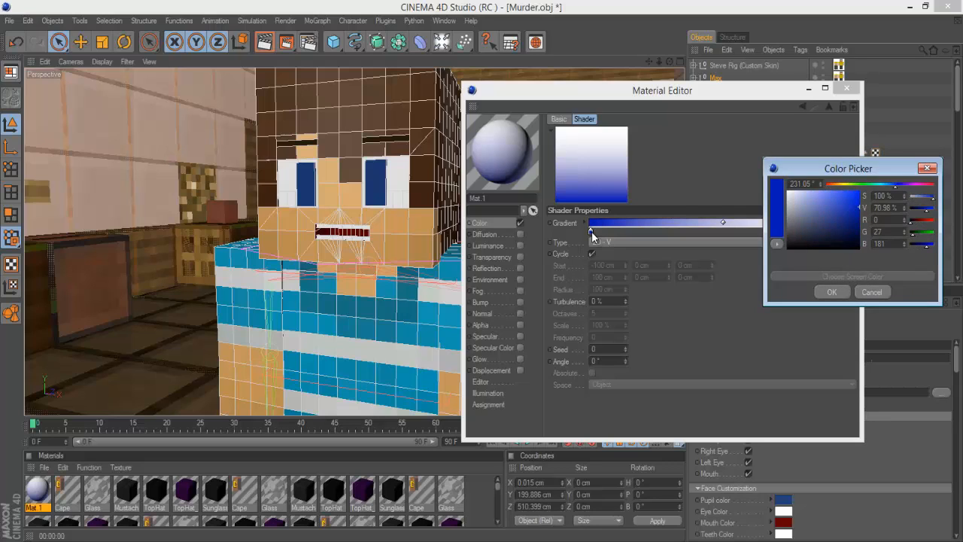
pyautogui.click(592, 227)
pyautogui.moveTo(858, 210); pyautogui.dragTo(867, 189)
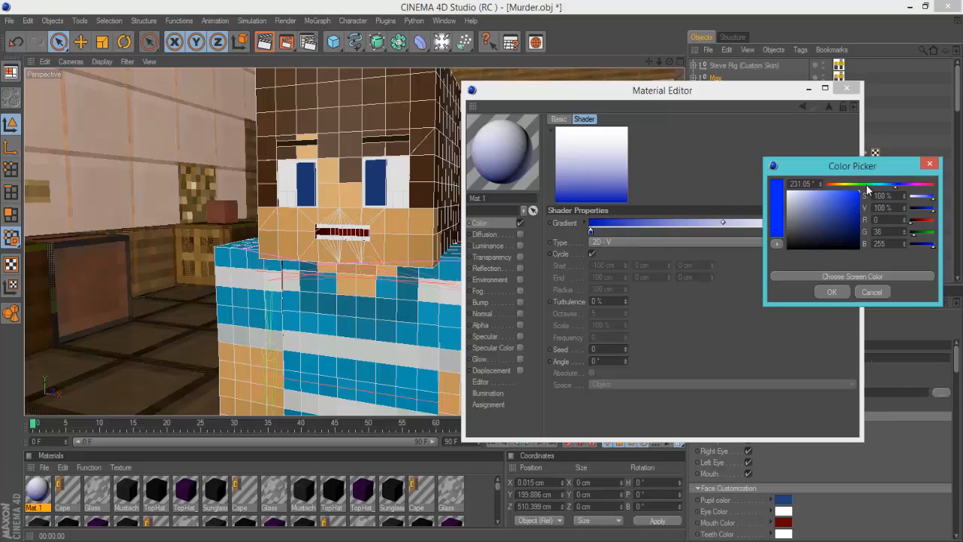
pyautogui.click(831, 293)
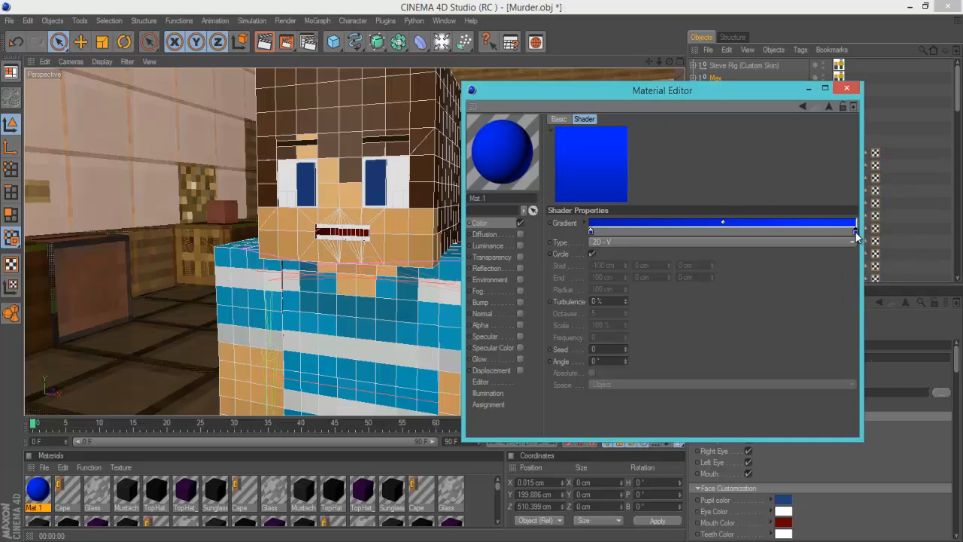
# - Bring the two gradient knots close together near the middle for a sharp two-tone split, and close the Material Editor
pyautogui.moveTo(761, 232); pyautogui.dragTo(742, 233)
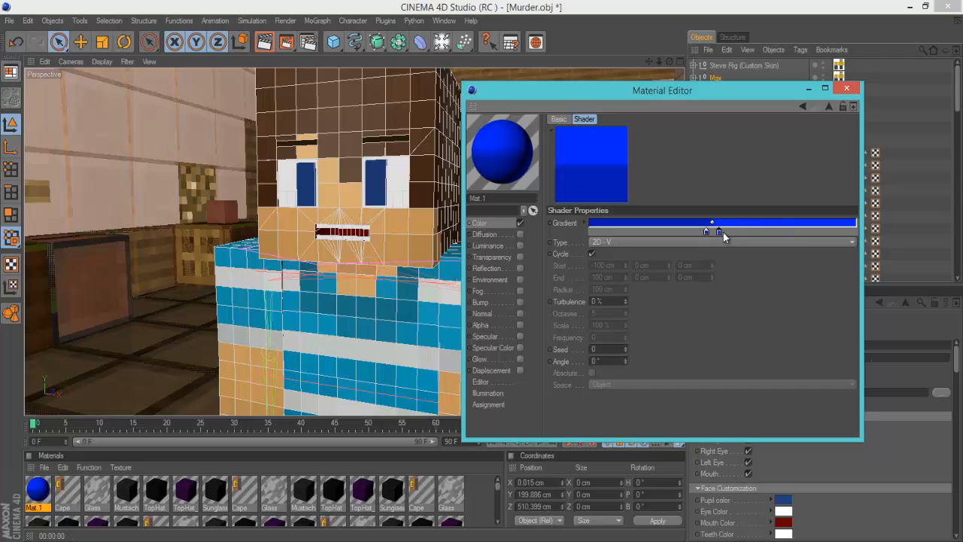
pyautogui.moveTo(707, 231); pyautogui.dragTo(718, 232)
pyautogui.moveTo(725, 232); pyautogui.dragTo(723, 232)
pyautogui.click(847, 90)
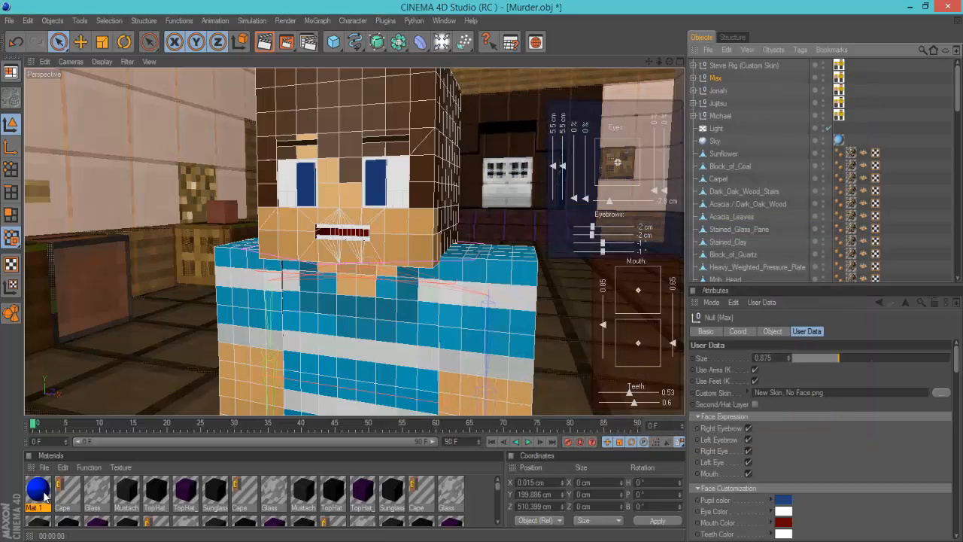
# - Apply the two-tone blue material to both pupils of the striped-shirt character
pyautogui.moveTo(44, 493); pyautogui.dragTo(307, 197)
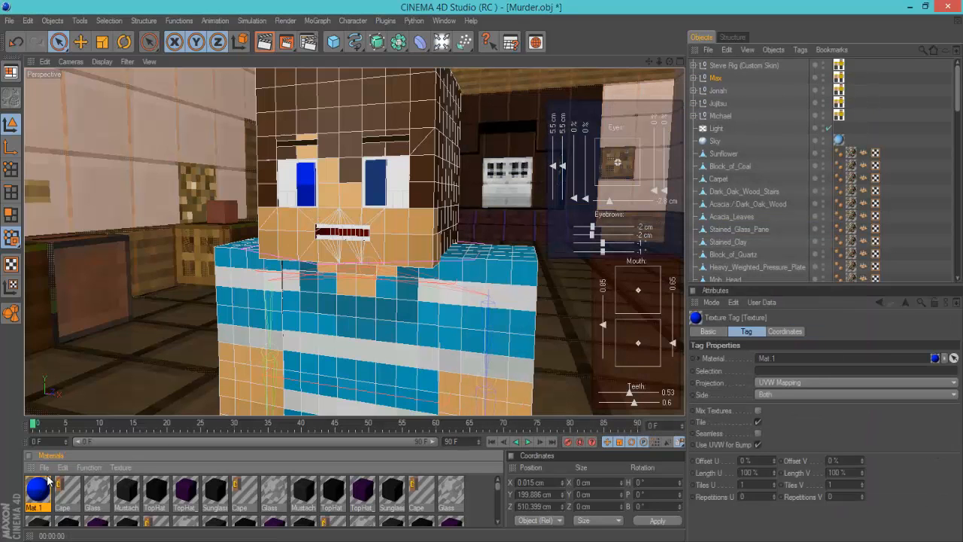
pyautogui.moveTo(48, 480); pyautogui.dragTo(371, 193)
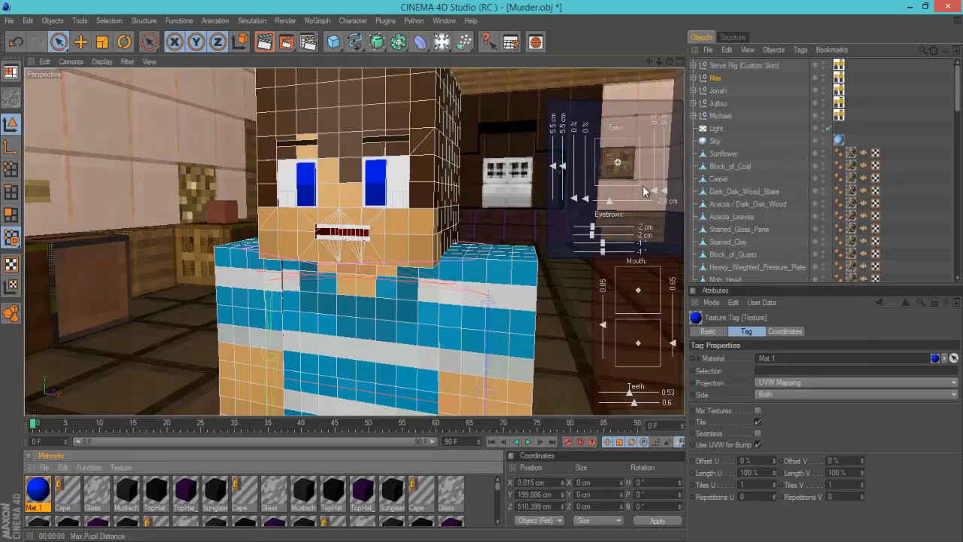
pyautogui.moveTo(667, 61); pyautogui.dragTo(481, 271)
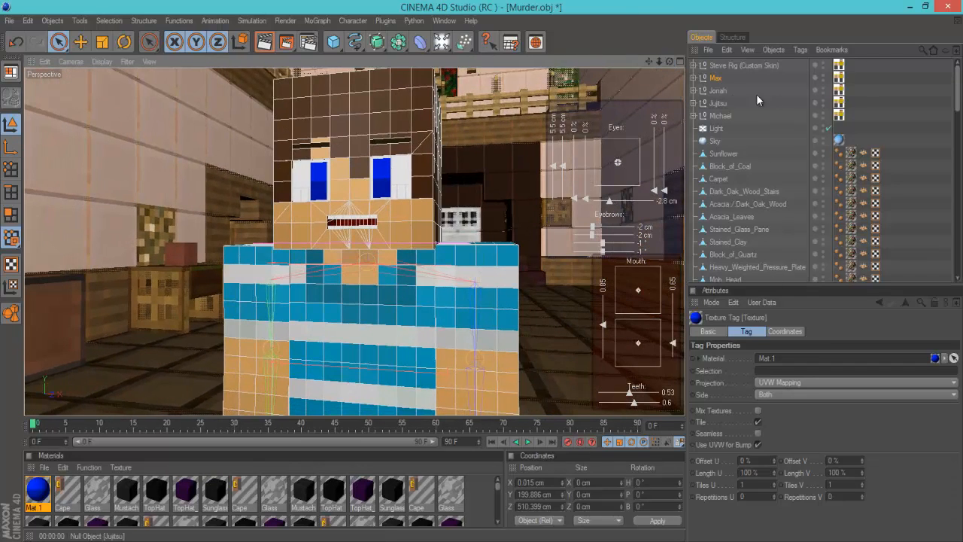
# - Set the striped-shirt character rig's Eyebrow Size Y to 40%
pyautogui.click(717, 78)
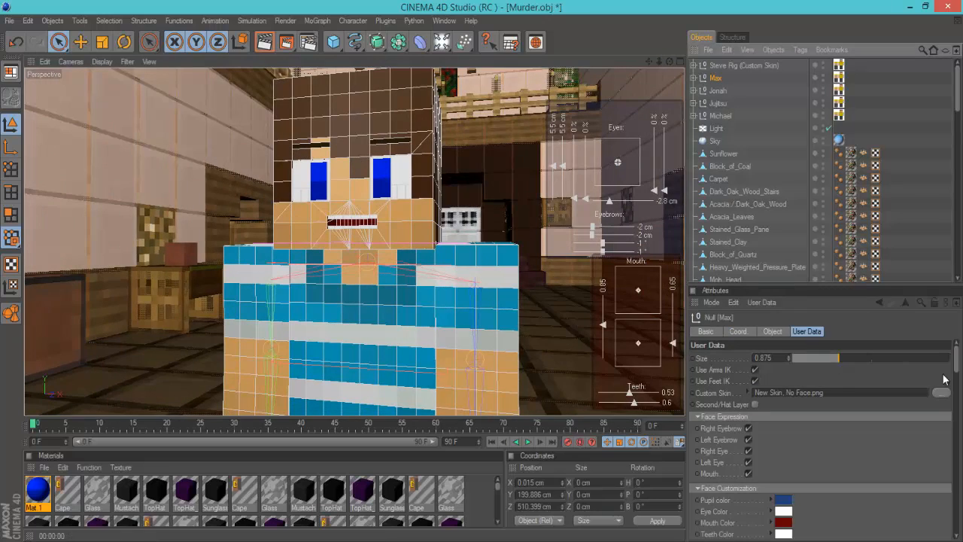
pyautogui.moveTo(956, 373); pyautogui.dragTo(955, 394)
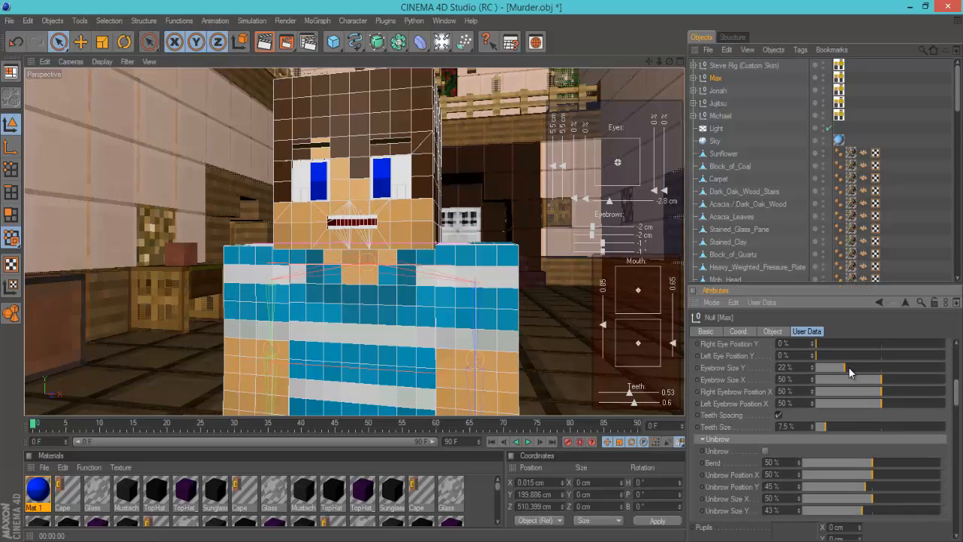
pyautogui.moveTo(848, 370); pyautogui.dragTo(869, 374)
pyautogui.keyDown('alt'); pyautogui.moveTo(481, 273); pyautogui.dragTo(490, 272); pyautogui.keyUp('alt')
# - Load the Desert Eagle model from the Killsnoo's gun model pack preset into the scene and minimize the Content Browser
pyautogui.click(533, 43)
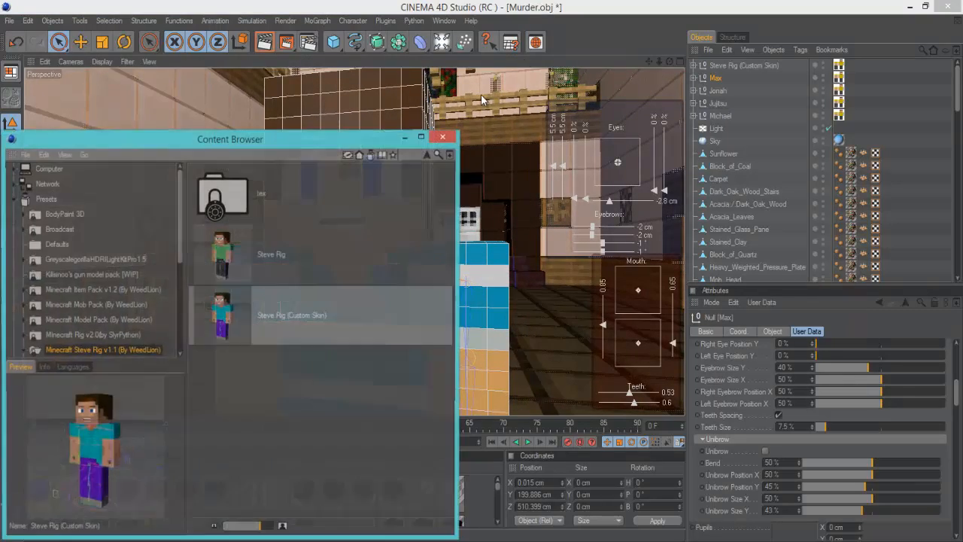
pyautogui.click(118, 275)
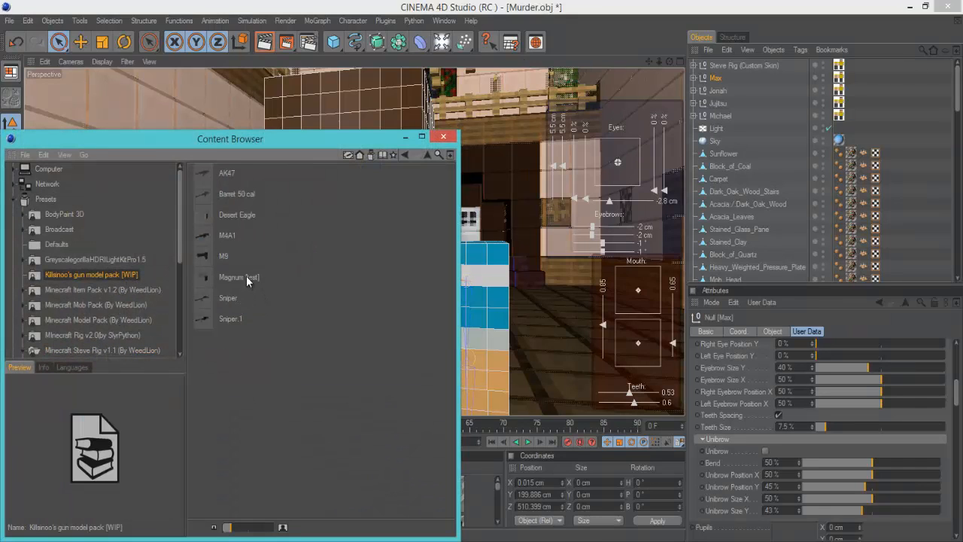
pyautogui.click(265, 215)
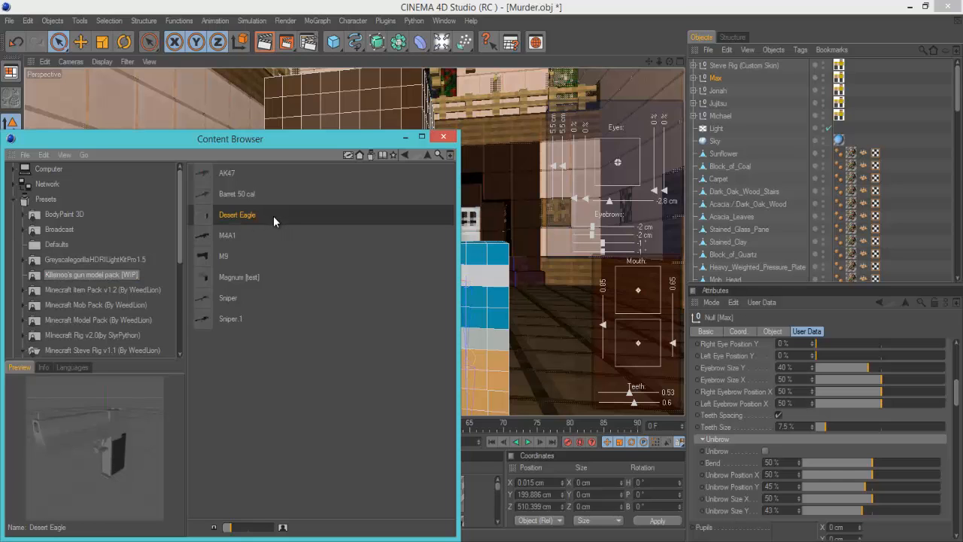
pyautogui.doubleClick(273, 216)
pyautogui.click(406, 137)
# - Raise the Desert Eagle model to a Y position of about 420 cm
pyautogui.scroll(-10, 399, 216)
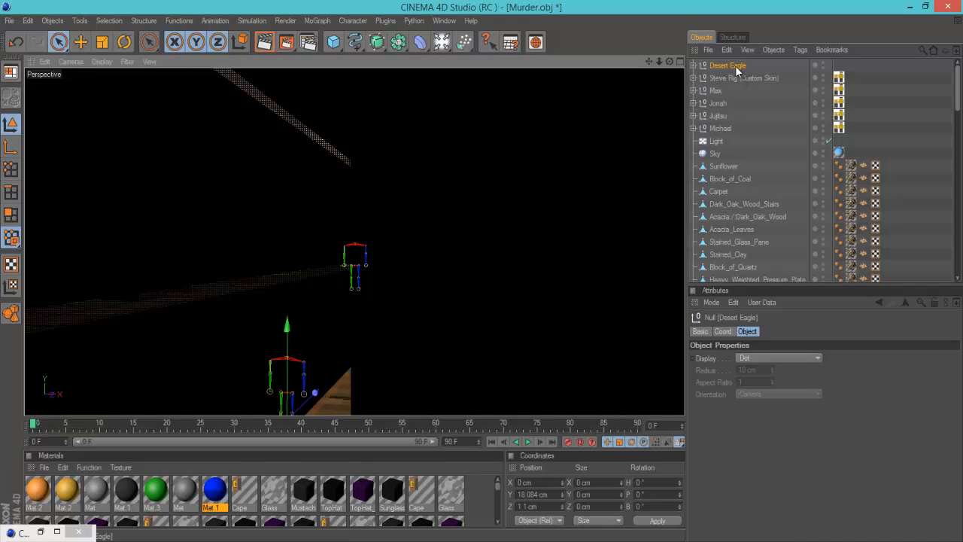
pyautogui.moveTo(287, 325); pyautogui.dragTo(484, 202)
pyautogui.scroll(10, 295, 314)
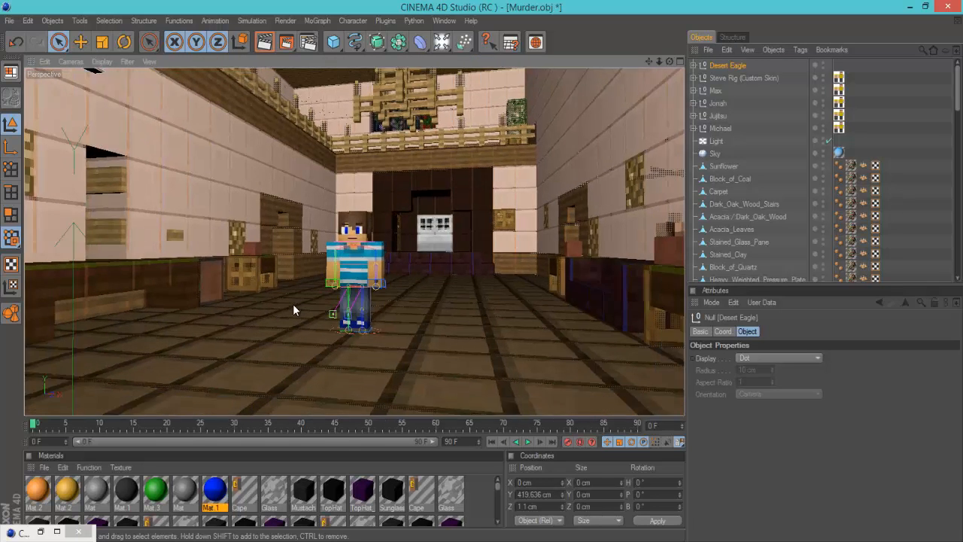
pyautogui.scroll(10, 374, 307)
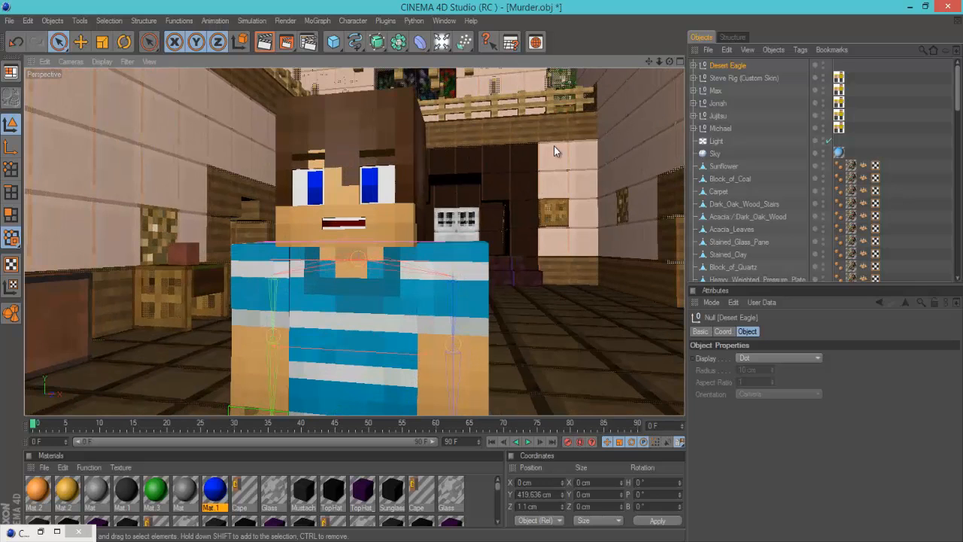
# - Try turning the striped-shirt character's gaze far sideways and render the viewport to check it
pyautogui.click(716, 90)
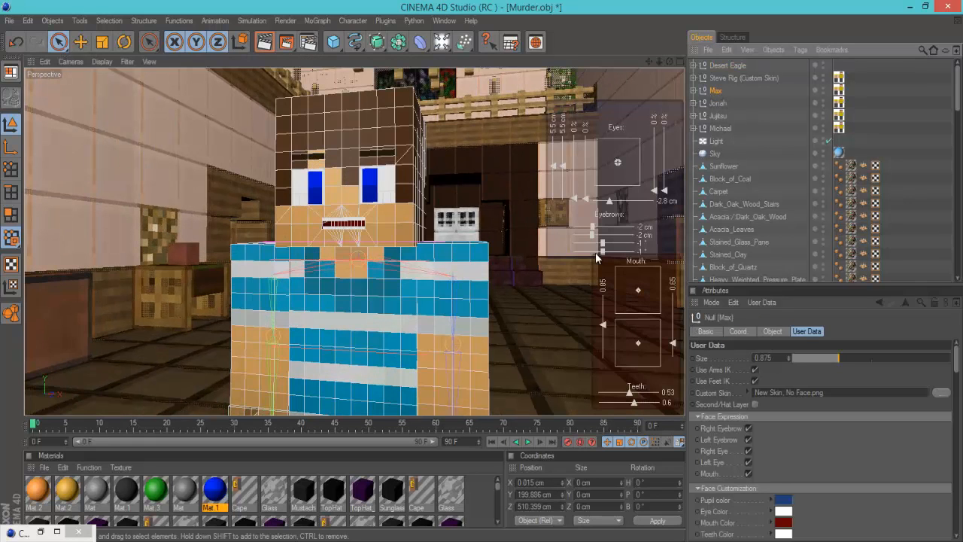
pyautogui.moveTo(617, 162); pyautogui.dragTo(615, 165)
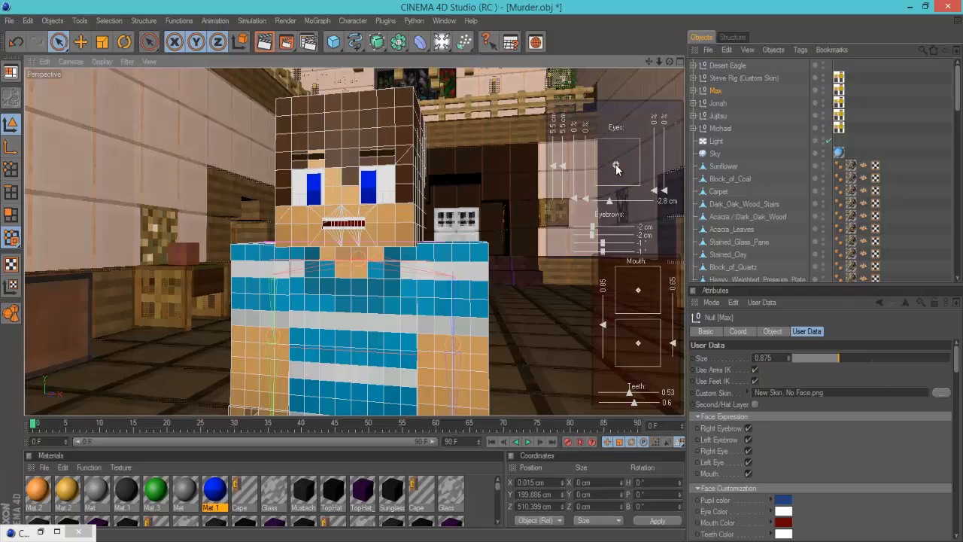
pyautogui.hotkey('ctrl', 'z')
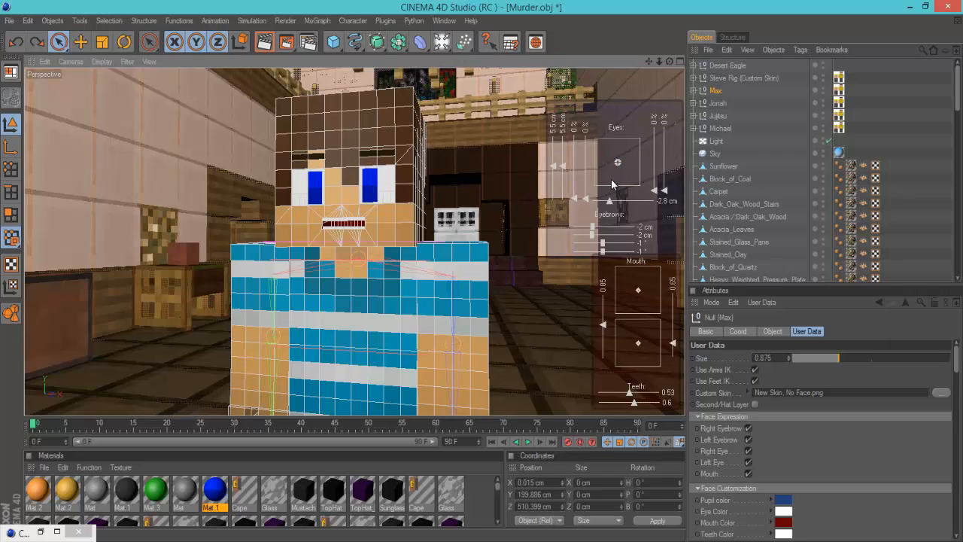
pyautogui.moveTo(617, 162); pyautogui.dragTo(636, 161)
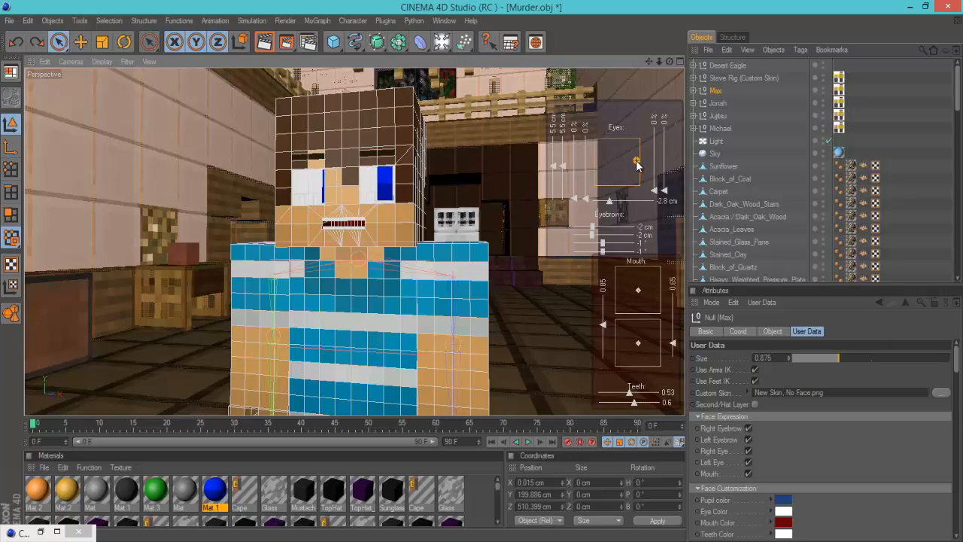
pyautogui.click(267, 43)
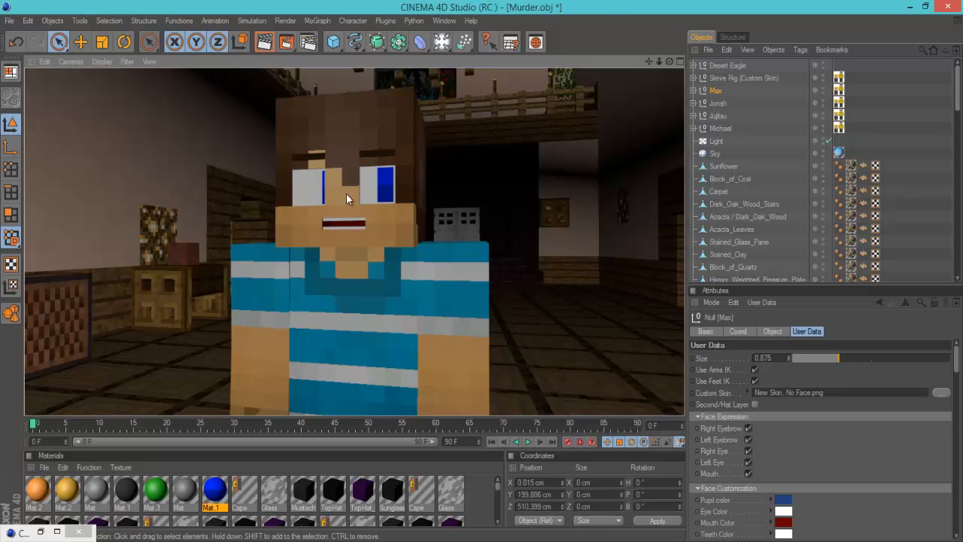
pyautogui.click(714, 93)
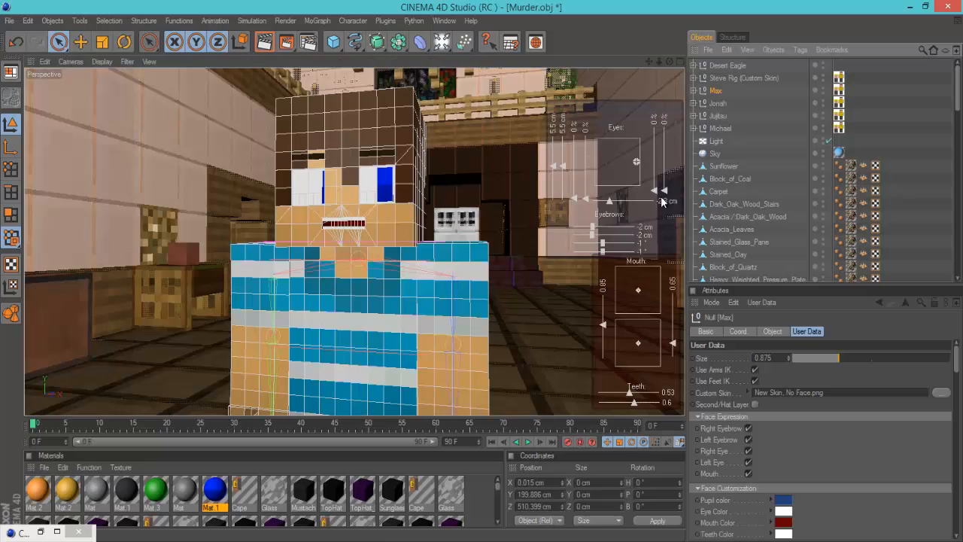
pyautogui.click(265, 43)
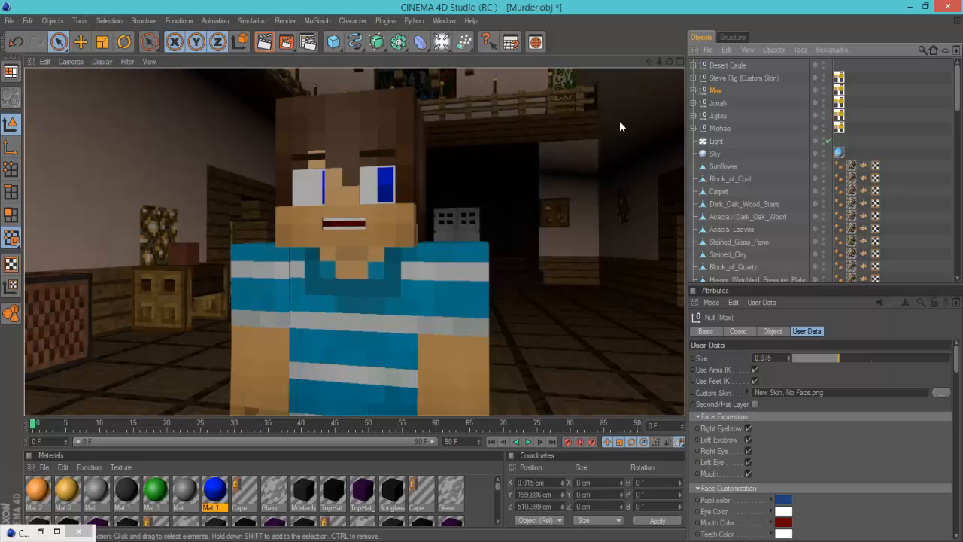
# - Set the character's pupil distance to -0.3 cm, turn the gaze moderately sideways, and render the viewport
pyautogui.click(717, 94)
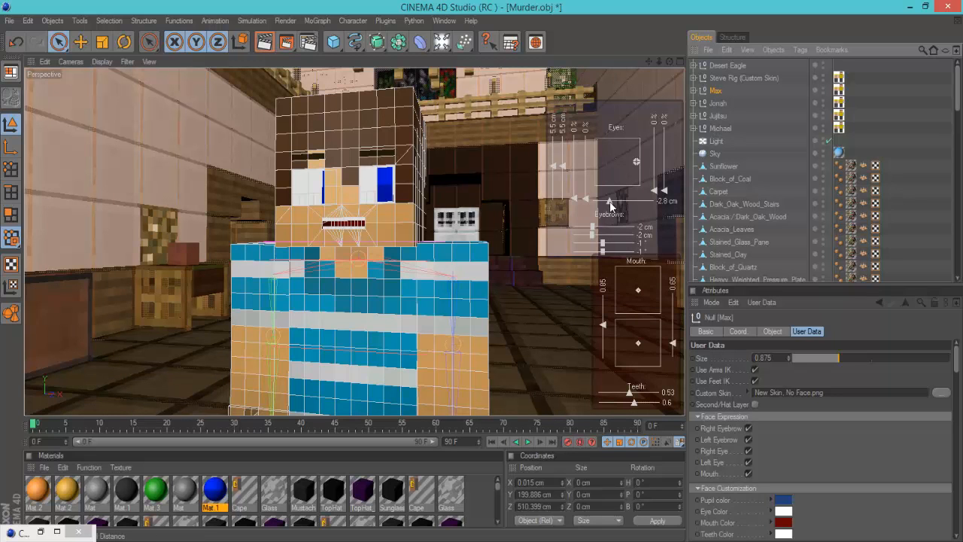
pyautogui.moveTo(610, 202); pyautogui.dragTo(619, 203)
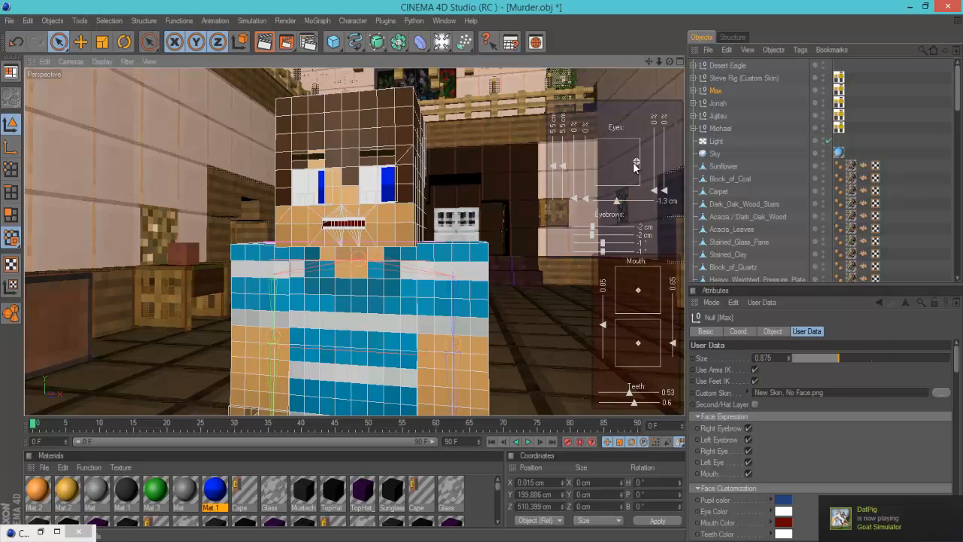
pyautogui.moveTo(633, 164); pyautogui.dragTo(624, 162)
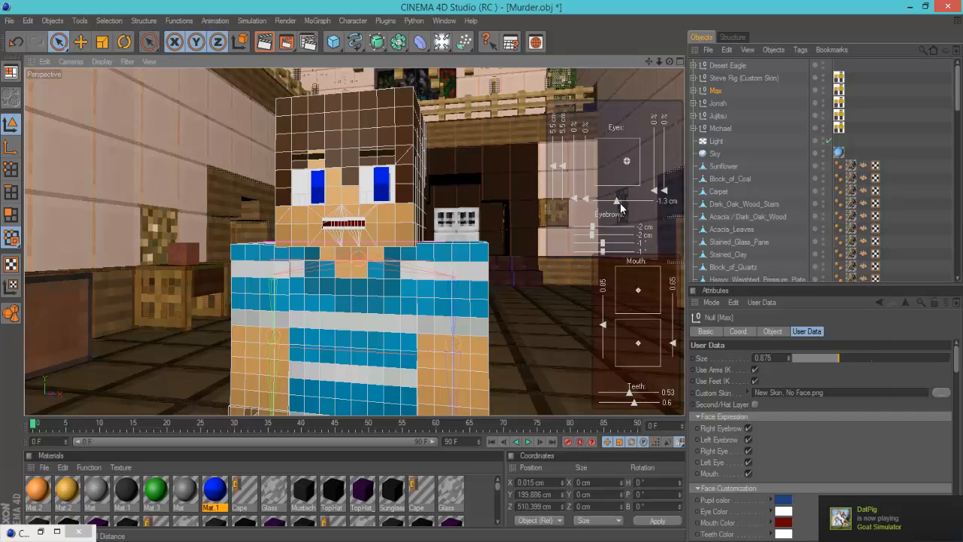
pyautogui.moveTo(620, 203); pyautogui.dragTo(625, 201)
pyautogui.moveTo(627, 162); pyautogui.dragTo(628, 161)
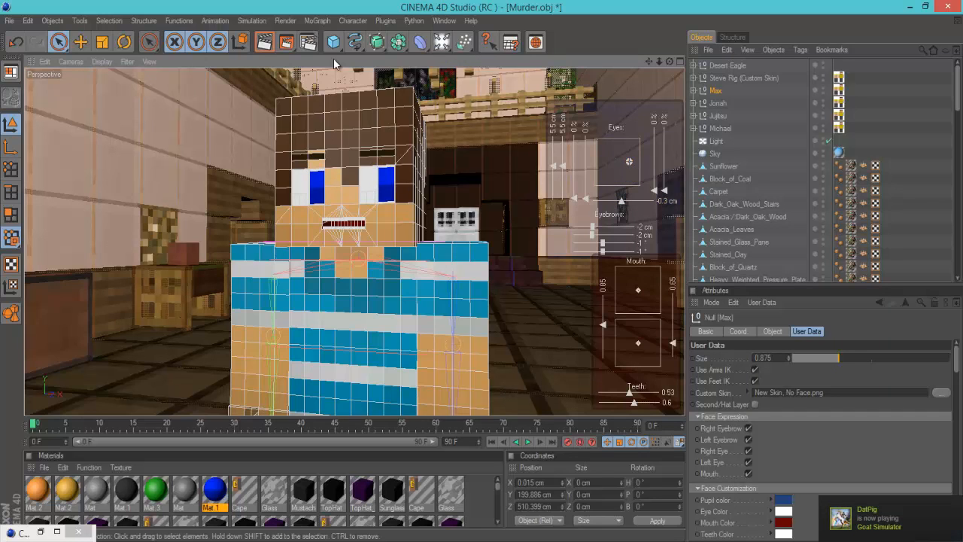
pyautogui.click(264, 42)
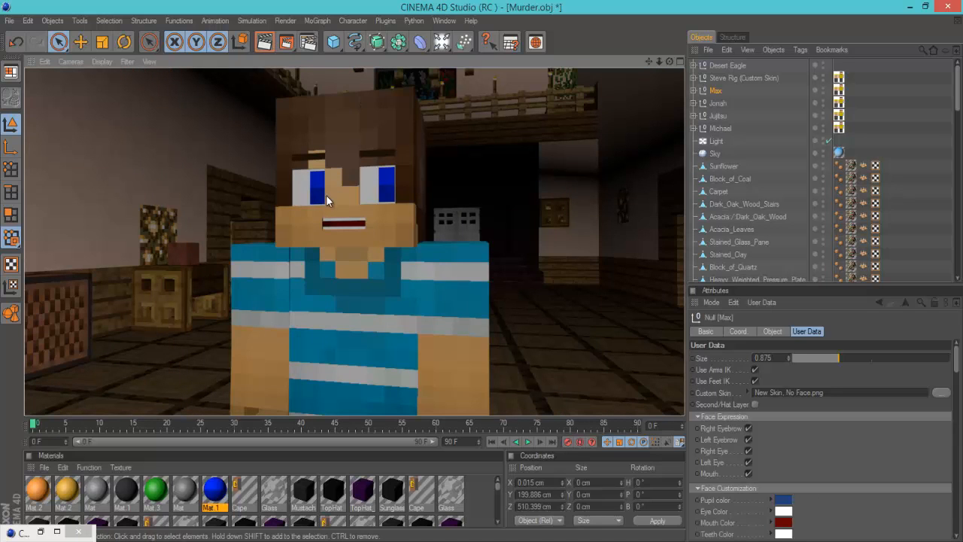
# - Angle the character's eyebrows with rotations of -9.5° and 3.5°, and set one eyebrow's height to 0.7 cm
pyautogui.click(717, 91)
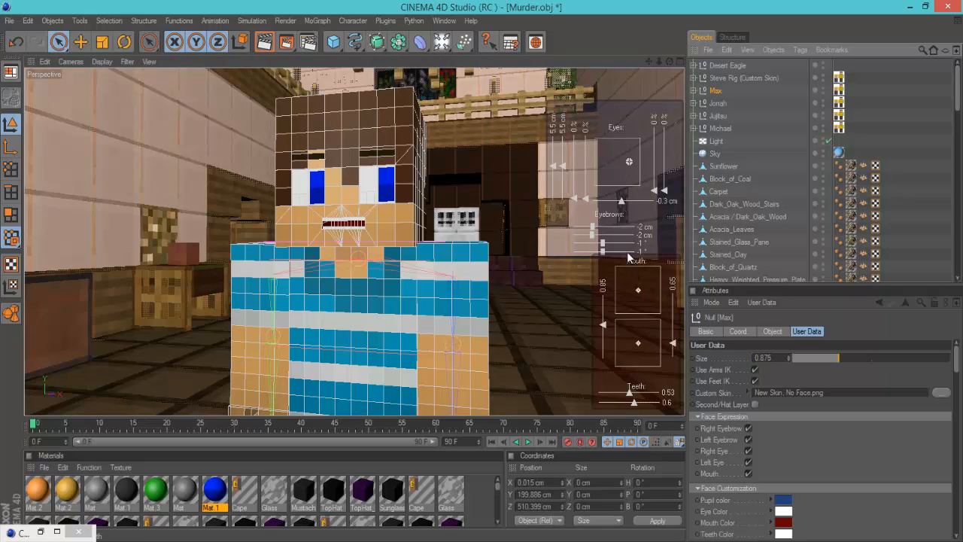
pyautogui.moveTo(602, 251)
pyautogui.mouseDown()
pyautogui.moveTo(614, 249)
pyautogui.moveTo(592, 250)
pyautogui.moveTo(621, 252)
pyautogui.moveTo(598, 260)
pyautogui.mouseUp()
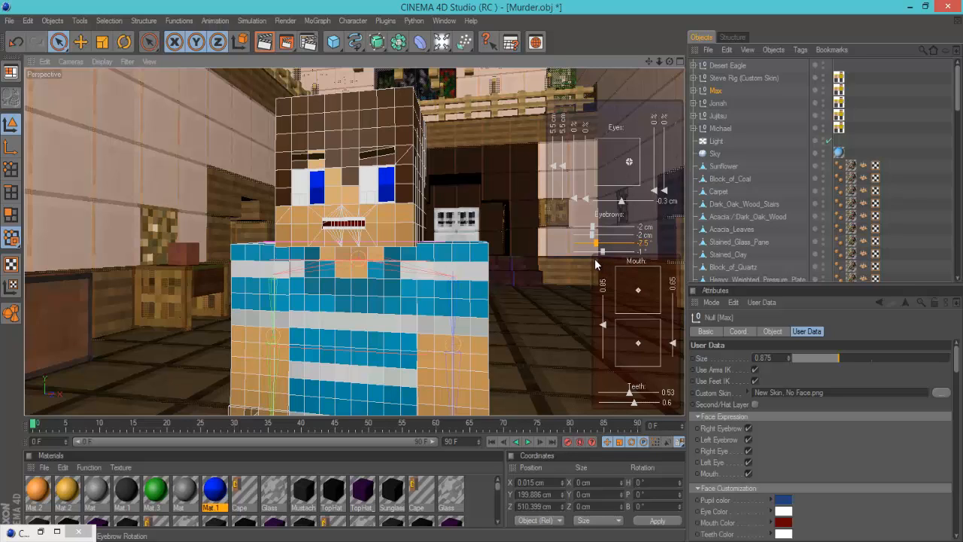
pyautogui.moveTo(593, 261); pyautogui.dragTo(600, 279)
pyautogui.moveTo(592, 235); pyautogui.dragTo(606, 228)
pyautogui.hotkey('ctrl', 'z')
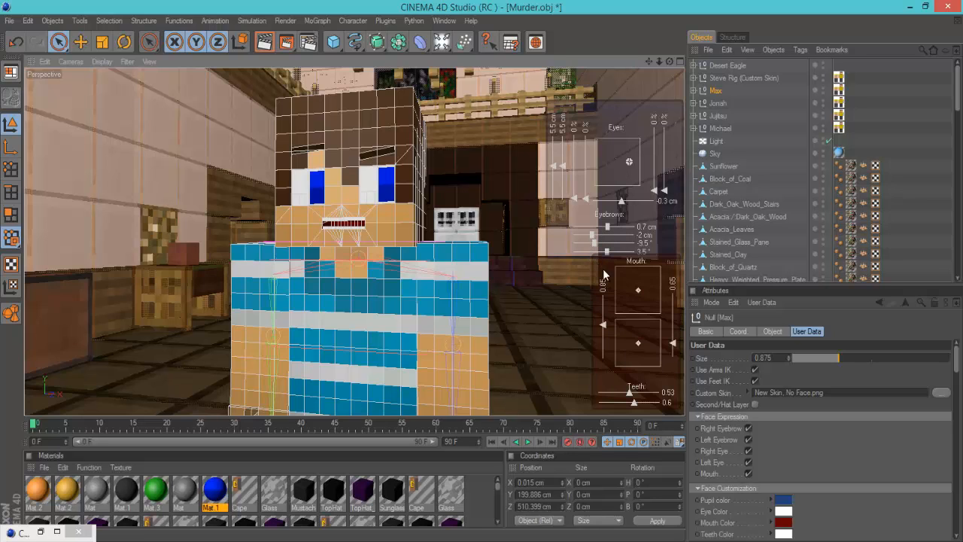
# - Raise the character's Mouth Open control well above its current level and render the viewport to check the expression
pyautogui.moveTo(674, 344); pyautogui.dragTo(675, 278)
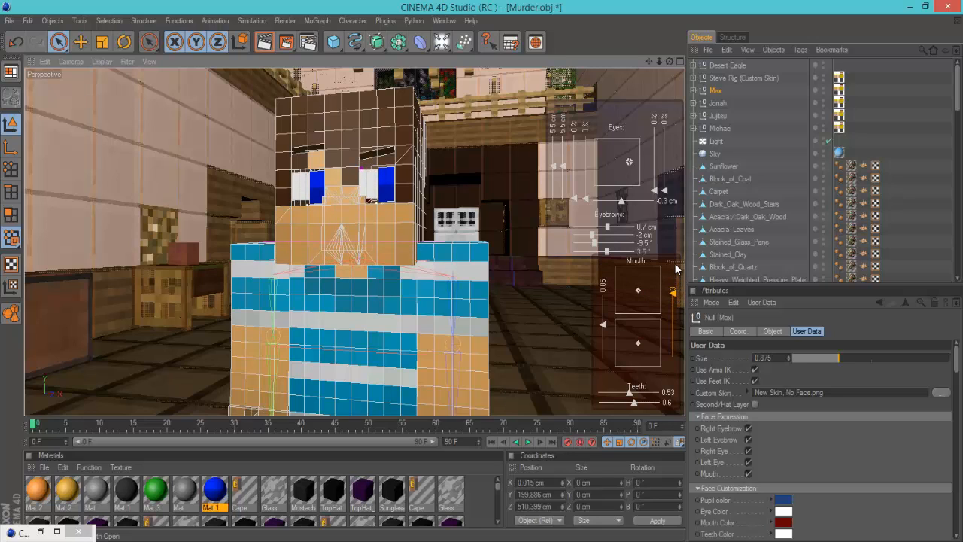
pyautogui.click(269, 43)
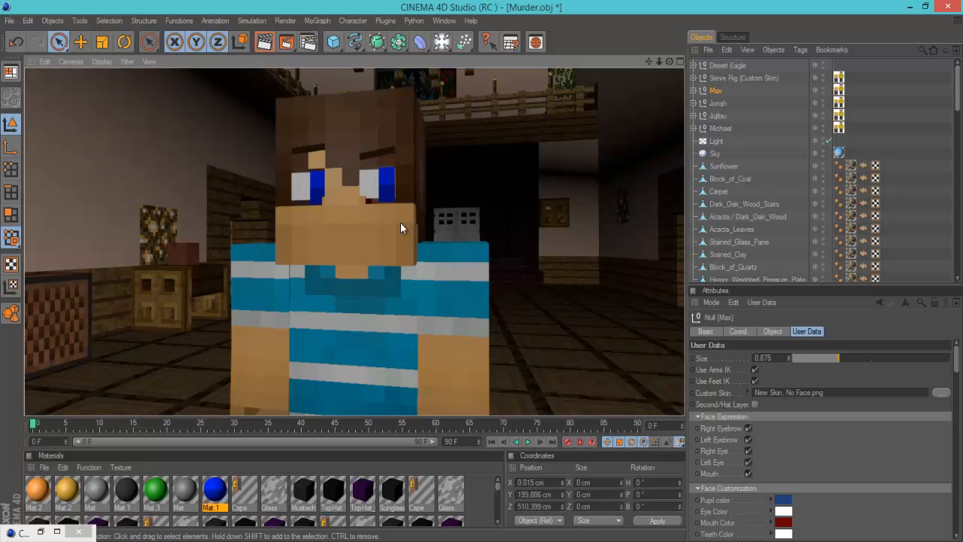
pyautogui.click(714, 92)
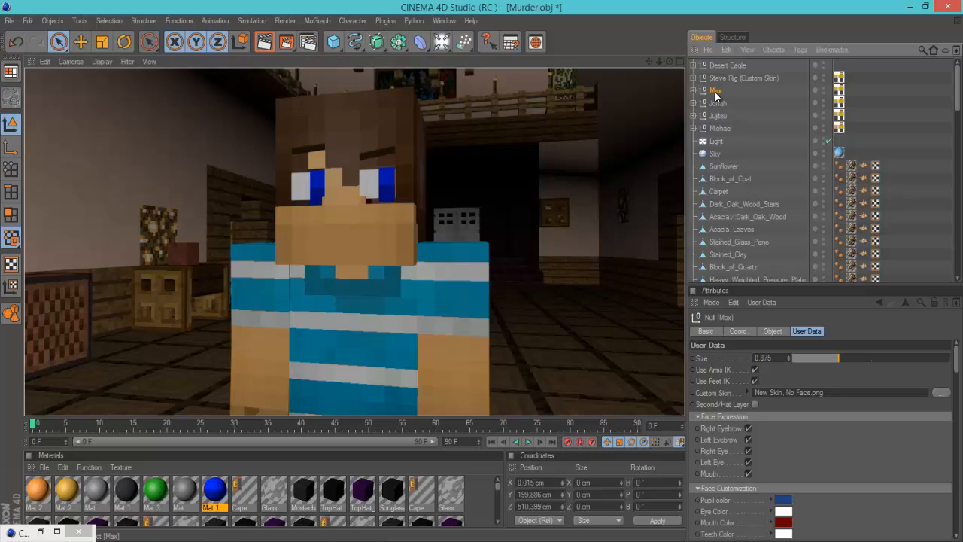
# - Set the striped-shirt character's Mouth Open control to 0.15
pyautogui.moveTo(674, 293); pyautogui.dragTo(673, 310)
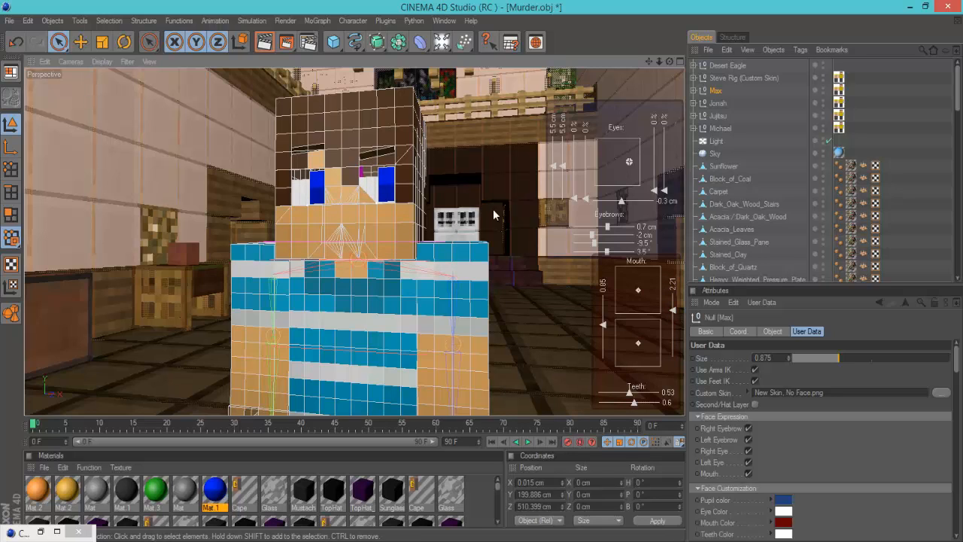
pyautogui.moveTo(674, 308); pyautogui.dragTo(660, 397)
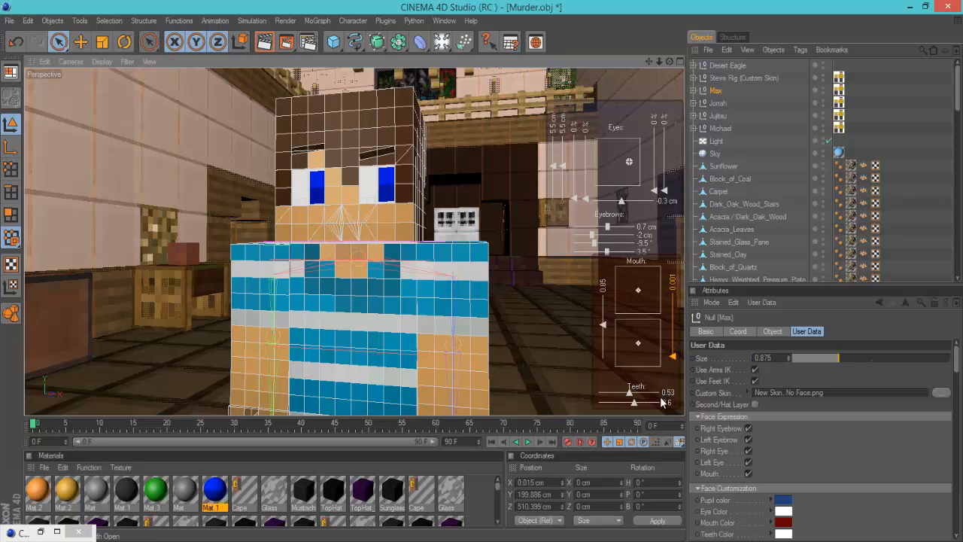
pyautogui.moveTo(675, 365); pyautogui.dragTo(673, 354)
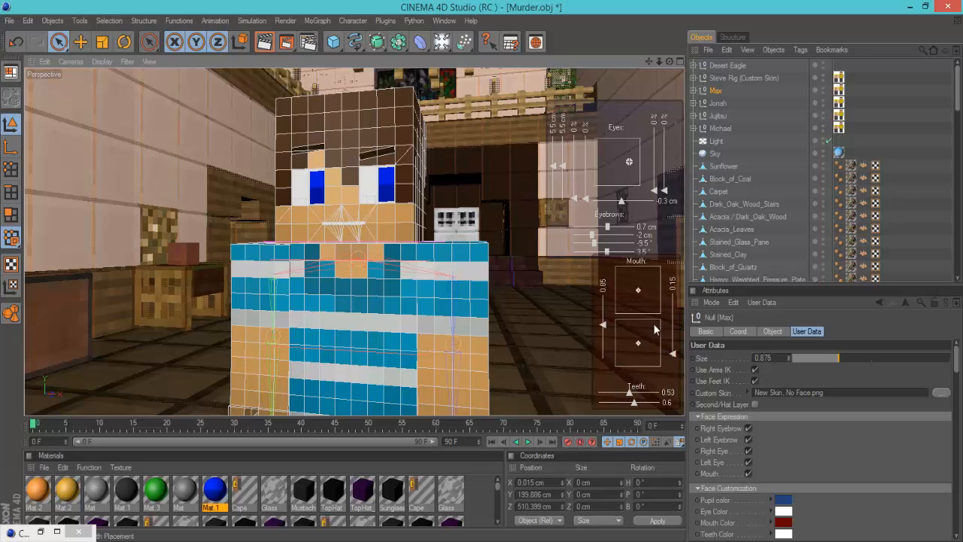
# - Reshape the character's mouth by lowering the Mouth control to the bottom of its range, slightly off centre, keeping Mouth Placement centred
pyautogui.moveTo(638, 292); pyautogui.dragTo(638, 301)
pyautogui.moveTo(668, 266); pyautogui.dragTo(636, 285)
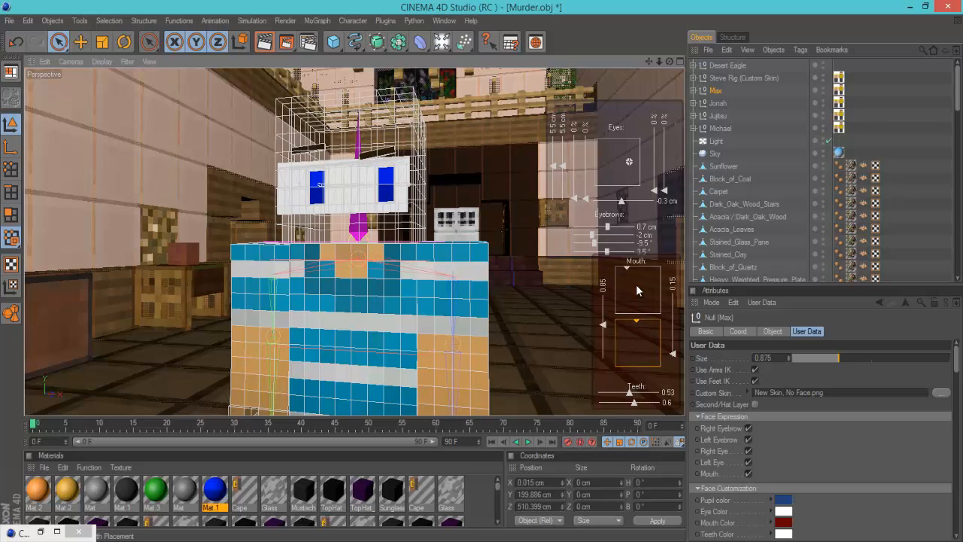
pyautogui.moveTo(636, 321); pyautogui.dragTo(637, 346)
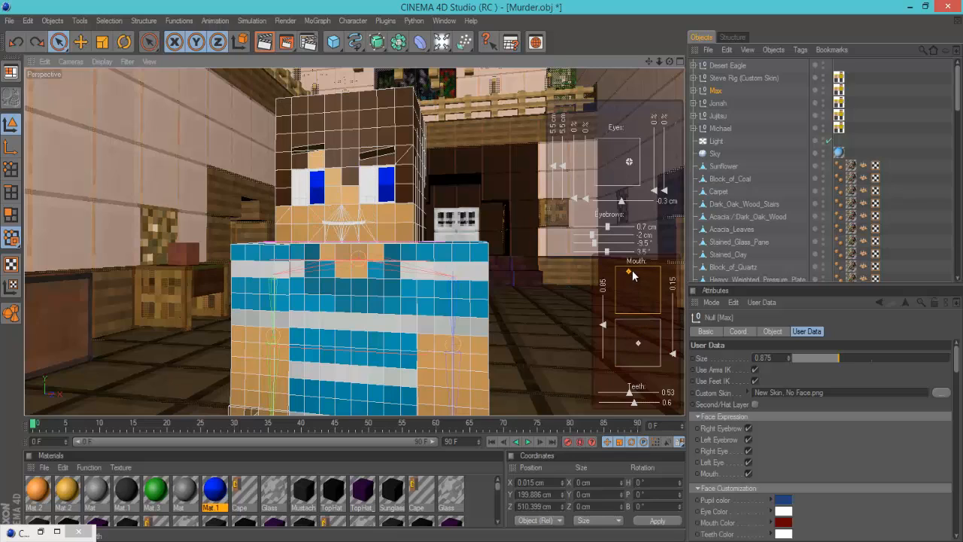
pyautogui.moveTo(631, 276); pyautogui.dragTo(633, 313)
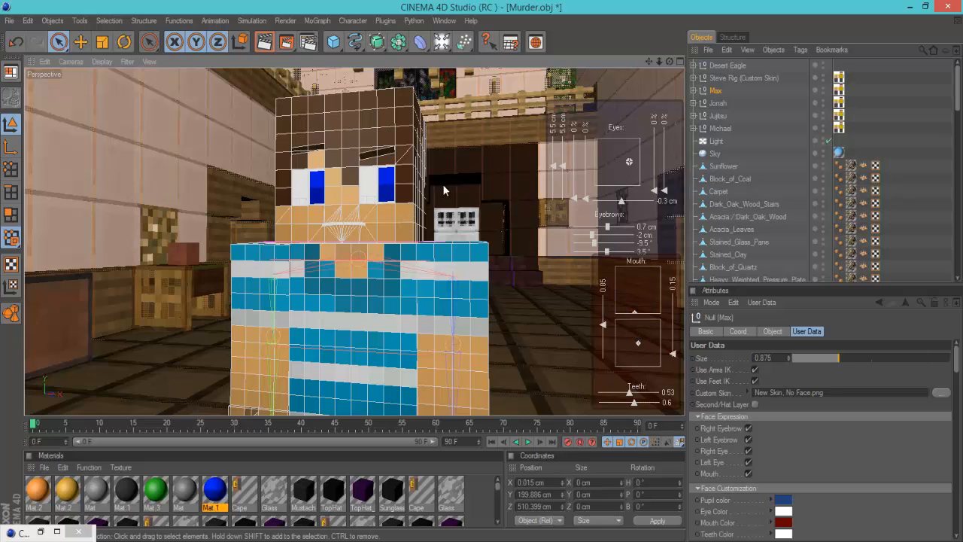
# - Examine the character's face and body from several distances until the whole figure is framed from head to feet
pyautogui.scroll(-3, 465, 198)
pyautogui.scroll(2, 461, 197)
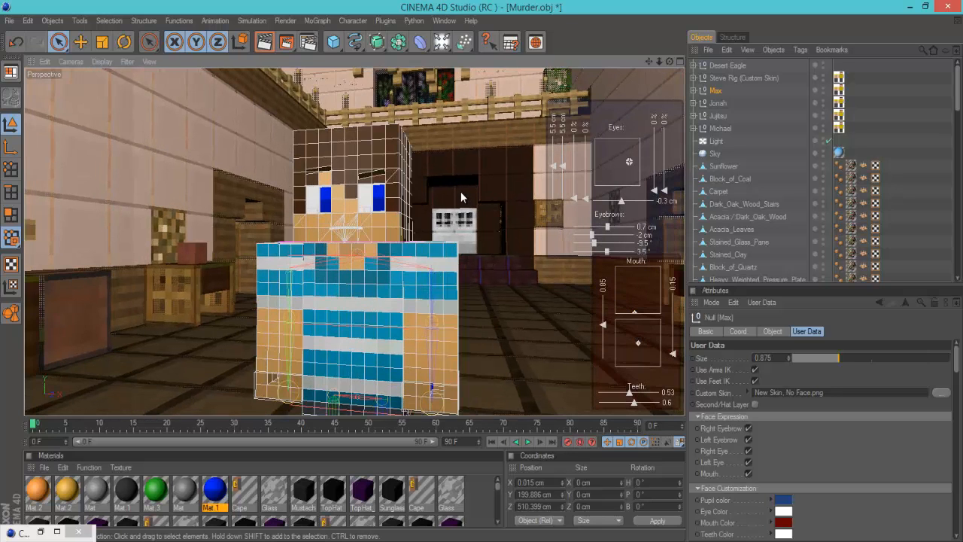
pyautogui.scroll(2, 460, 197)
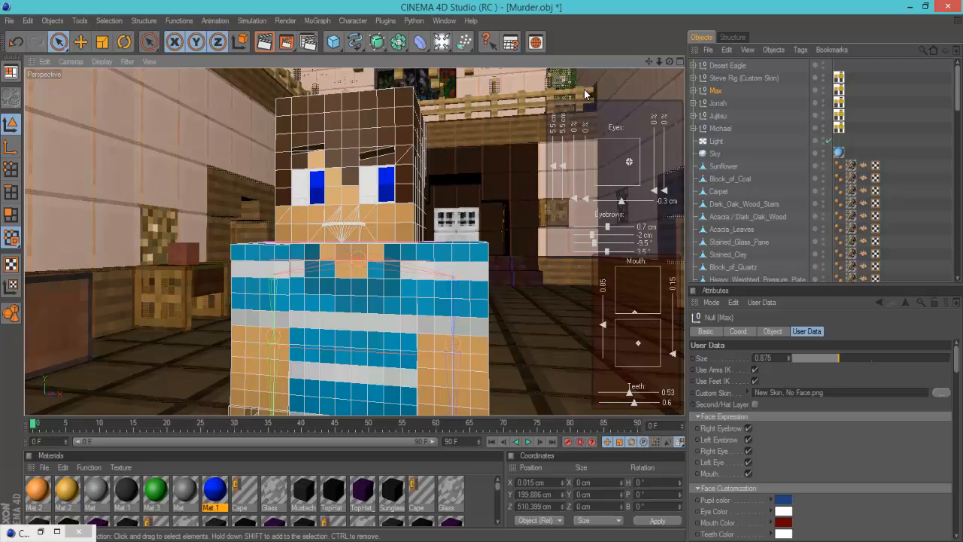
pyautogui.scroll(-2, 557, 279)
pyautogui.scroll(-2, 557, 279)
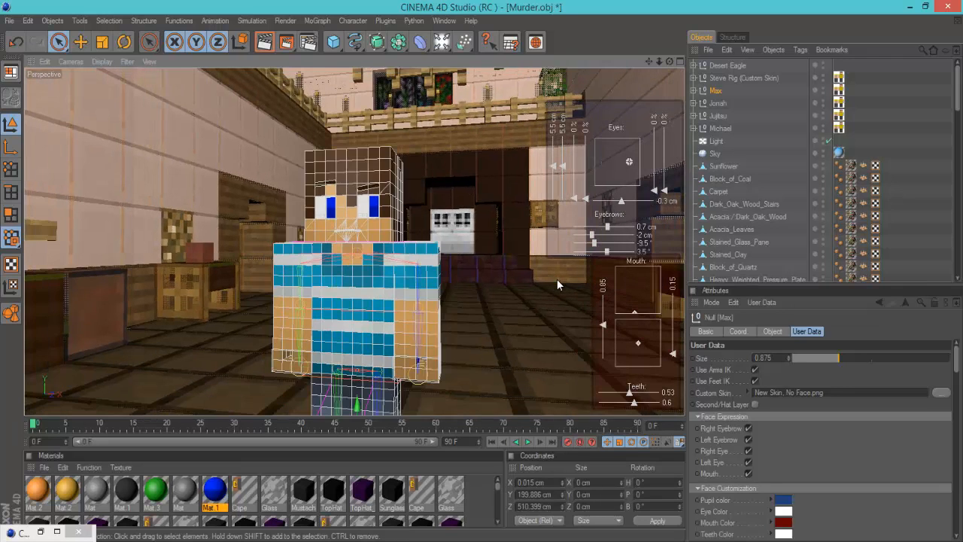
pyautogui.scroll(2, 556, 279)
pyautogui.scroll(-2, 557, 279)
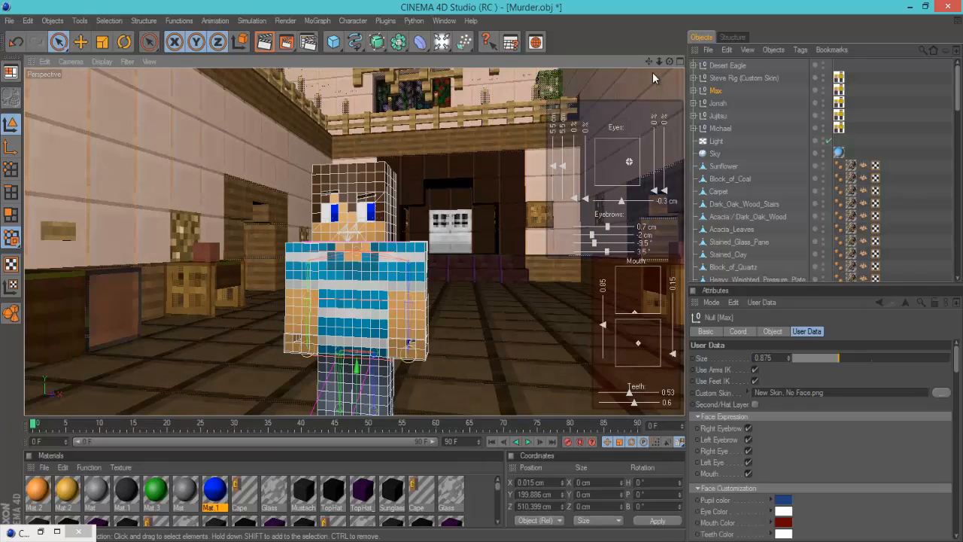
pyautogui.scroll(3, 481, 270)
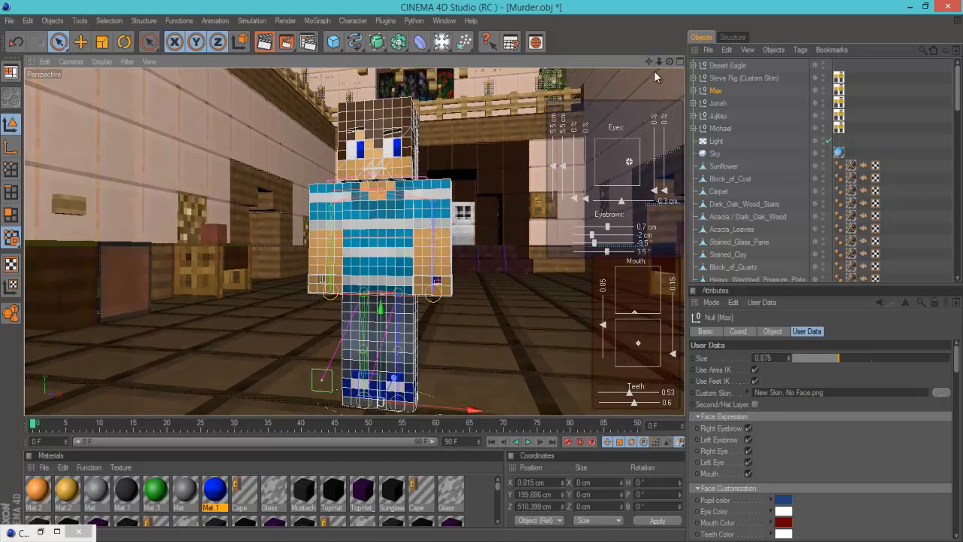
pyautogui.scroll(-1, 958, 368)
# - Disable the character's Fingers option in its user data and render the viewport to check the full figure
pyautogui.moveTo(959, 368); pyautogui.dragTo(954, 455)
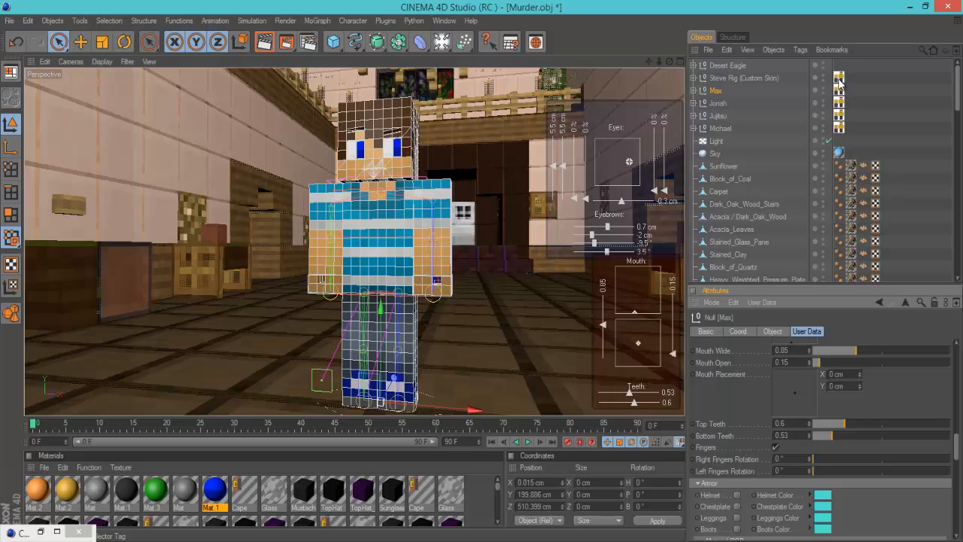
pyautogui.click(54, 531)
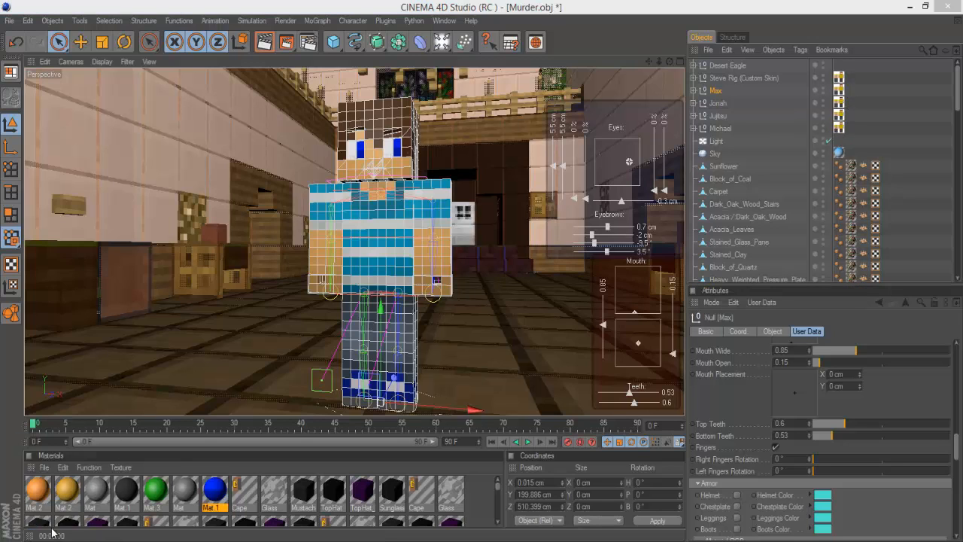
pyautogui.click(443, 137)
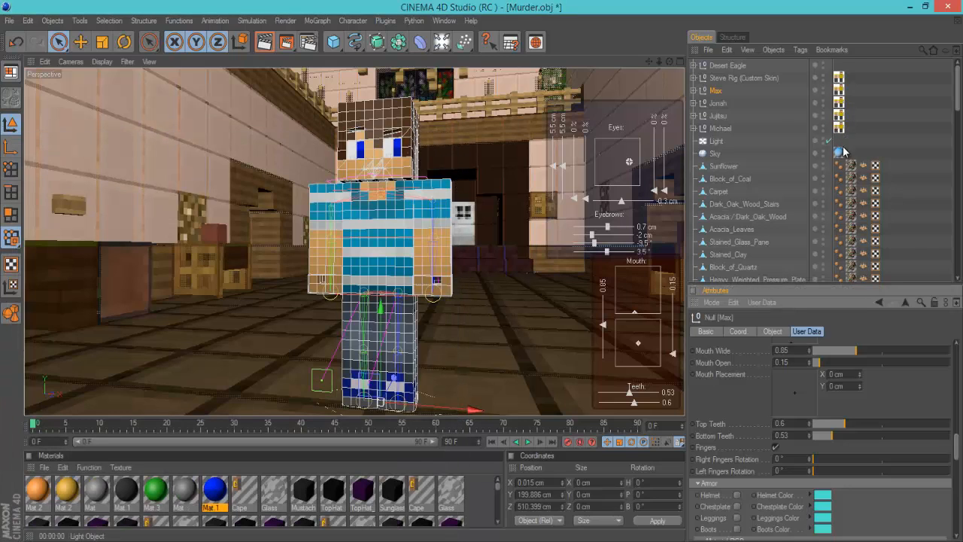
pyautogui.click(775, 448)
pyautogui.click(265, 43)
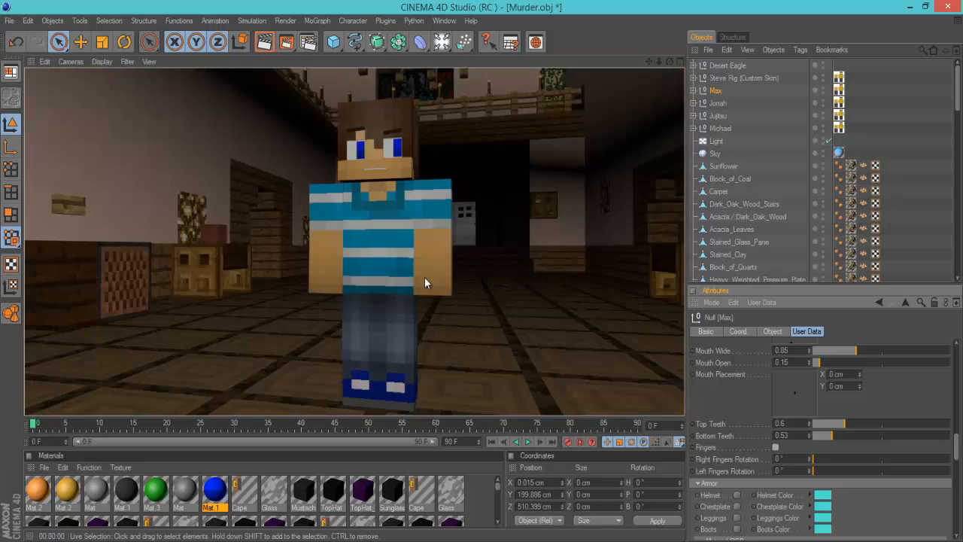
pyautogui.click(523, 201)
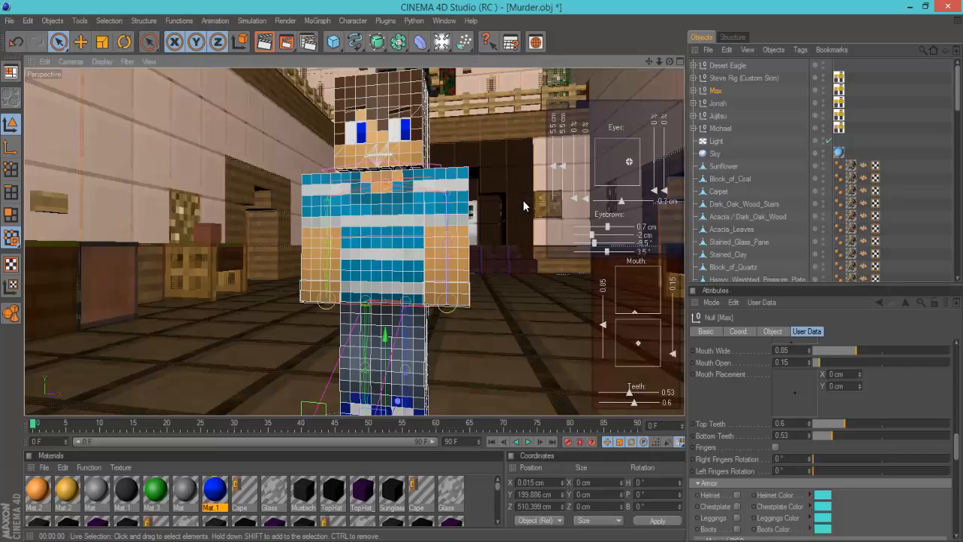
# - Open the striped-shirt character's Visual Selector and place its window clear of the character
pyautogui.click(715, 92)
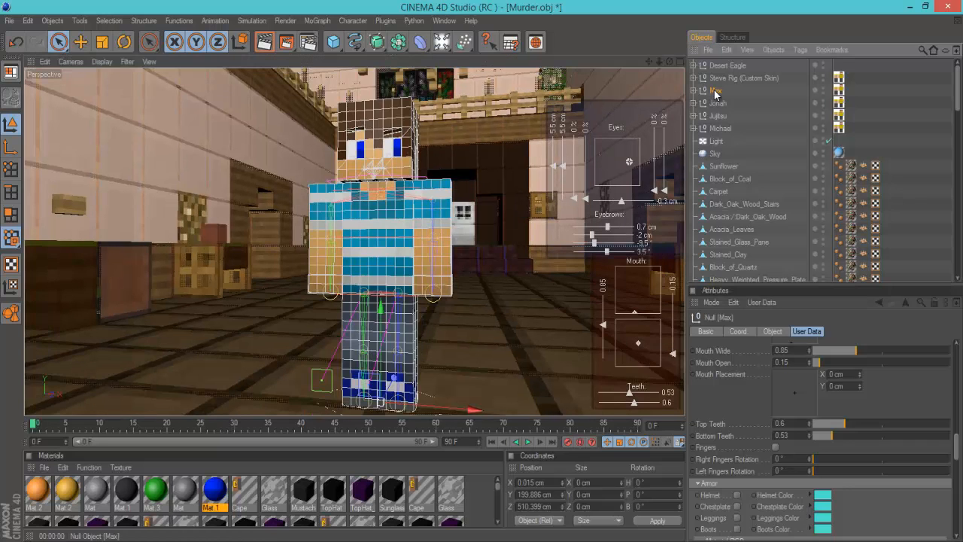
pyautogui.click(840, 92)
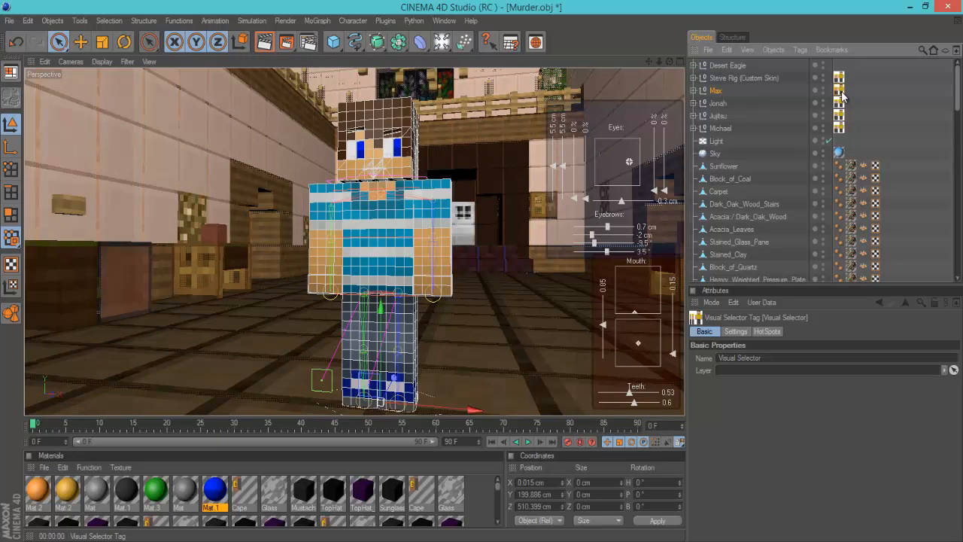
pyautogui.doubleClick(841, 92)
pyautogui.moveTo(855, 192); pyautogui.dragTo(856, 278)
pyautogui.moveTo(929, 219); pyautogui.dragTo(936, 212)
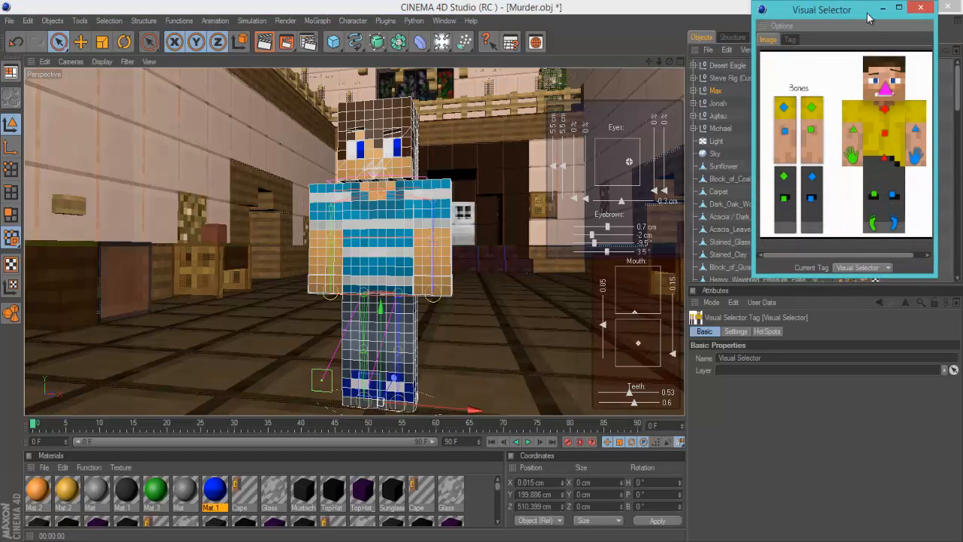
pyautogui.moveTo(869, 18); pyautogui.dragTo(794, 74)
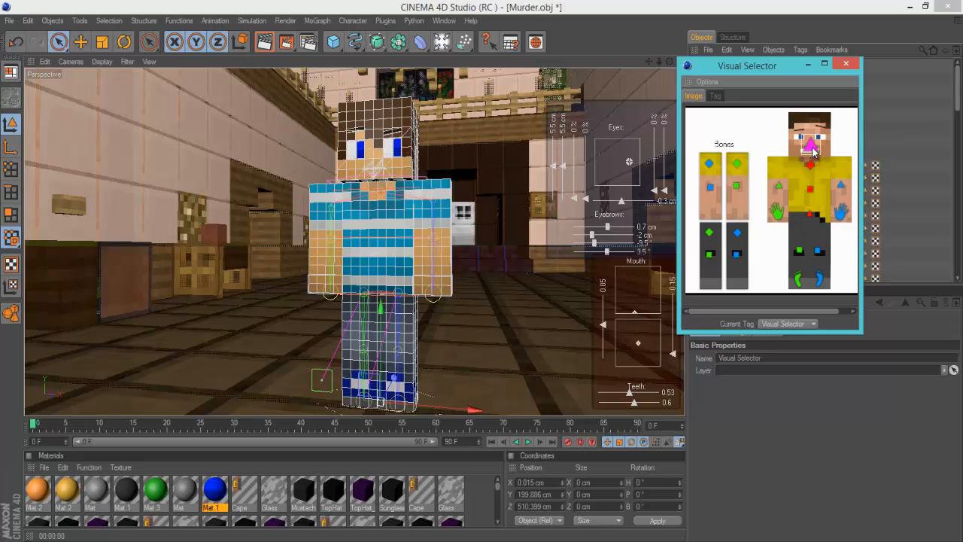
# - Select the head control in the Visual Selector and rotate the character's head sideways by about 38°
pyautogui.click(776, 161)
pyautogui.click(810, 143)
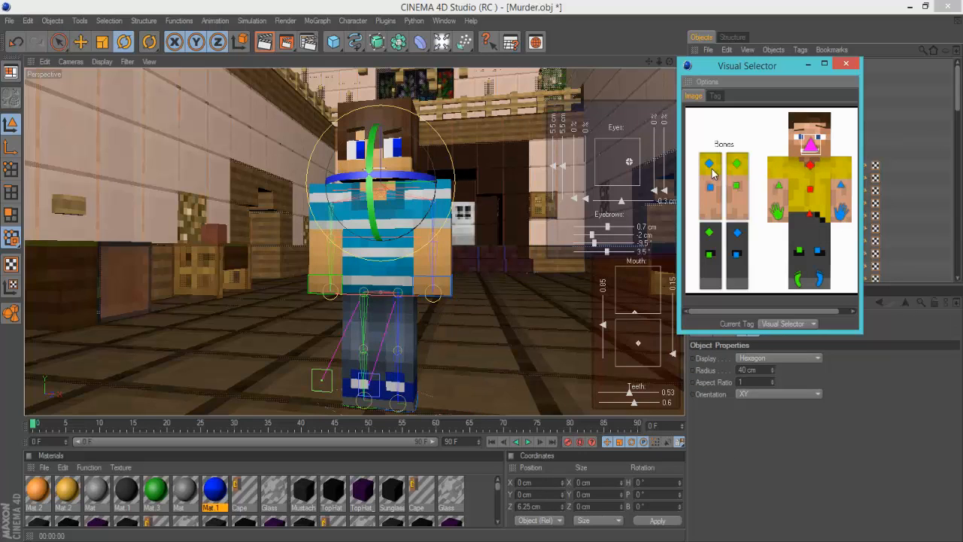
pyautogui.moveTo(364, 182); pyautogui.dragTo(394, 181)
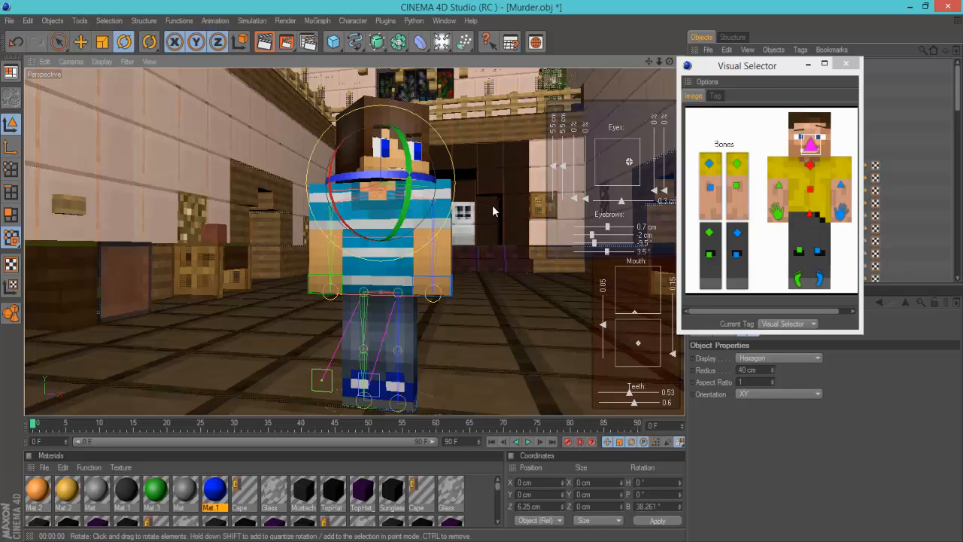
# - Select the hip control in the Visual Selector and move the character's body down by about 2 cm
pyautogui.click(809, 213)
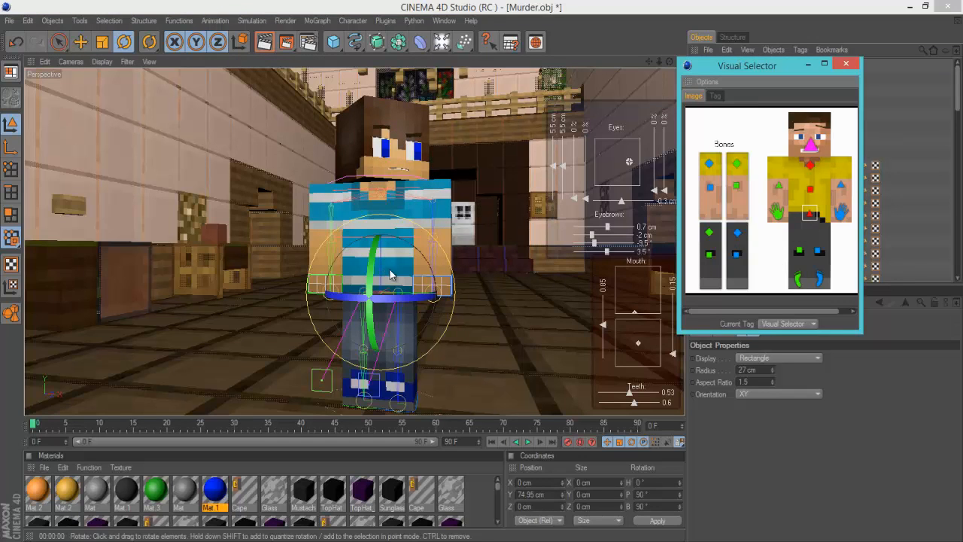
pyautogui.click(807, 145)
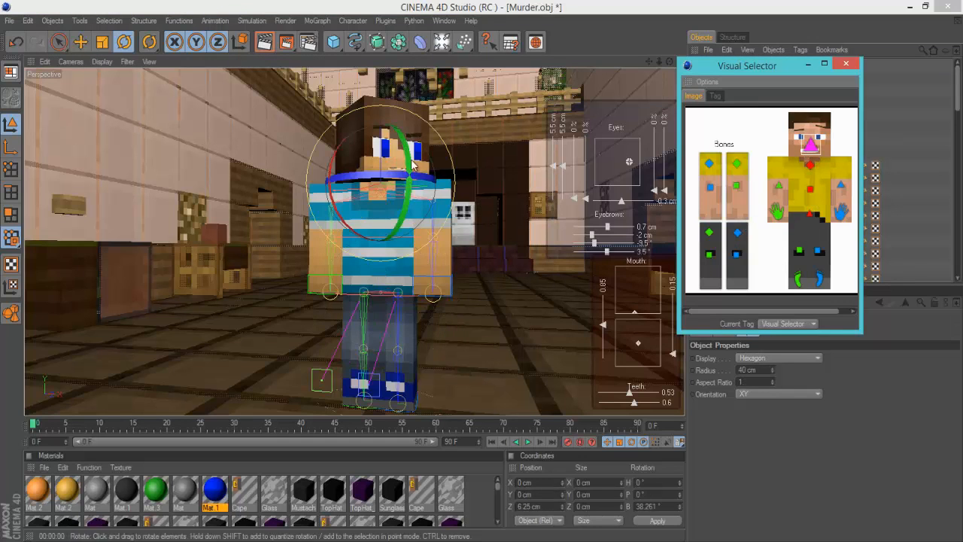
pyautogui.click(810, 216)
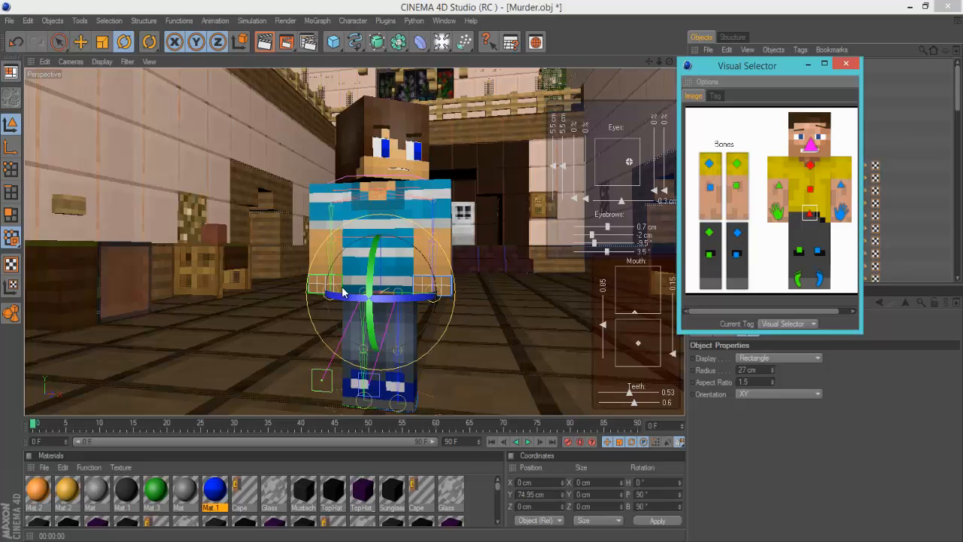
pyautogui.click(80, 43)
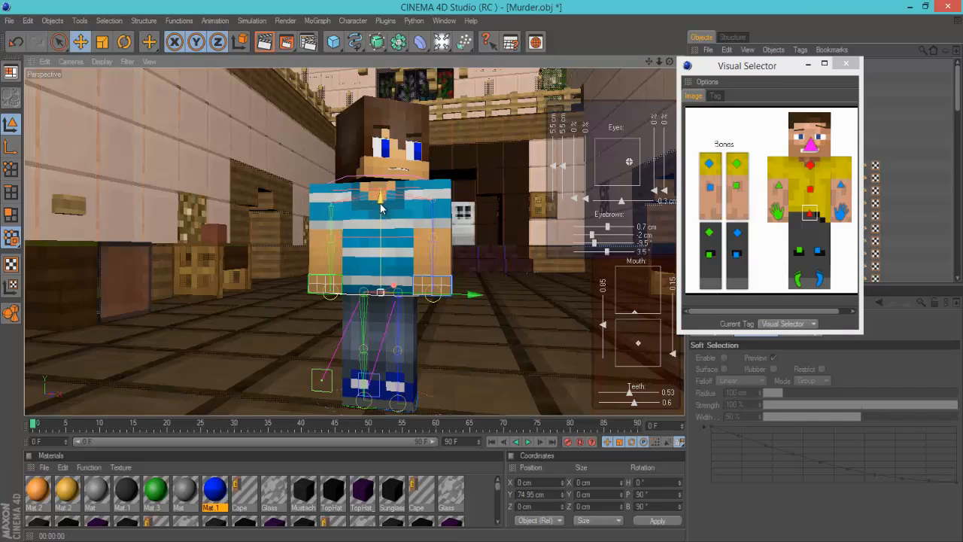
pyautogui.moveTo(381, 209); pyautogui.dragTo(484, 276)
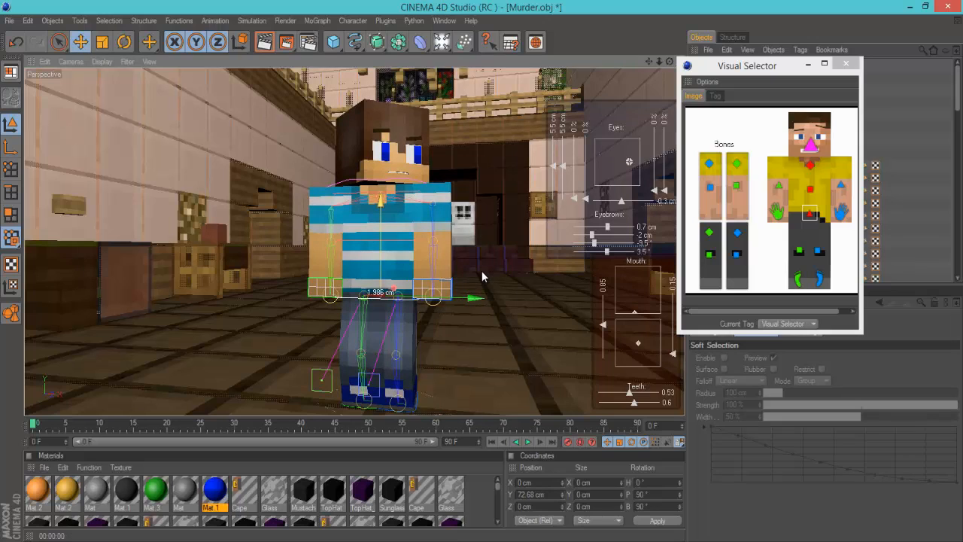
# - Spread the character's left and right feet apart using their foot controls, and minimize the Visual Selector
pyautogui.click(818, 278)
pyautogui.moveTo(484, 412); pyautogui.dragTo(517, 342)
pyautogui.click(796, 283)
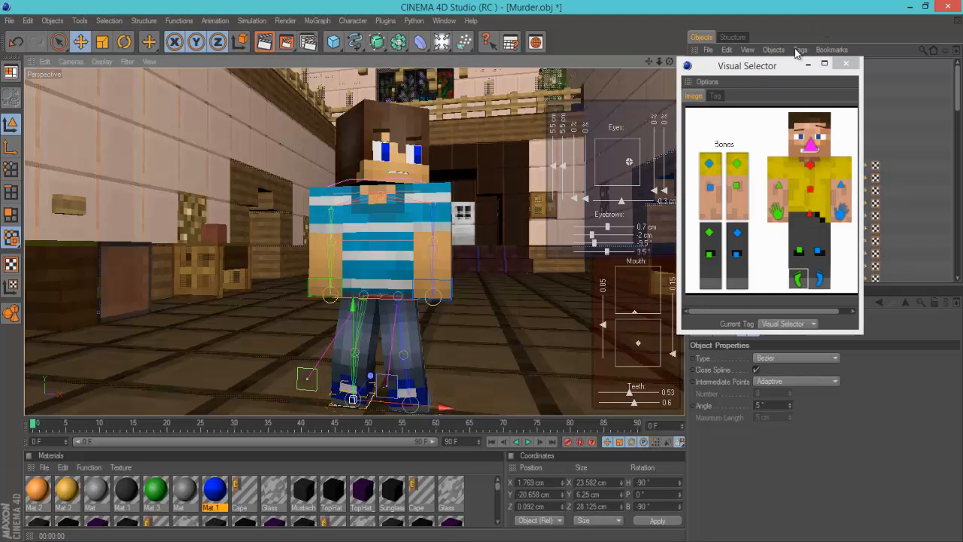
pyautogui.click(807, 64)
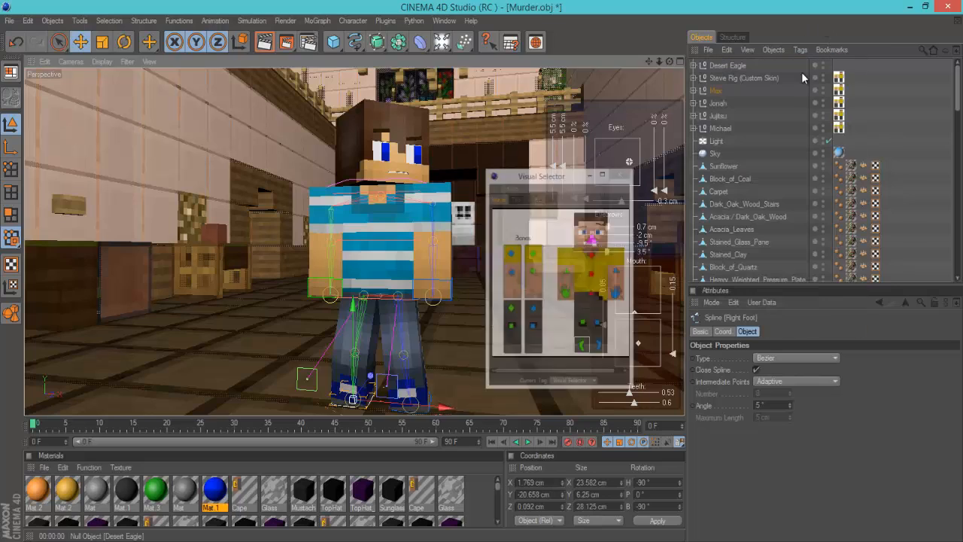
# - Expand the character's IK Controls for arms and feet in the object hierarchy and select the Left Foot control
pyautogui.click(693, 91)
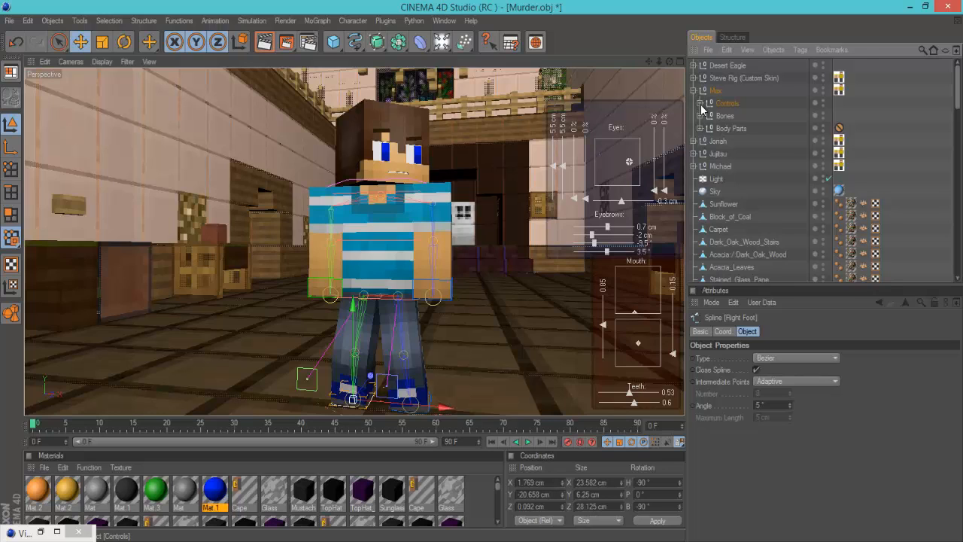
pyautogui.click(700, 103)
pyautogui.click(707, 128)
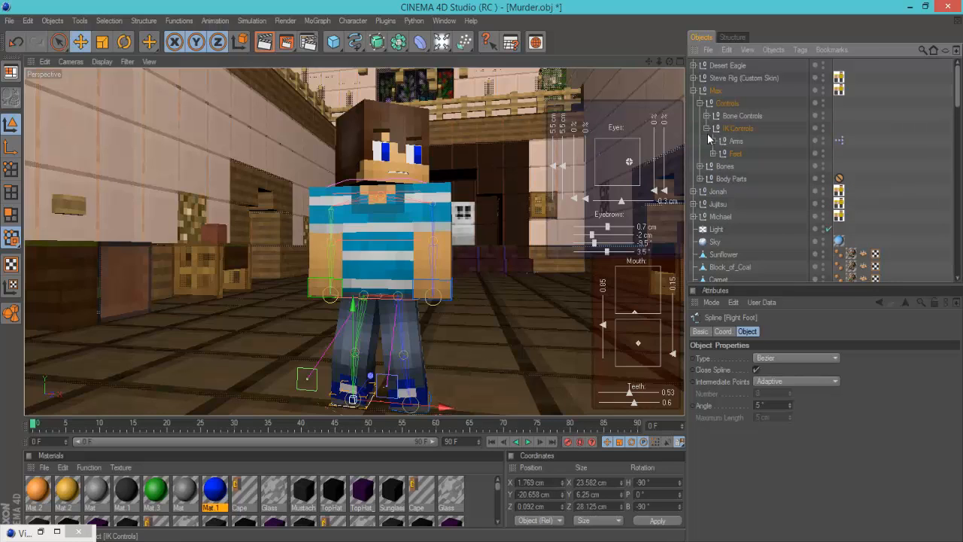
pyautogui.click(713, 154)
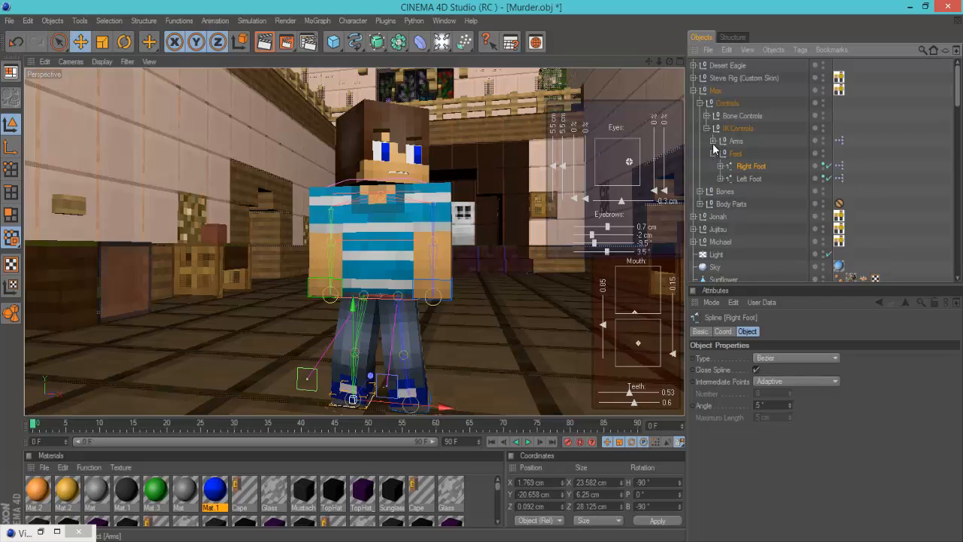
pyautogui.click(712, 141)
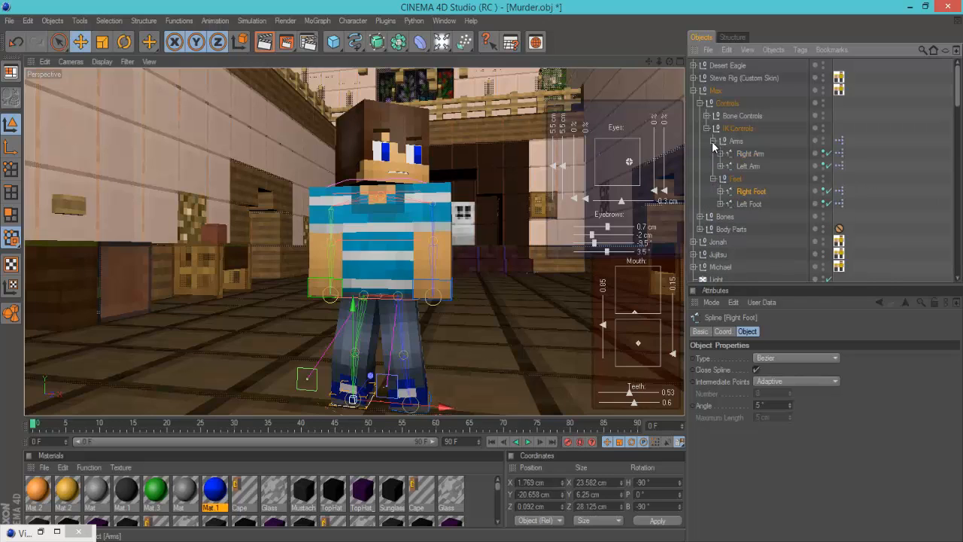
pyautogui.click(918, 182)
pyautogui.click(742, 205)
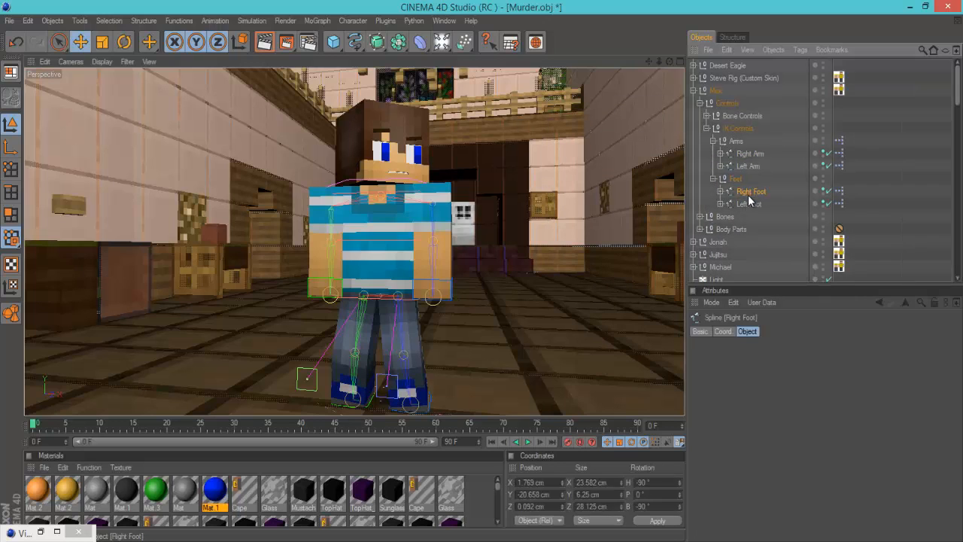
pyautogui.moveTo(481, 275); pyautogui.dragTo(471, 410)
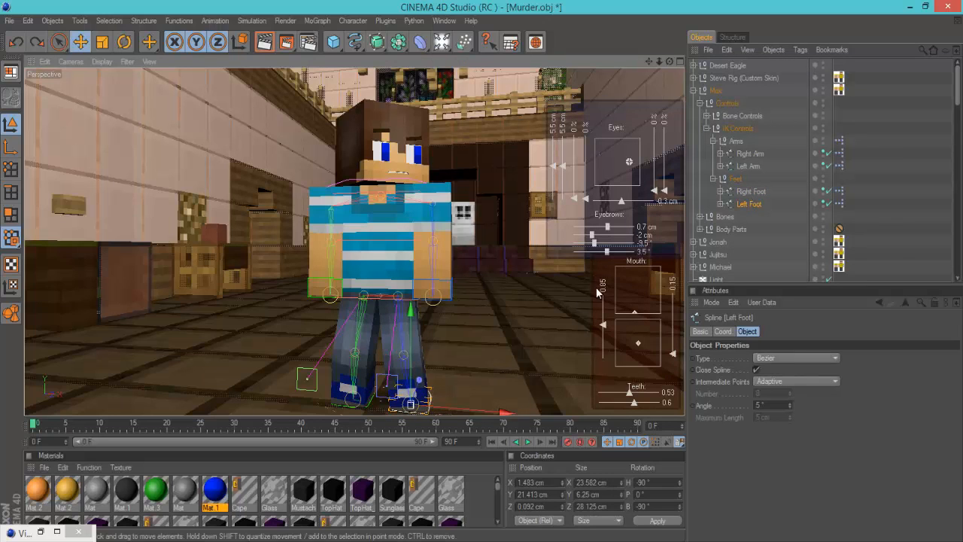
# - Try to move the Right Leg (Bone) control from the character's Bone Controls, and undo the move
pyautogui.click(706, 128)
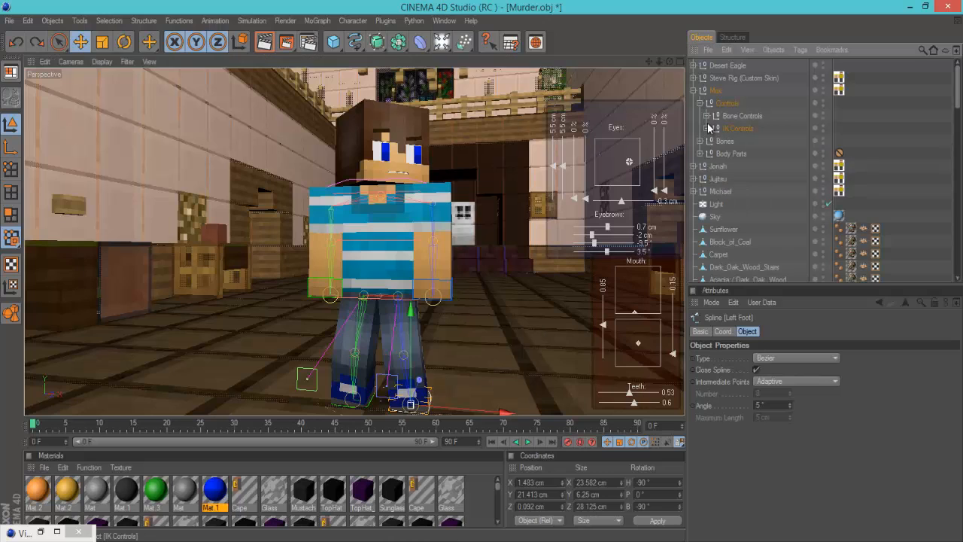
pyautogui.click(706, 116)
pyautogui.click(712, 141)
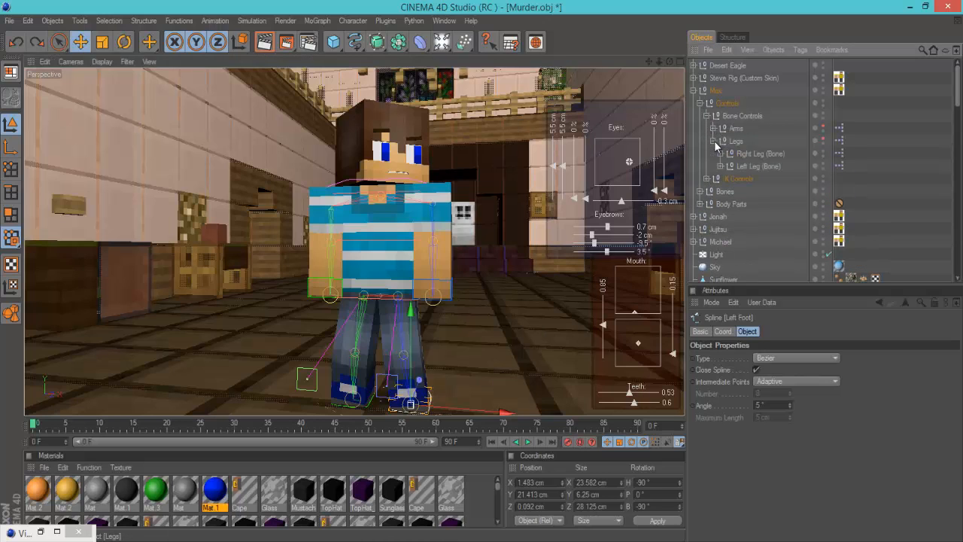
pyautogui.click(733, 153)
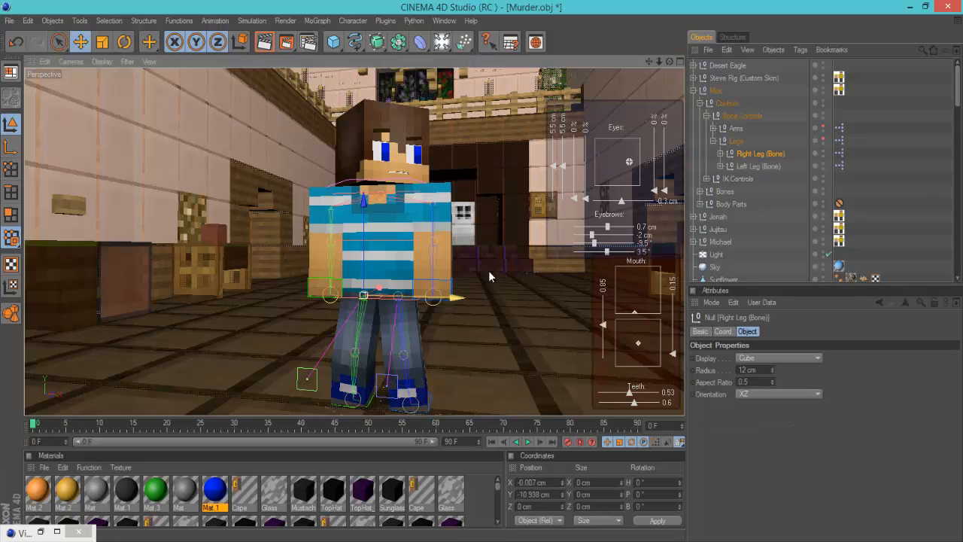
pyautogui.moveTo(476, 271); pyautogui.dragTo(485, 274)
pyautogui.hotkey('ctrl', 'z')
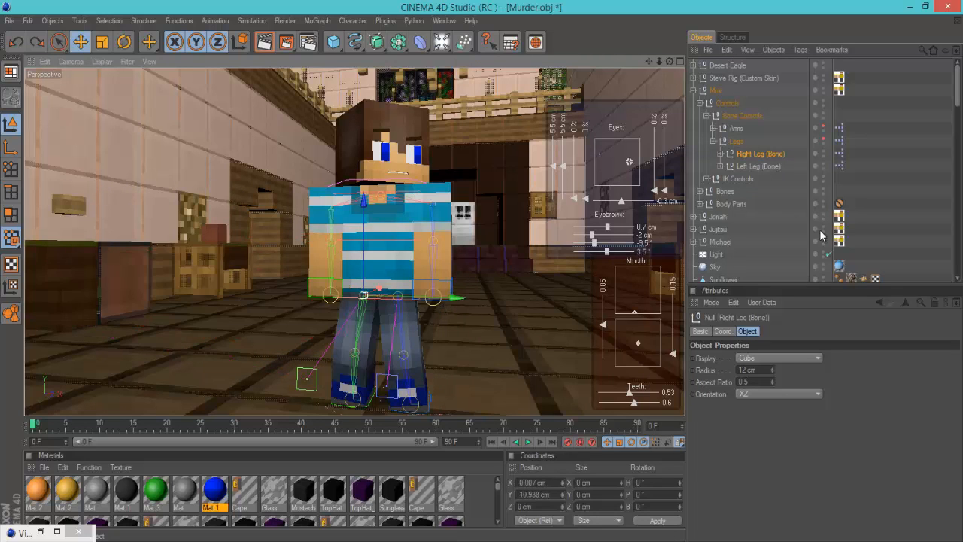
# - Collapse the character's Legs and Controls groups and expand its Bones hierarchy down to the back and leg bones
pyautogui.click(714, 141)
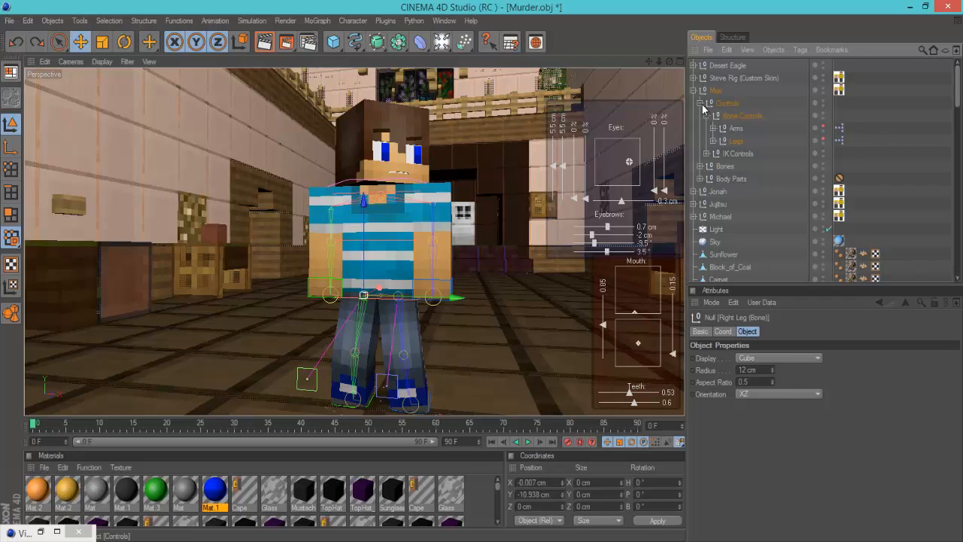
pyautogui.click(700, 103)
pyautogui.click(700, 116)
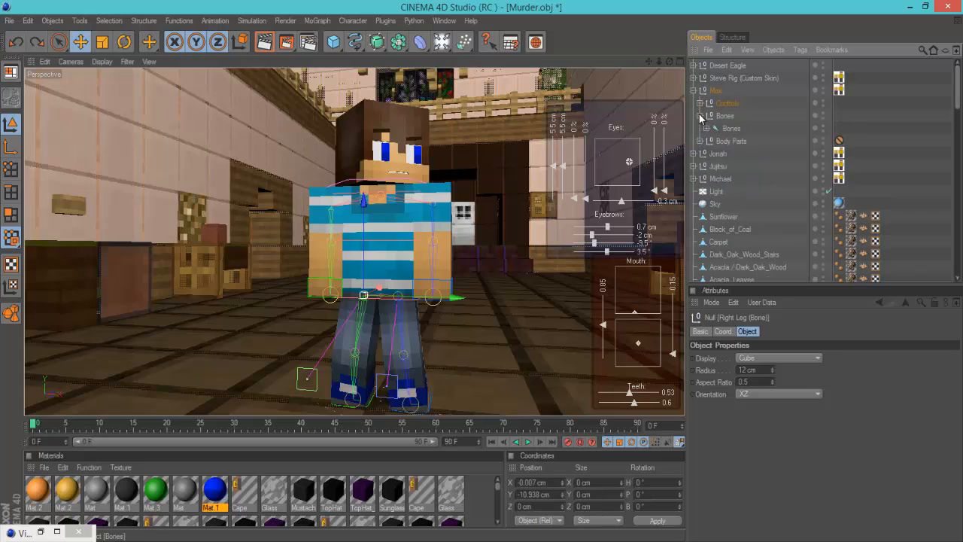
pyautogui.click(706, 128)
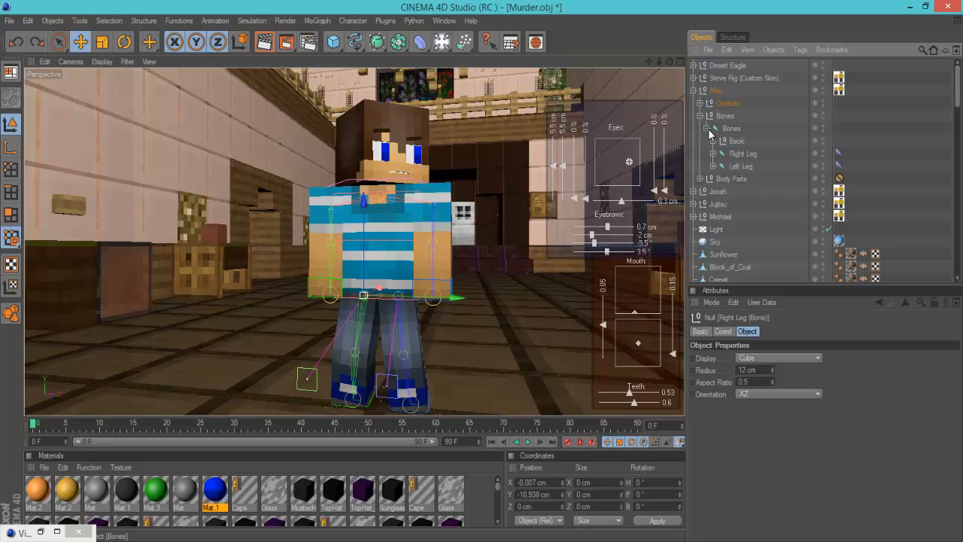
# - Try to lower the character's Back control by about 2 cm, and undo the move
pyautogui.click(714, 142)
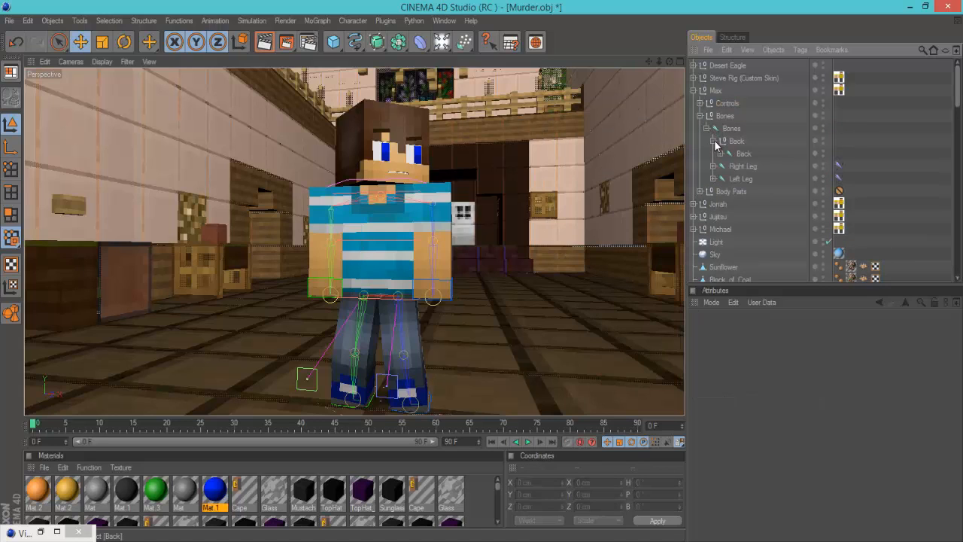
pyautogui.click(721, 142)
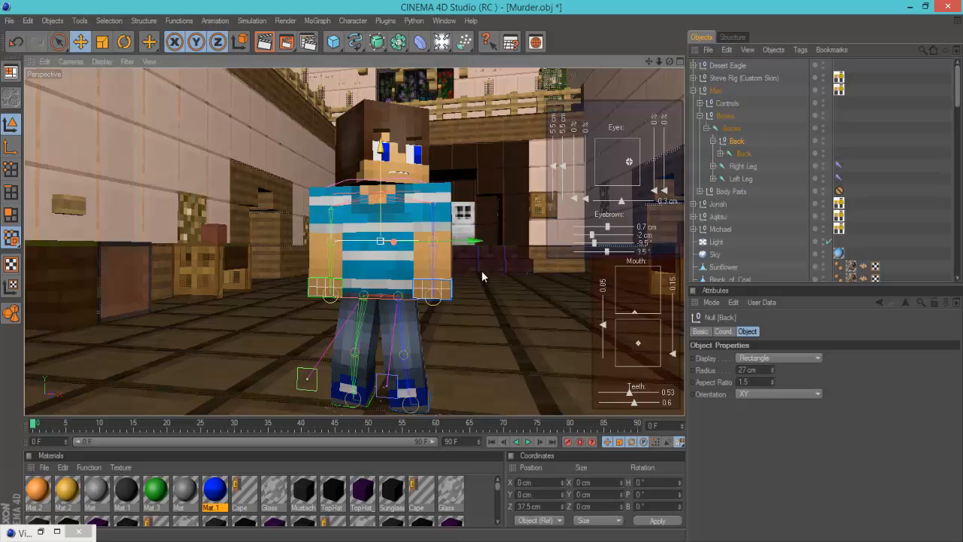
pyautogui.moveTo(482, 273); pyautogui.dragTo(481, 277)
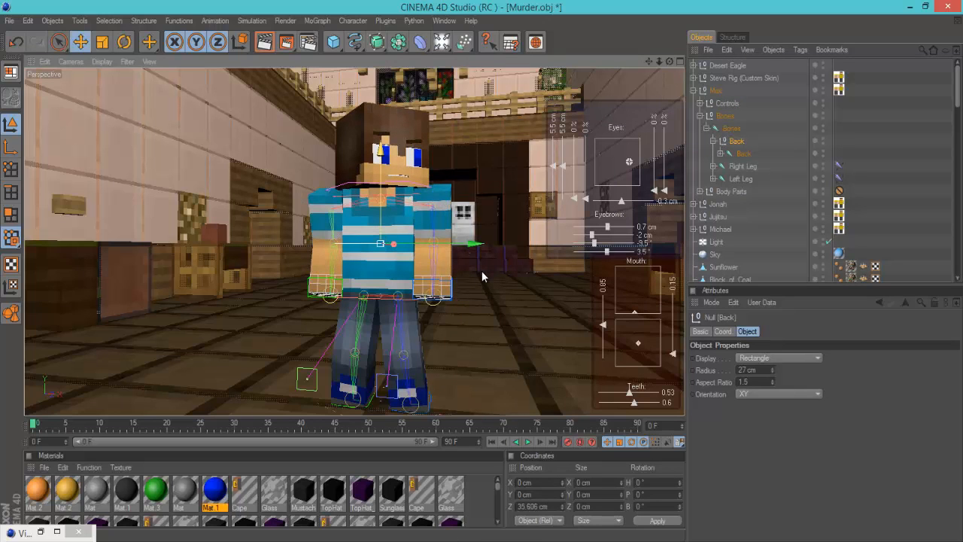
pyautogui.hotkey('ctrl', 'z')
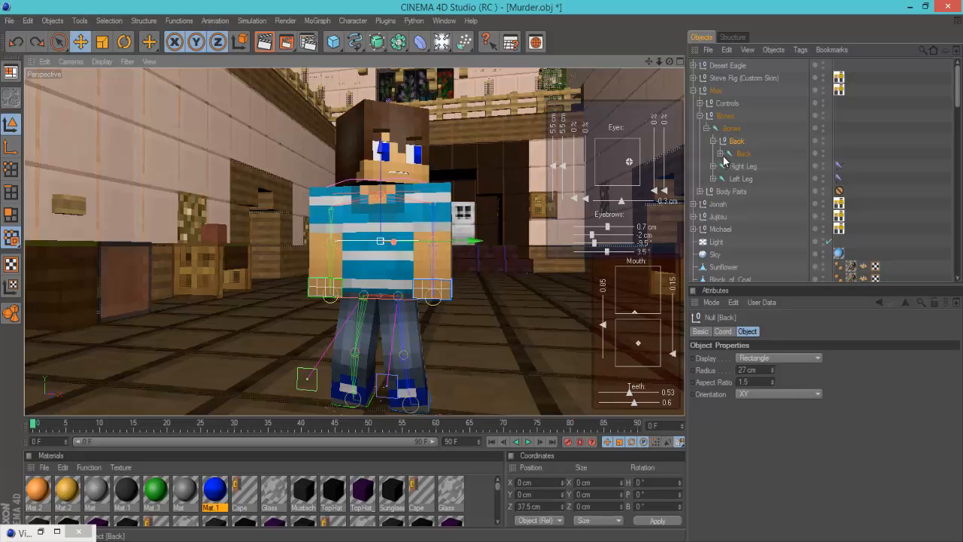
# - Try to raise the Top Back control under the Back bone to a Z position of about 323 cm, and undo the move
pyautogui.click(721, 154)
pyautogui.click(737, 167)
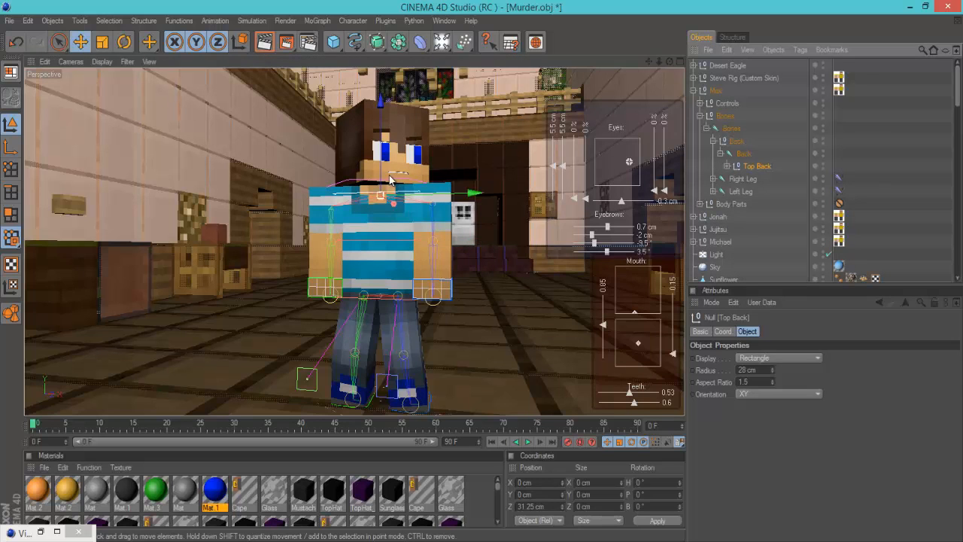
pyautogui.moveTo(482, 270)
pyautogui.mouseDown()
pyautogui.moveTo(478, 281)
pyautogui.moveTo(485, 252)
pyautogui.moveTo(481, 270)
pyautogui.mouseUp()
pyautogui.press('z')
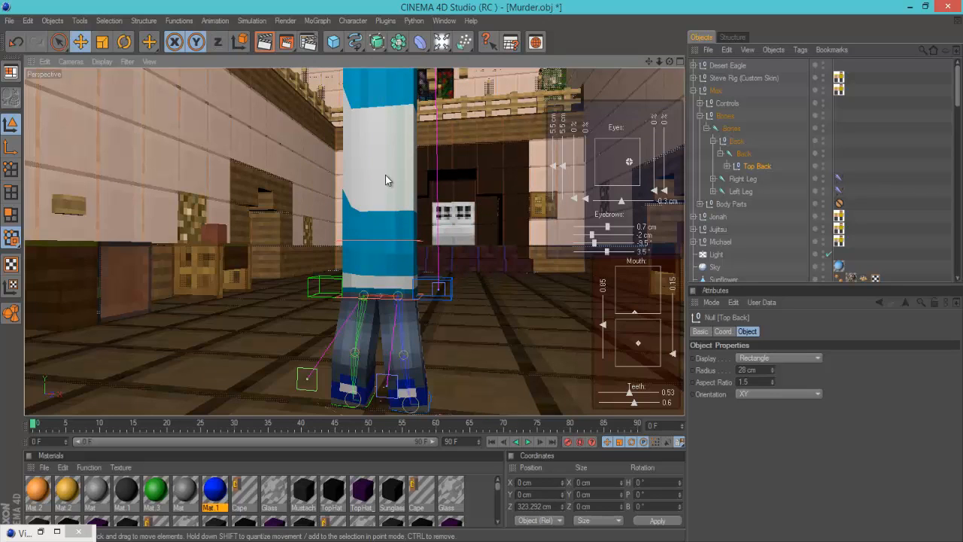
pyautogui.hotkey('ctrl', 'z')
pyautogui.press('z')
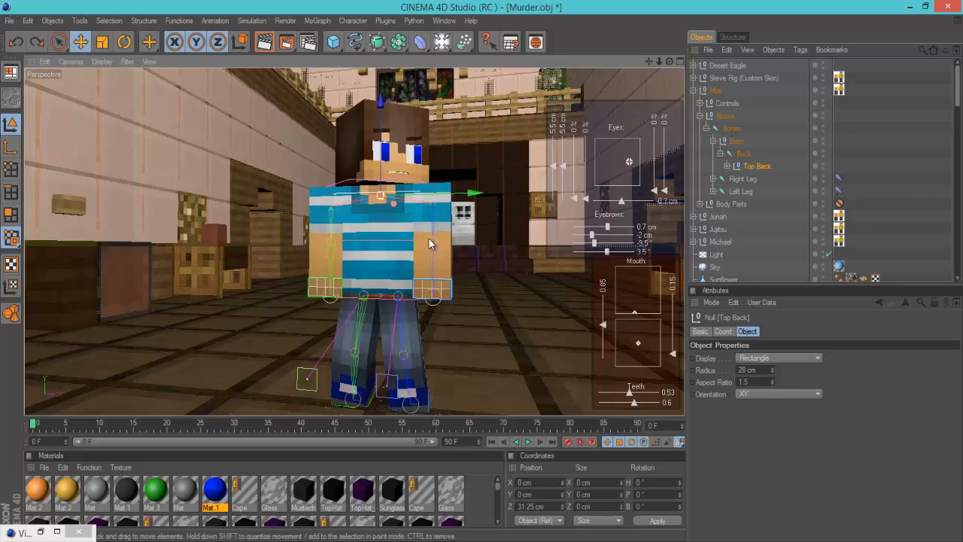
# - Expand the Top Back bone, select its Neck control and try to move it, and undo the move
pyautogui.keyDown('ctrl'); pyautogui.moveTo(734, 170); pyautogui.dragTo(727, 173); pyautogui.keyUp('ctrl')
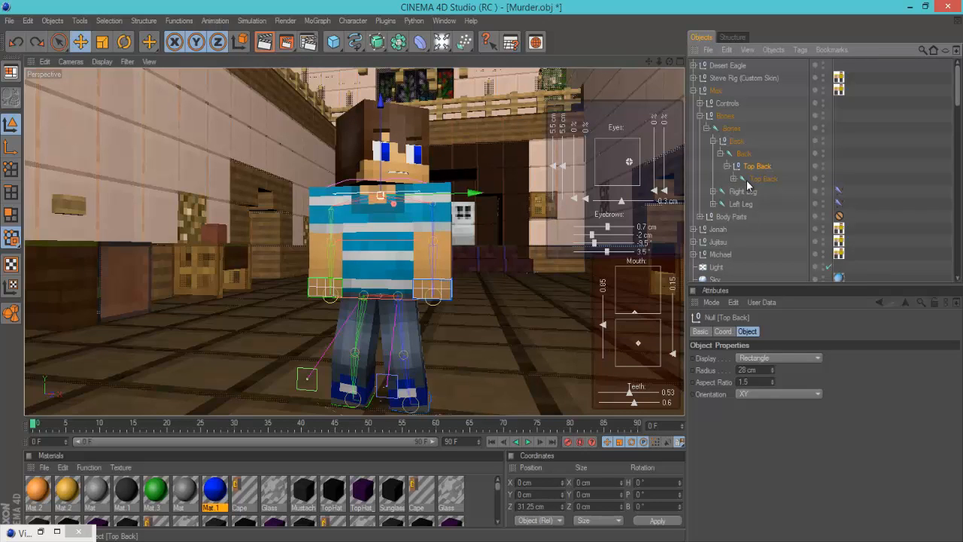
pyautogui.click(745, 182)
pyautogui.click(733, 178)
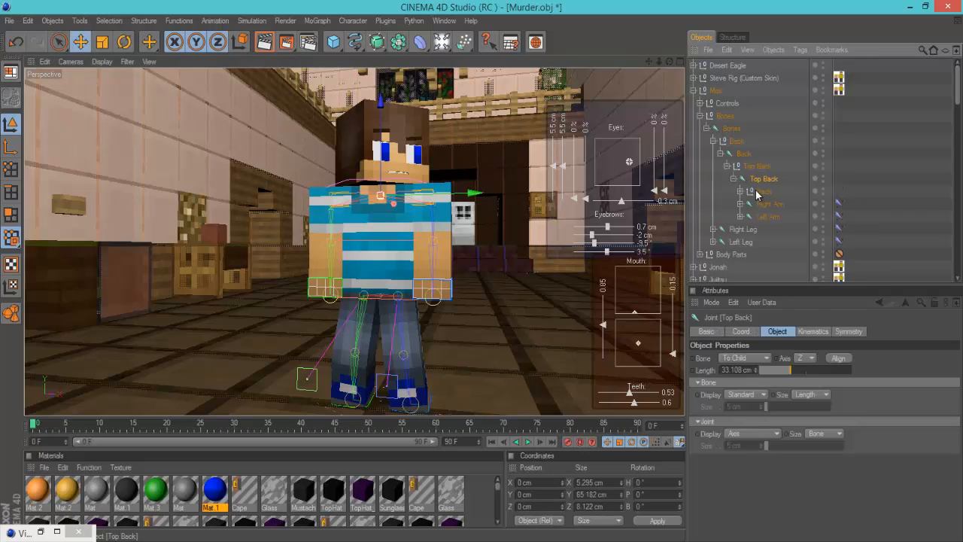
pyautogui.click(763, 191)
pyautogui.moveTo(483, 269); pyautogui.dragTo(482, 275)
pyautogui.hotkey('ctrl', 'z')
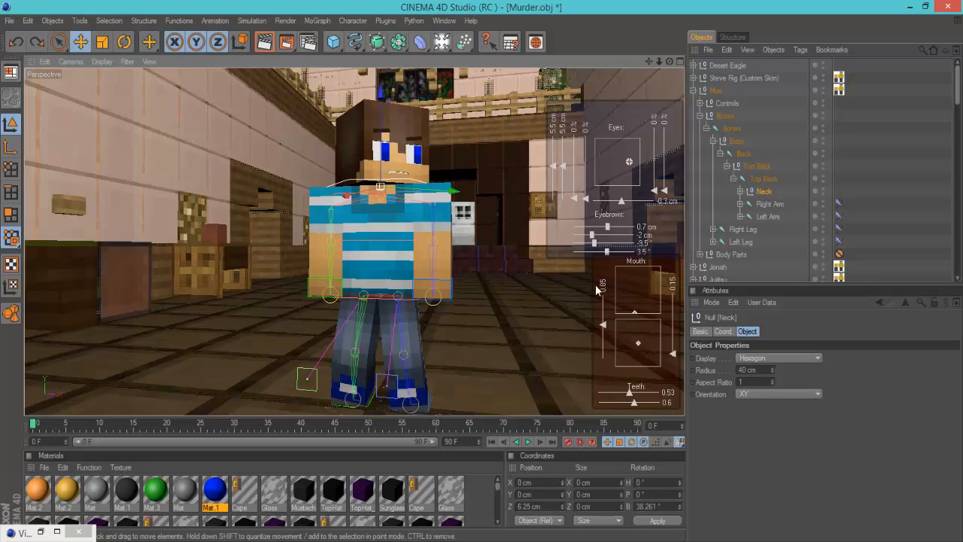
# - Try to lower the Head joint under Max's Neck bone and undo the move
pyautogui.click(741, 192)
pyautogui.click(747, 204)
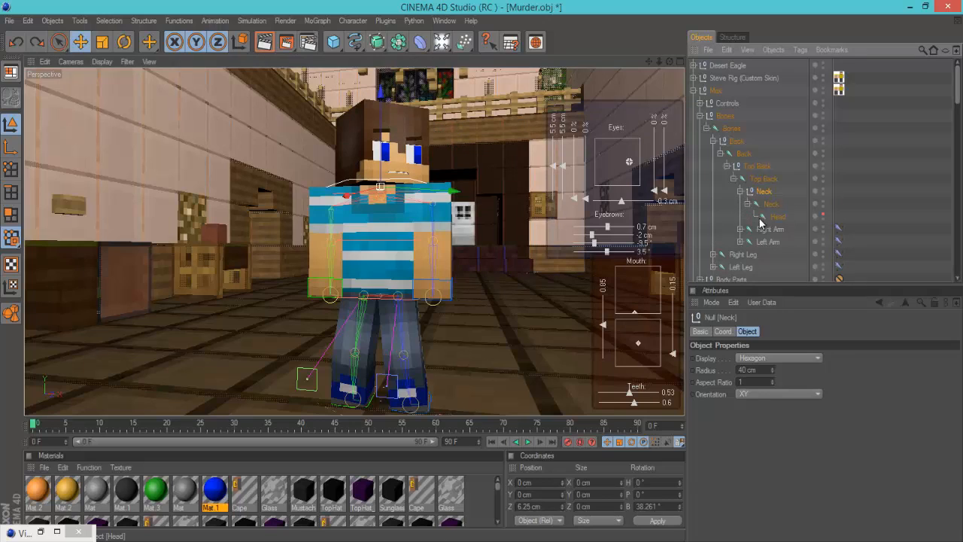
pyautogui.click(774, 216)
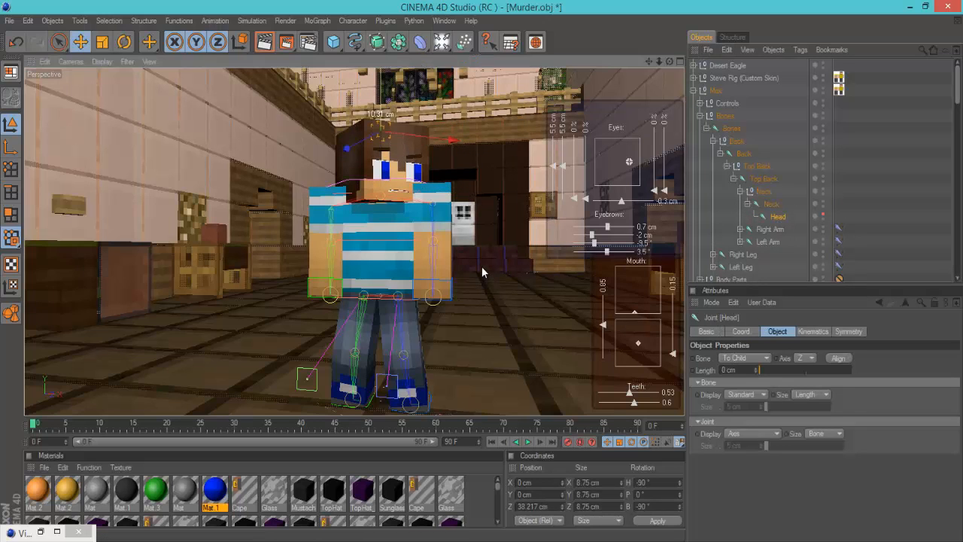
pyautogui.hotkey('ctrl', 'z')
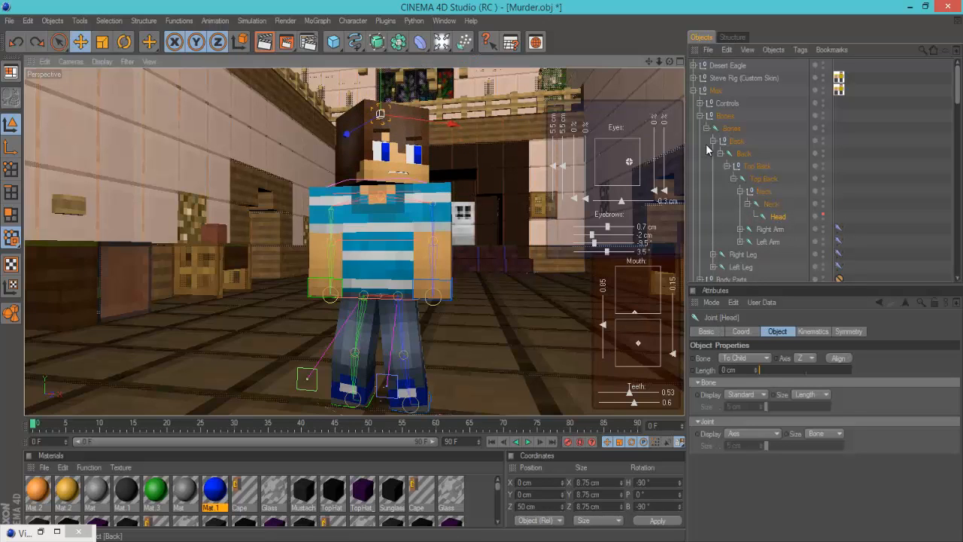
# - Collapse the Bones group and the whole Max rig in the object hierarchy
pyautogui.click(380, 287)
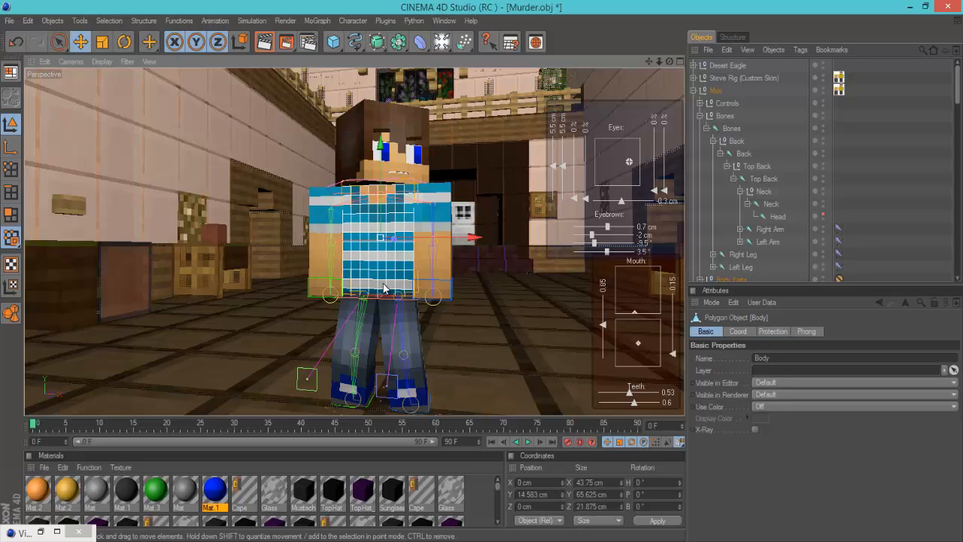
pyautogui.click(701, 118)
pyautogui.click(699, 116)
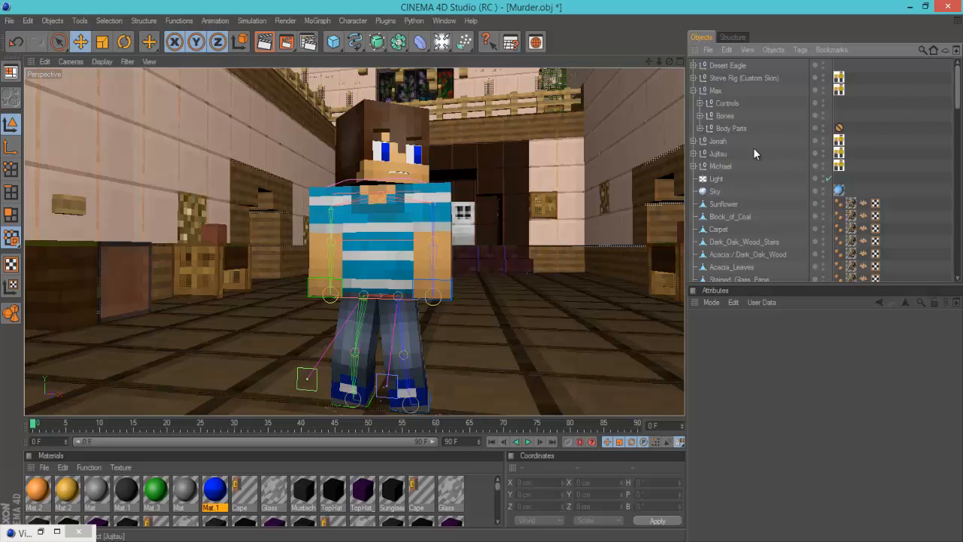
pyautogui.click(692, 90)
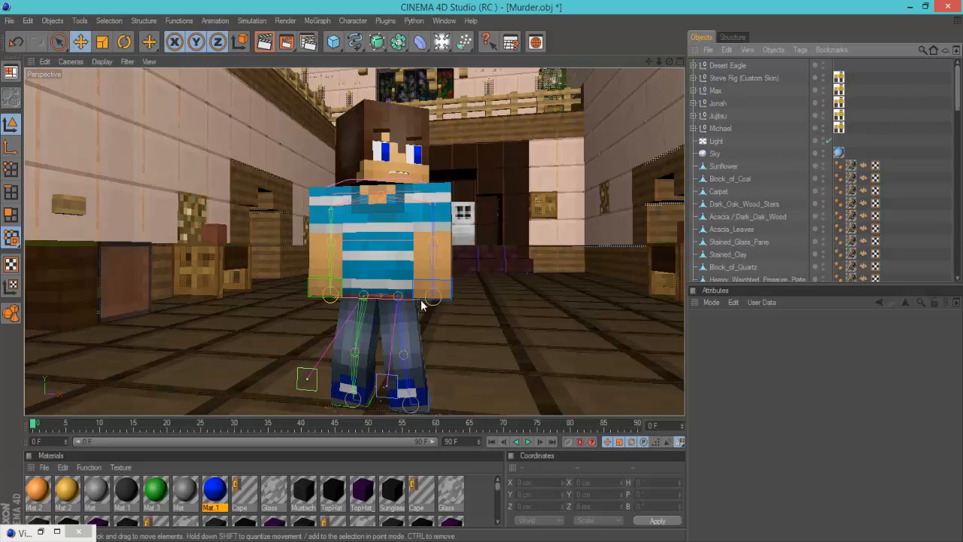
# - Pick the right-hand control in the Visual Selector and raise Max's right forearm, moving it to about X -31 cm, Z 14 cm
pyautogui.click(42, 533)
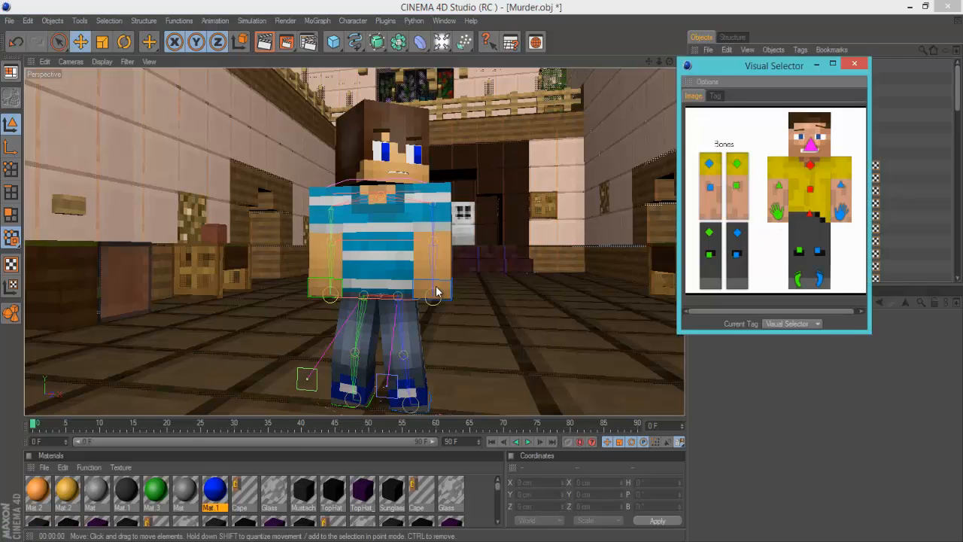
pyautogui.click(841, 217)
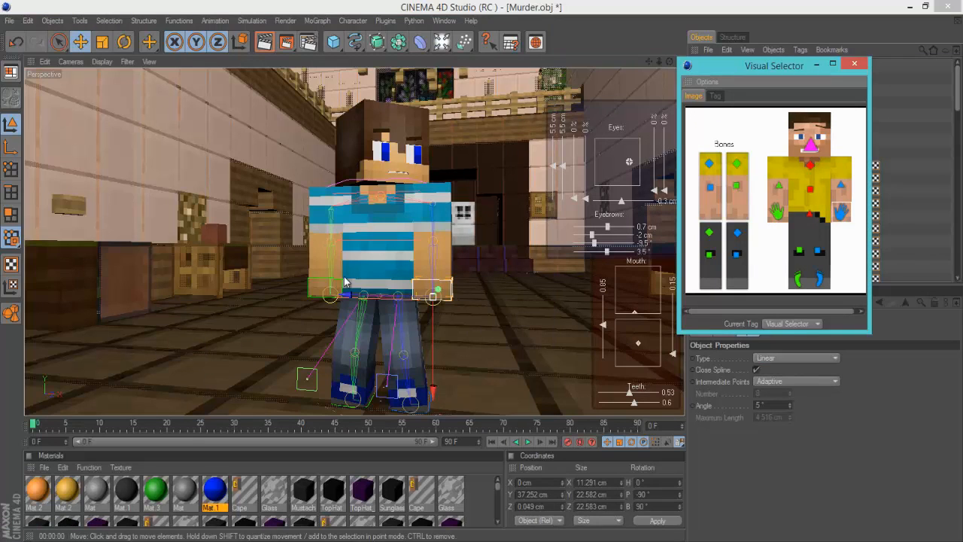
pyautogui.click(777, 212)
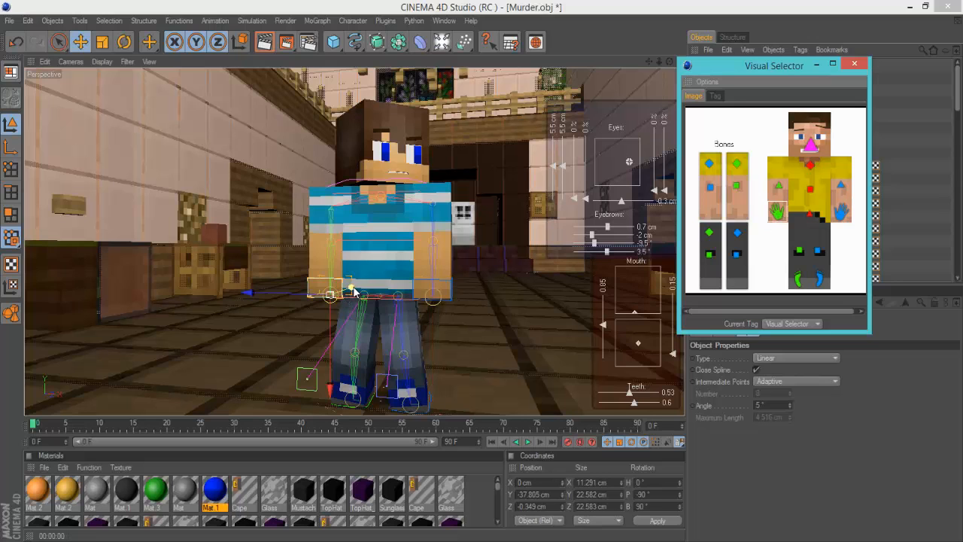
pyautogui.moveTo(353, 286); pyautogui.dragTo(484, 275)
pyautogui.moveTo(335, 267); pyautogui.dragTo(325, 291)
pyautogui.moveTo(482, 286); pyautogui.dragTo(483, 277)
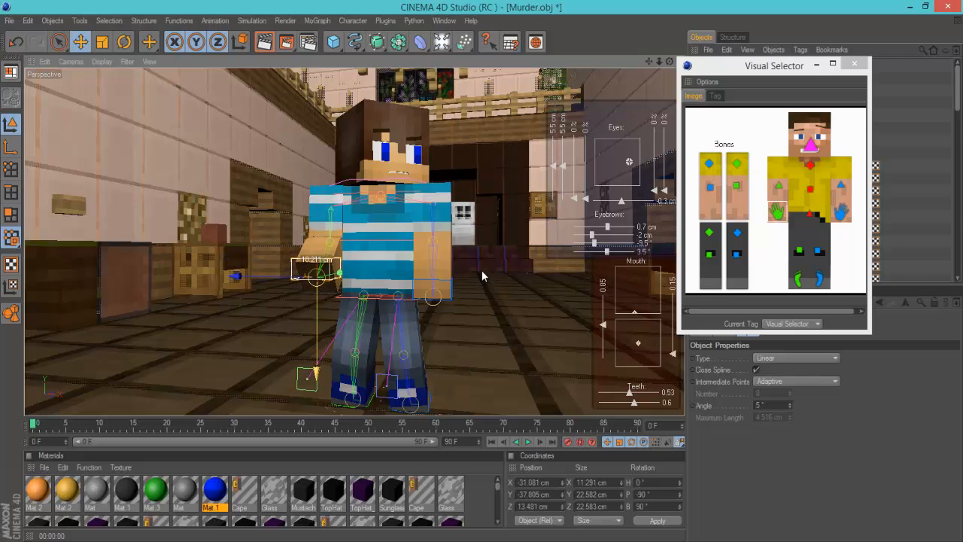
pyautogui.click(816, 65)
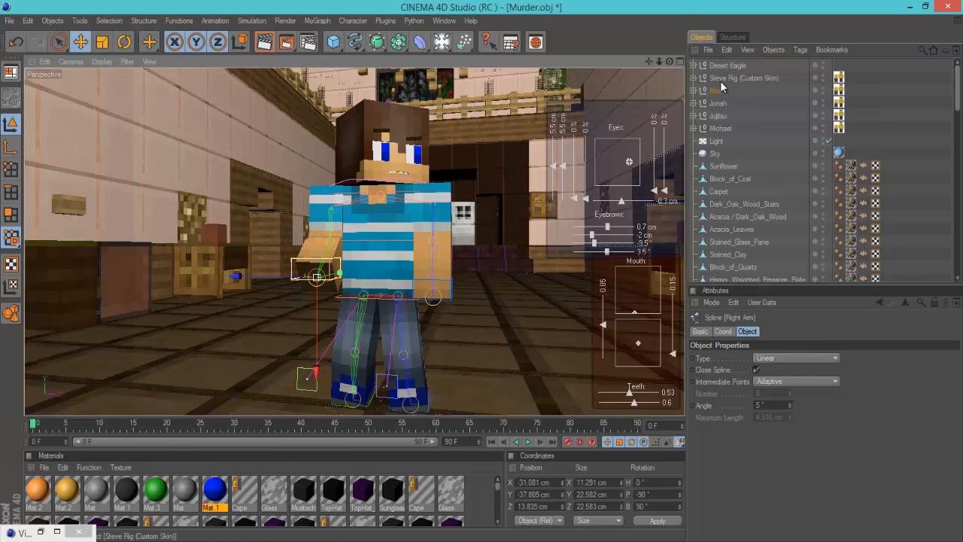
# - Inspect the parts grouped under Desert Eagle and locate the gun in the scene
pyautogui.click(721, 79)
pyautogui.click(728, 66)
pyautogui.scroll(-5, 572, 189)
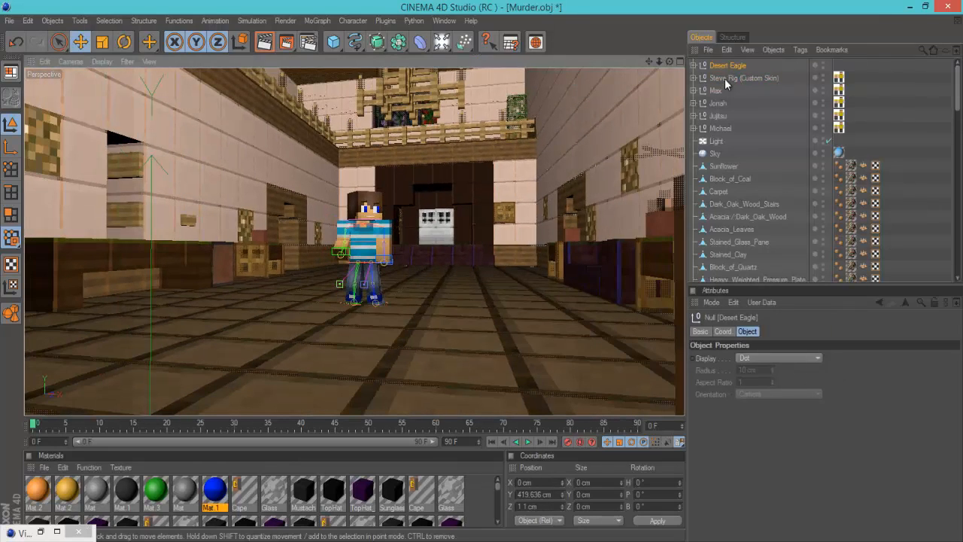
pyautogui.click(693, 65)
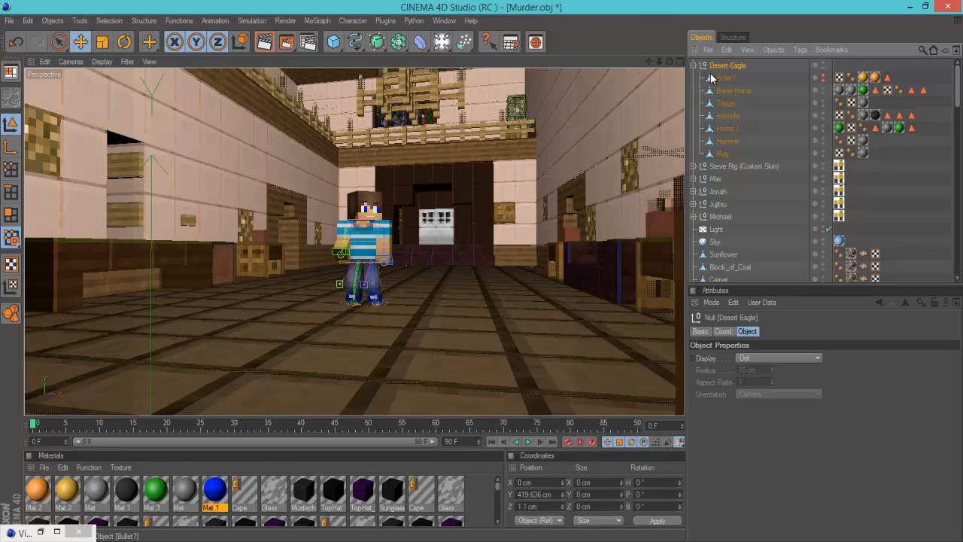
pyautogui.click(722, 77)
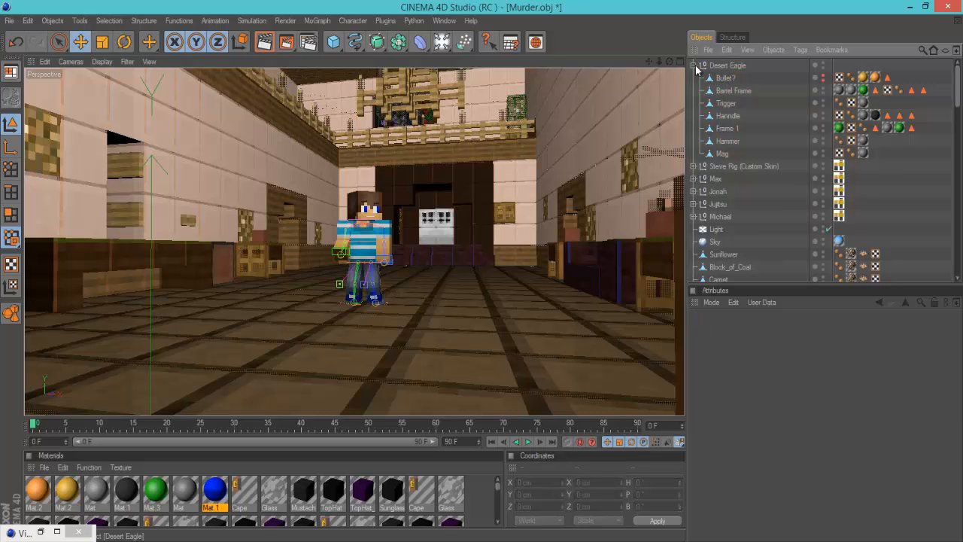
pyautogui.click(693, 66)
pyautogui.scroll(6, 647, 88)
pyautogui.scroll(3, 605, 110)
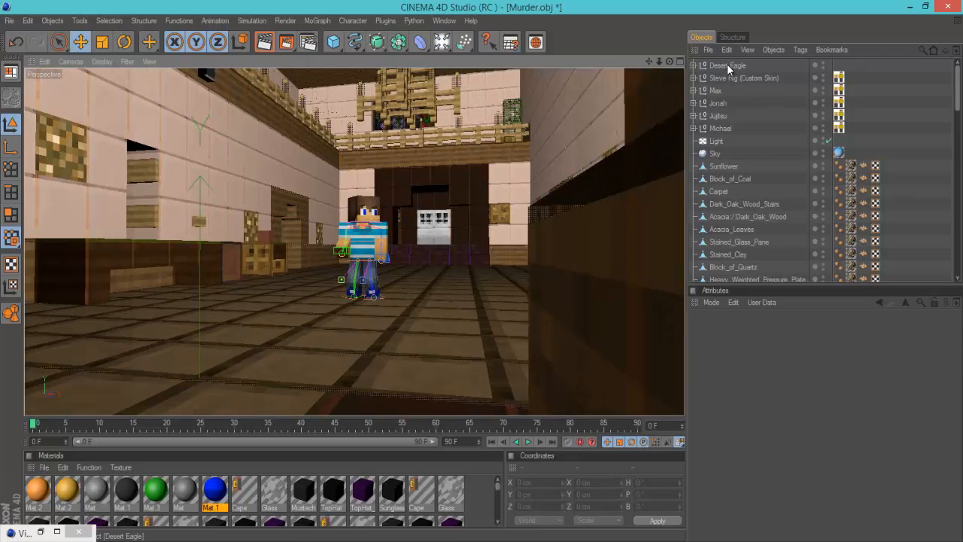
# - Move the Desert Eagle across the room and down beside Max, to about Y 307 cm, Z 386 cm
pyautogui.click(726, 66)
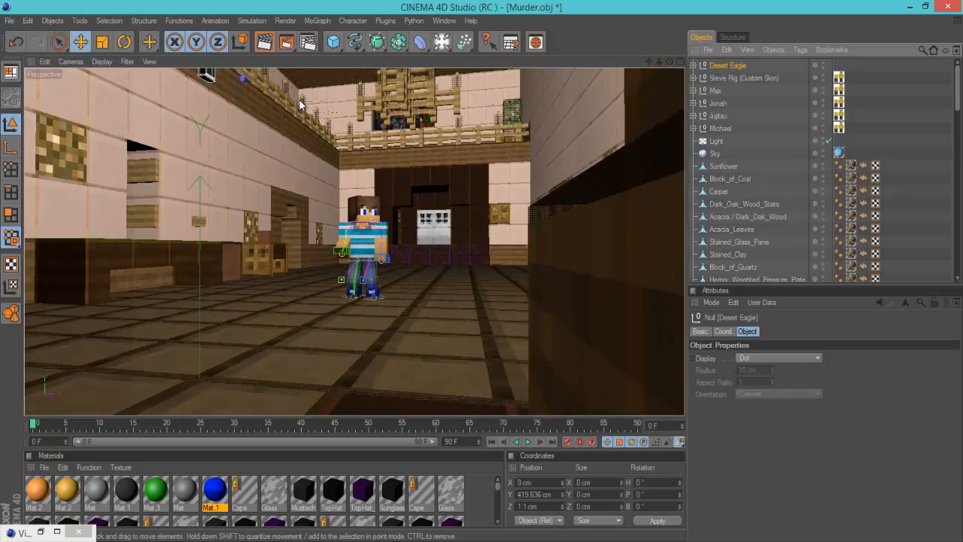
pyautogui.moveTo(526, 286); pyautogui.dragTo(558, 282)
pyautogui.scroll(2, 191, 96)
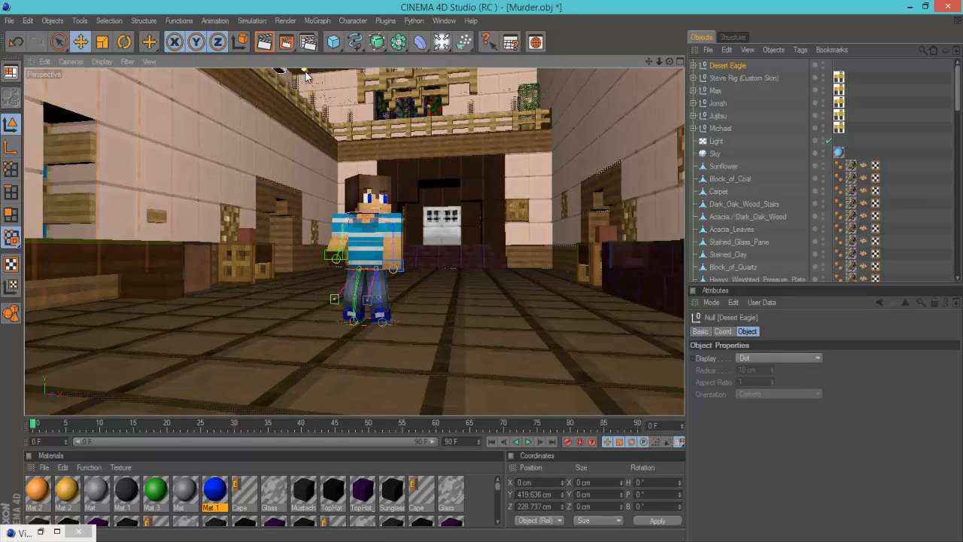
pyautogui.moveTo(303, 70); pyautogui.dragTo(481, 271)
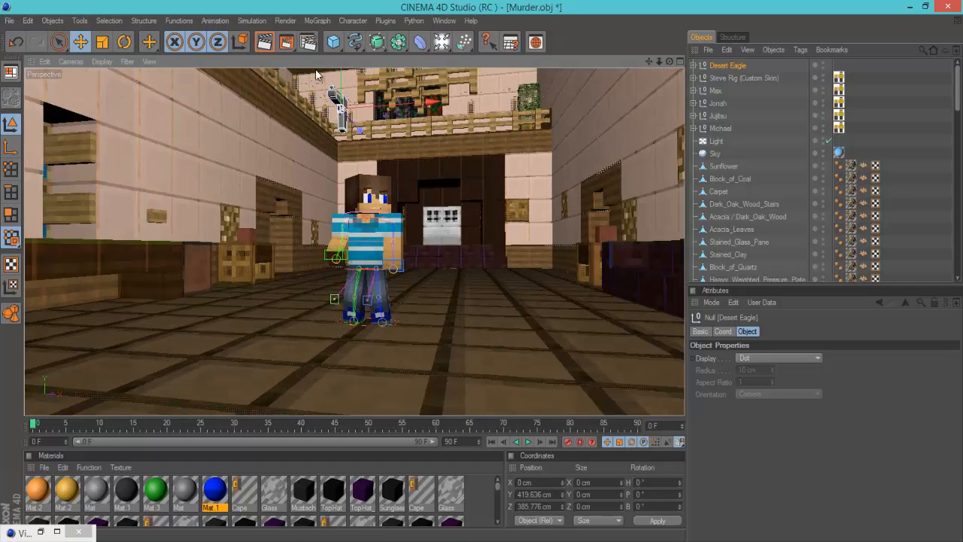
pyautogui.moveTo(340, 81); pyautogui.dragTo(481, 258)
pyautogui.scroll(4, 377, 103)
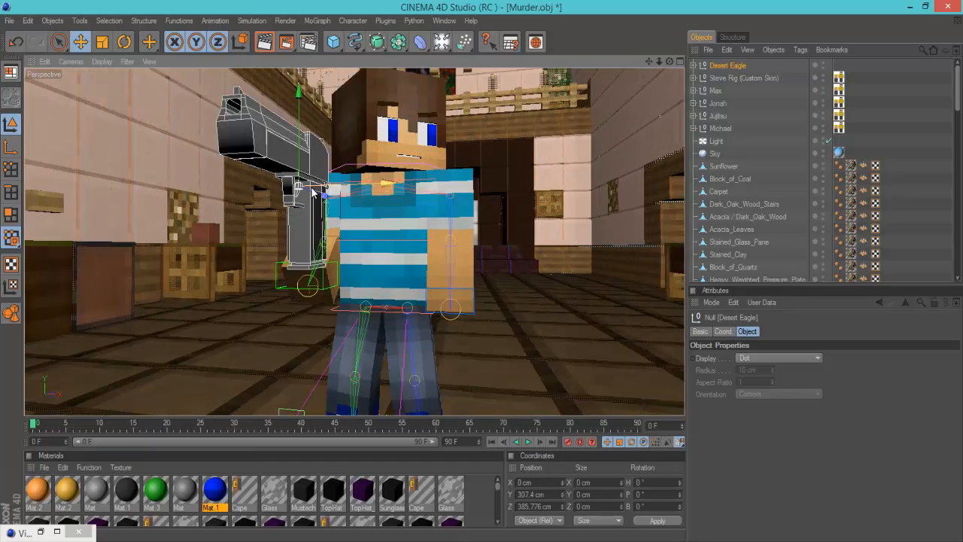
# - Position the Desert Eagle at Max's right hand, at about X -37 cm, Y 295 cm, Z 484 cm
pyautogui.moveTo(326, 192); pyautogui.dragTo(401, 211)
pyautogui.moveTo(289, 153); pyautogui.dragTo(481, 267)
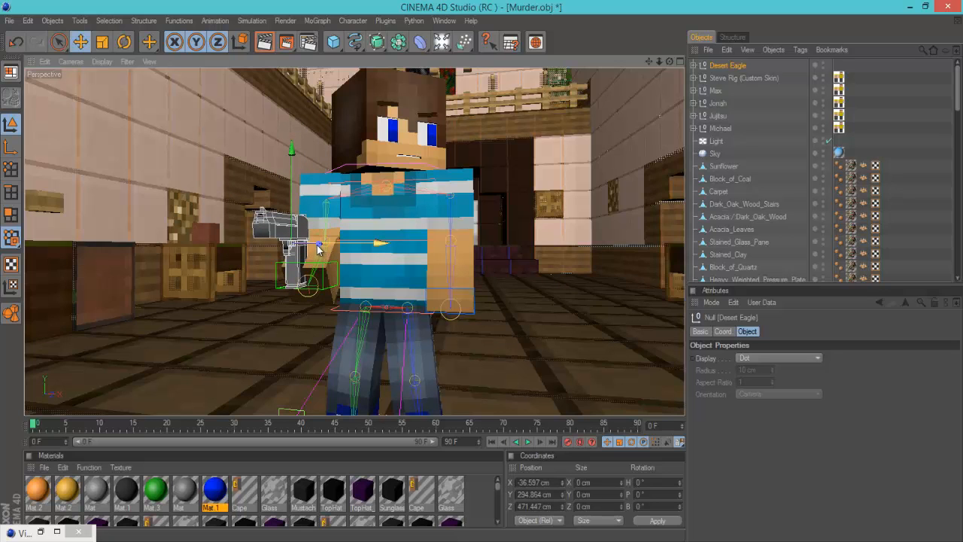
pyautogui.moveTo(668, 61); pyautogui.dragTo(482, 270)
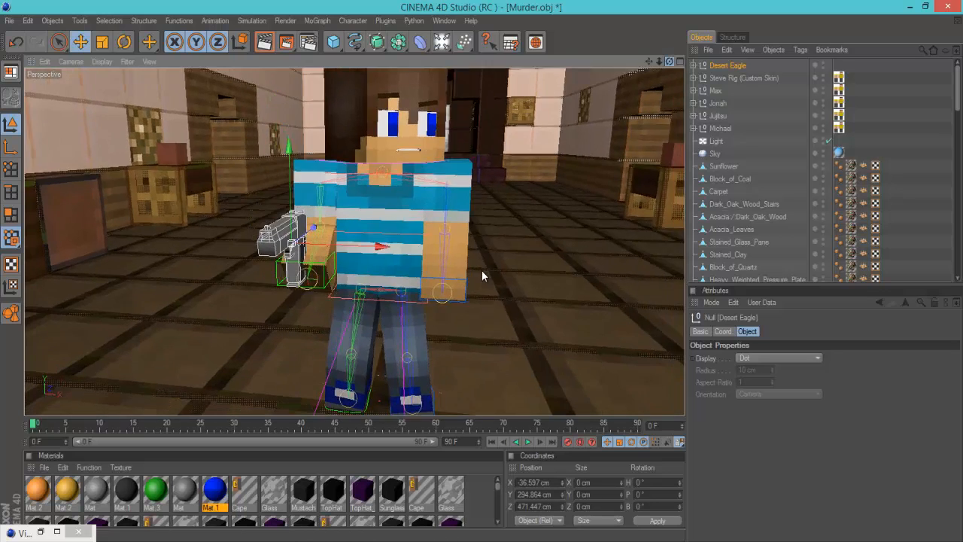
pyautogui.moveTo(313, 230); pyautogui.dragTo(481, 270)
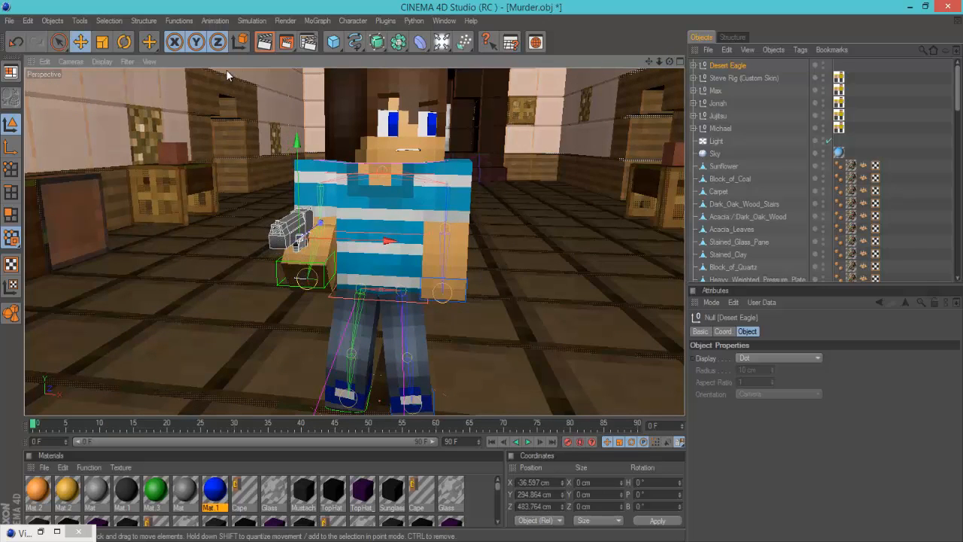
# - Pitch the Desert Eagle about 23° to follow the forearm and nudge it to about X -34 cm, Y 293 cm, Z 479 cm
pyautogui.click(125, 42)
pyautogui.moveTo(281, 230); pyautogui.dragTo(279, 248)
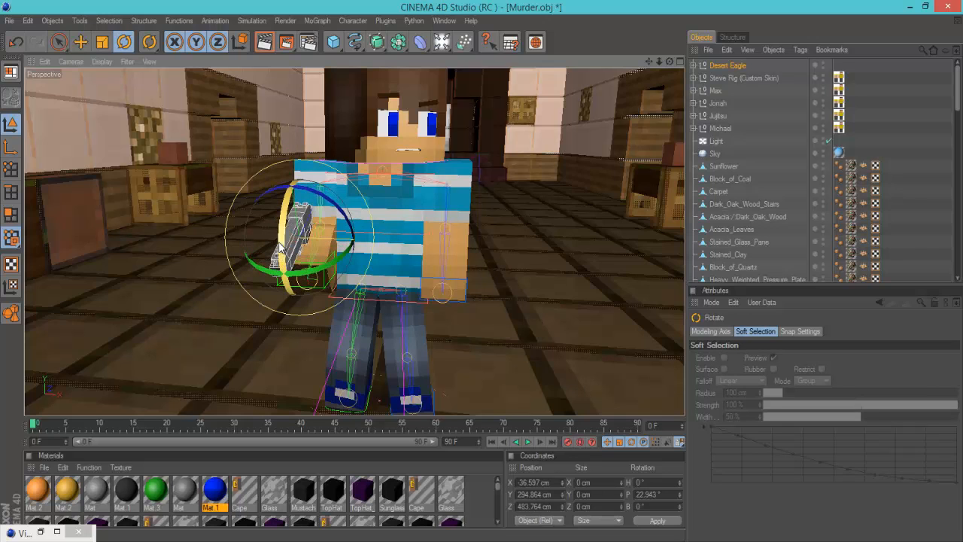
pyautogui.click(81, 42)
pyautogui.moveTo(479, 277); pyautogui.dragTo(480, 270)
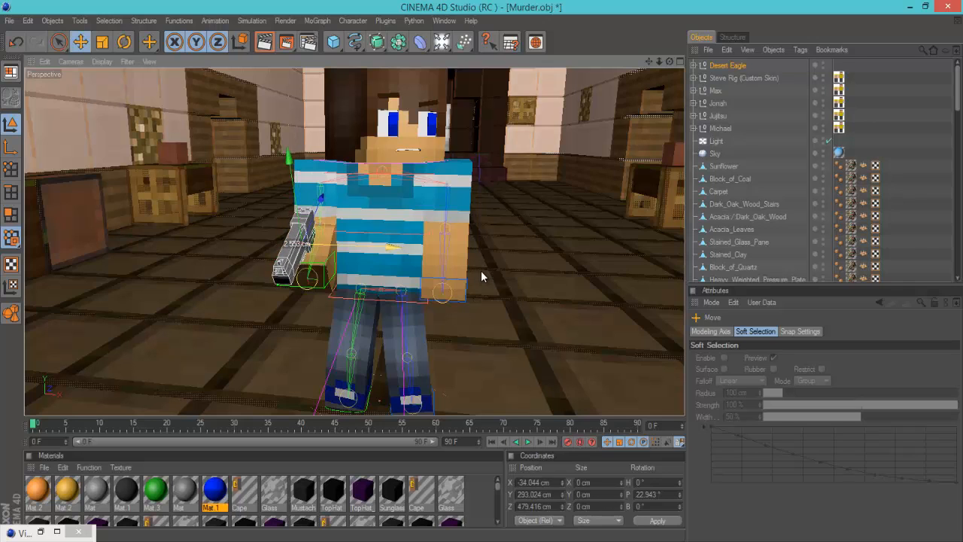
# - Equip the Max rig with the Sword (Left) tool in its user data, leaving the other tools off
pyautogui.click(711, 91)
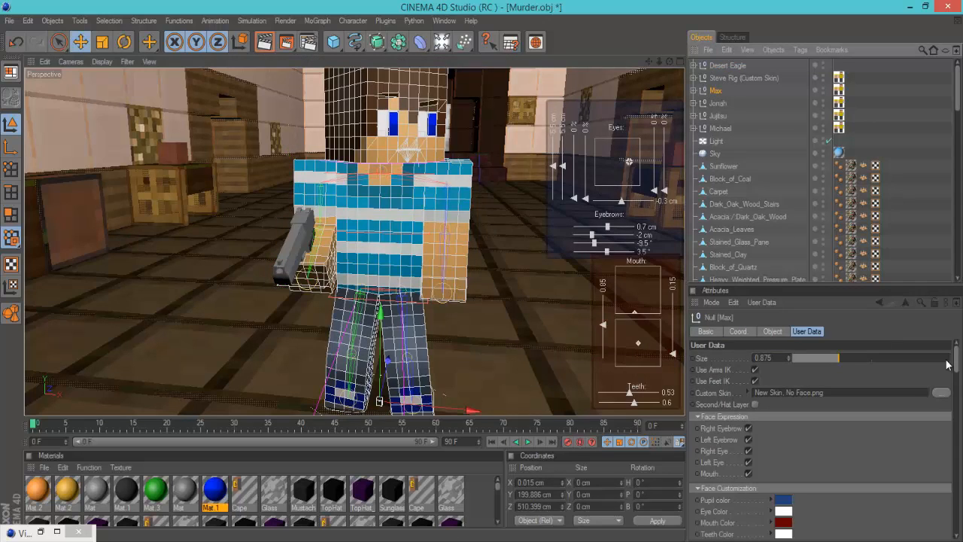
pyautogui.moveTo(957, 376); pyautogui.dragTo(951, 491)
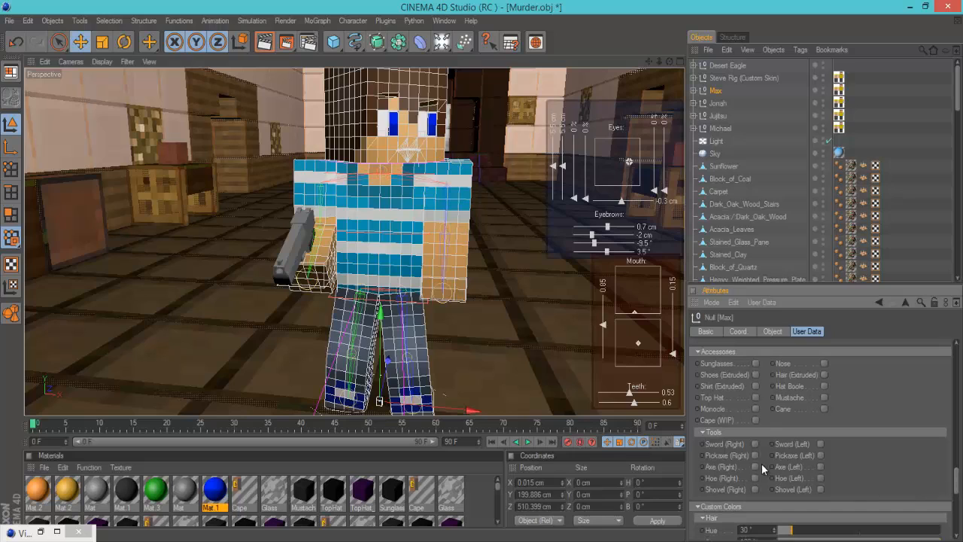
pyautogui.click(755, 444)
pyautogui.click(820, 444)
pyautogui.click(819, 444)
pyautogui.click(820, 455)
pyautogui.click(819, 455)
pyautogui.click(820, 443)
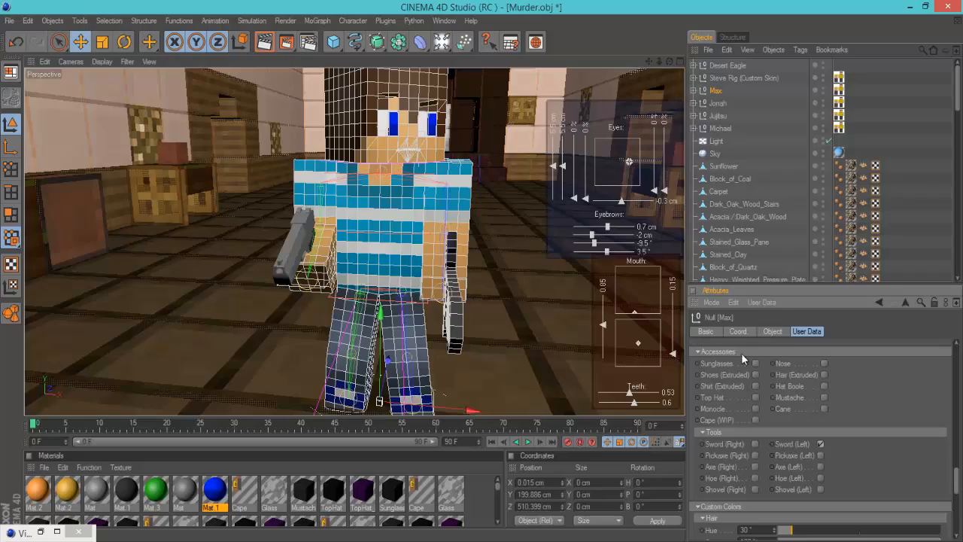
# - Render a preview of Max holding the gun and sword from a side angle
pyautogui.moveTo(670, 60); pyautogui.dragTo(482, 277)
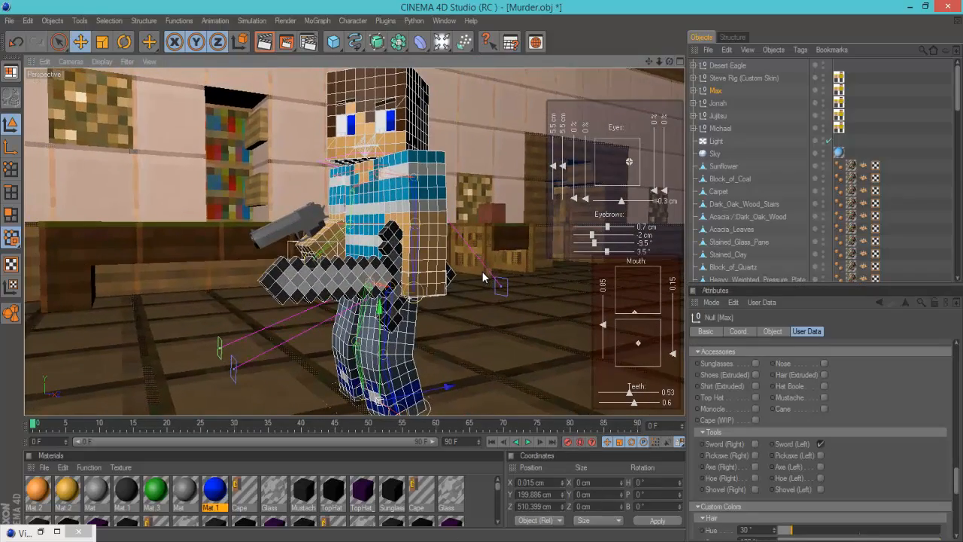
pyautogui.click(263, 44)
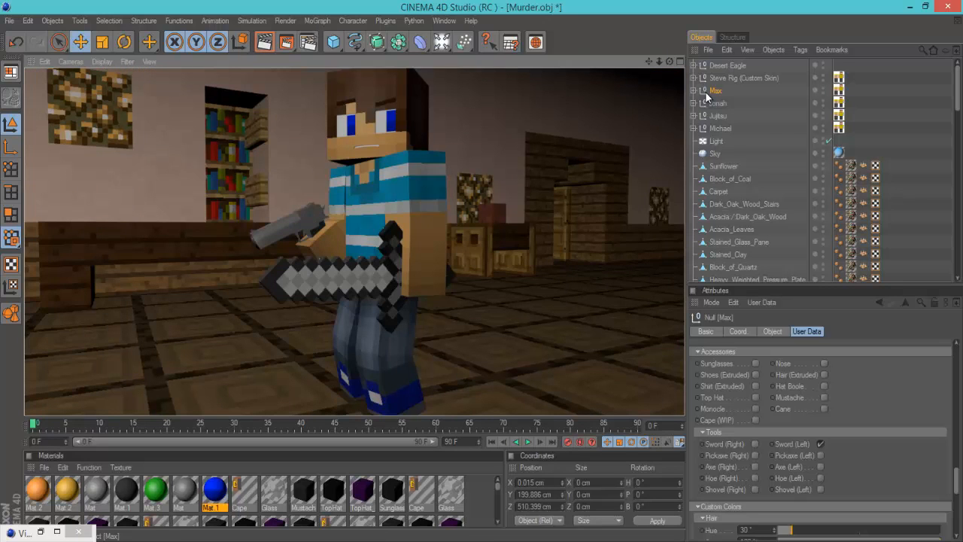
# - Try adjusting the Material setting of the sword in Max's left hand
pyautogui.click(716, 91)
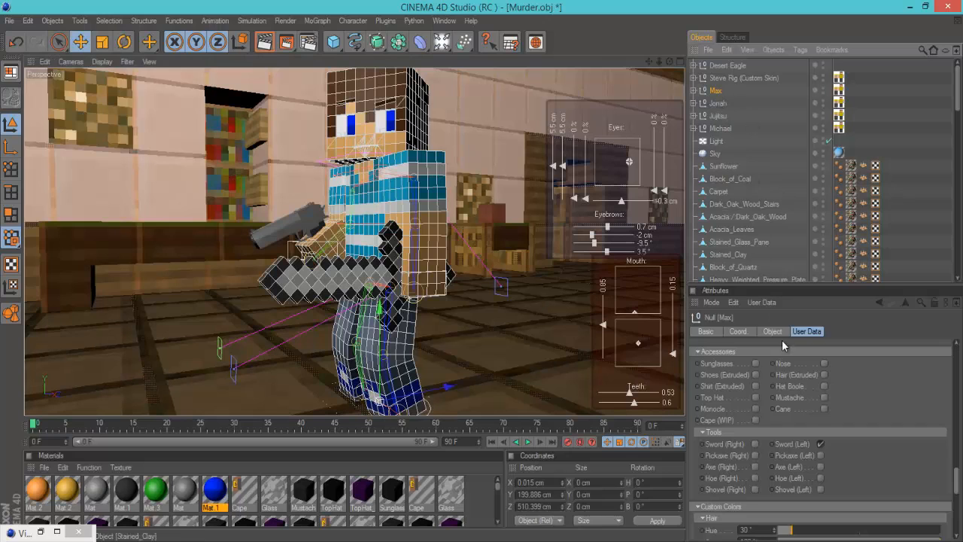
pyautogui.click(348, 272)
pyautogui.moveTo(838, 361)
pyautogui.mouseDown()
pyautogui.moveTo(674, 355)
pyautogui.moveTo(961, 355)
pyautogui.moveTo(877, 343)
pyautogui.moveTo(728, 345)
pyautogui.moveTo(960, 379)
pyautogui.moveTo(837, 378)
pyautogui.mouseUp()
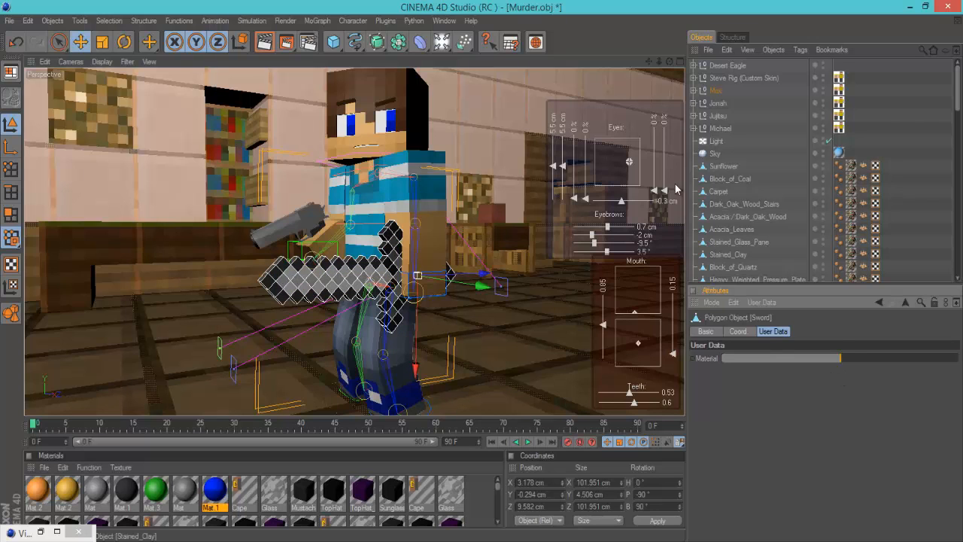
# - Replace Max's left-hand sword by turning off Sword (Left) and turning on Pickaxe (Left)
pyautogui.click(715, 90)
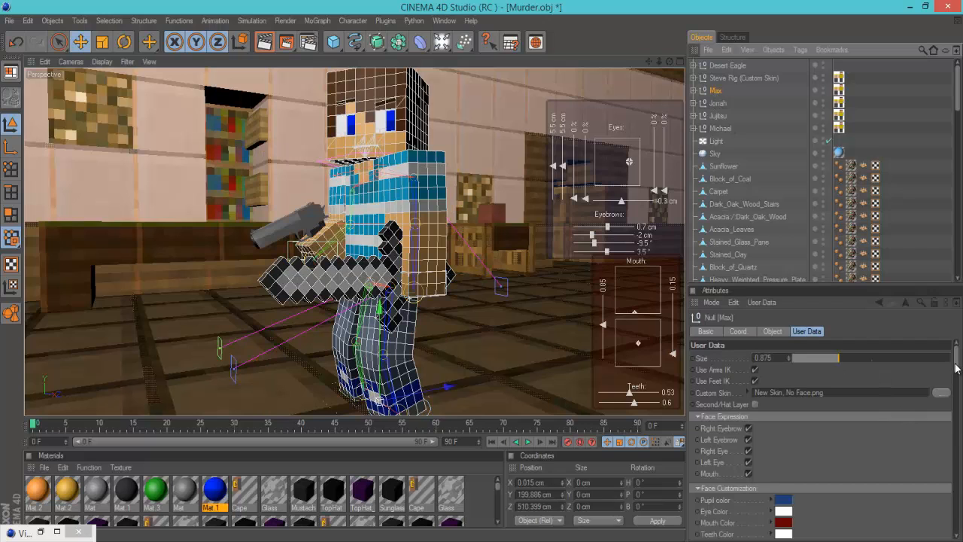
pyautogui.moveTo(955, 368); pyautogui.dragTo(956, 474)
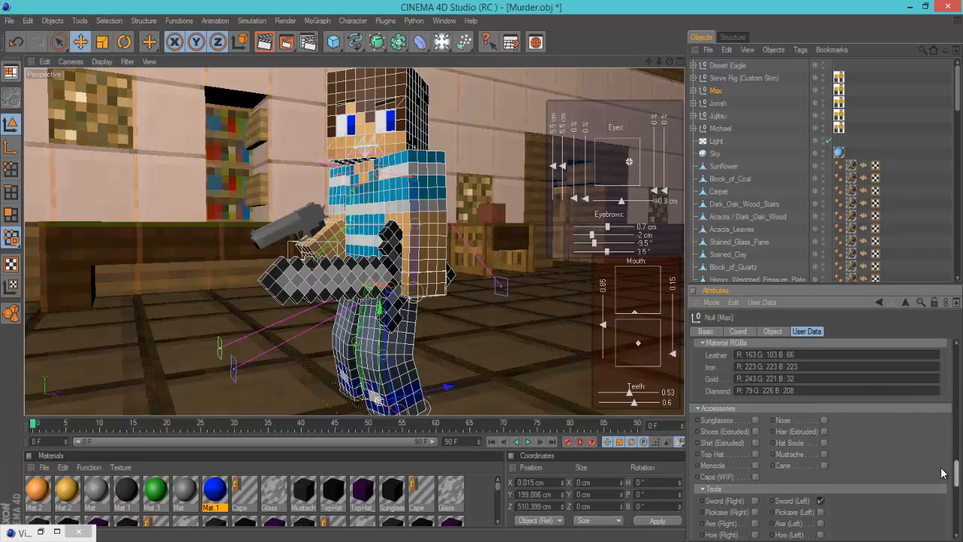
pyautogui.click(820, 501)
pyautogui.click(820, 511)
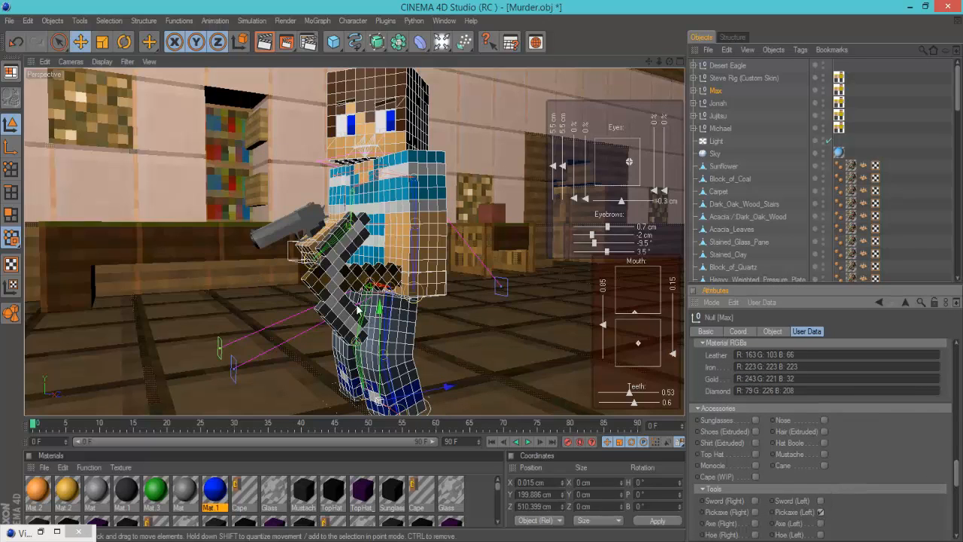
# - Set the Material slider of Max's left-hand pickaxe to its minimum
pyautogui.click(389, 319)
pyautogui.moveTo(799, 359)
pyautogui.mouseDown()
pyautogui.moveTo(769, 359)
pyautogui.moveTo(898, 359)
pyautogui.moveTo(786, 356)
pyautogui.mouseUp()
pyautogui.moveTo(777, 357); pyautogui.dragTo(739, 361)
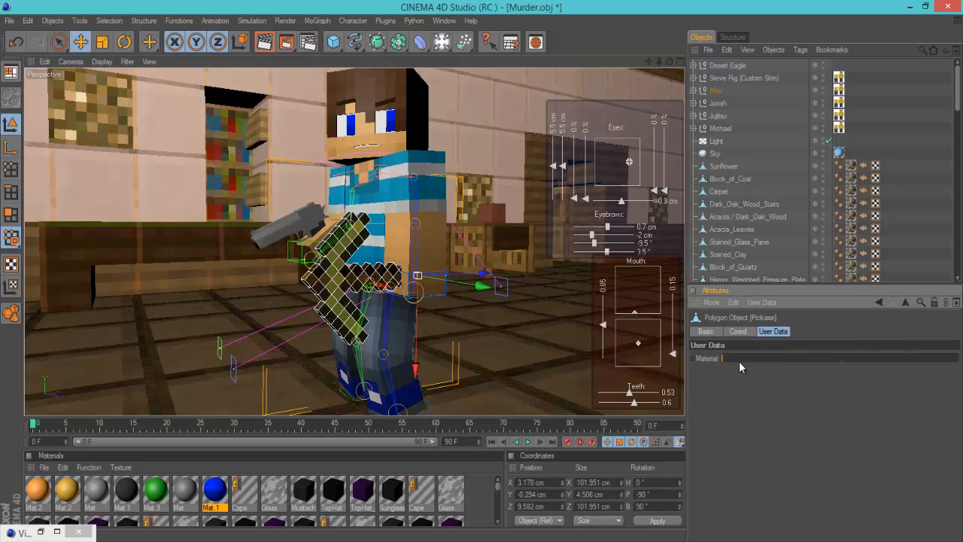
# - Undo the pickaxe's Material change and turn off Pickaxe (Left) in Max's rig options
pyautogui.hotkey('ctrl', 'z')
pyautogui.hotkey('ctrl', 'z')
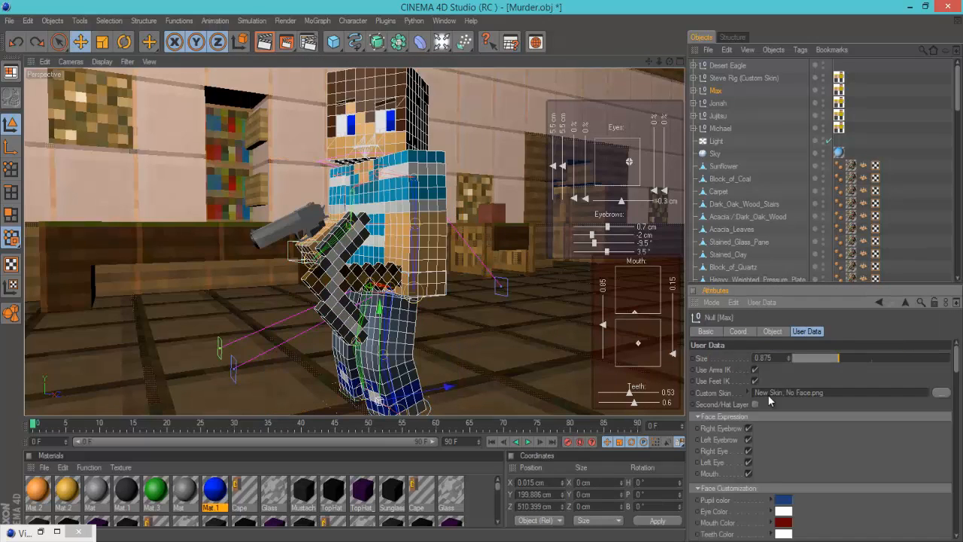
pyautogui.moveTo(960, 367); pyautogui.dragTo(955, 456)
pyautogui.click(820, 450)
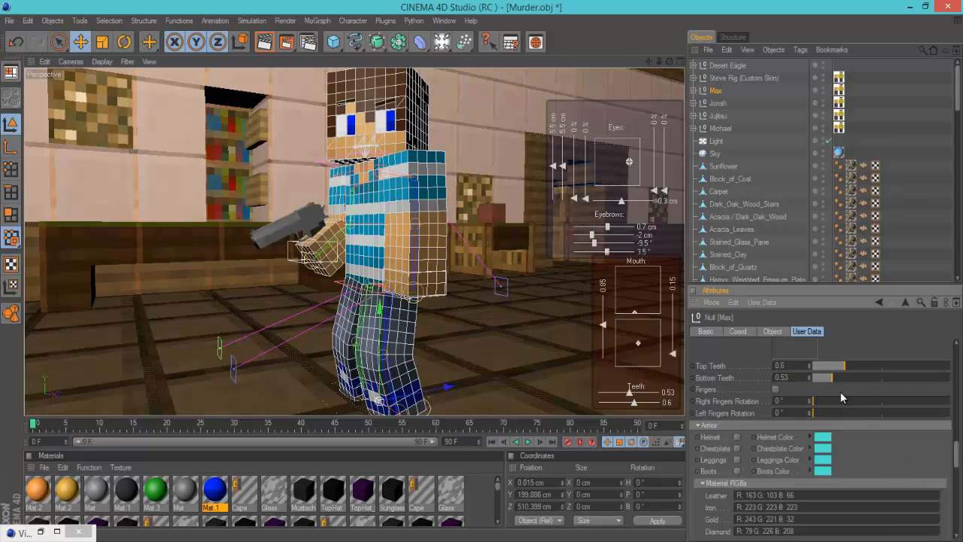
# - Turn on Max's Chestplate and set its color to the iron RGB values: R 223, G 223, B 223
pyautogui.click(736, 449)
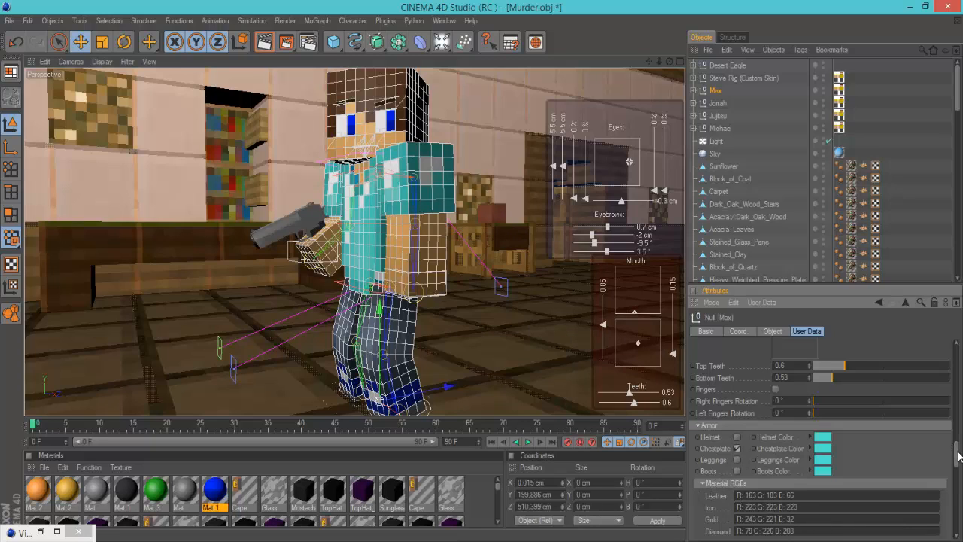
pyautogui.scroll(-3, 957, 453)
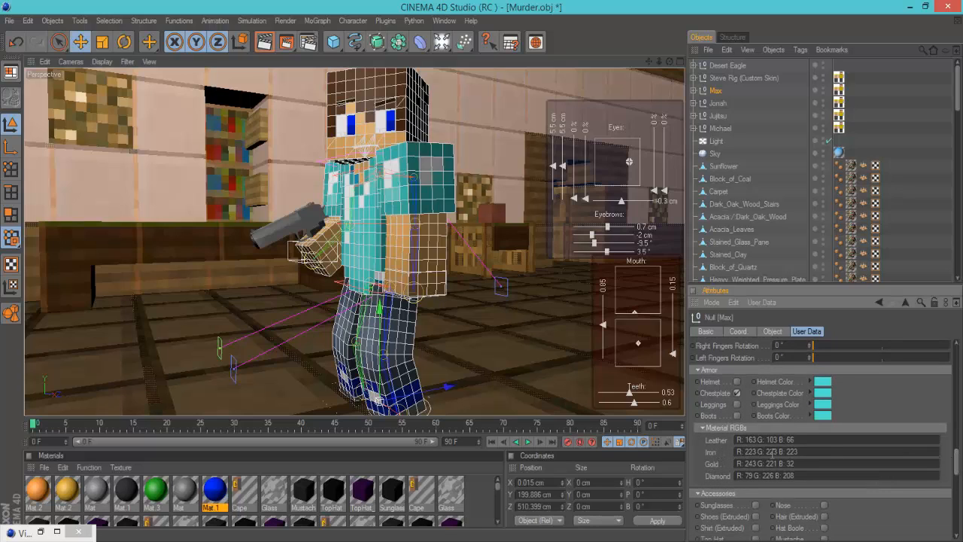
pyautogui.click(824, 403)
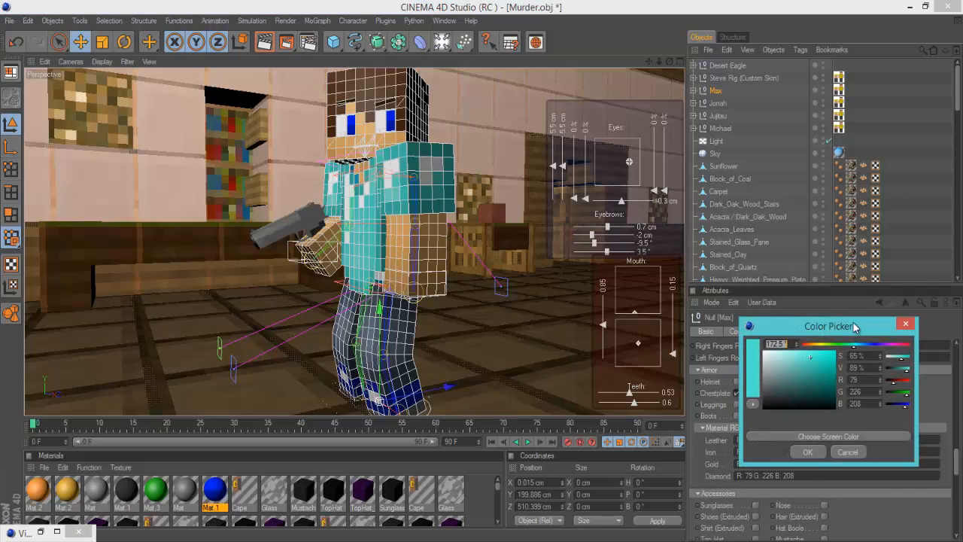
pyautogui.moveTo(853, 326); pyautogui.dragTo(859, 273)
pyautogui.moveTo(862, 328); pyautogui.dragTo(842, 328)
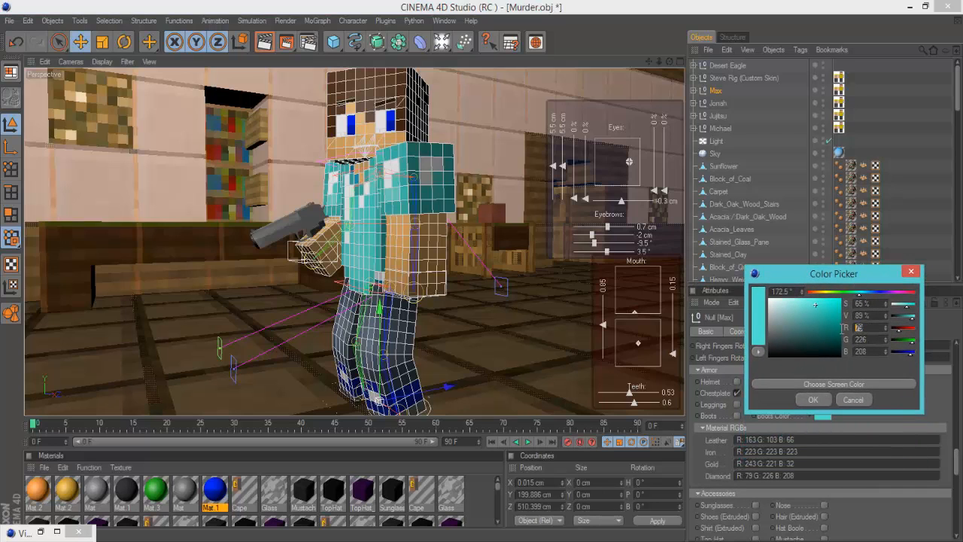
pyautogui.write('223')
pyautogui.doubleClick(869, 340)
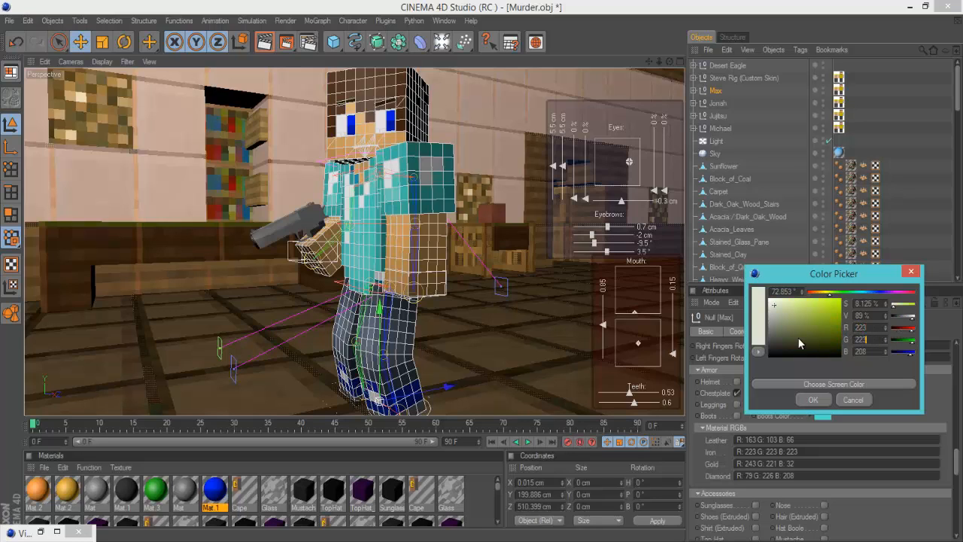
pyautogui.moveTo(872, 352); pyautogui.dragTo(862, 351)
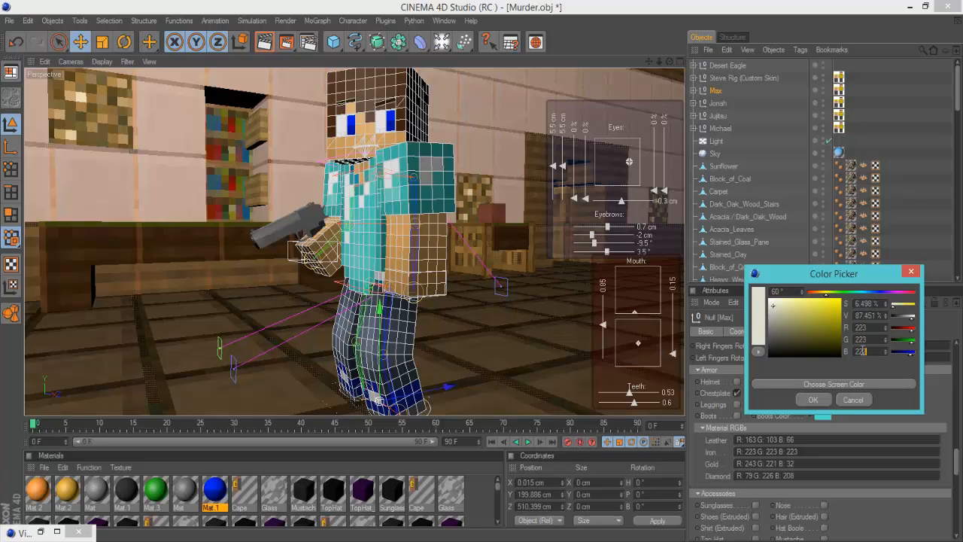
pyautogui.click(813, 400)
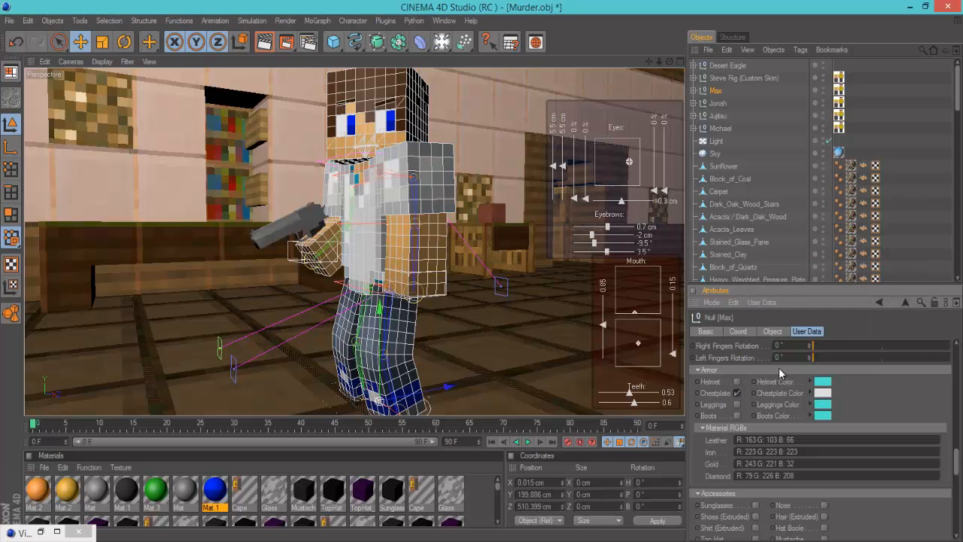
# - Render a preview of Max wearing the iron chestplate and turn the Chestplate off
pyautogui.click(264, 42)
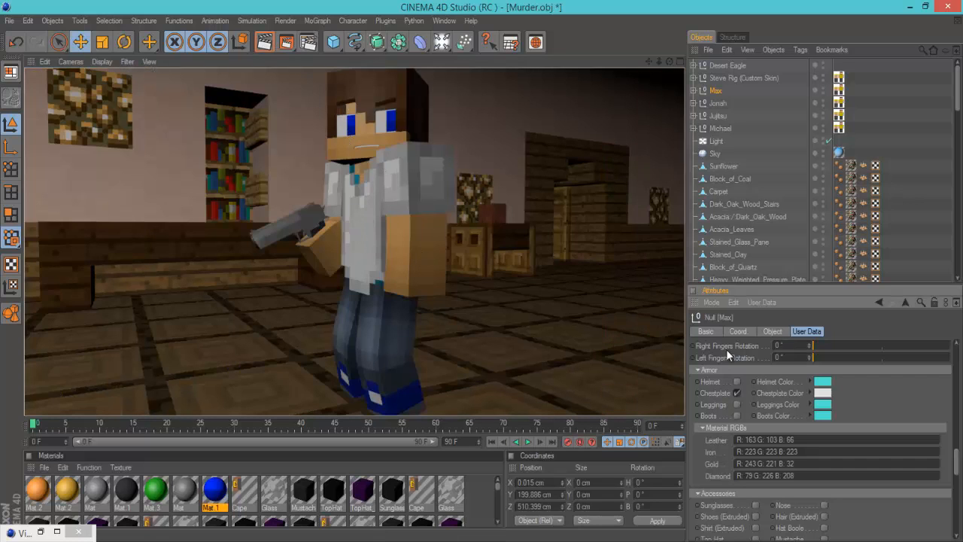
pyautogui.click(736, 392)
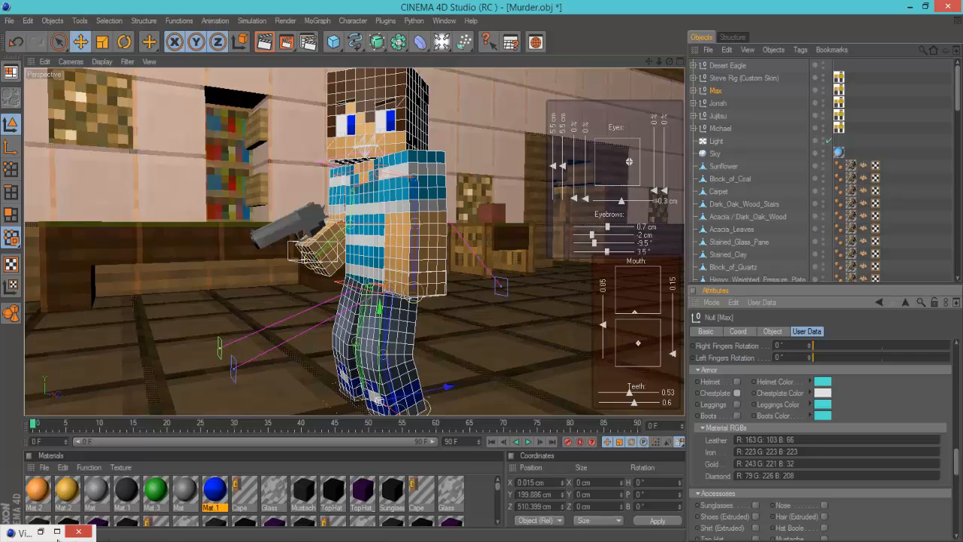
# - Reopen the Visual Selector and reposition Max's left hand control so that his left arm bends
pyautogui.click(42, 532)
pyautogui.moveTo(669, 61); pyautogui.dragTo(482, 271)
pyautogui.click(841, 212)
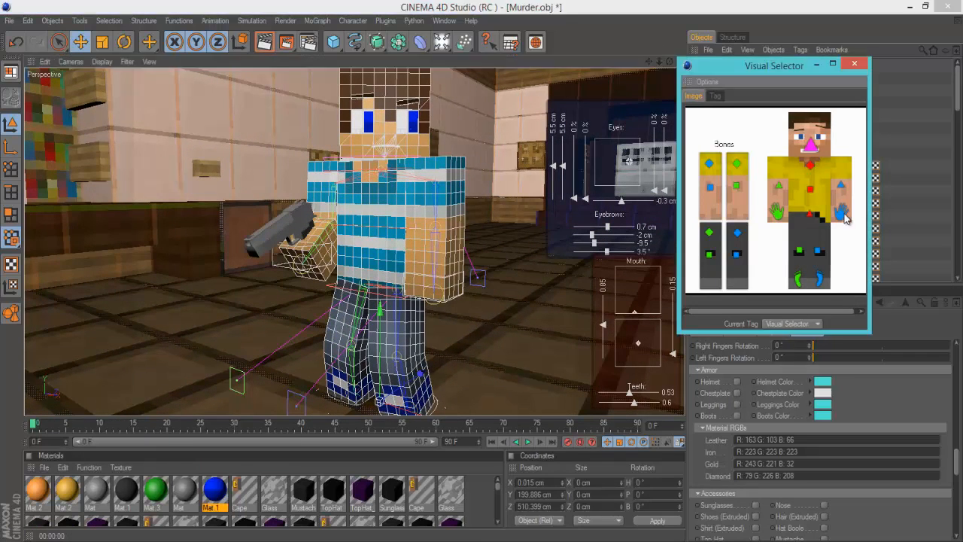
pyautogui.moveTo(396, 295); pyautogui.dragTo(482, 279)
# - Rotate Max's upper chest control to about 10.3° bank and minimize the Visual Selector
pyautogui.click(810, 164)
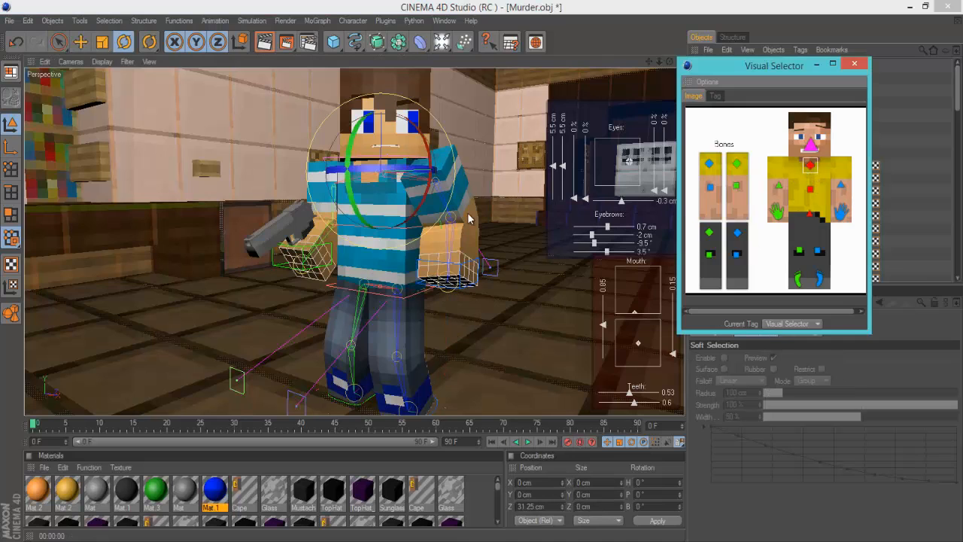
pyautogui.press('r')
pyautogui.moveTo(380, 172); pyautogui.dragTo(357, 175)
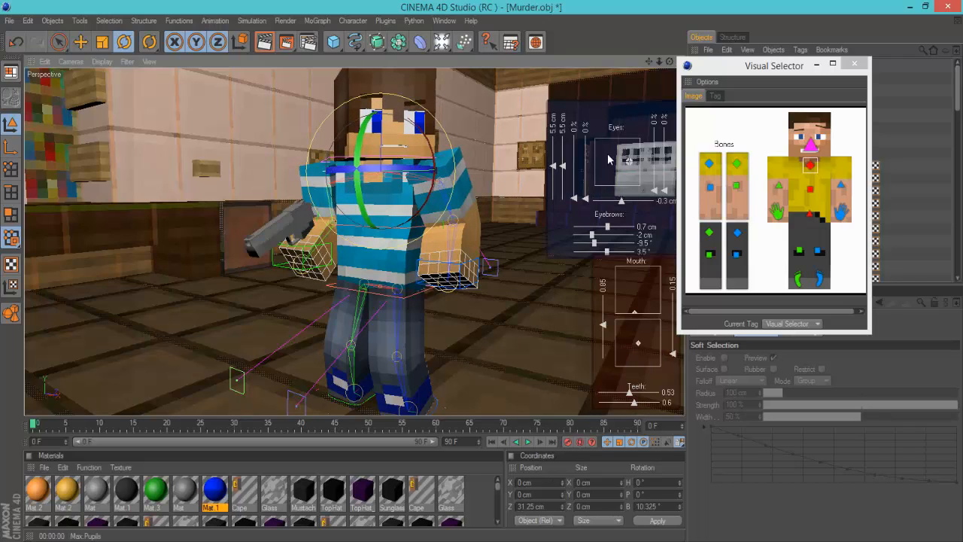
pyautogui.moveTo(649, 62); pyautogui.dragTo(480, 274)
pyautogui.click(817, 66)
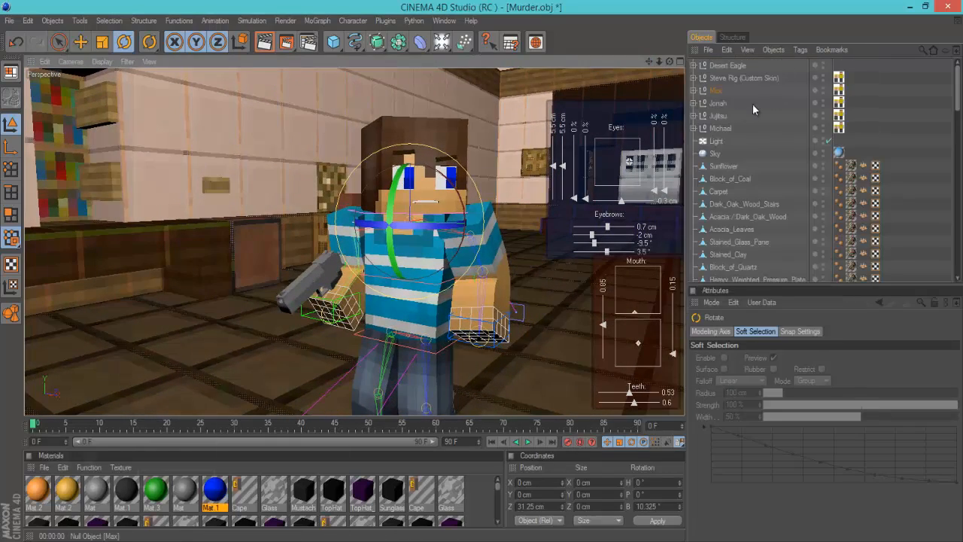
# - Frame the Jonah rig and raise it with the Move tool to about 405 cm in Y
pyautogui.click(717, 103)
pyautogui.press('o')
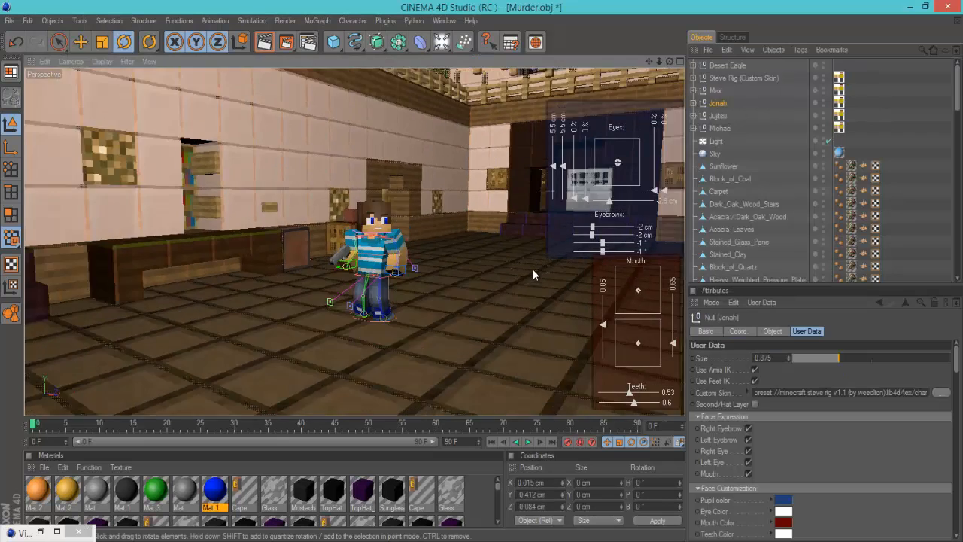
pyautogui.scroll(-5, 531, 272)
pyautogui.click(82, 43)
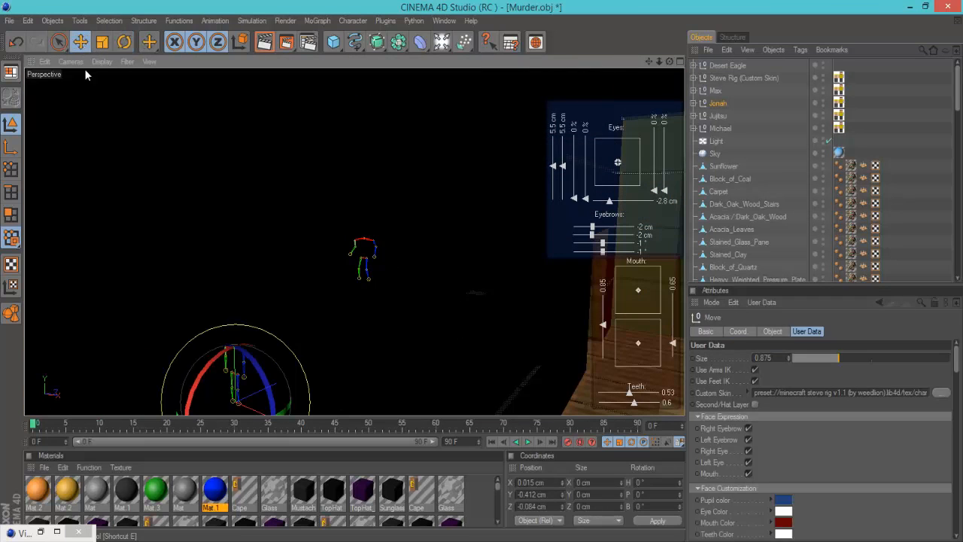
pyautogui.moveTo(240, 358); pyautogui.dragTo(482, 273)
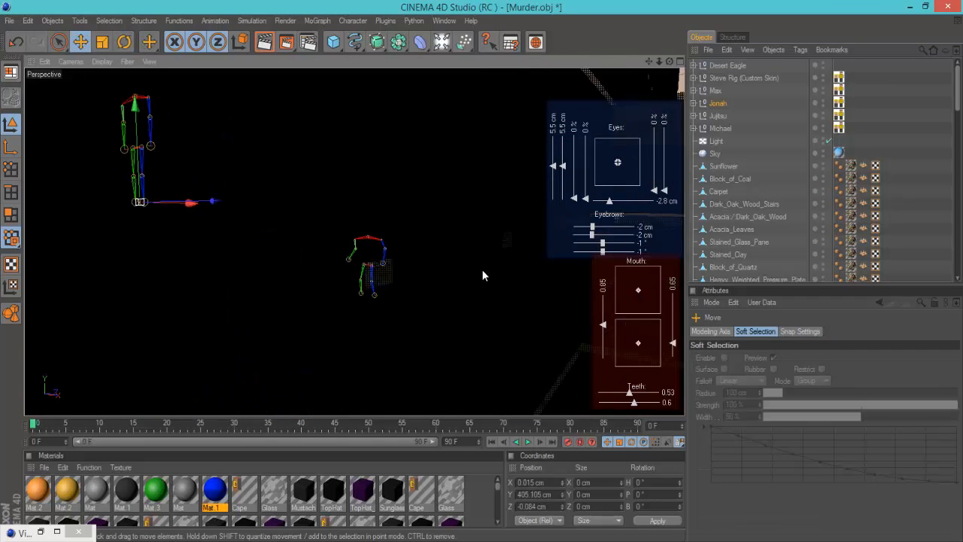
pyautogui.keyDown('alt'); pyautogui.moveTo(482, 271); pyautogui.dragTo(485, 271, button='right'); pyautogui.keyUp('alt')
# - Move Jonah into the room near Max, to about X -91 cm and Z 317 cm
pyautogui.moveTo(125, 182); pyautogui.dragTo(489, 271)
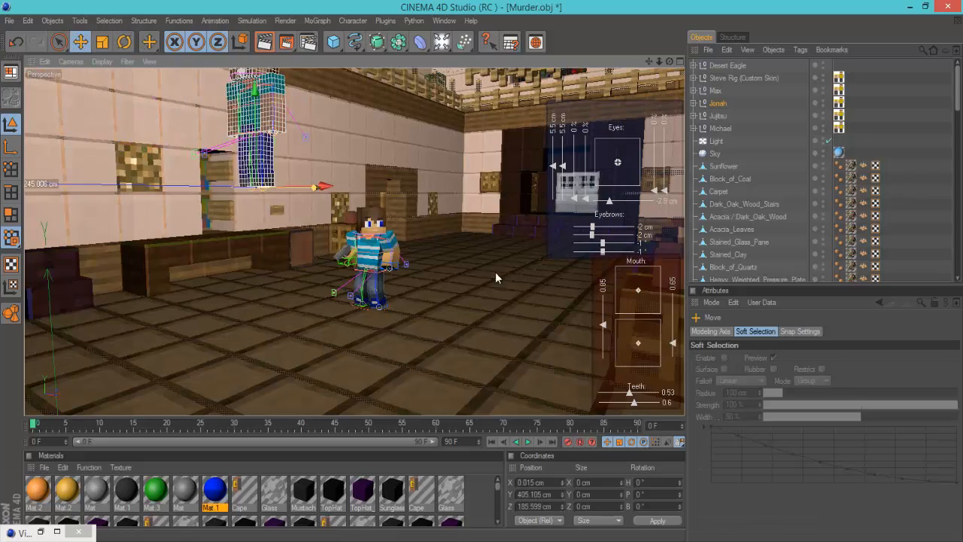
pyautogui.scroll(3, 129, 190)
pyautogui.moveTo(648, 63); pyautogui.dragTo(485, 275)
pyautogui.scroll(2, 540, 307)
pyautogui.scroll(-1, 539, 310)
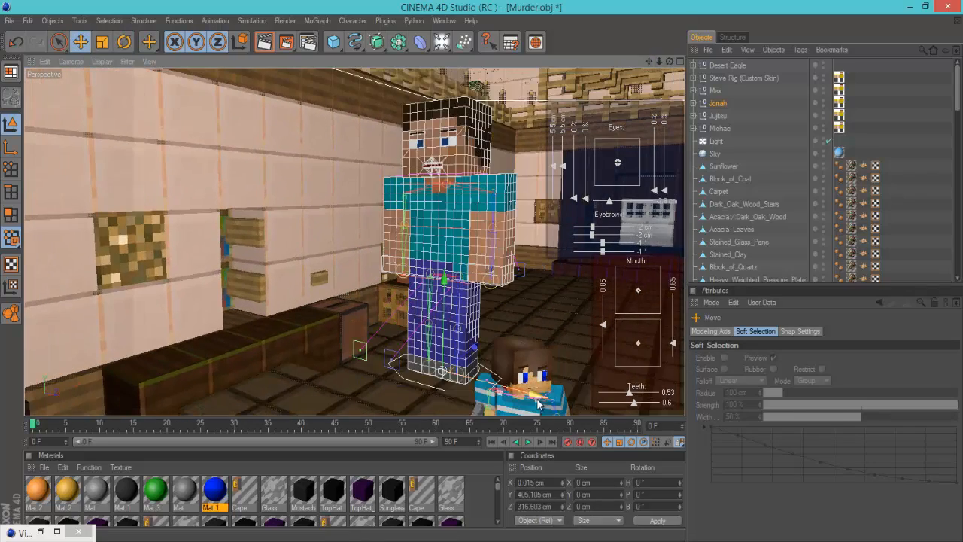
pyautogui.moveTo(535, 394); pyautogui.dragTo(476, 271)
pyautogui.scroll(3, 497, 346)
pyautogui.scroll(-4, 497, 343)
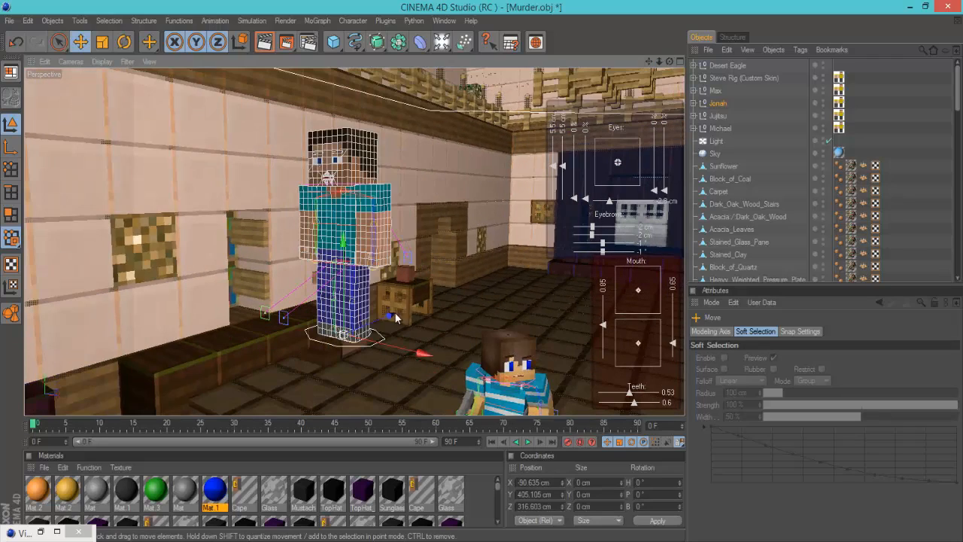
# - Lower Jonah to floor level beside Max, at about 201 cm in Y
pyautogui.moveTo(343, 287); pyautogui.dragTo(481, 270)
pyautogui.scroll(-2, 482, 267)
pyautogui.moveTo(351, 183); pyautogui.dragTo(482, 269)
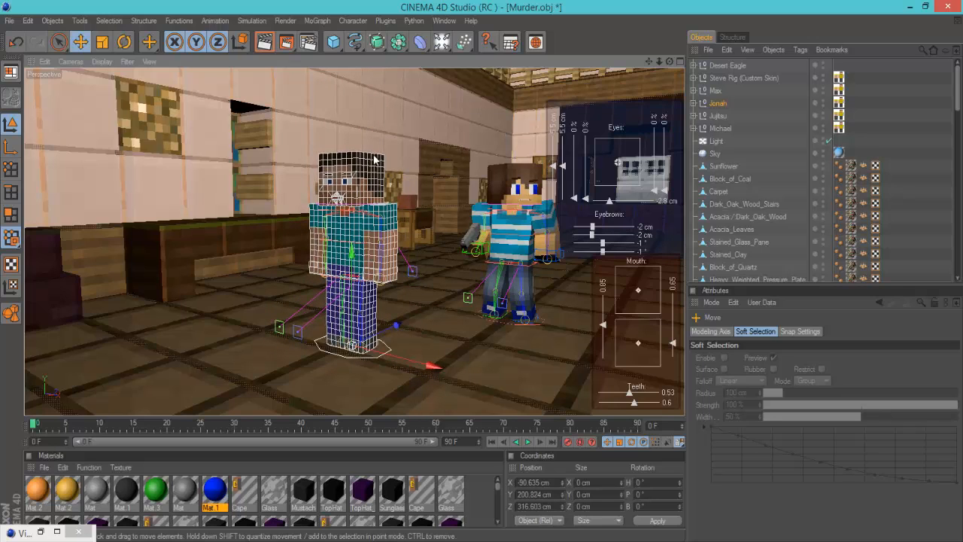
# - Move Jonah out of the shot along Z to about -358 cm and center Max in the view
pyautogui.click(718, 103)
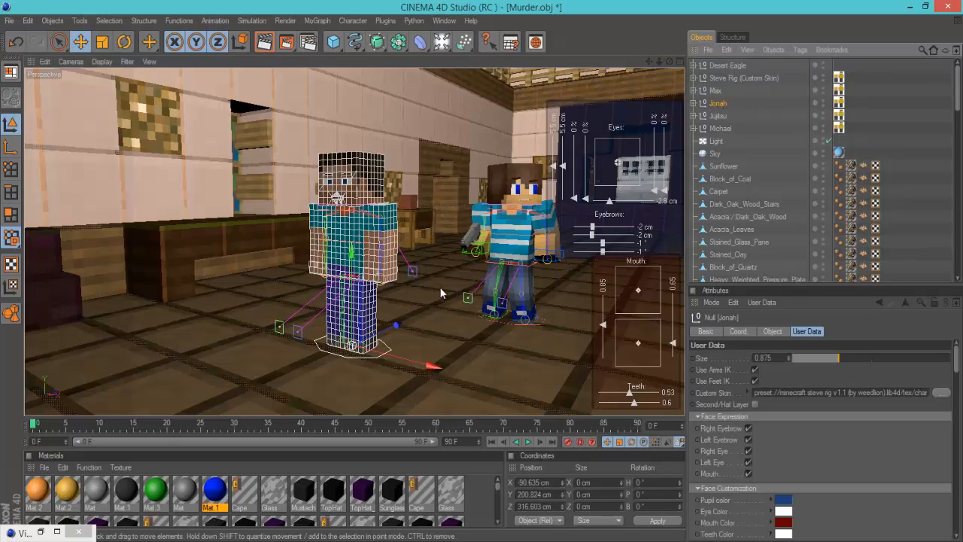
pyautogui.moveTo(397, 325); pyautogui.dragTo(419, 270)
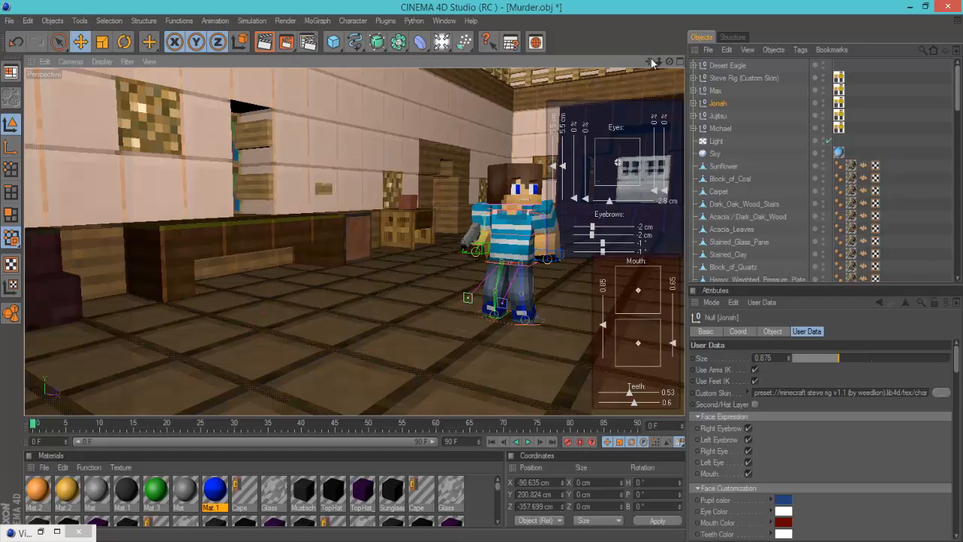
pyautogui.moveTo(651, 58); pyautogui.dragTo(640, 56)
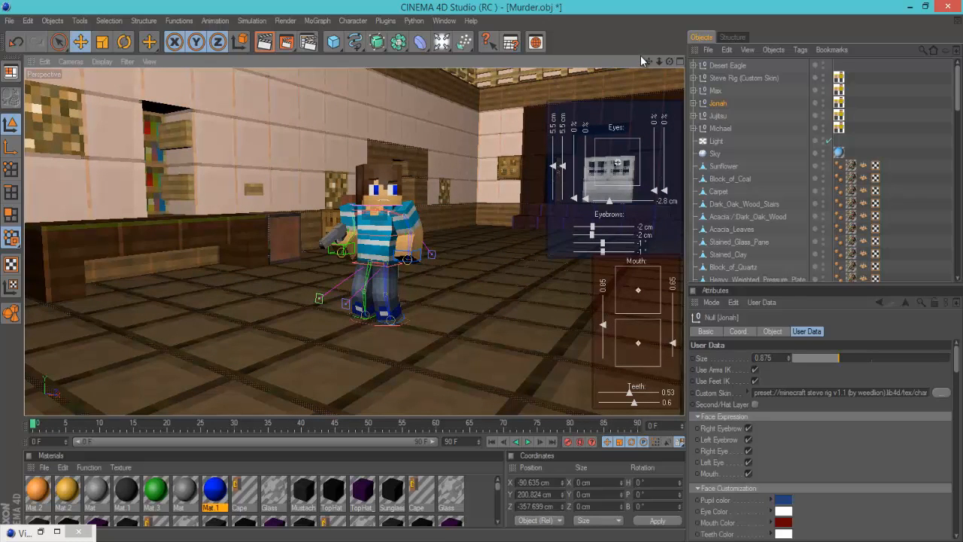
pyautogui.click(308, 43)
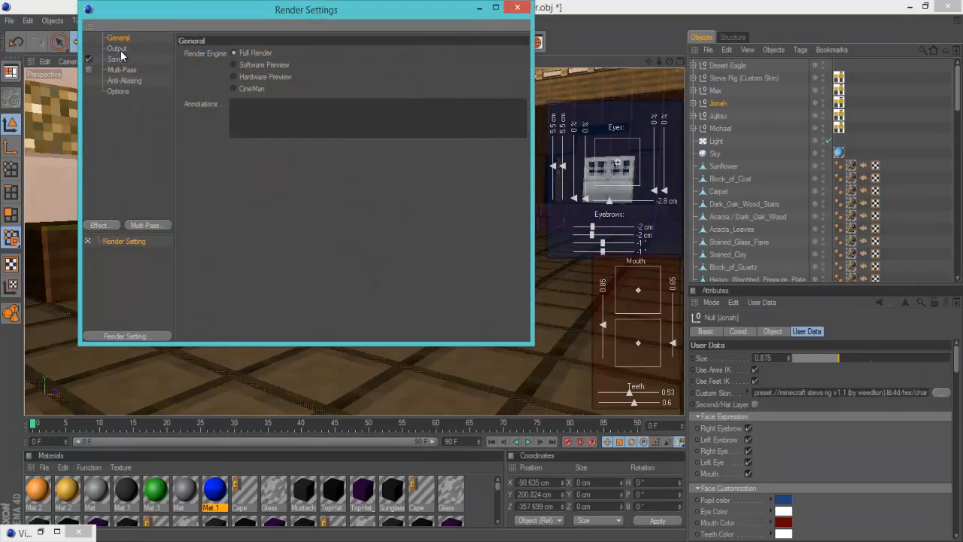
pyautogui.click(517, 9)
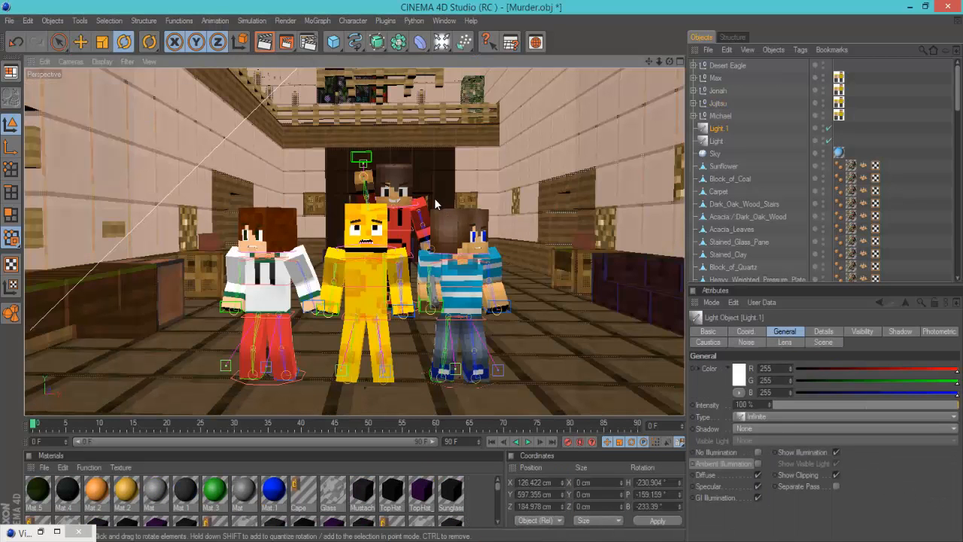
# - Rotate the infinite light named Light to about H -87°, P -157°, B -132° and render a preview of the four characters
pyautogui.scroll(-5, 594, 183)
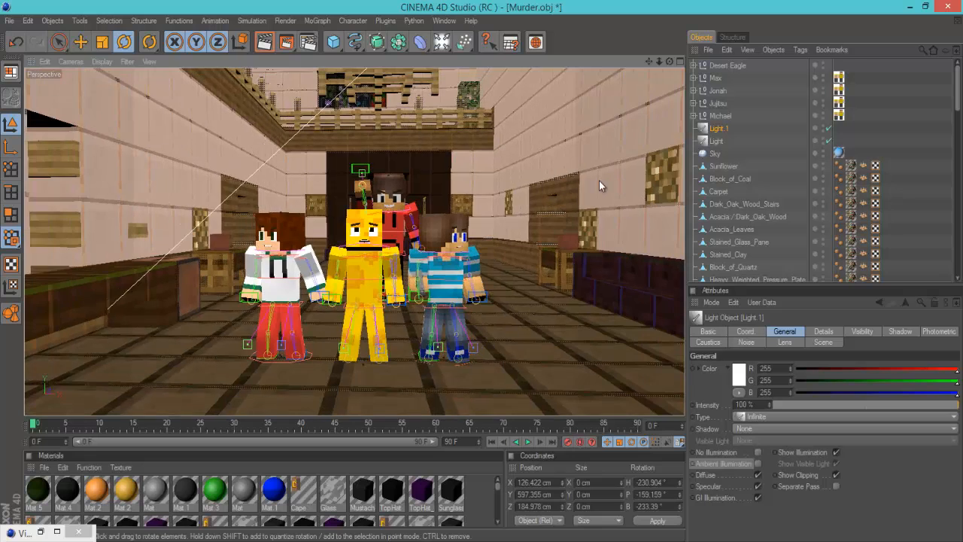
pyautogui.scroll(-4, 592, 148)
pyautogui.click(719, 143)
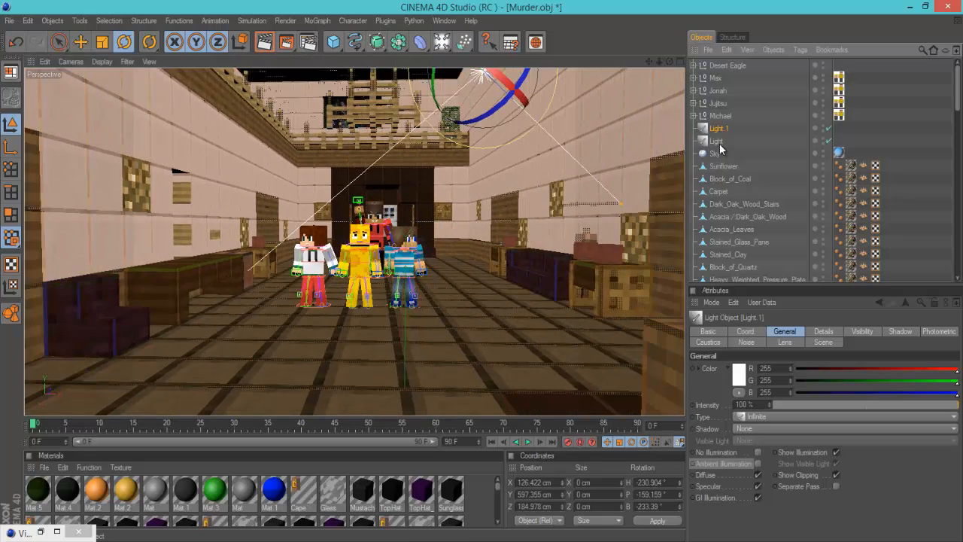
pyautogui.moveTo(418, 88); pyautogui.dragTo(447, 78)
pyautogui.scroll(8, 396, 175)
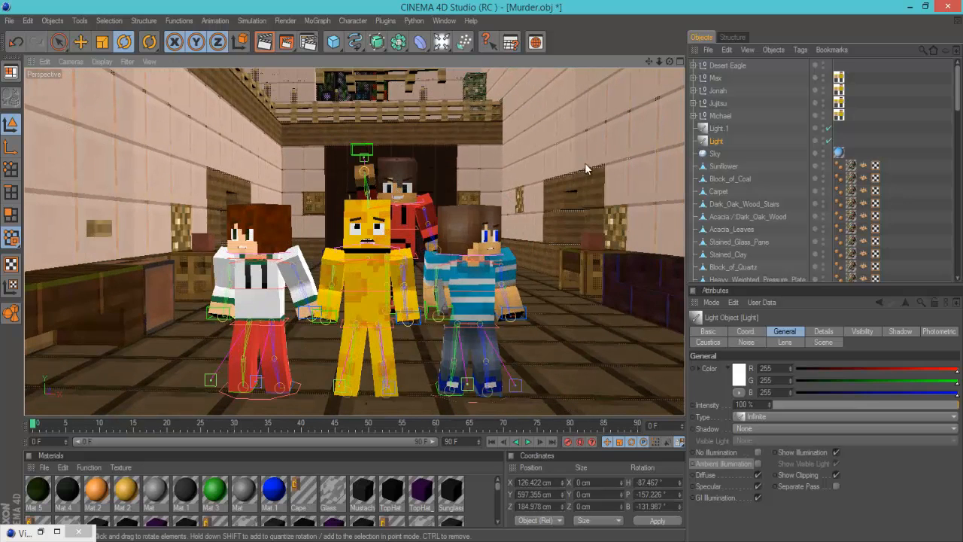
pyautogui.moveTo(652, 59); pyautogui.dragTo(649, 57)
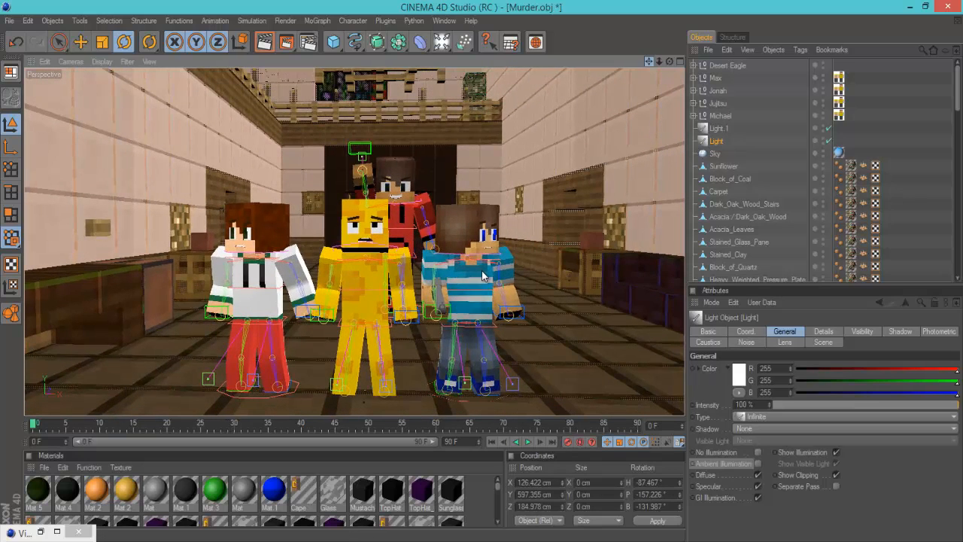
pyautogui.click(264, 42)
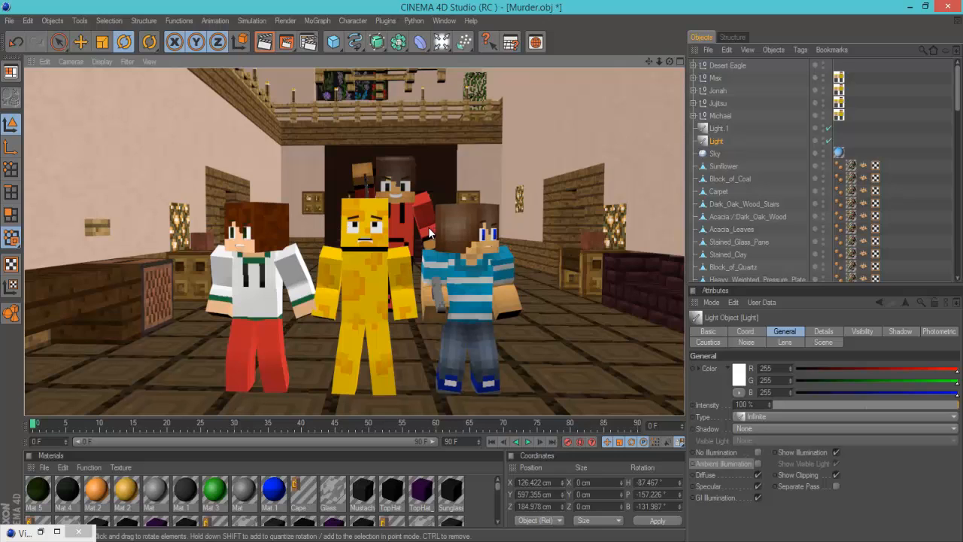
# - Set the render output to 1280 x 720 pixels with the frame range kept at Current Frame
pyautogui.click(308, 43)
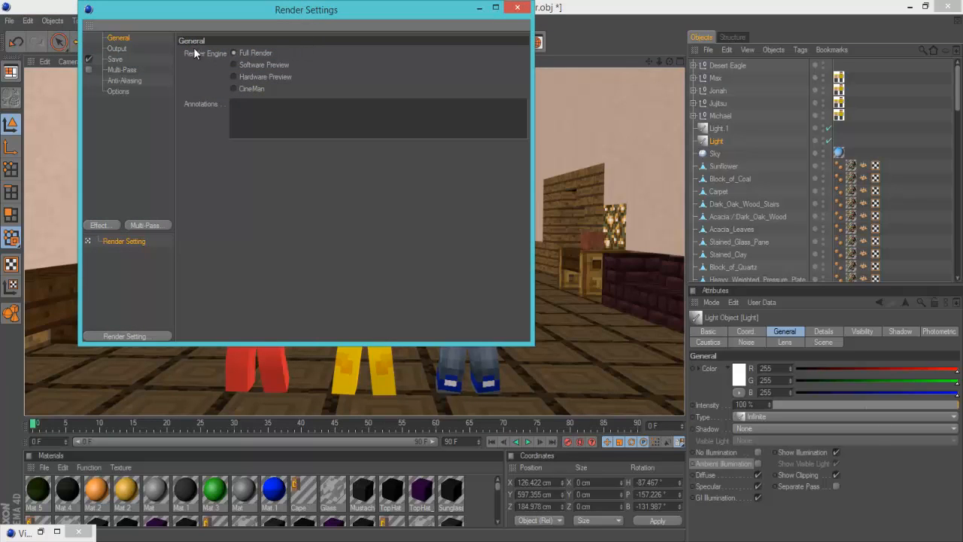
pyautogui.click(114, 49)
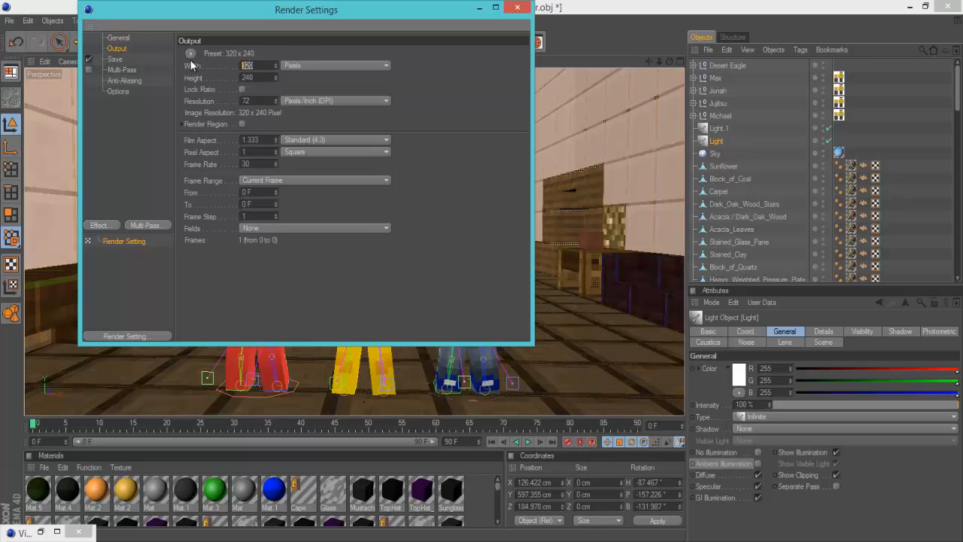
pyautogui.write('1280')
pyautogui.press('Tab')
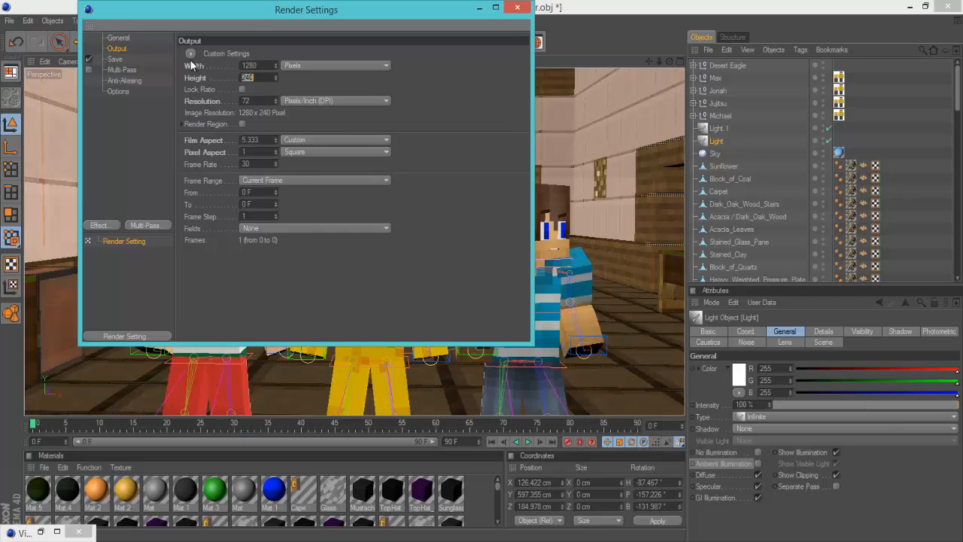
pyautogui.write('720')
pyautogui.click(280, 182)
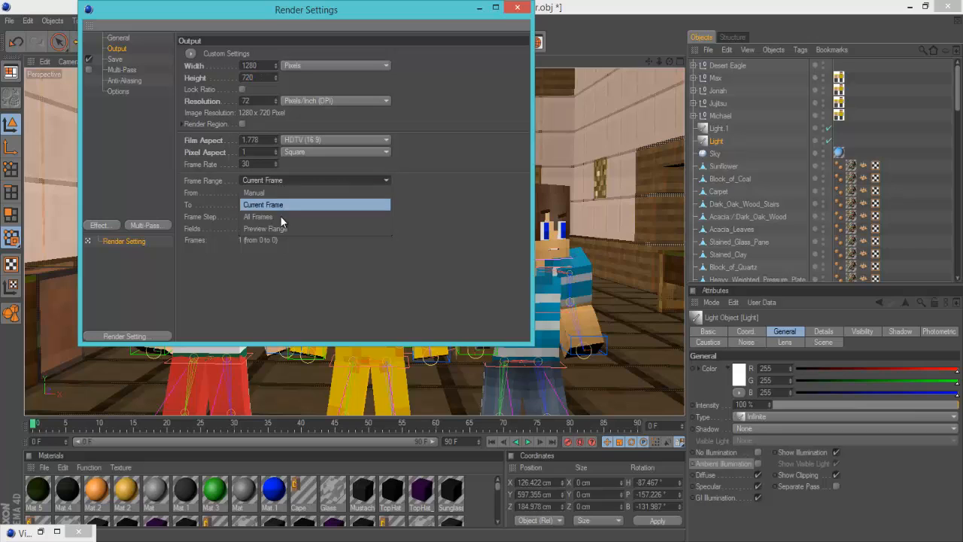
pyautogui.click(275, 204)
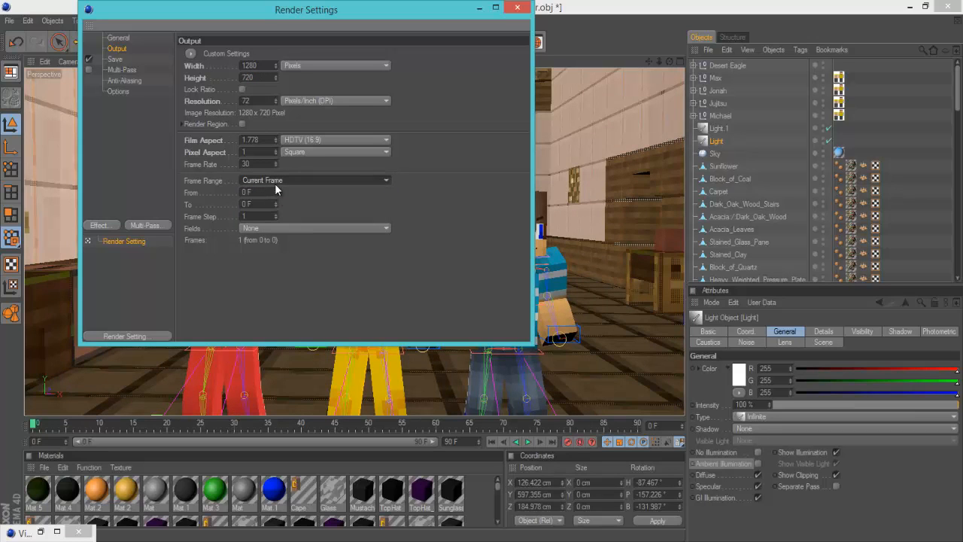
# - Configure the render to save as a PNG with alpha channel, named Murder, in the Thumbnails and Videos for Outro folder
pyautogui.click(115, 60)
pyautogui.click(310, 88)
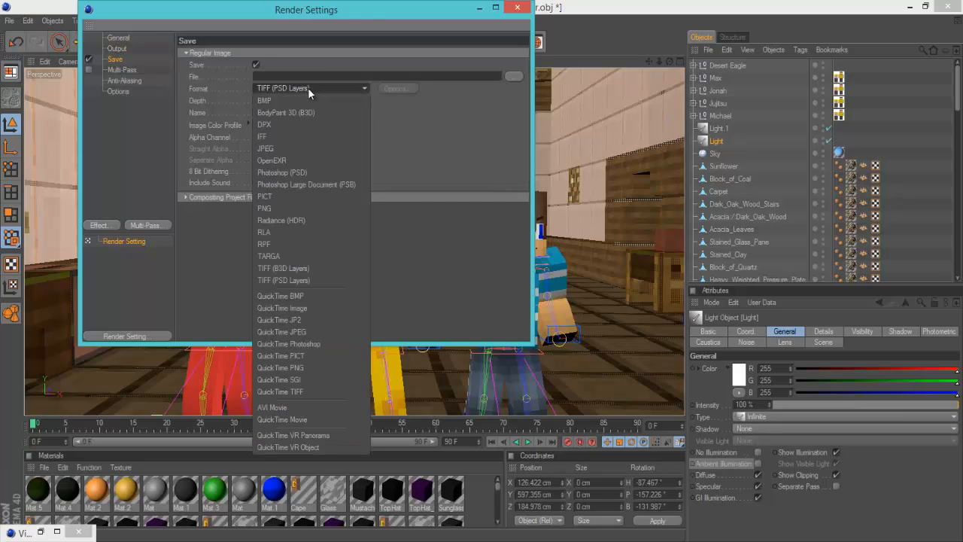
pyautogui.click(290, 206)
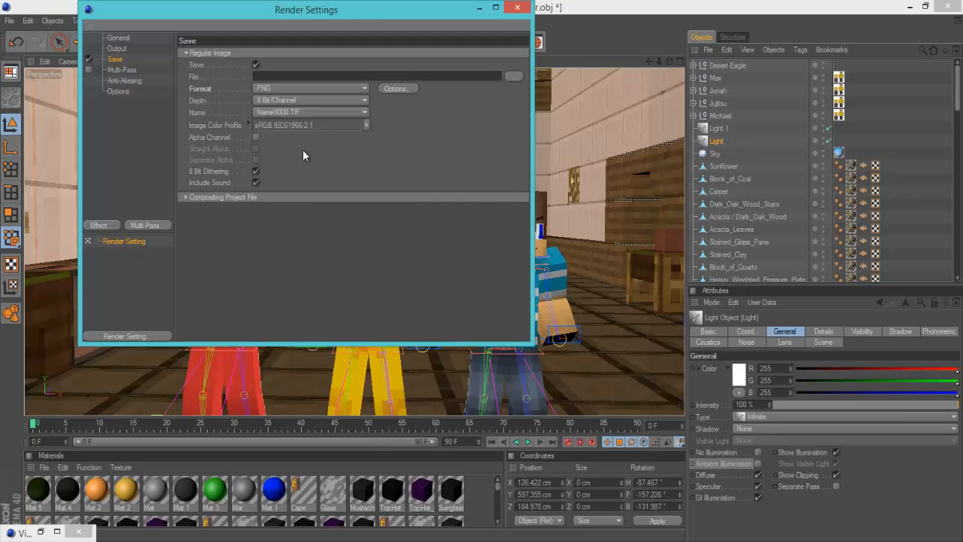
pyautogui.click(256, 140)
pyautogui.click(513, 76)
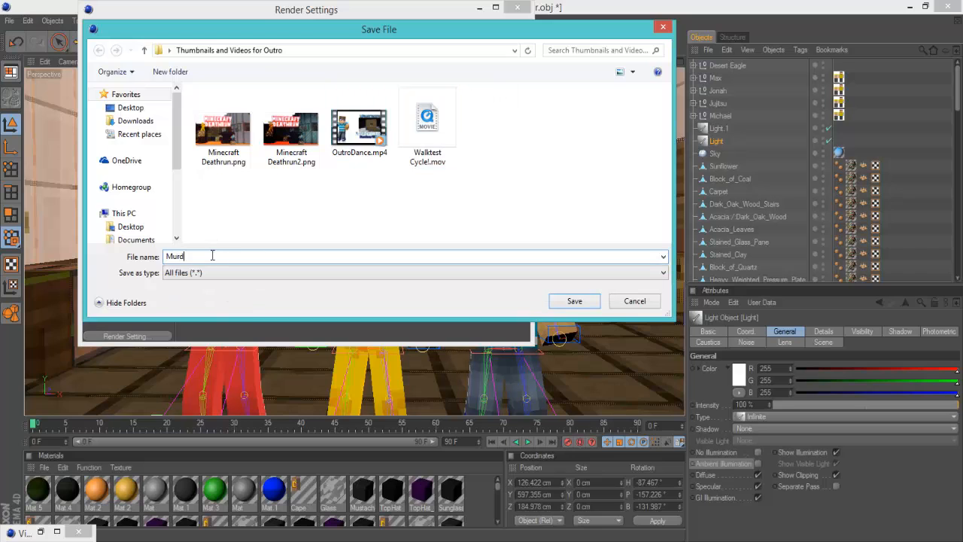
pyautogui.write('Murder')
pyautogui.press('Return')
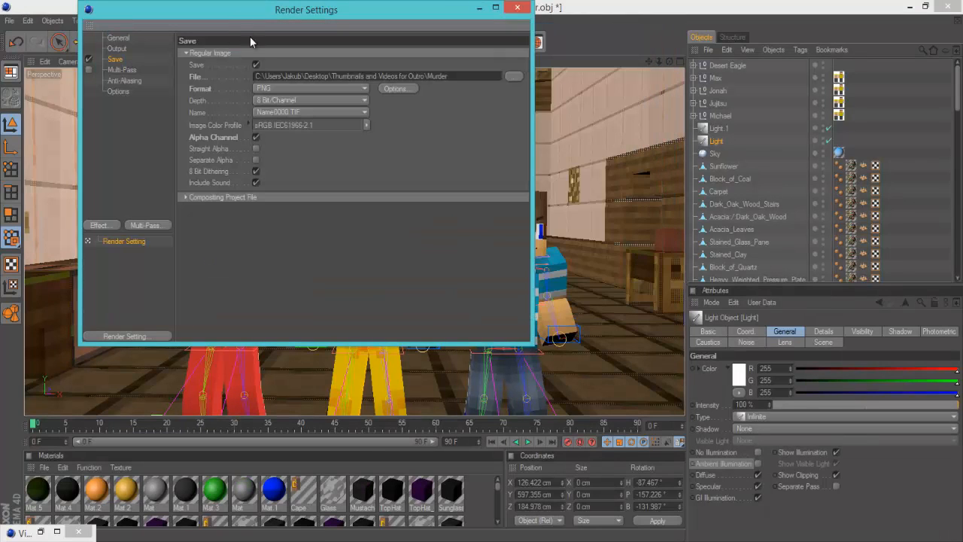
# - Set the render's anti-aliasing to Best
pyautogui.click(130, 80)
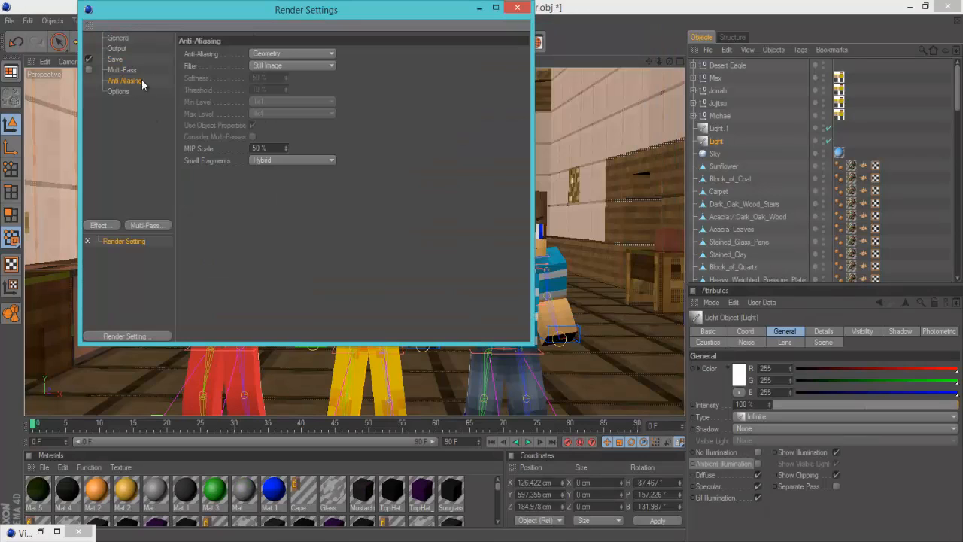
pyautogui.click(286, 53)
pyautogui.click(287, 94)
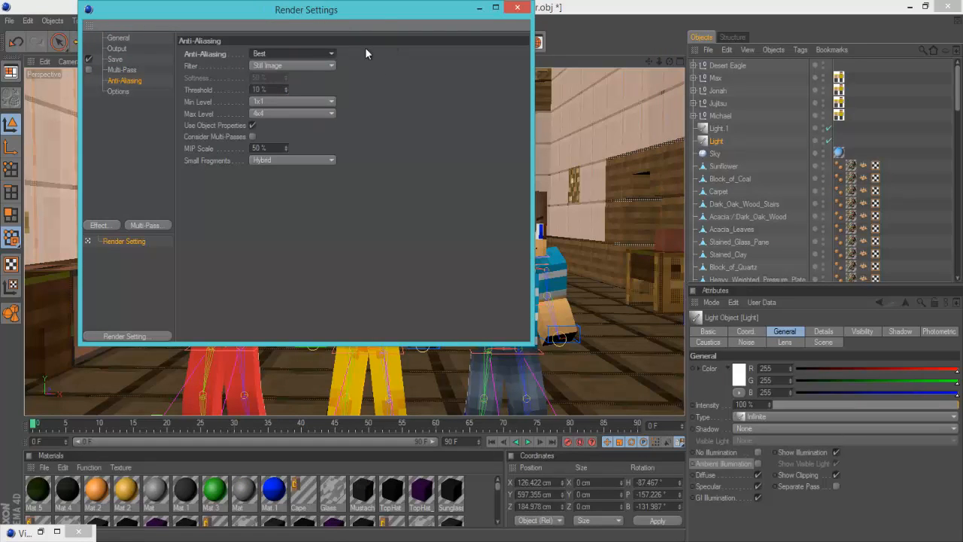
# - Add Ambient Occlusion and Global Illumination effects to the render, and enable Evaluate Transparency for the ambient occlusion
pyautogui.click(101, 226)
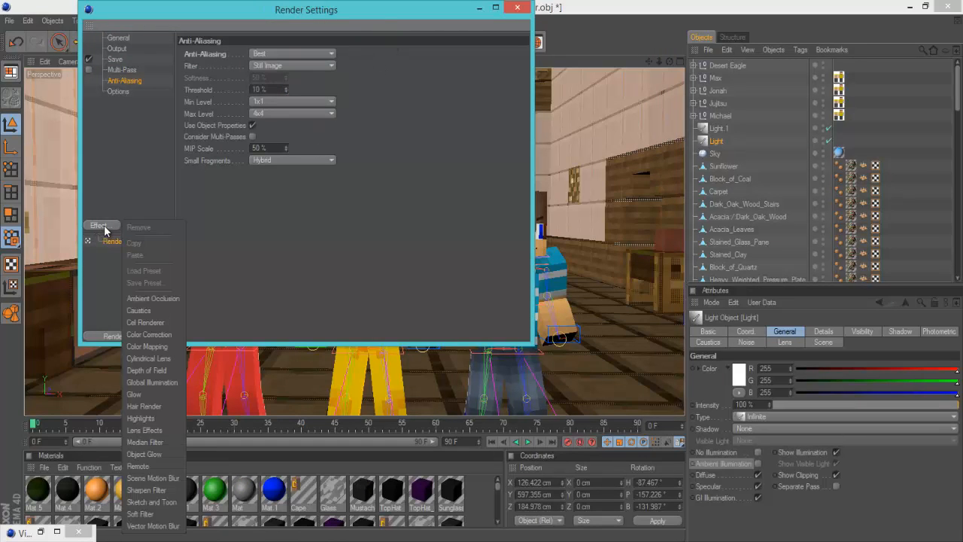
pyautogui.click(136, 298)
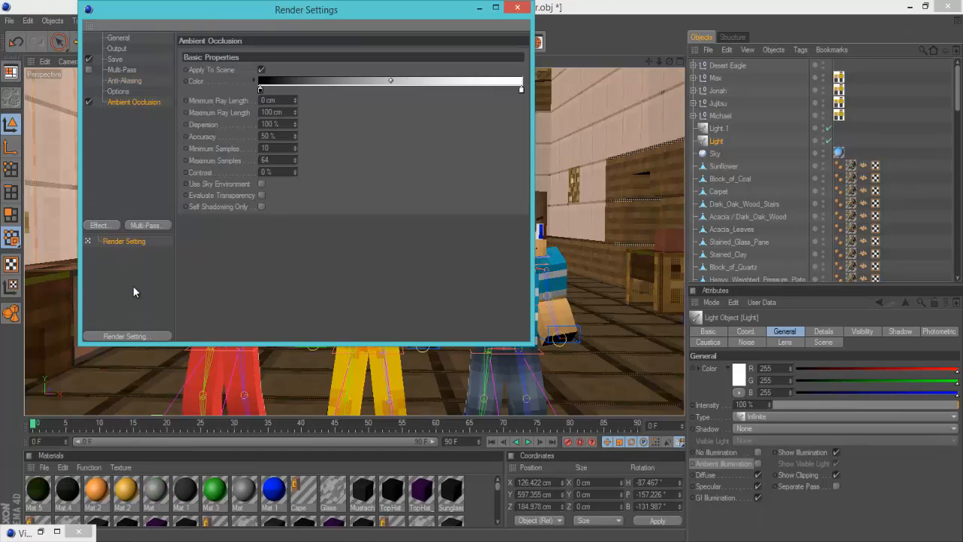
pyautogui.click(103, 225)
pyautogui.click(157, 370)
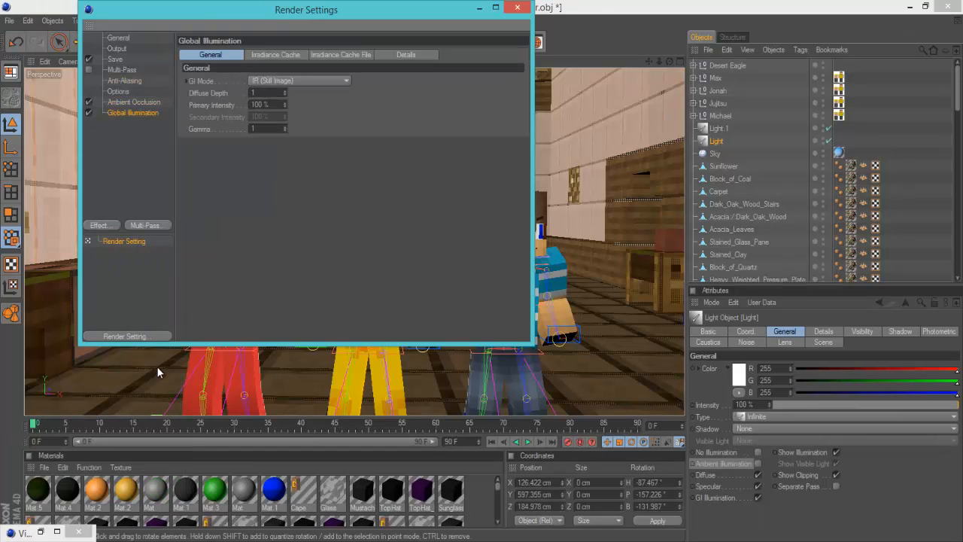
pyautogui.click(137, 104)
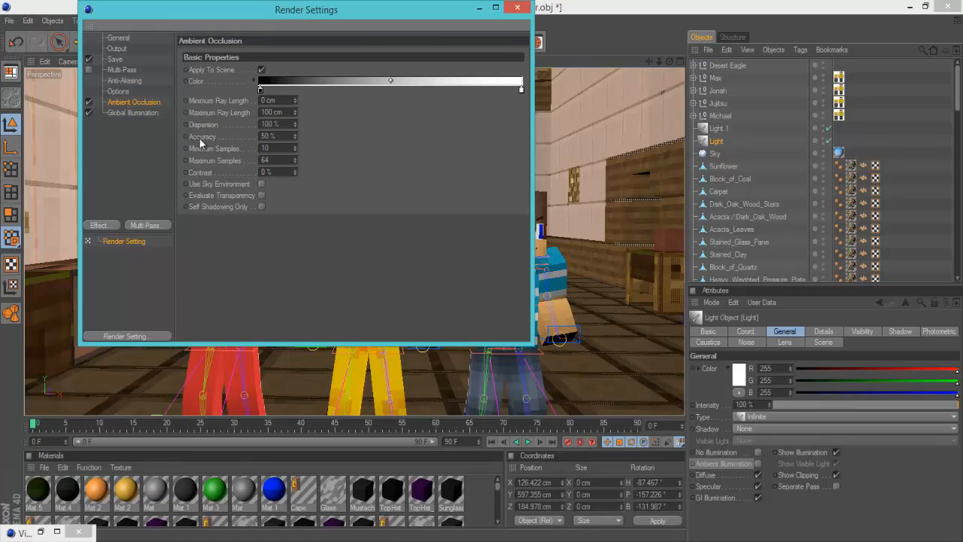
pyautogui.click(261, 195)
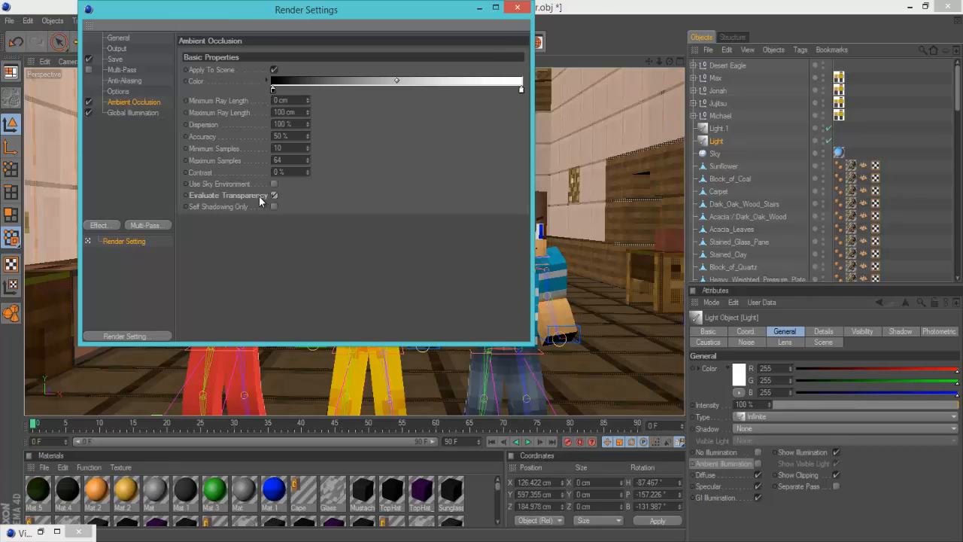
# - Set the Global Illumination irradiance cache to Low stochastic samples and Low record density, and close the render settings
pyautogui.click(139, 110)
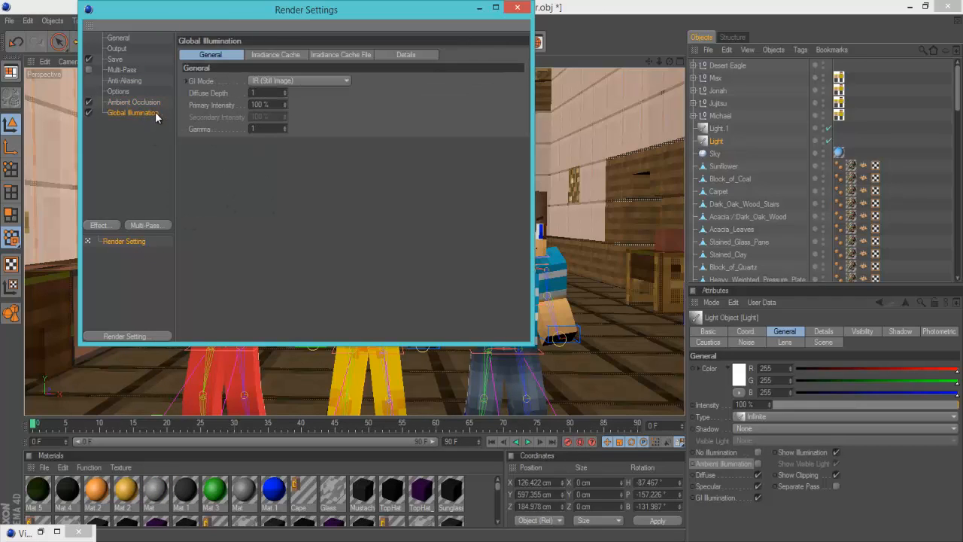
pyautogui.click(274, 56)
pyautogui.click(284, 81)
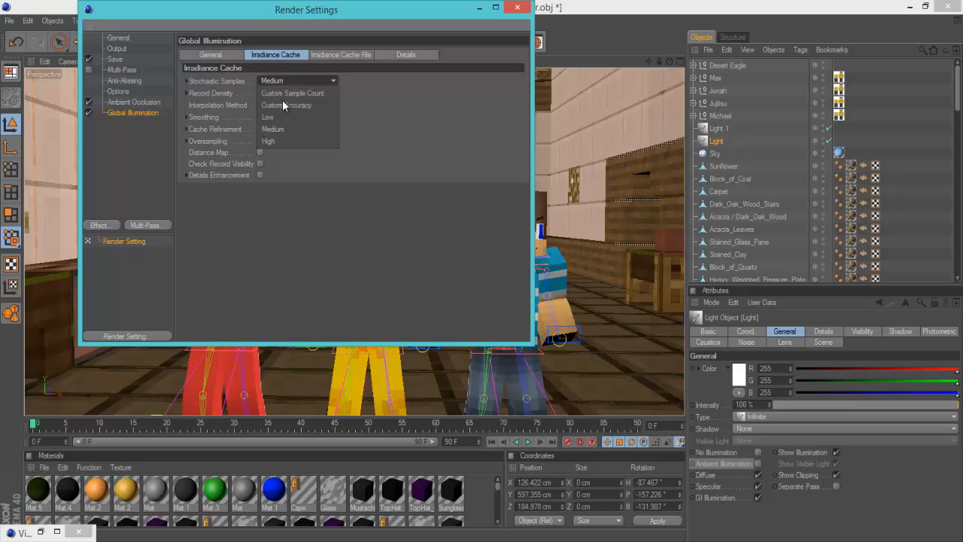
pyautogui.click(284, 116)
pyautogui.click(282, 93)
pyautogui.click(280, 131)
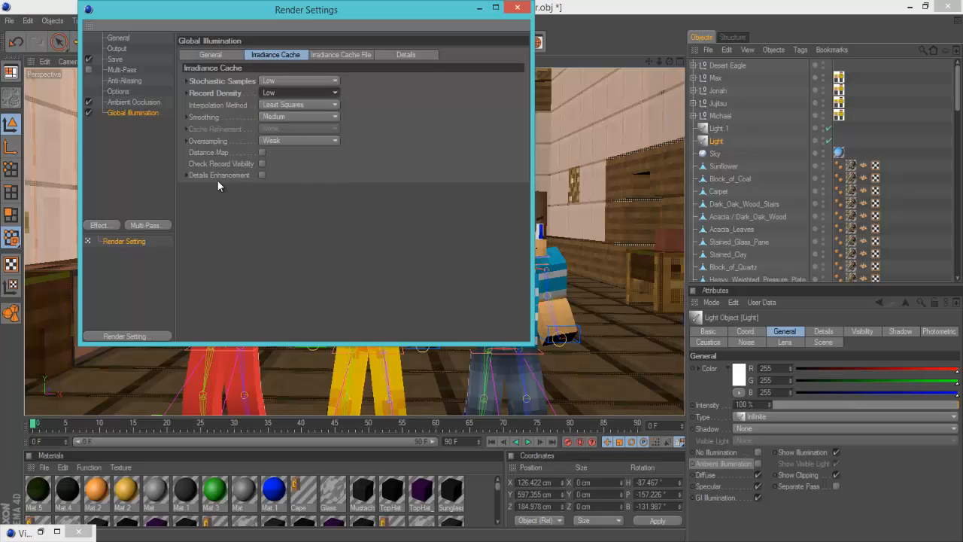
pyautogui.click(517, 8)
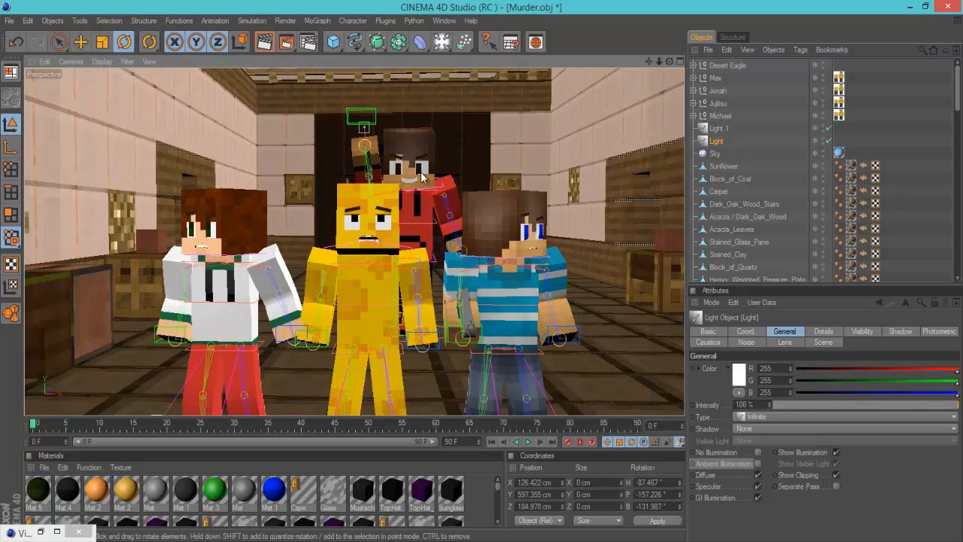
# - Enable the Second/Hat Layer on the Michael and Jujitsu character rigs
pyautogui.click(718, 116)
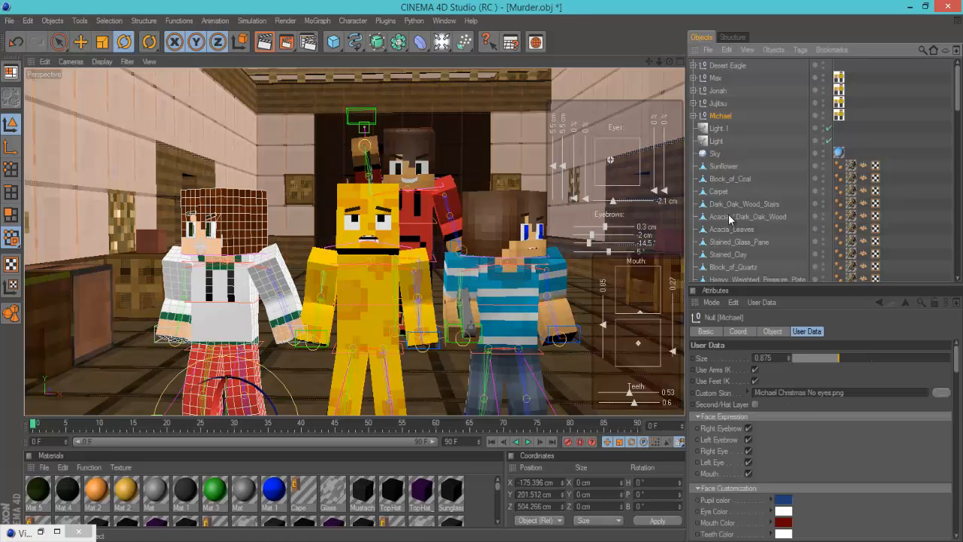
pyautogui.click(754, 404)
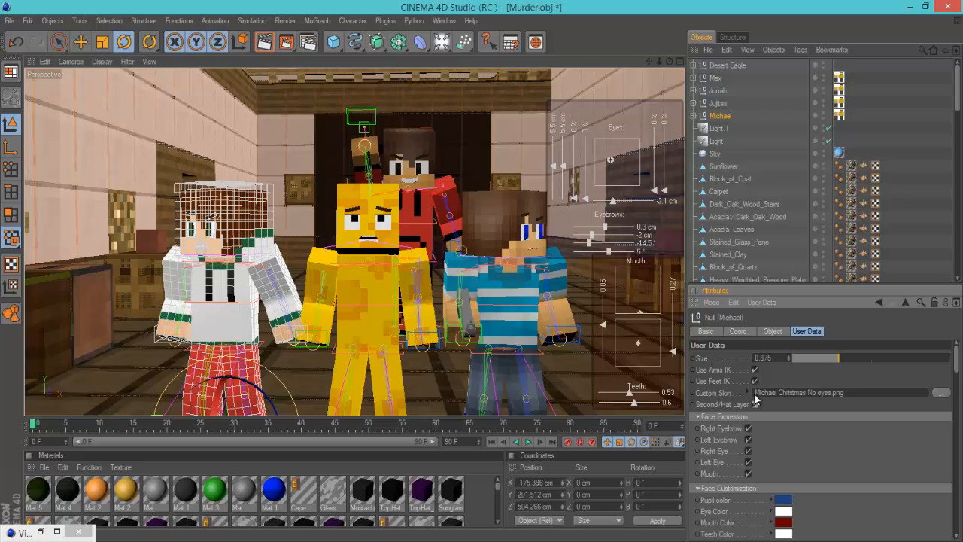
pyautogui.click(718, 104)
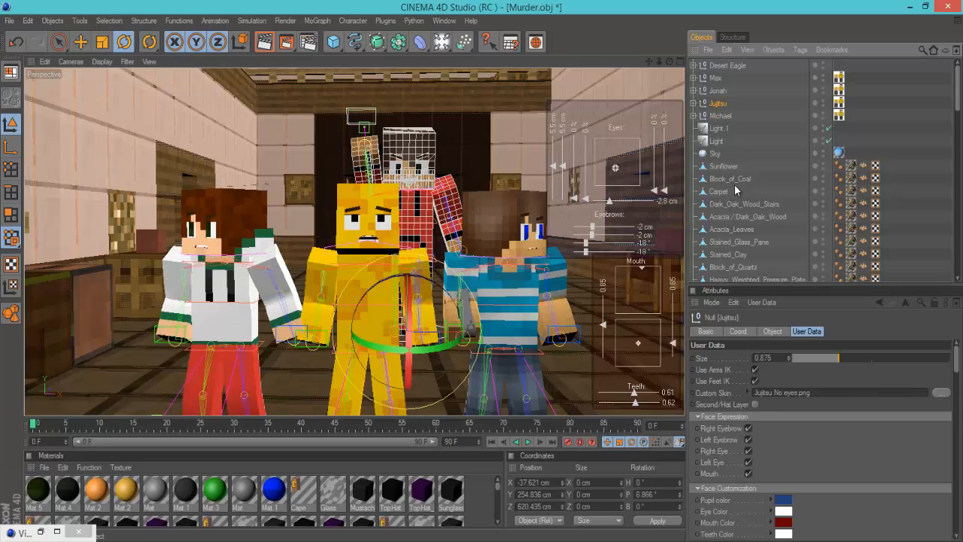
pyautogui.click(754, 404)
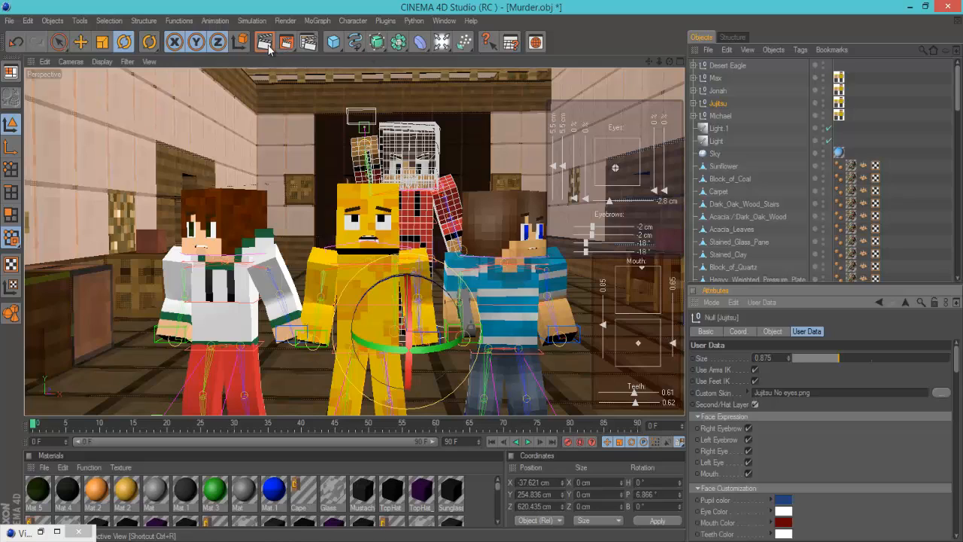
# - Deselect the Jujitsu rig and add a MoText object to the room scene
pyautogui.moveTo(647, 60); pyautogui.dragTo(607, 45)
pyautogui.scroll(-6, 594, 83)
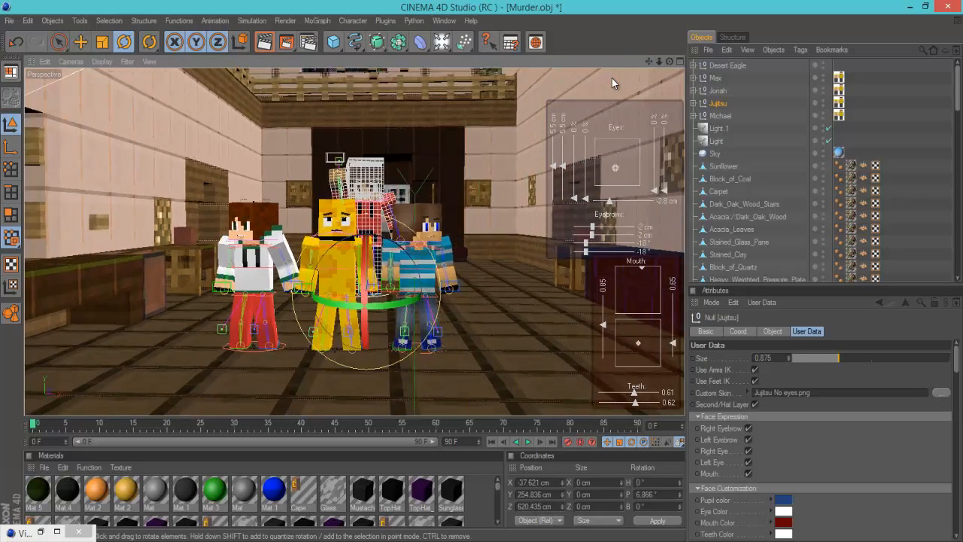
pyautogui.scroll(-1, 612, 78)
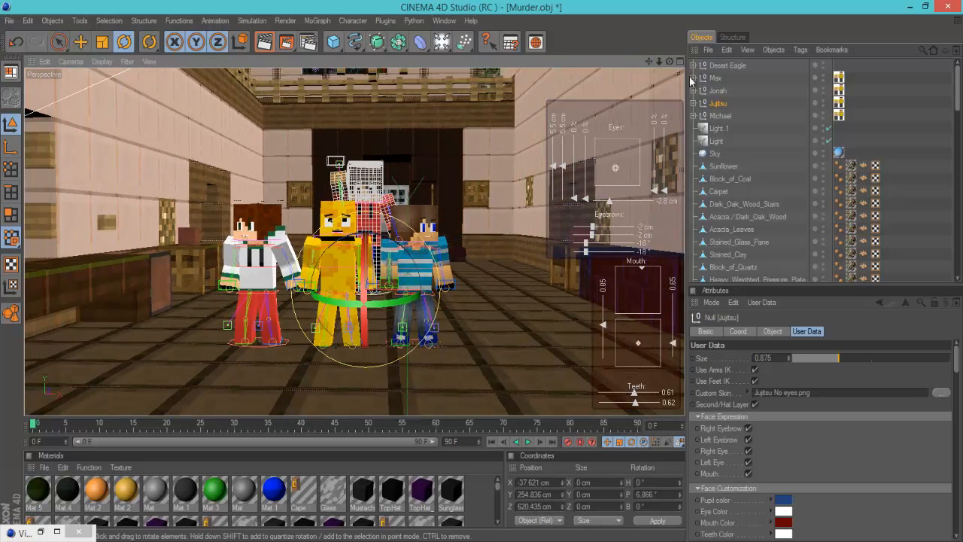
pyautogui.click(926, 111)
pyautogui.moveTo(648, 61); pyautogui.dragTo(481, 274)
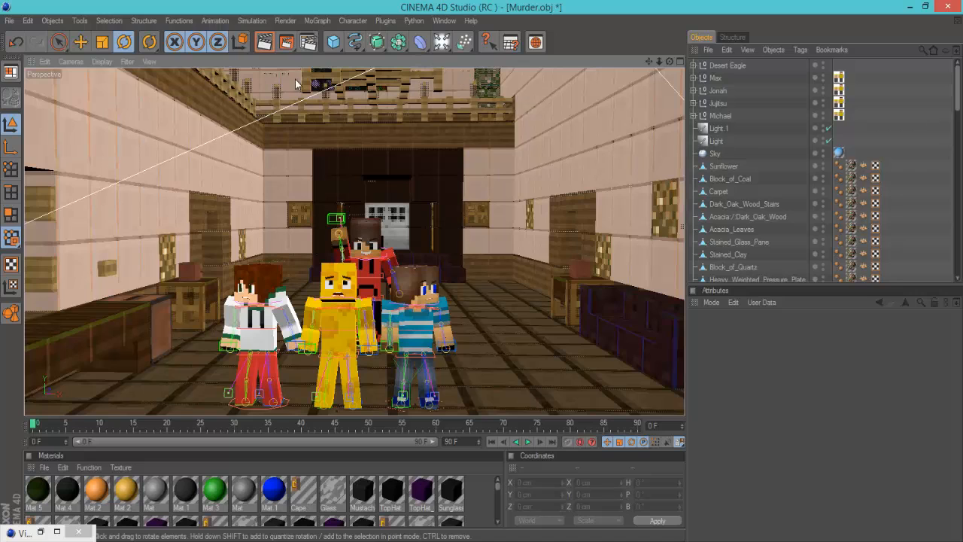
pyautogui.click(320, 21)
pyautogui.click(341, 157)
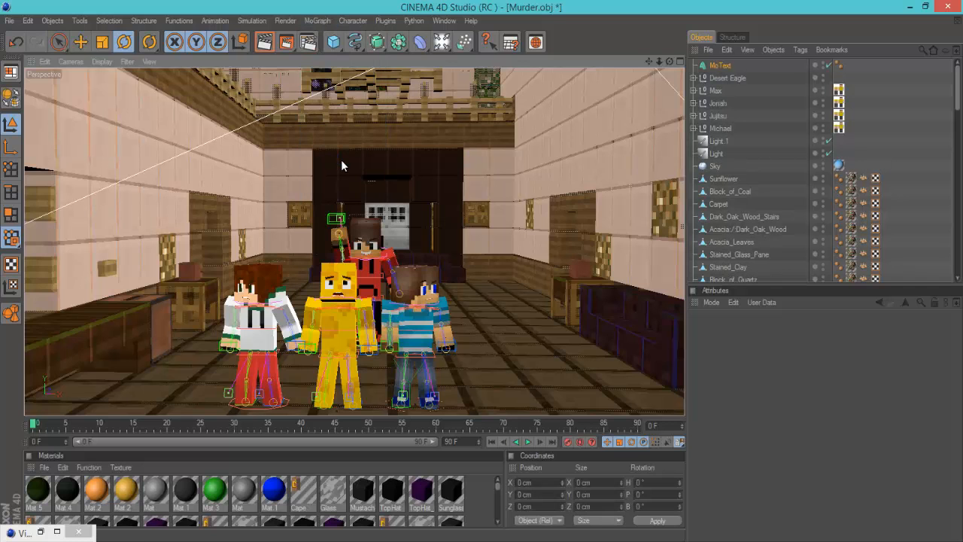
# - Raise the MoText object above the floor to about 705 cm in Y
pyautogui.scroll(-6, 352, 175)
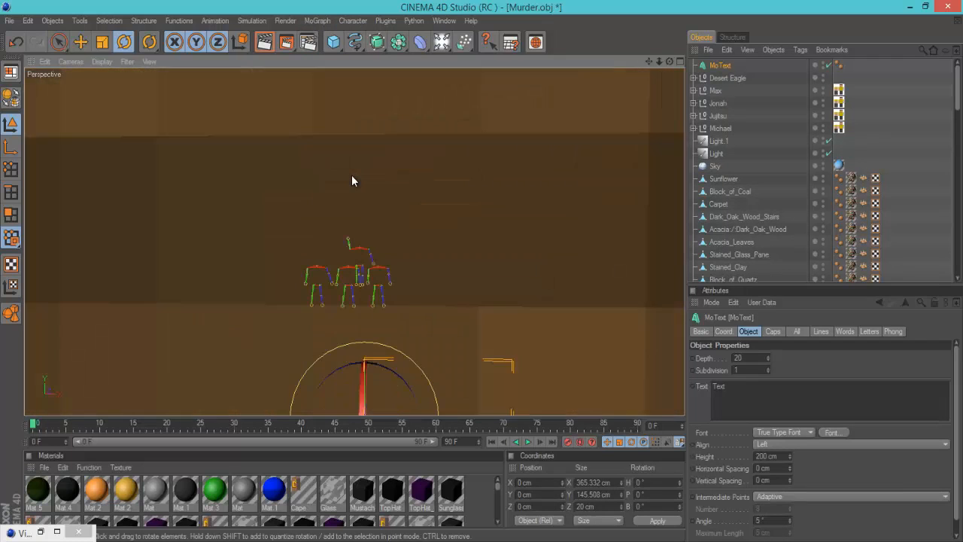
pyautogui.scroll(5, 351, 181)
pyautogui.press('e')
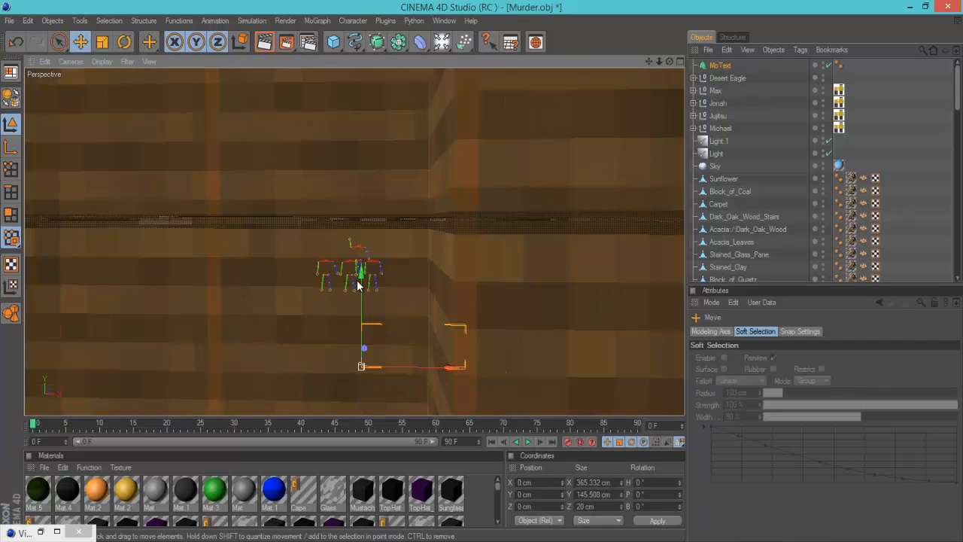
pyautogui.moveTo(360, 285); pyautogui.dragTo(486, 226)
pyautogui.scroll(8, 359, 282)
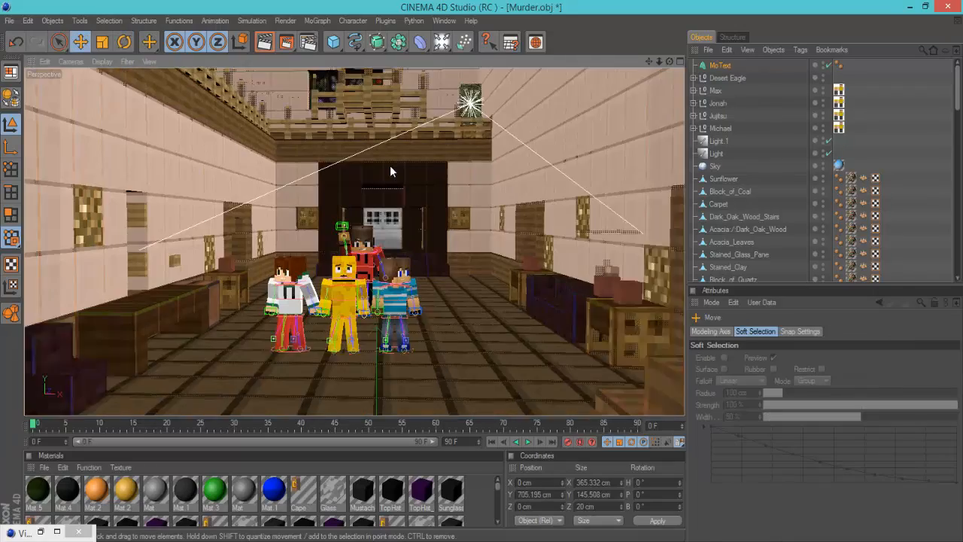
pyautogui.scroll(1, 390, 167)
# - Move the MoText into the room above the back doorway, to about X -275 cm, Y 694 cm and Z 1285 cm
pyautogui.moveTo(669, 61); pyautogui.dragTo(482, 276)
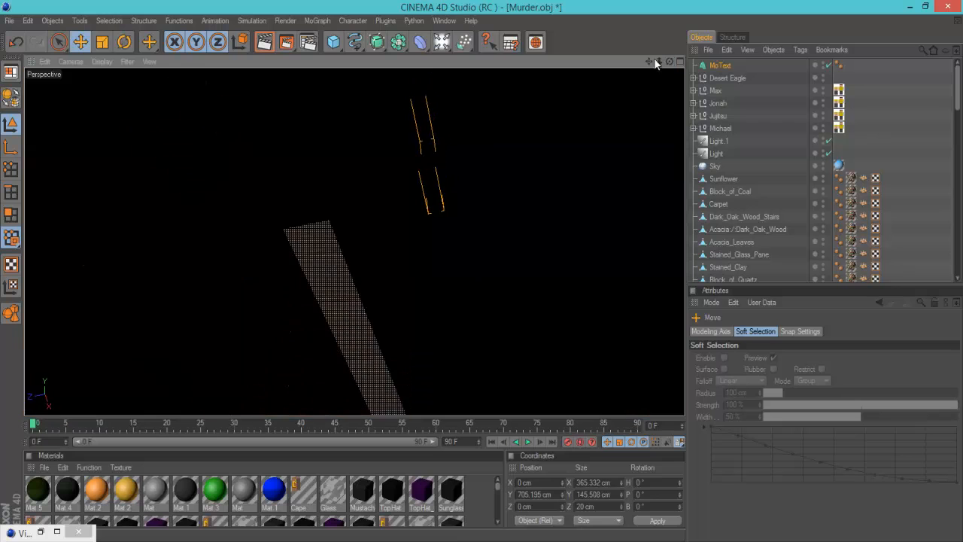
pyautogui.moveTo(654, 59); pyautogui.dragTo(479, 277)
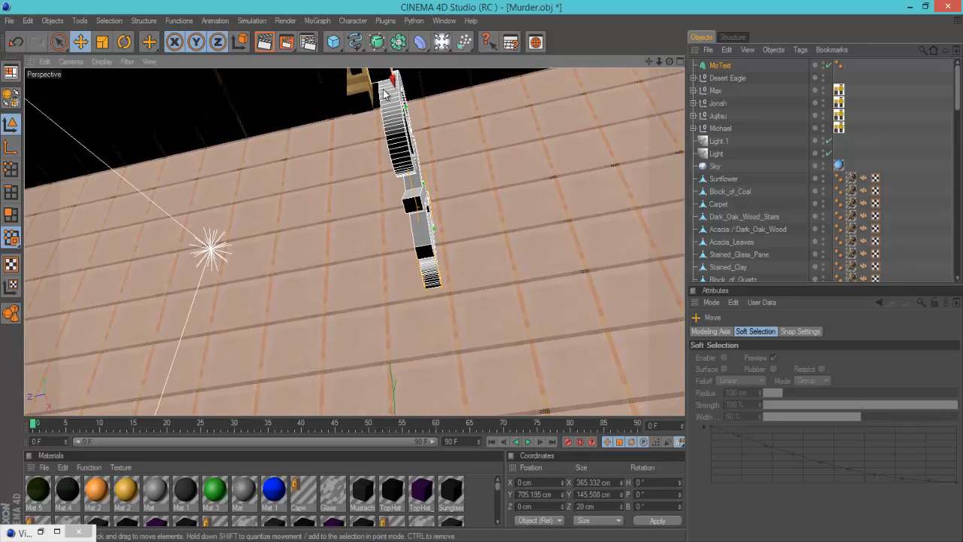
pyautogui.scroll(-3, 383, 95)
pyautogui.moveTo(317, 88); pyautogui.dragTo(532, 155)
pyautogui.moveTo(669, 62); pyautogui.dragTo(607, 105)
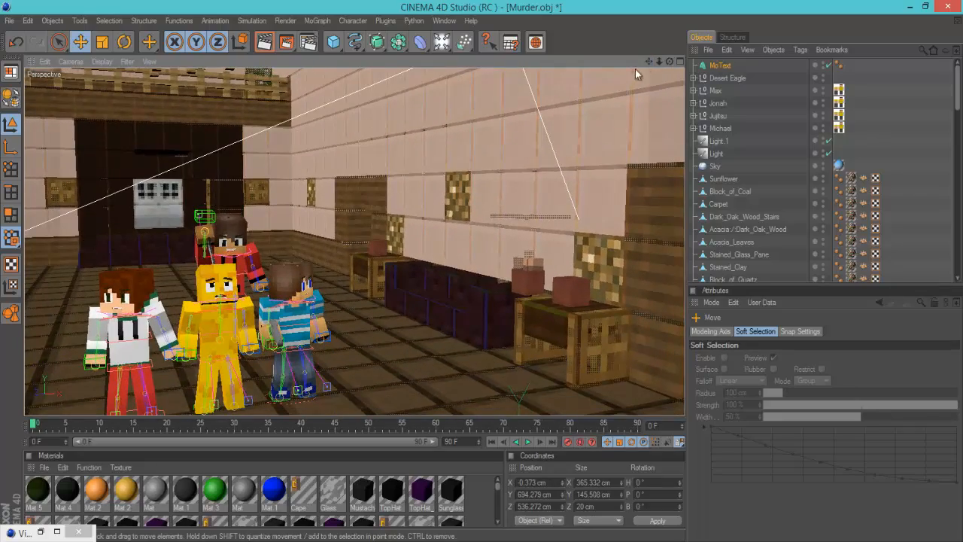
pyautogui.moveTo(635, 73); pyautogui.dragTo(188, 157)
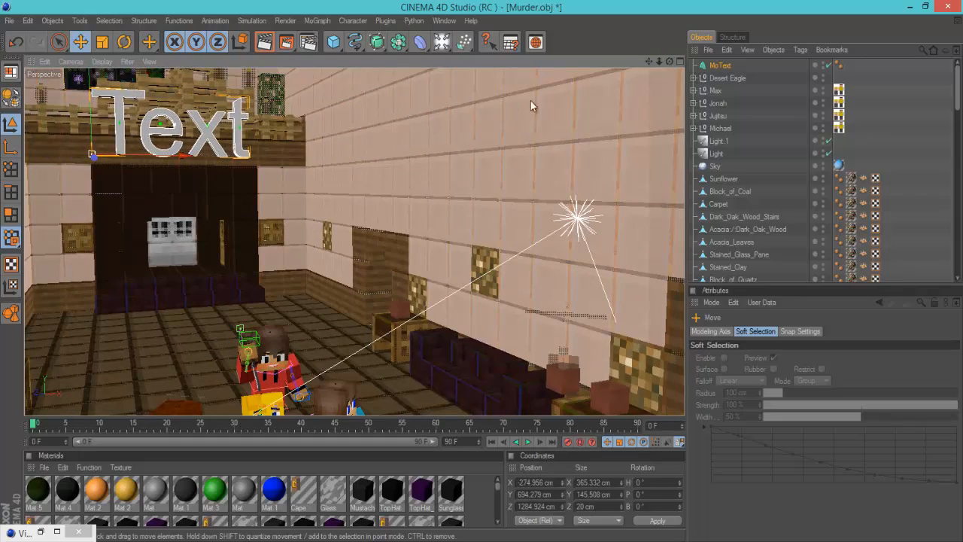
# - Shift the MoText to about X -206 cm and set its text alignment to Middle
pyautogui.moveTo(669, 62); pyautogui.dragTo(378, 118)
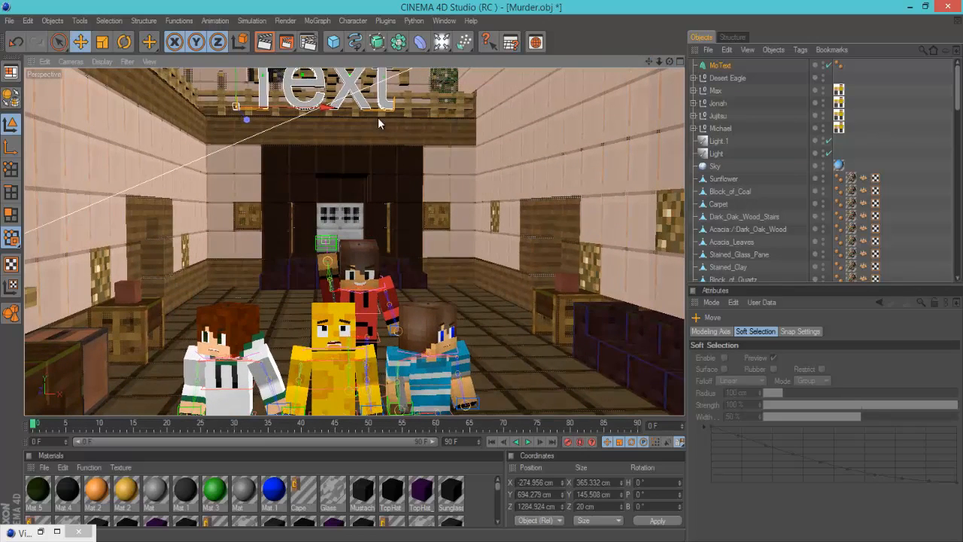
pyautogui.moveTo(483, 272); pyautogui.dragTo(481, 271)
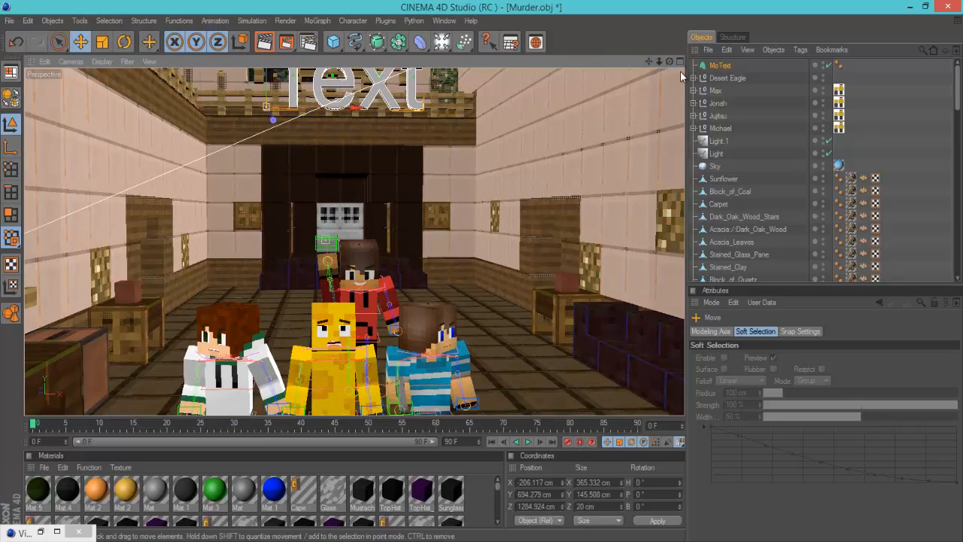
pyautogui.click(716, 66)
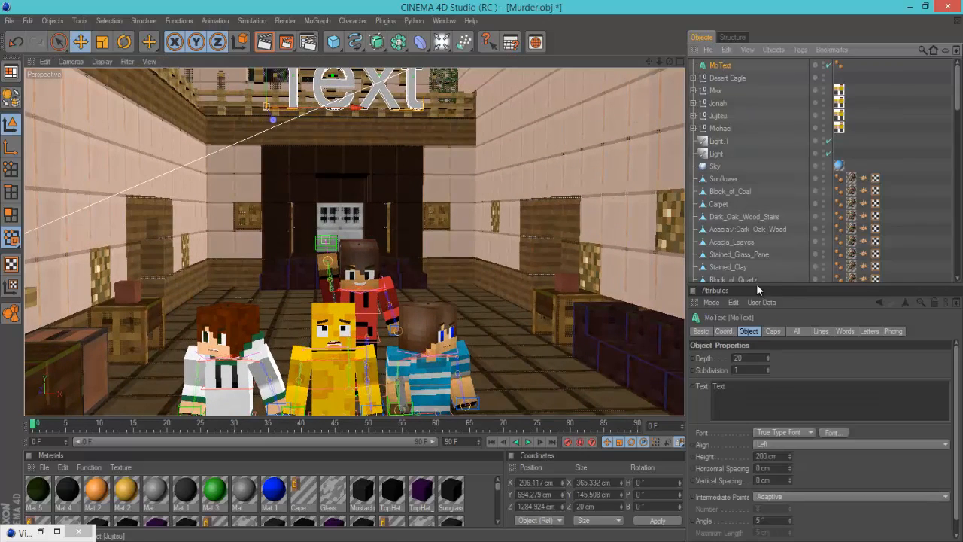
pyautogui.click(804, 442)
pyautogui.click(793, 468)
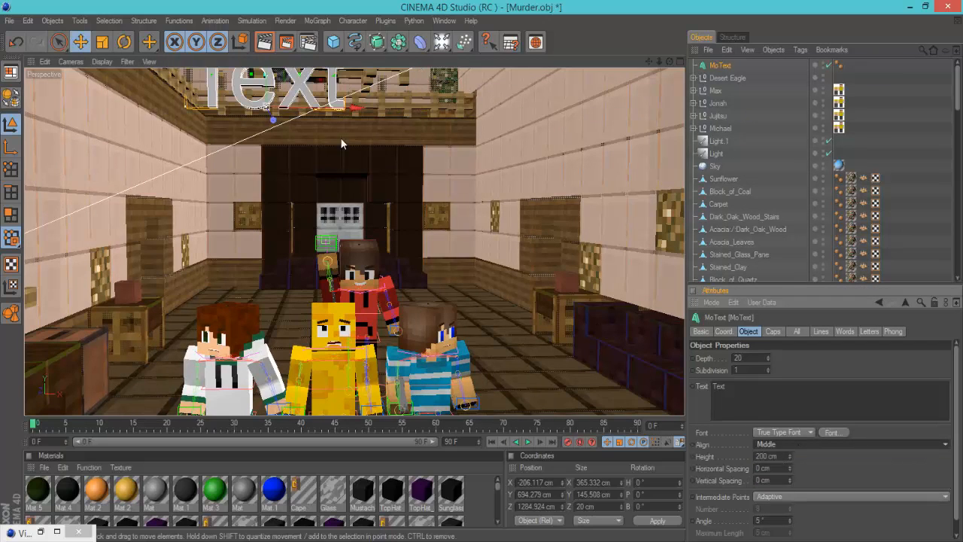
# - Center the MoText above the characters at about X -43 cm, Y 551 cm and Z 1210 cm
pyautogui.moveTo(336, 109); pyautogui.dragTo(476, 270)
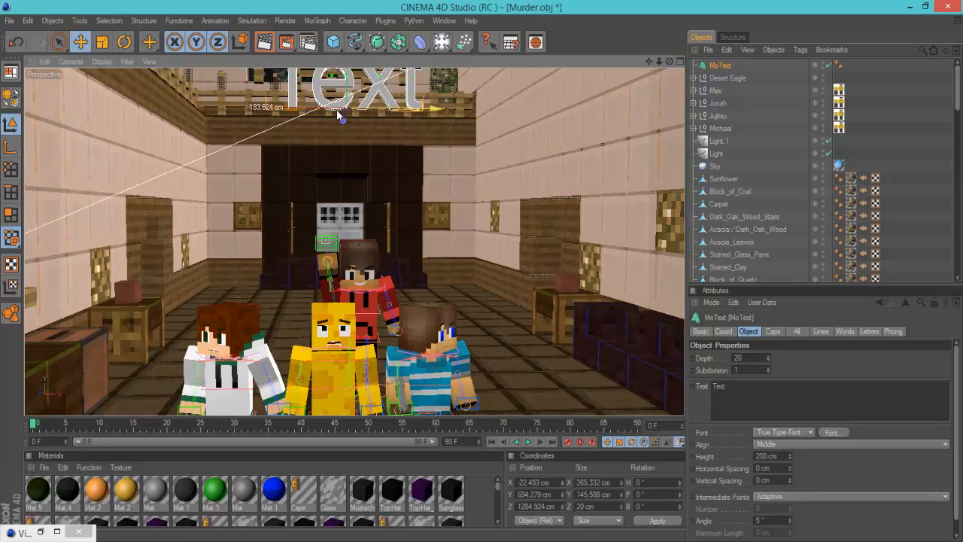
pyautogui.moveTo(350, 91); pyautogui.dragTo(481, 275)
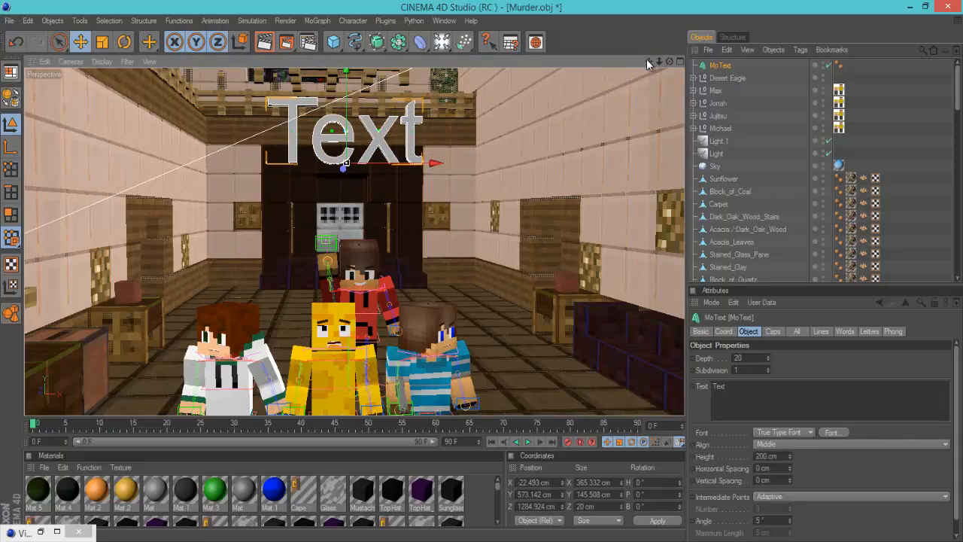
pyautogui.moveTo(646, 59); pyautogui.dragTo(482, 272)
pyautogui.moveTo(371, 126); pyautogui.dragTo(471, 271)
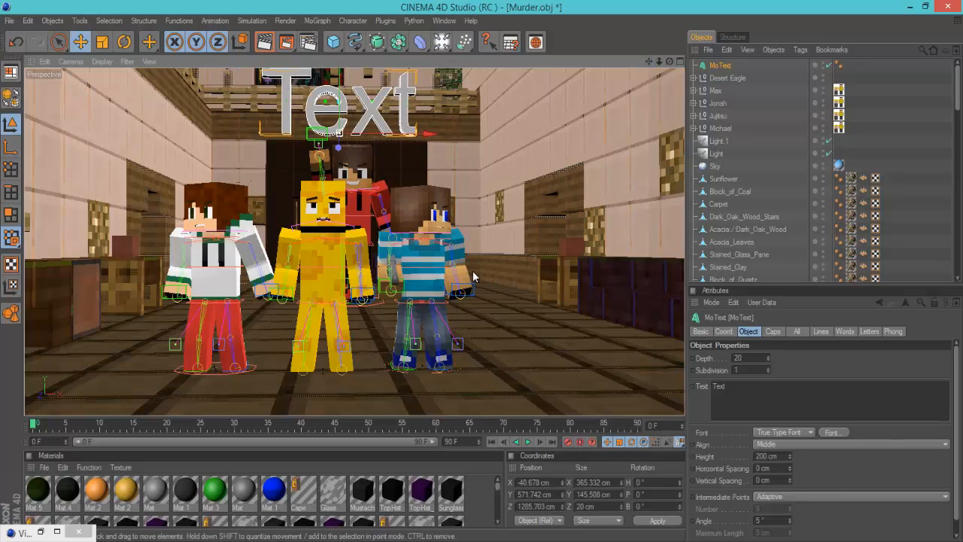
pyautogui.moveTo(338, 113); pyautogui.dragTo(481, 272)
pyautogui.moveTo(337, 157); pyautogui.dragTo(484, 269)
# - Tilt the MoText to a pitch of about 16.5° and lower it to about Y 537 cm, Z 1214 cm
pyautogui.click(124, 41)
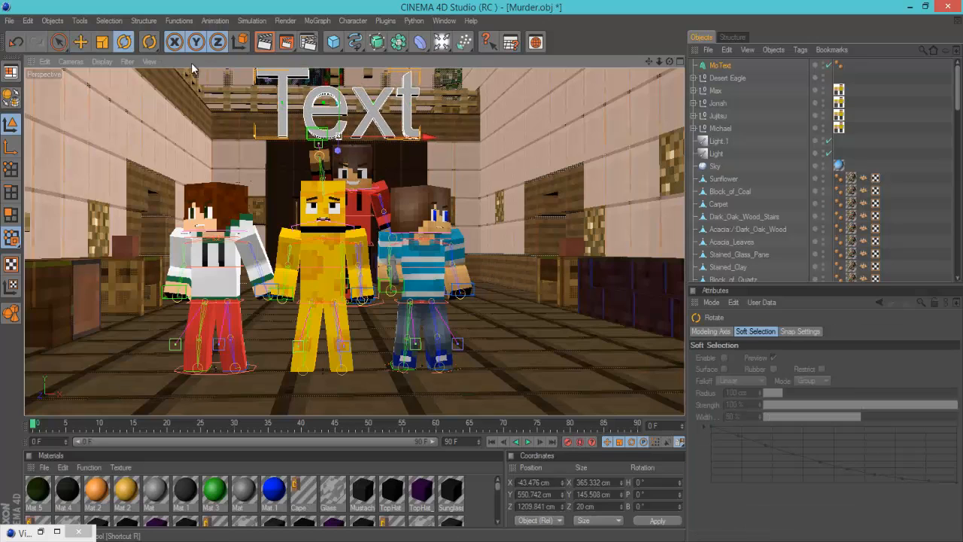
pyautogui.moveTo(342, 114); pyautogui.dragTo(342, 150)
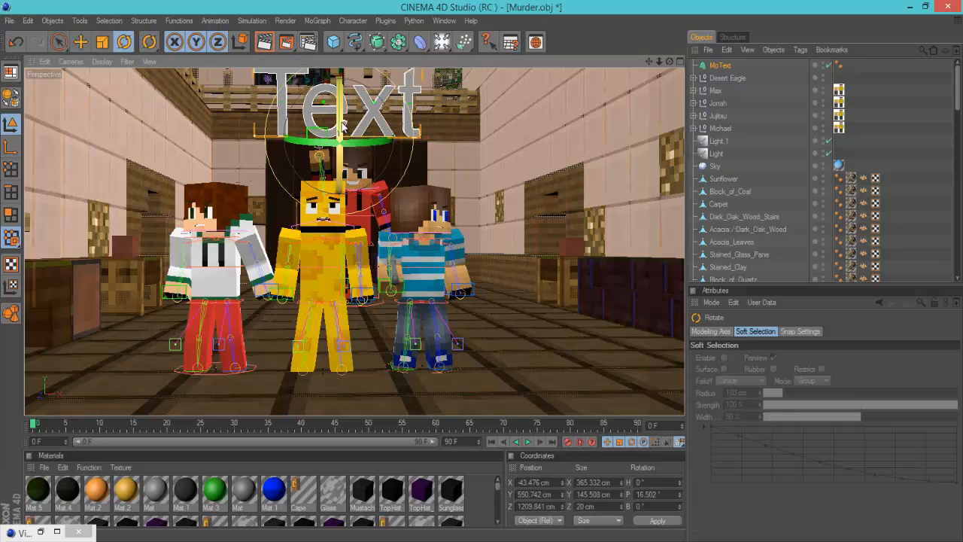
pyautogui.click(77, 44)
pyautogui.moveTo(482, 274); pyautogui.dragTo(481, 268)
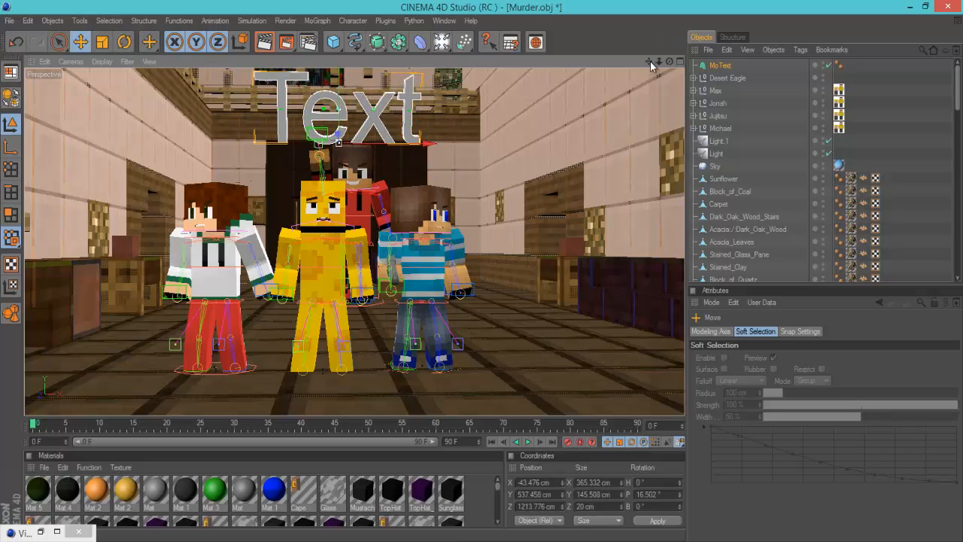
pyautogui.moveTo(650, 60); pyautogui.dragTo(480, 274)
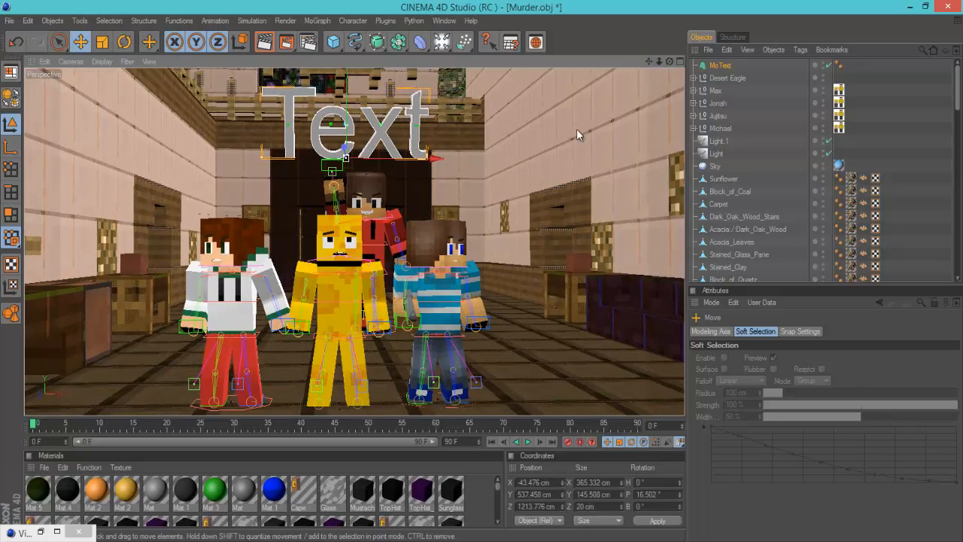
# - Duplicate the MoText object in place
pyautogui.click(722, 66)
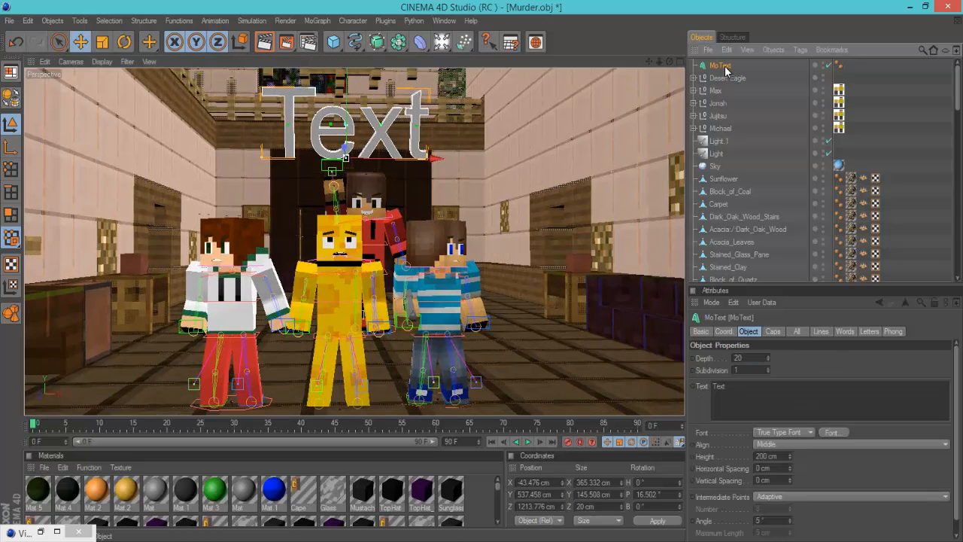
pyautogui.hotkey('ctrl', 'c')
pyautogui.hotkey('ctrl', 'v')
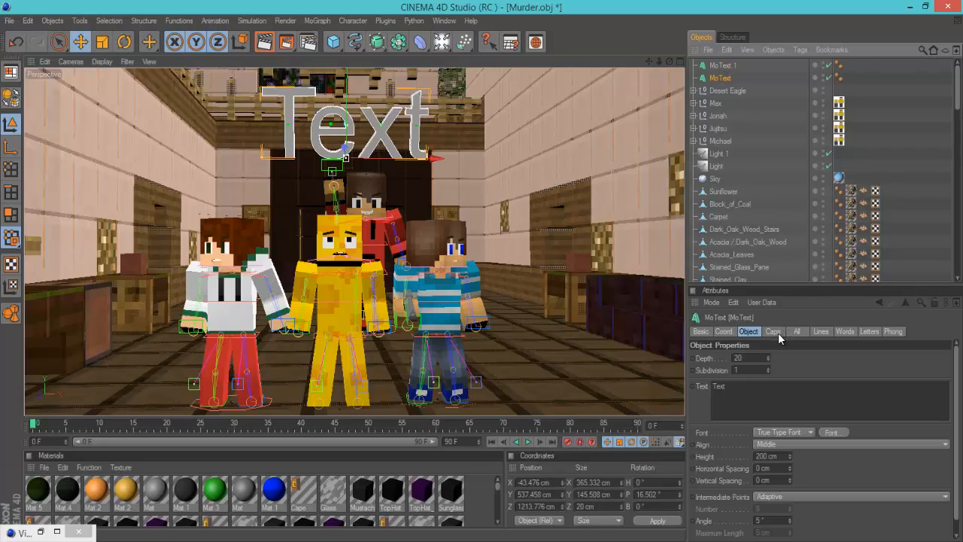
# - Set the extrusion depth to 90 on the original MoText and 60 on its copy, MoText.1
pyautogui.click(768, 356)
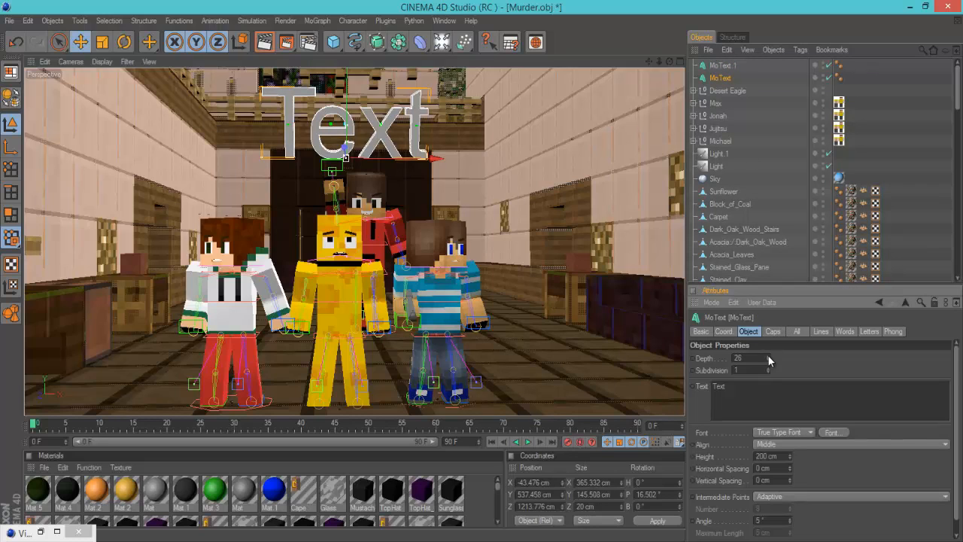
pyautogui.click(768, 355)
pyautogui.click(768, 356)
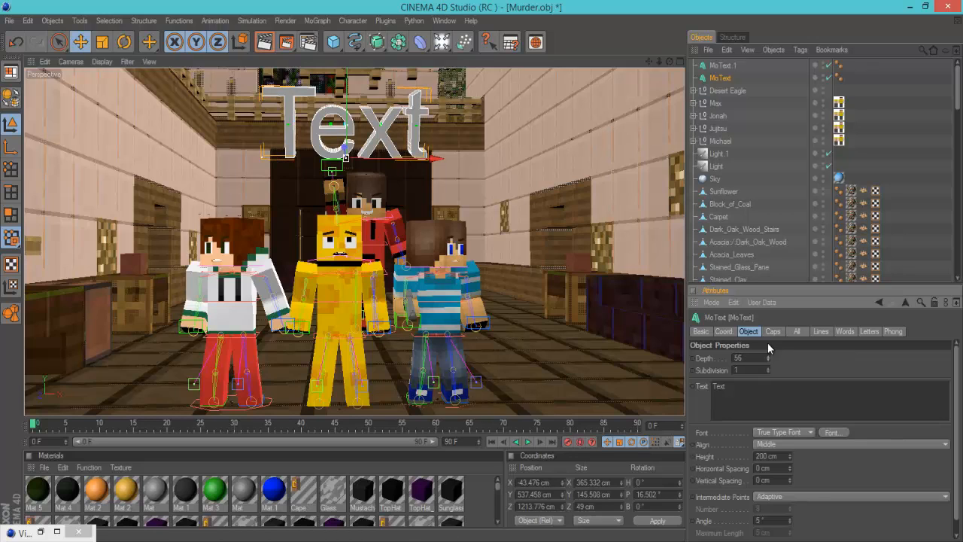
pyautogui.moveTo(767, 343); pyautogui.dragTo(767, 352)
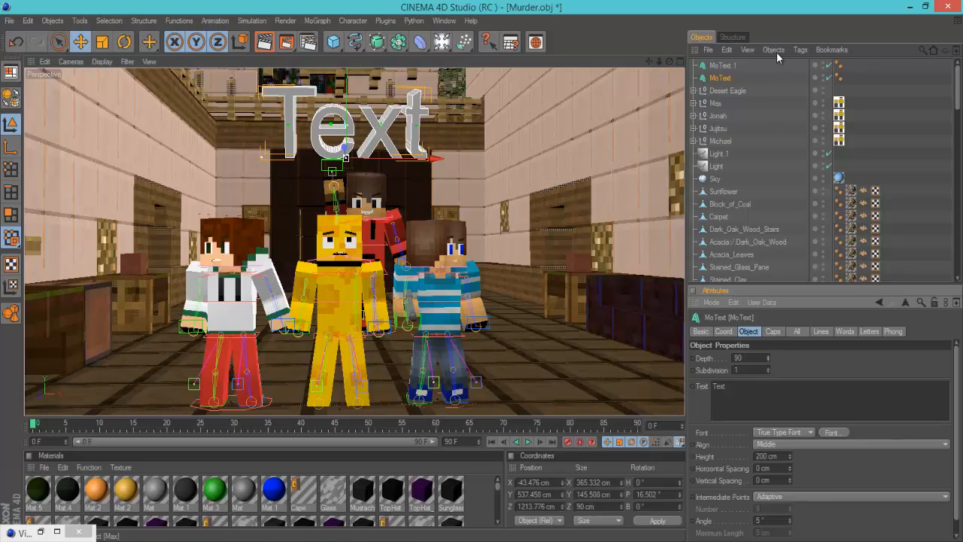
pyautogui.click(734, 66)
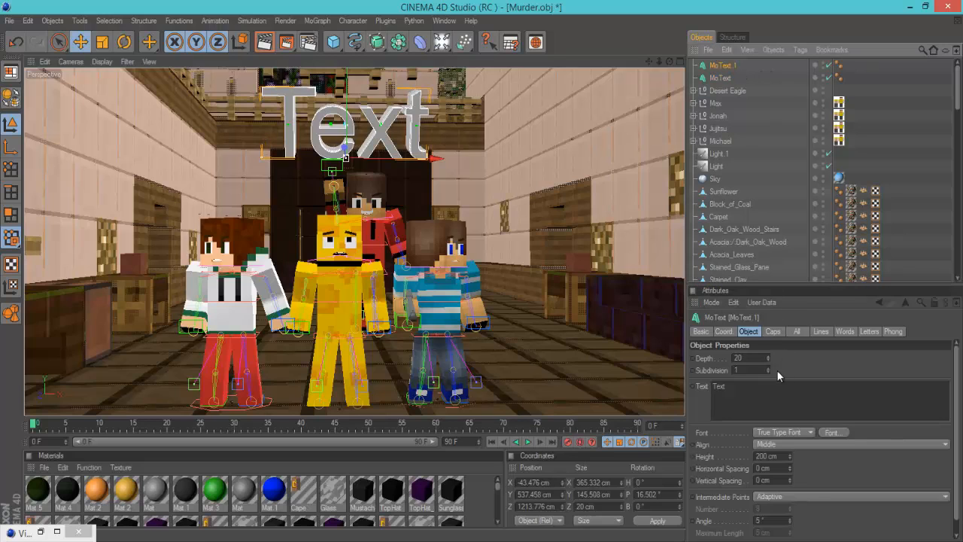
pyautogui.moveTo(768, 356); pyautogui.dragTo(767, 354)
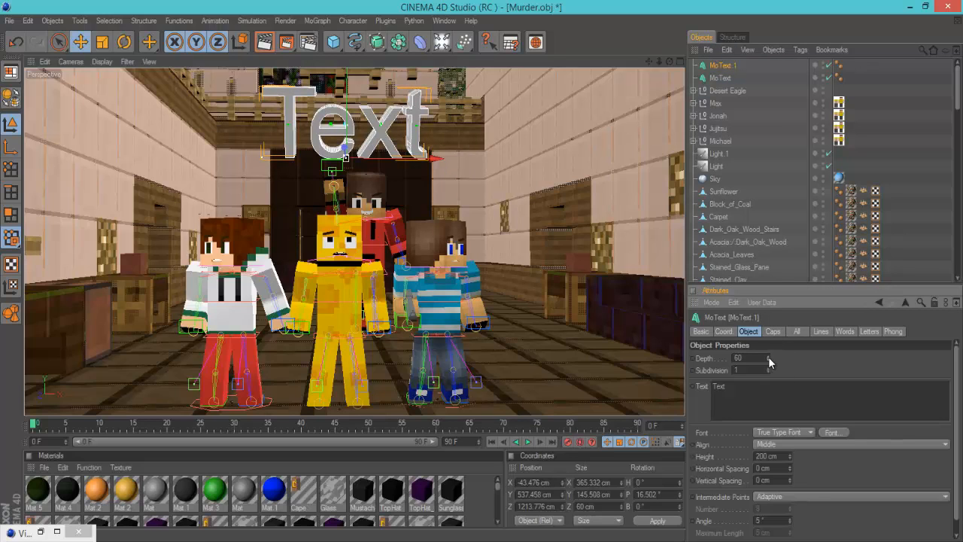
# - Give the original MoText fillet start and end caps, each with a 7 cm radius
pyautogui.click(725, 79)
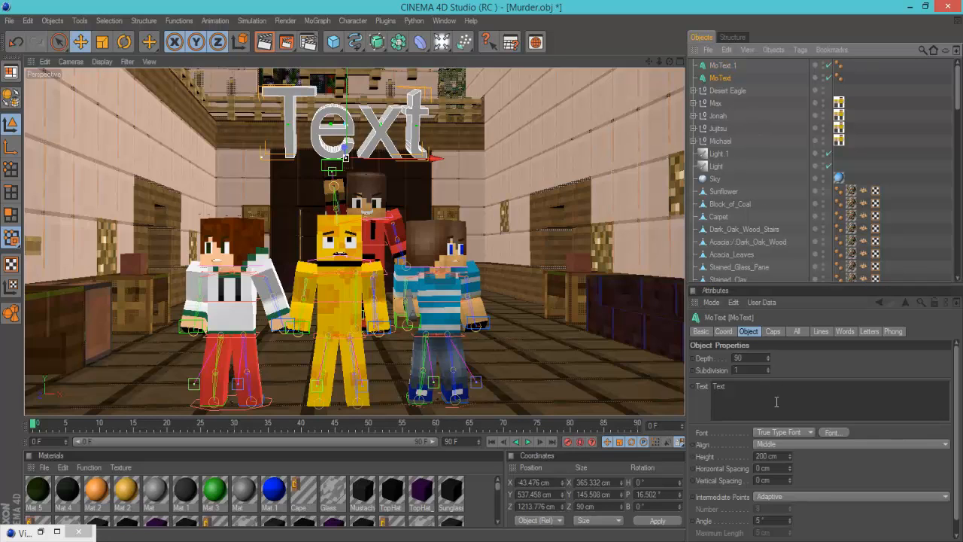
pyautogui.click(772, 331)
pyautogui.click(765, 358)
pyautogui.click(759, 389)
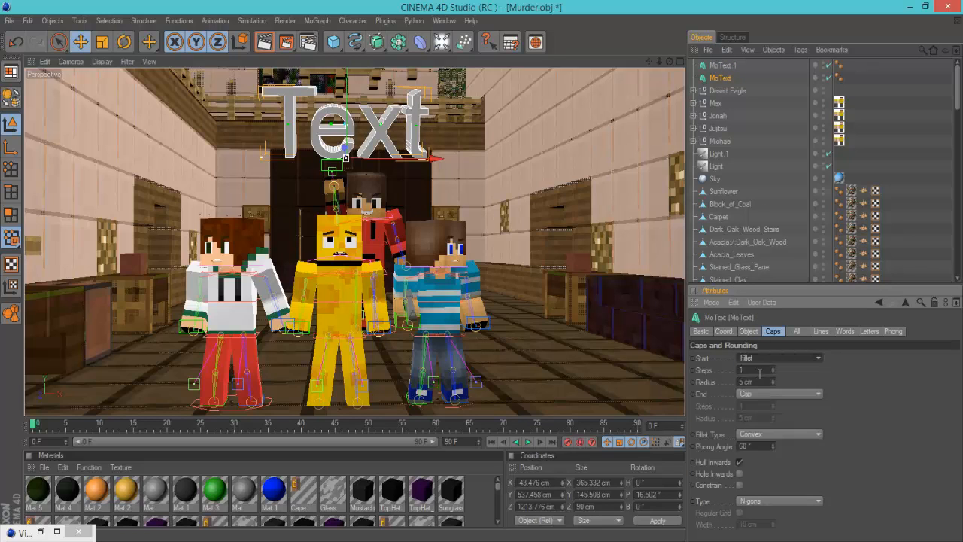
pyautogui.click(758, 394)
pyautogui.click(755, 428)
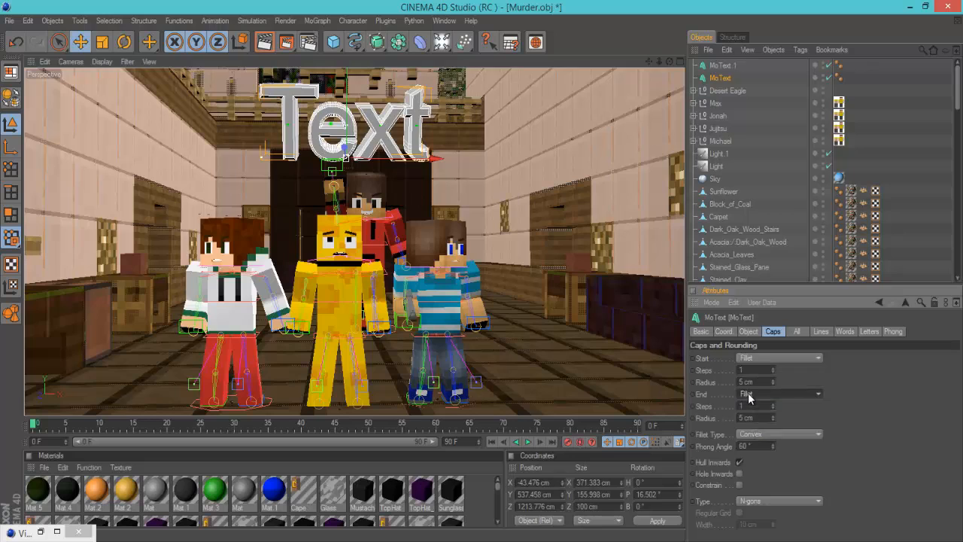
pyautogui.moveTo(743, 381); pyautogui.dragTo(700, 384)
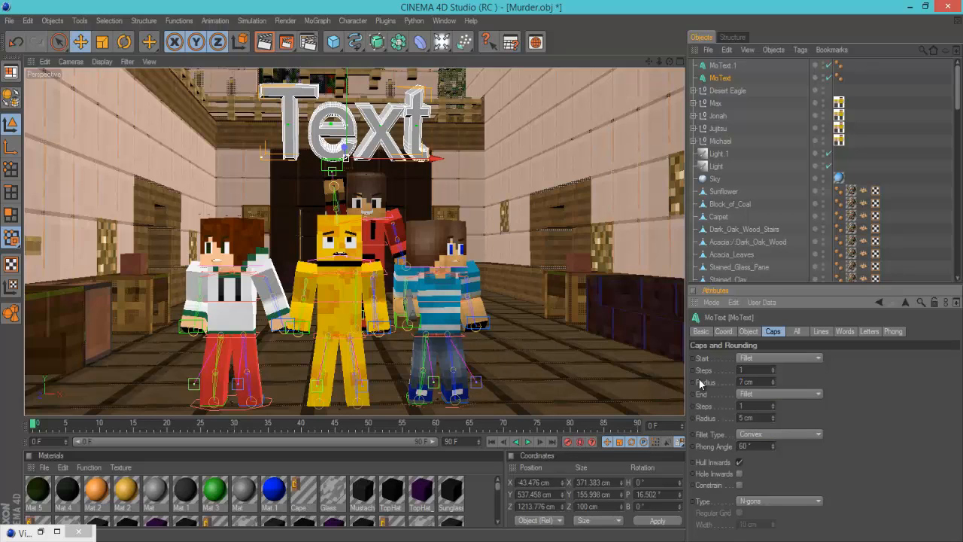
pyautogui.press('Return')
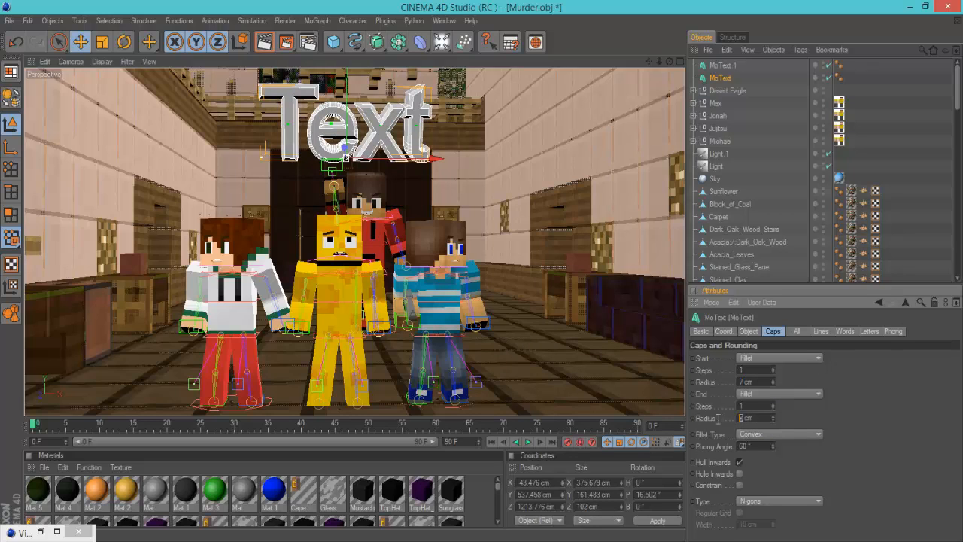
pyautogui.press('Return')
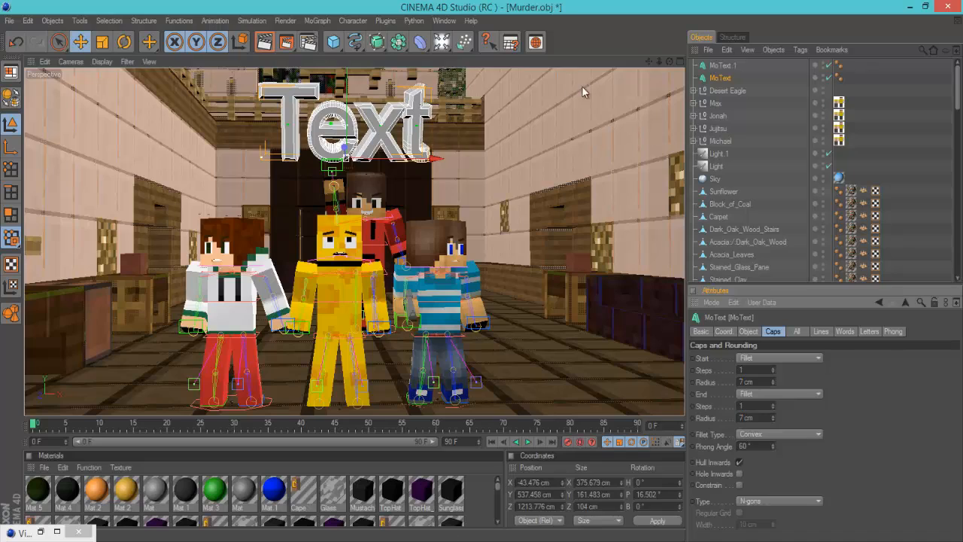
# - Move MoText.1 forward along its depth axis, in front of the filleted text, to about Y 533 cm and Z 1200 cm
pyautogui.moveTo(668, 61); pyautogui.dragTo(579, 142)
pyautogui.click(720, 66)
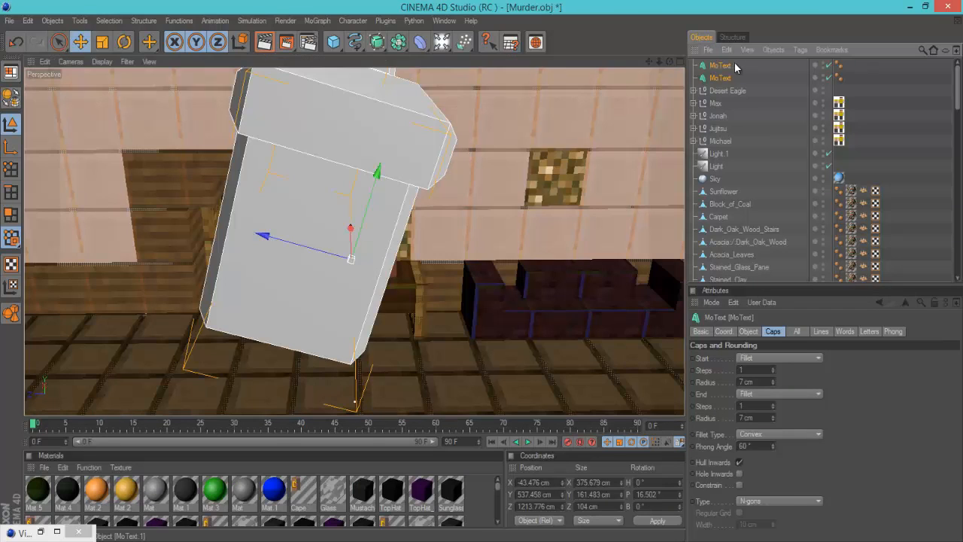
pyautogui.moveTo(282, 241); pyautogui.dragTo(290, 242)
pyautogui.moveTo(651, 67); pyautogui.dragTo(513, 138)
pyautogui.scroll(2, 513, 138)
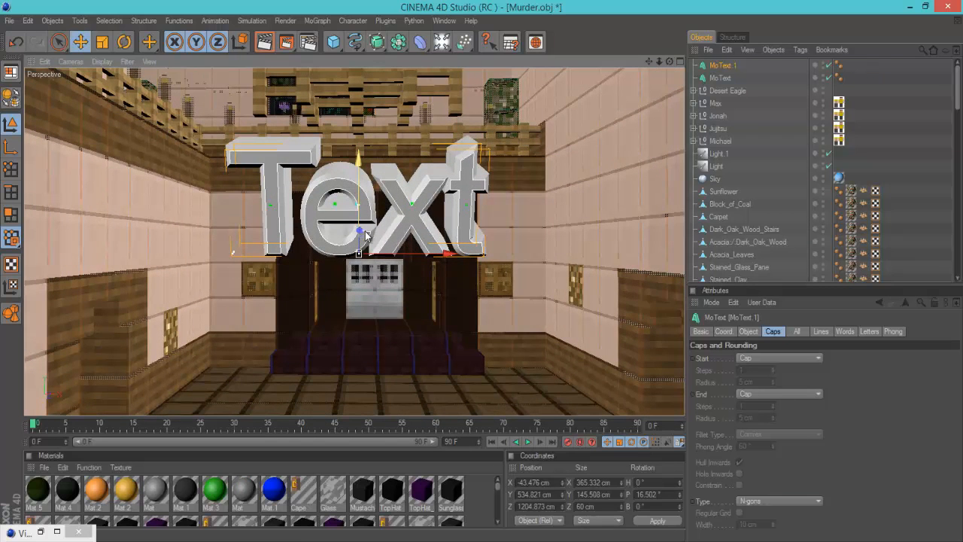
pyautogui.moveTo(671, 62); pyautogui.dragTo(483, 278)
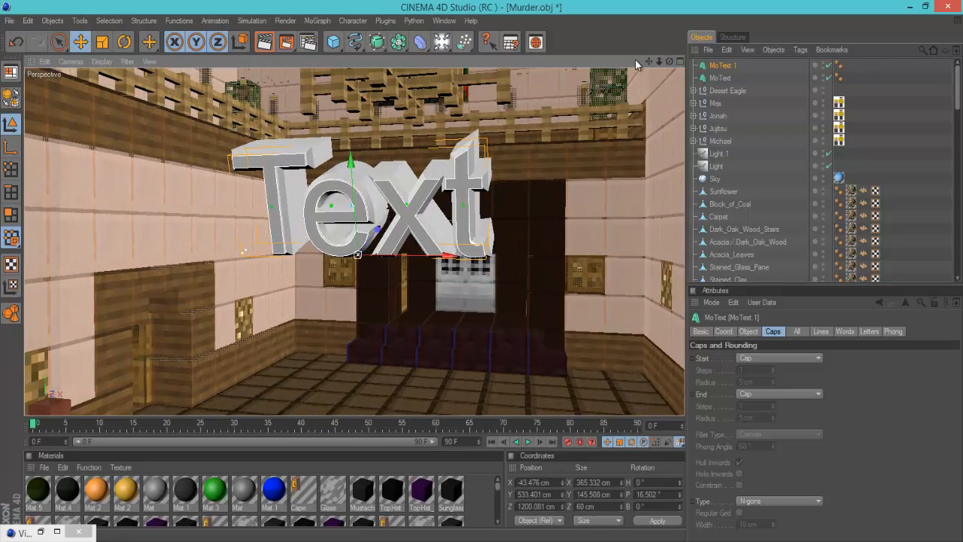
# - Change the text of both MoText objects together to "Murder"
pyautogui.moveTo(483, 269); pyautogui.dragTo(497, 259)
pyautogui.scroll(-5, 604, 104)
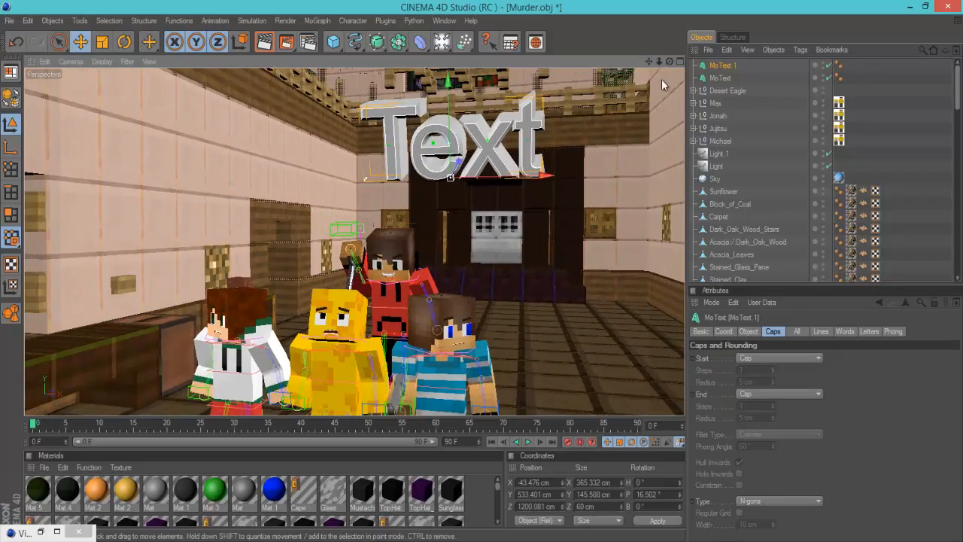
pyautogui.moveTo(669, 61); pyautogui.dragTo(482, 271)
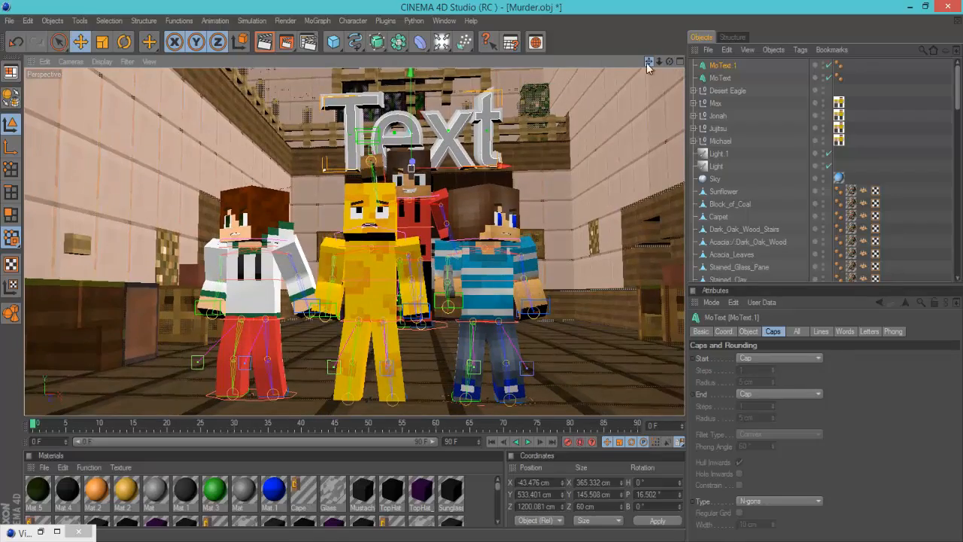
pyautogui.moveTo(673, 62); pyautogui.dragTo(481, 272)
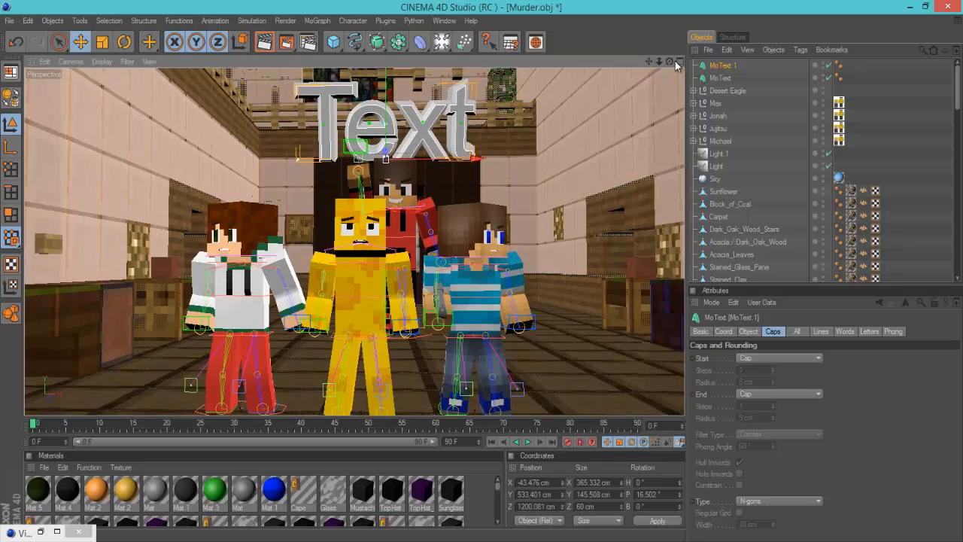
pyautogui.moveTo(673, 62); pyautogui.dragTo(481, 271)
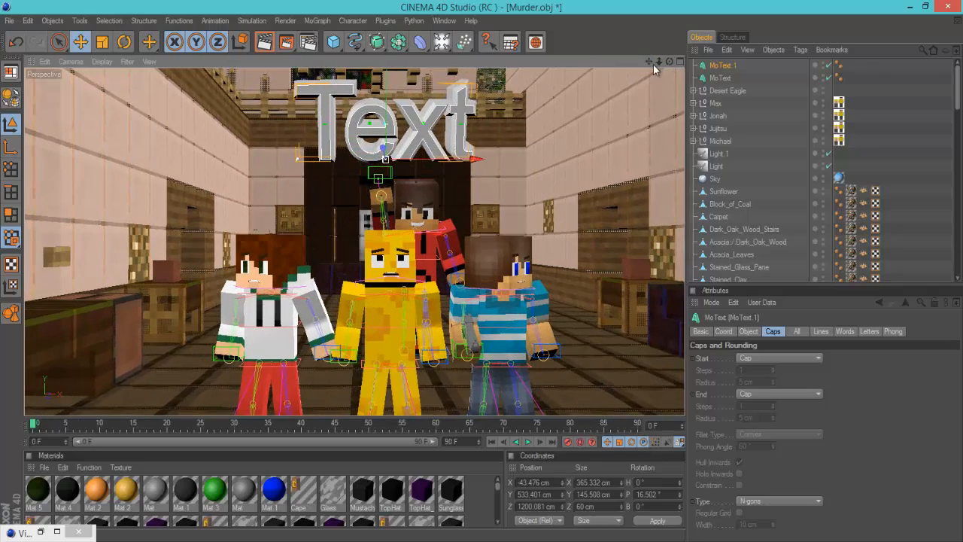
pyautogui.moveTo(650, 62); pyautogui.dragTo(483, 276)
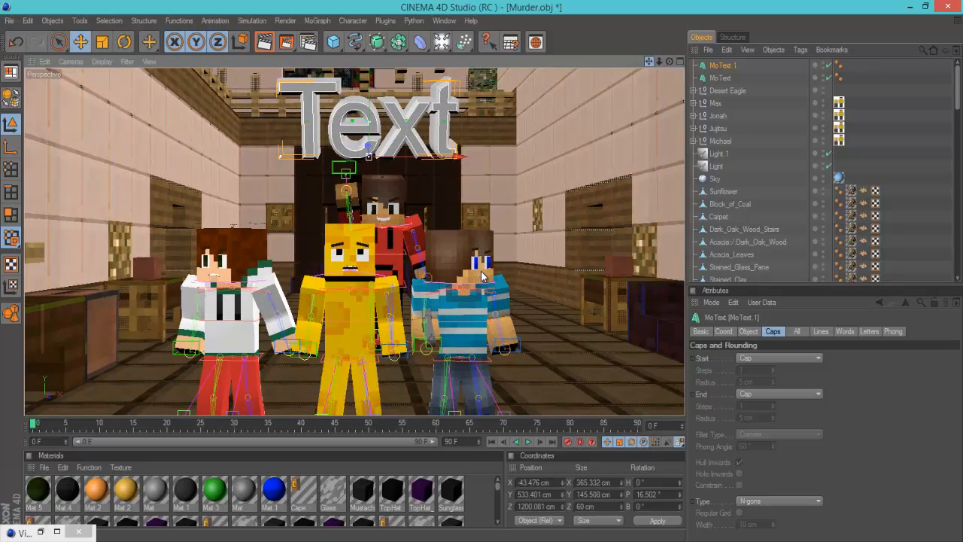
pyautogui.keyDown('ctrl'); pyautogui.click(714, 79); pyautogui.keyUp('ctrl')
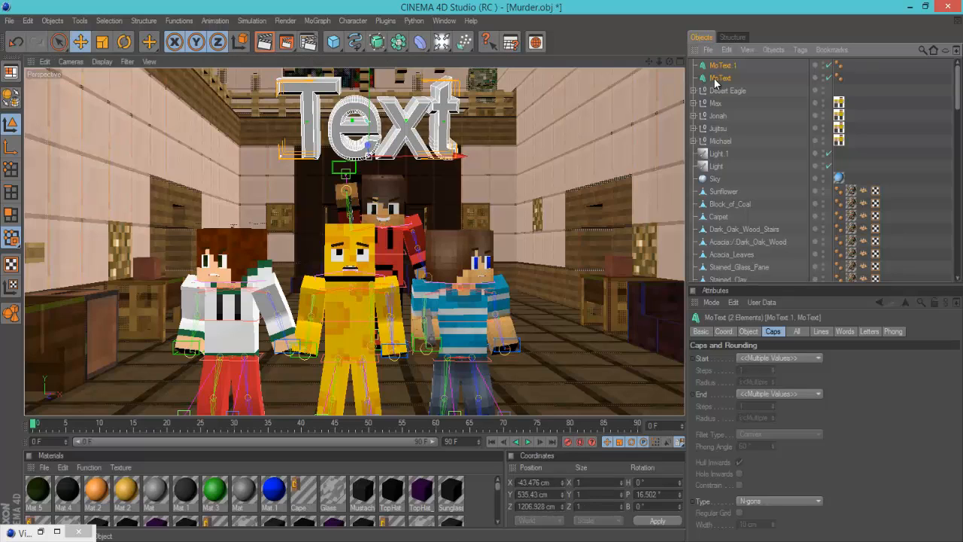
pyautogui.click(749, 332)
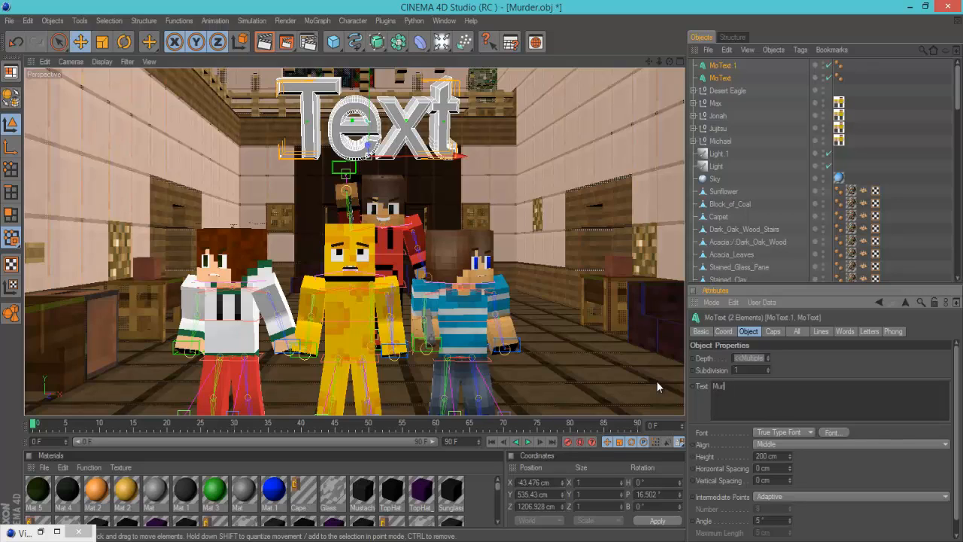
pyautogui.write('der')
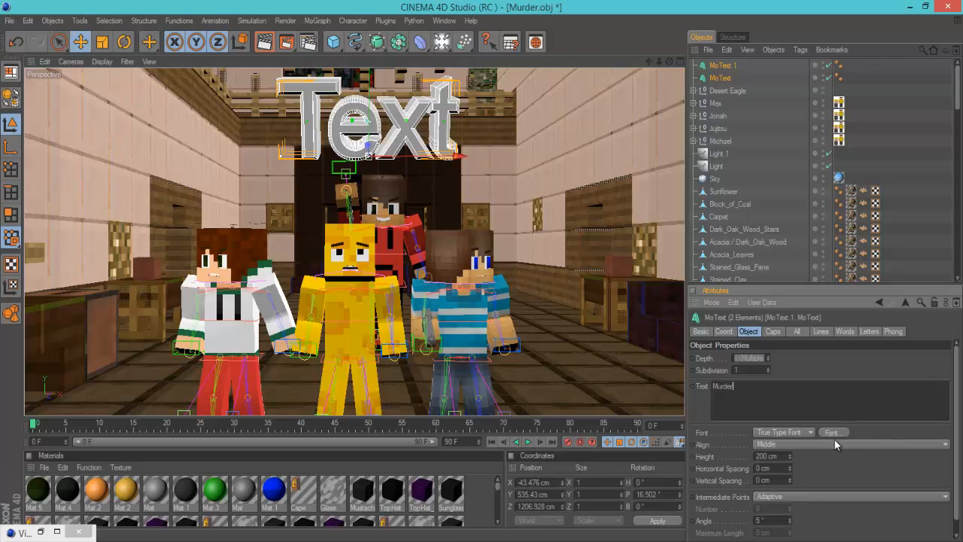
# - Try the Cartoonist Kooky font on both MoText objects
pyautogui.click(830, 432)
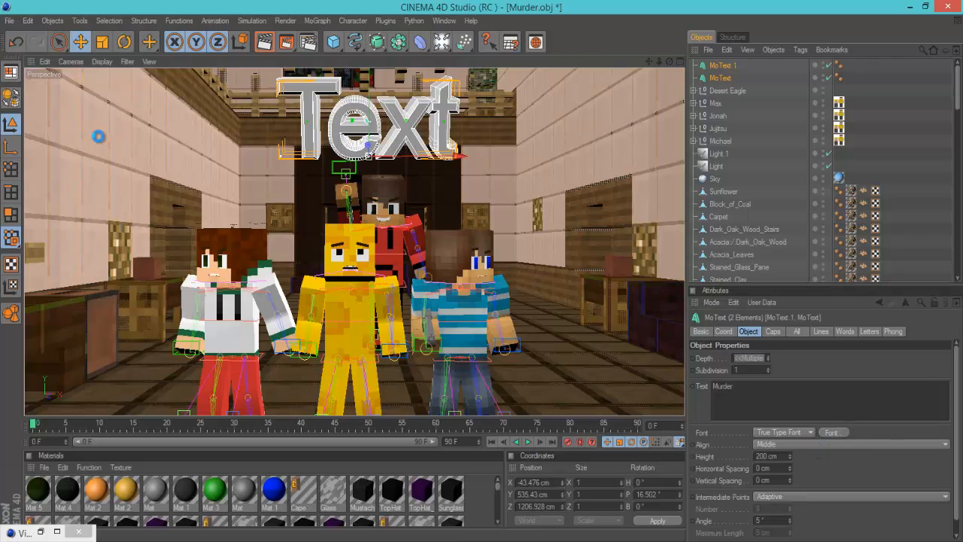
pyautogui.scroll(-4, 75, 158)
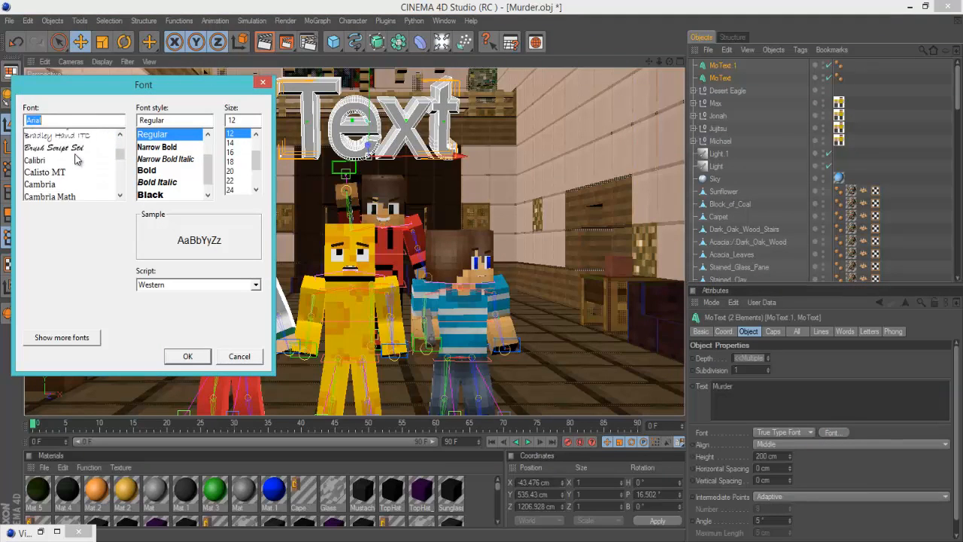
pyautogui.scroll(-2, 76, 159)
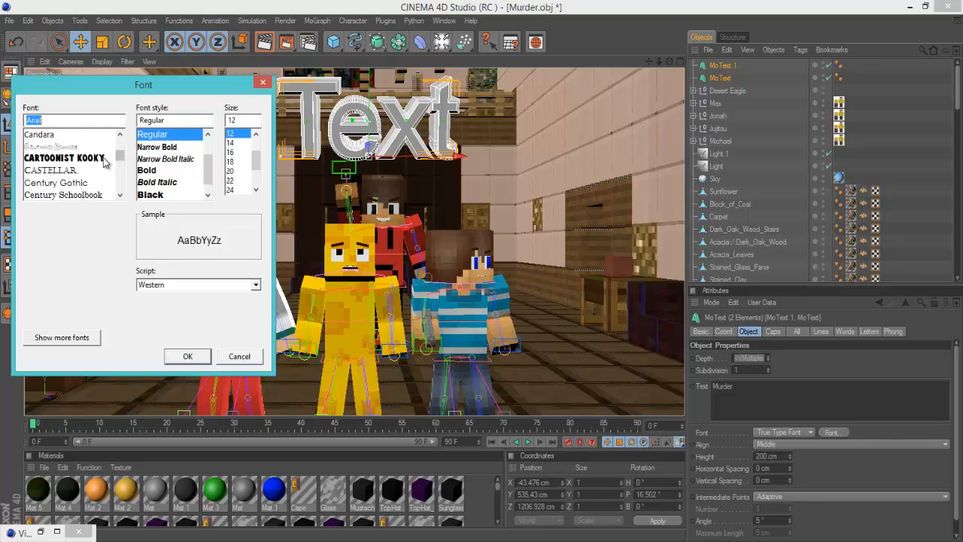
pyautogui.click(104, 163)
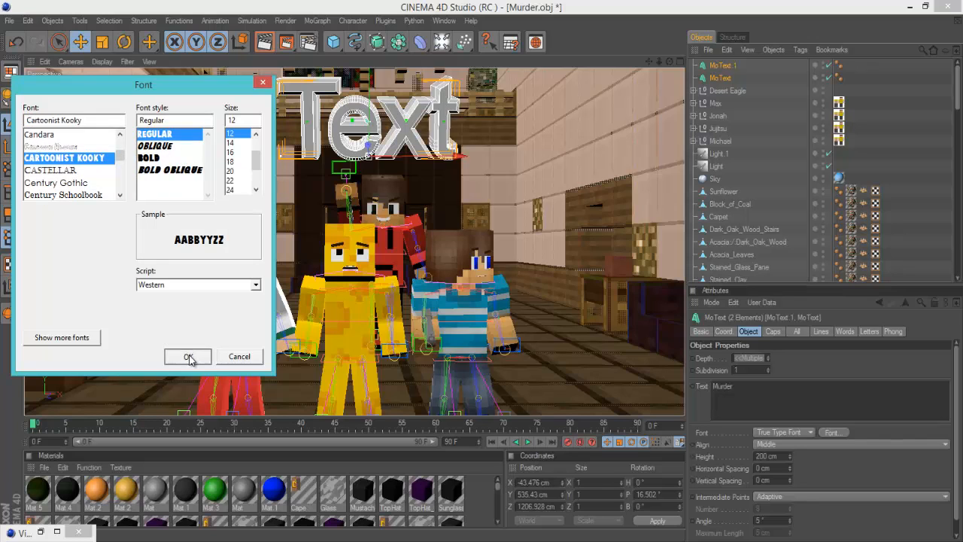
pyautogui.click(188, 356)
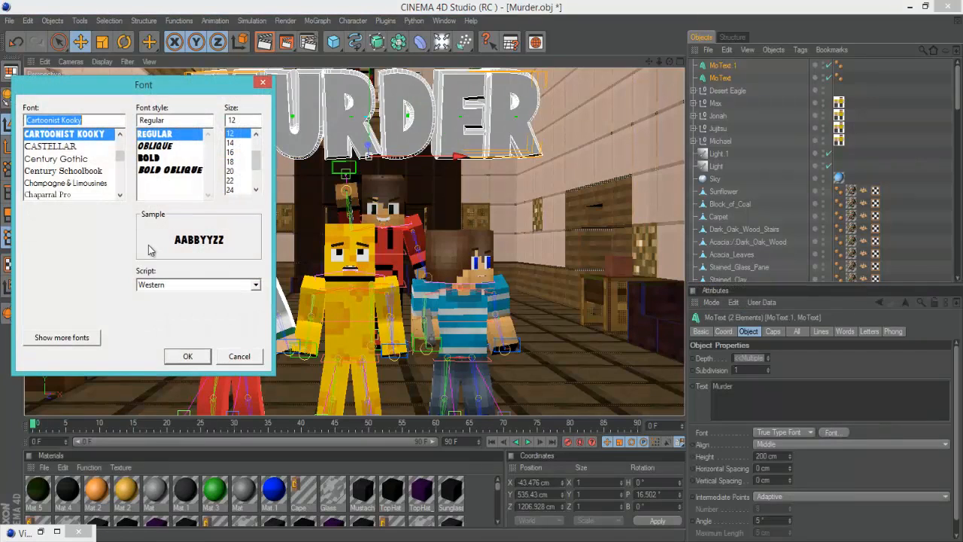
# - Set the font of both MoText objects to Toonish and shift them together along the X axis to about -36 cm
pyautogui.moveTo(120, 149); pyautogui.dragTo(122, 206)
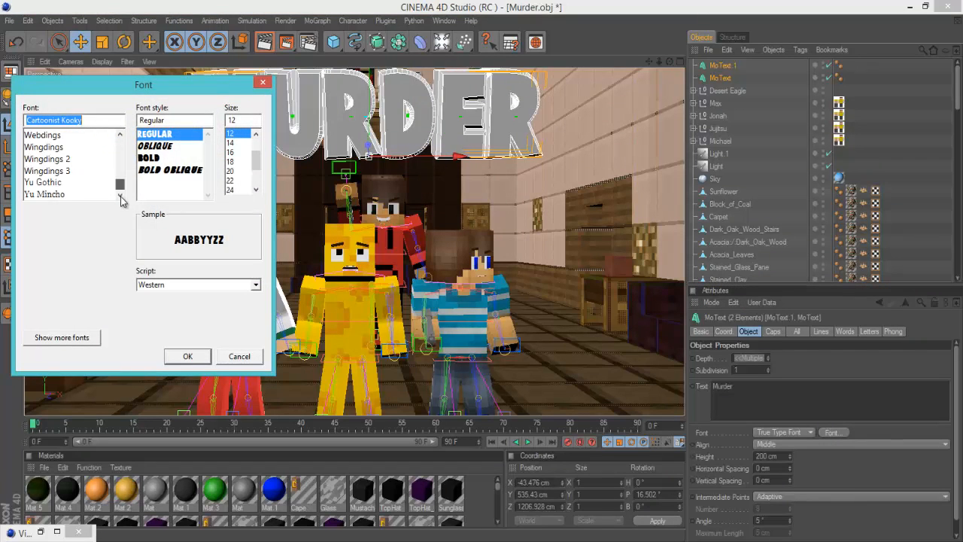
pyautogui.scroll(5, 80, 190)
pyautogui.click(54, 158)
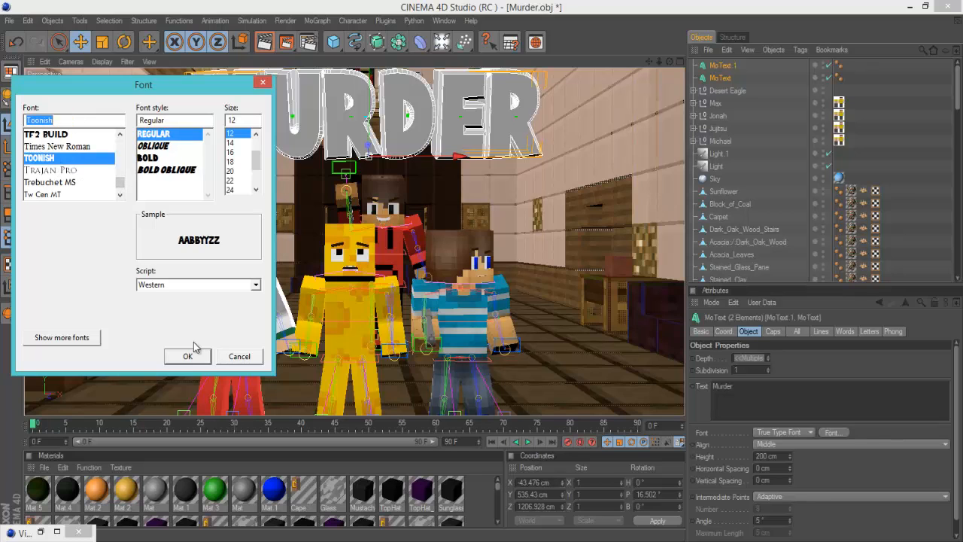
pyautogui.click(191, 354)
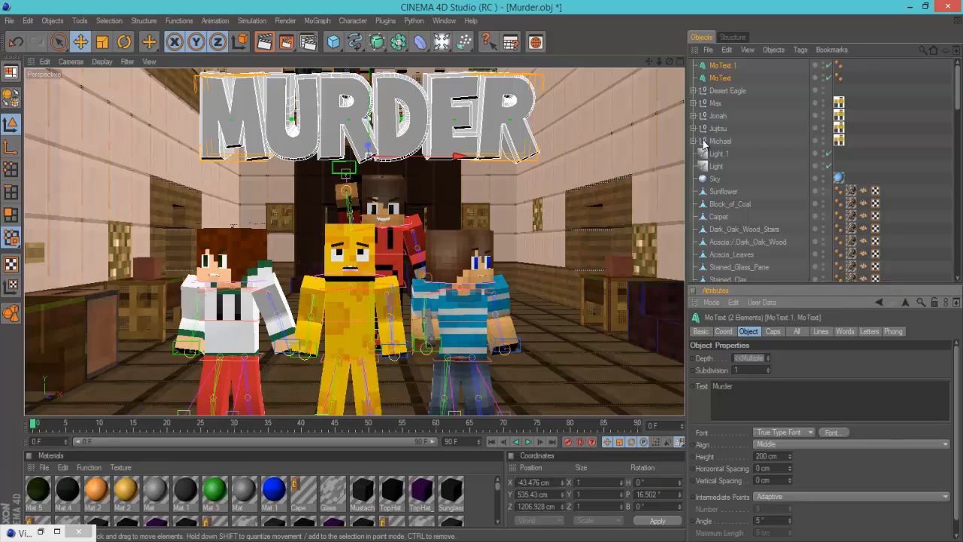
pyautogui.moveTo(461, 157); pyautogui.dragTo(466, 157)
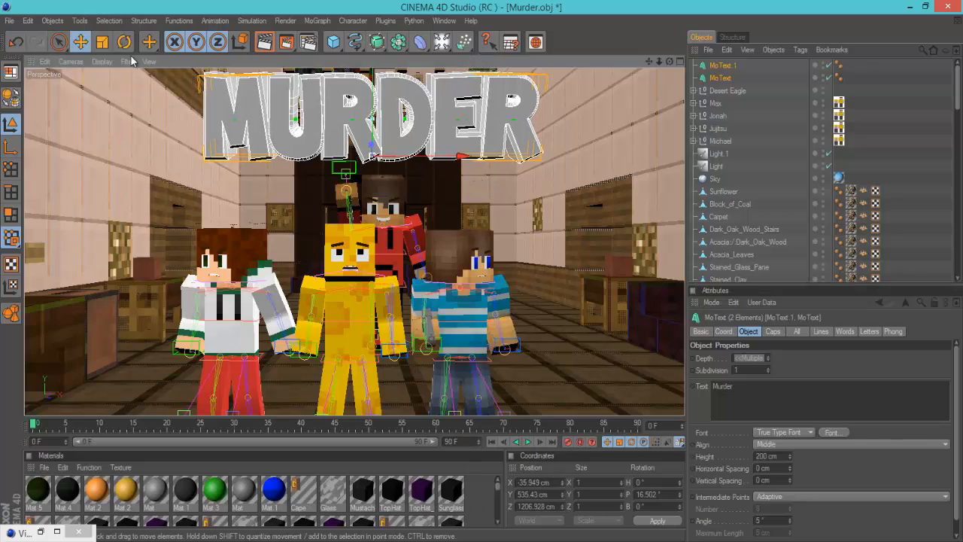
# - Create two new materials and open the first one, Mat.6, for editing
pyautogui.doubleClick(481, 489)
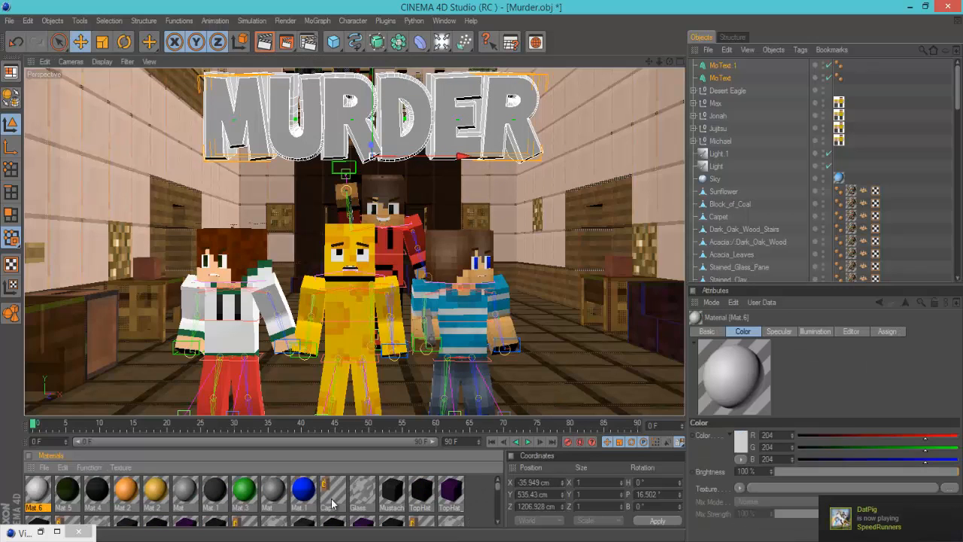
pyautogui.doubleClick(486, 499)
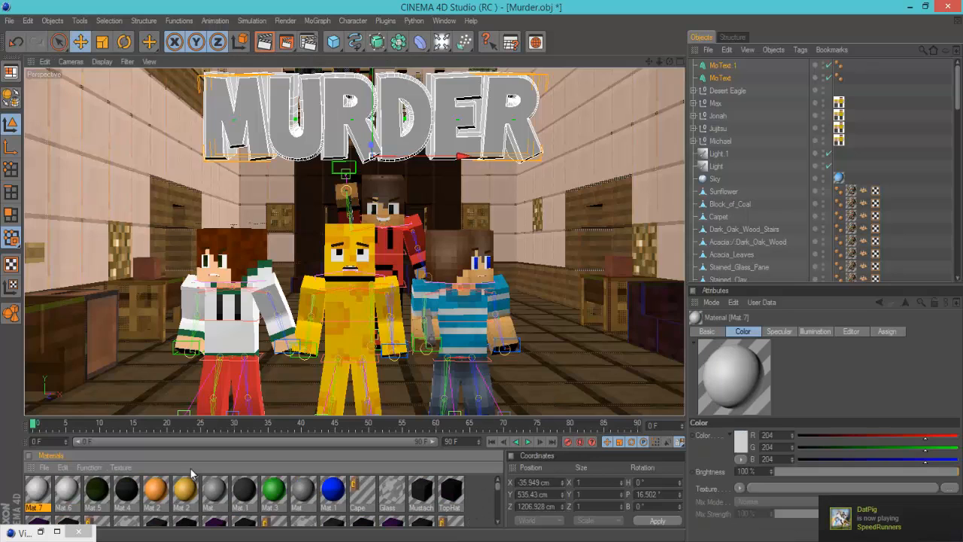
pyautogui.doubleClick(68, 495)
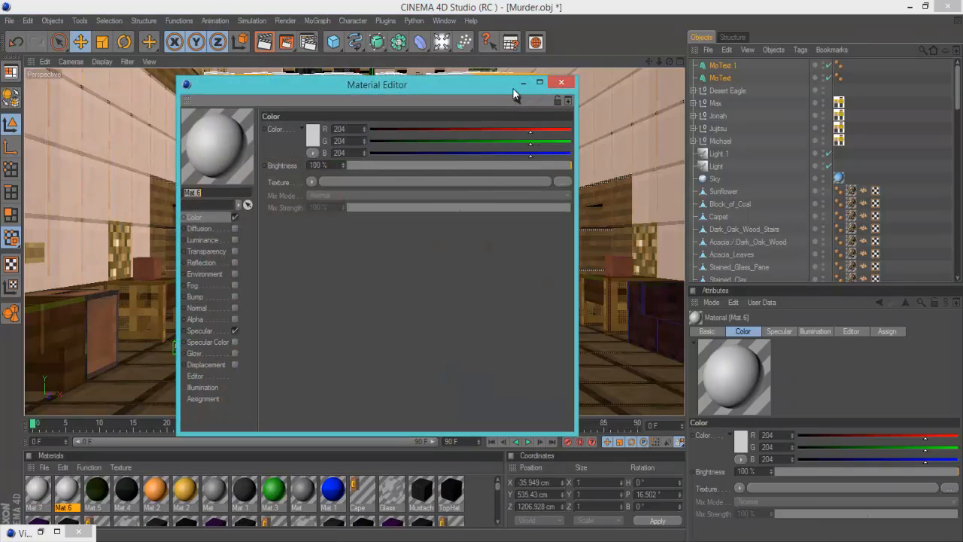
# - Examine the layered title text from different angles and check how it sits above the characters
pyautogui.click(515, 86)
pyautogui.click(722, 79)
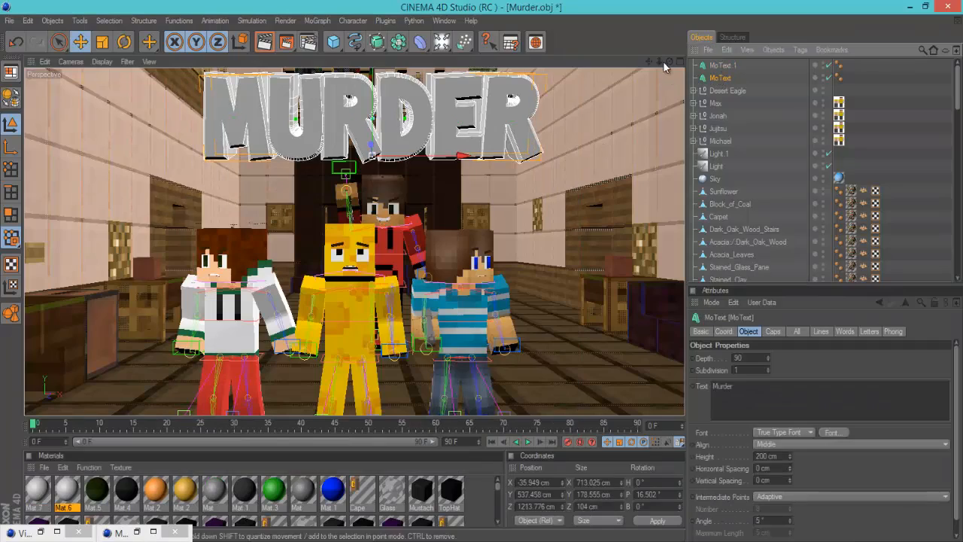
pyautogui.moveTo(668, 62); pyautogui.dragTo(482, 273)
pyautogui.moveTo(492, 271); pyautogui.dragTo(547, 123)
pyautogui.scroll(-5, 553, 117)
pyautogui.moveTo(647, 61); pyautogui.dragTo(481, 271)
pyautogui.scroll(-4, 643, 94)
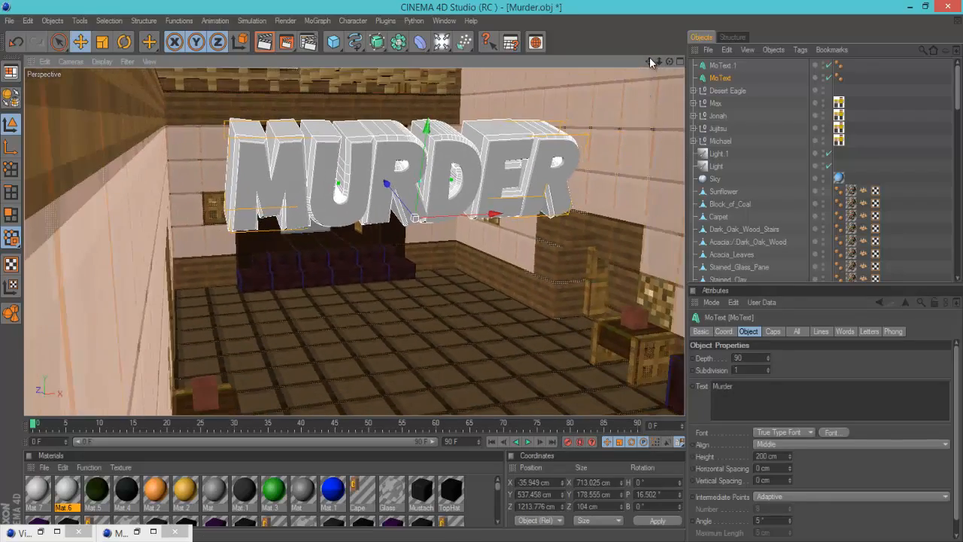
pyautogui.moveTo(648, 59); pyautogui.dragTo(588, 106)
pyautogui.scroll(-5, 592, 94)
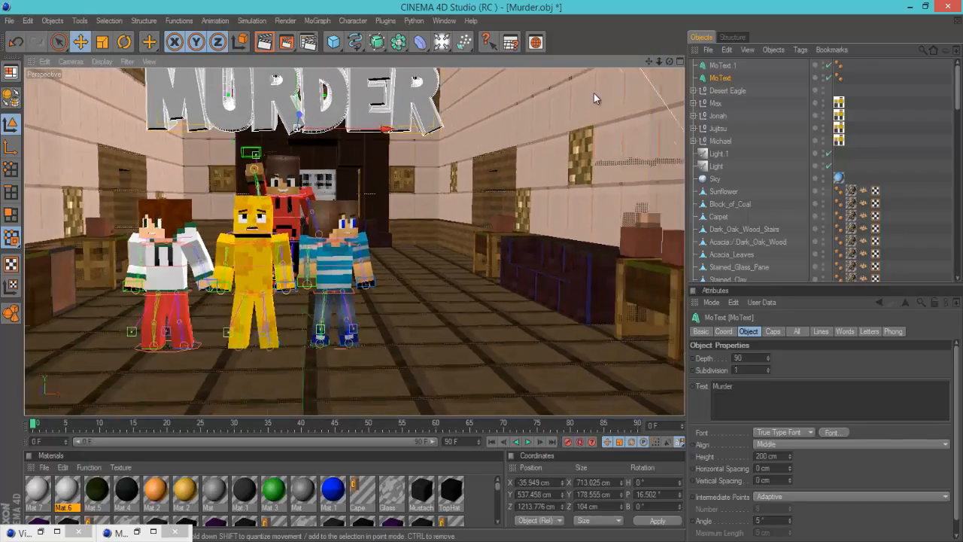
pyautogui.moveTo(649, 61)
pyautogui.mouseDown()
pyautogui.moveTo(481, 270)
pyautogui.moveTo(658, 61)
pyautogui.moveTo(481, 271)
pyautogui.moveTo(648, 61)
pyautogui.mouseUp()
pyautogui.scroll(1, 599, 113)
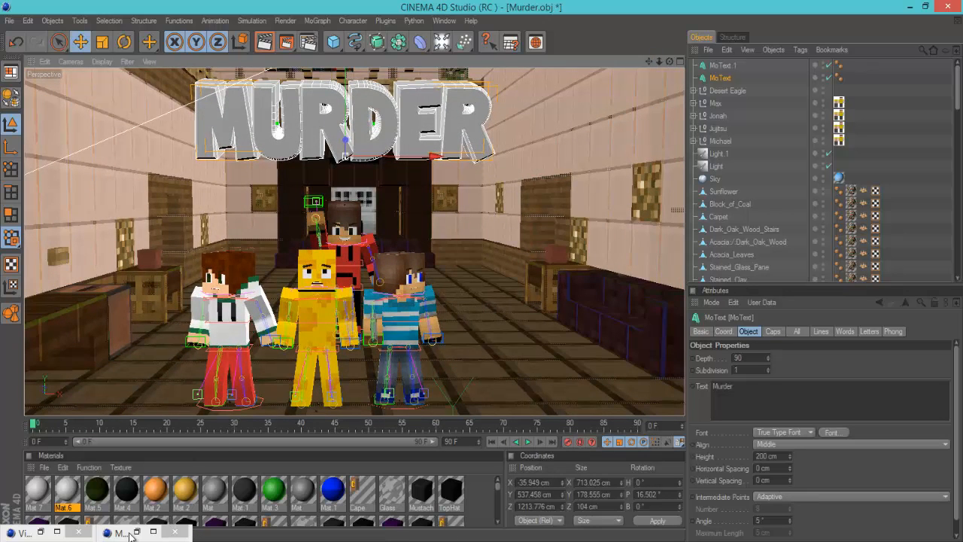
# - Set the color of material Mat.6 to pure red (255, 0, 0) and disable its specular channel
pyautogui.click(130, 532)
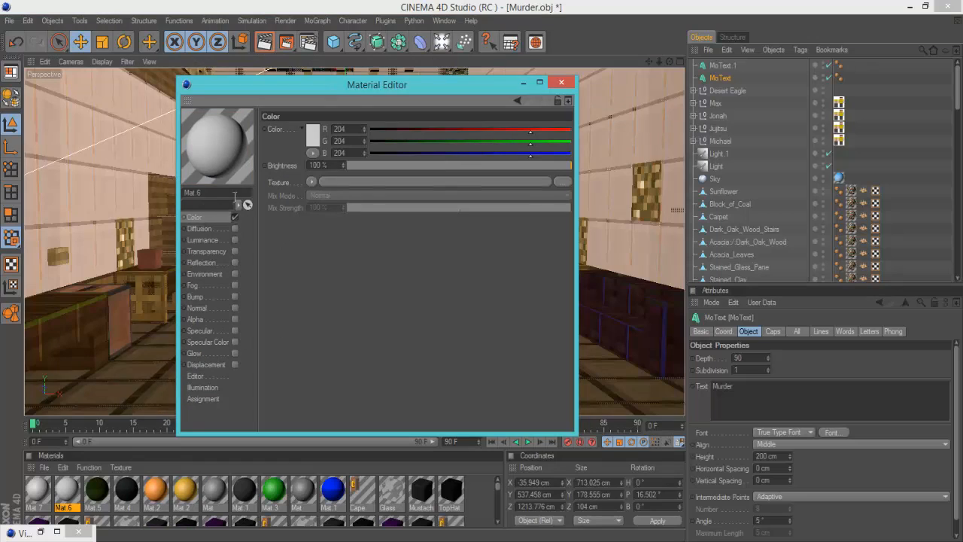
pyautogui.click(313, 142)
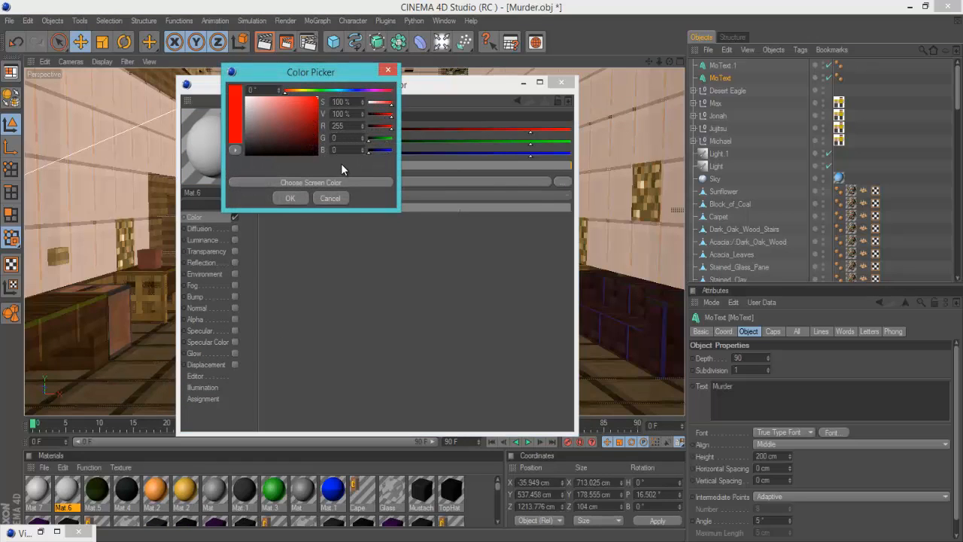
pyautogui.click(294, 198)
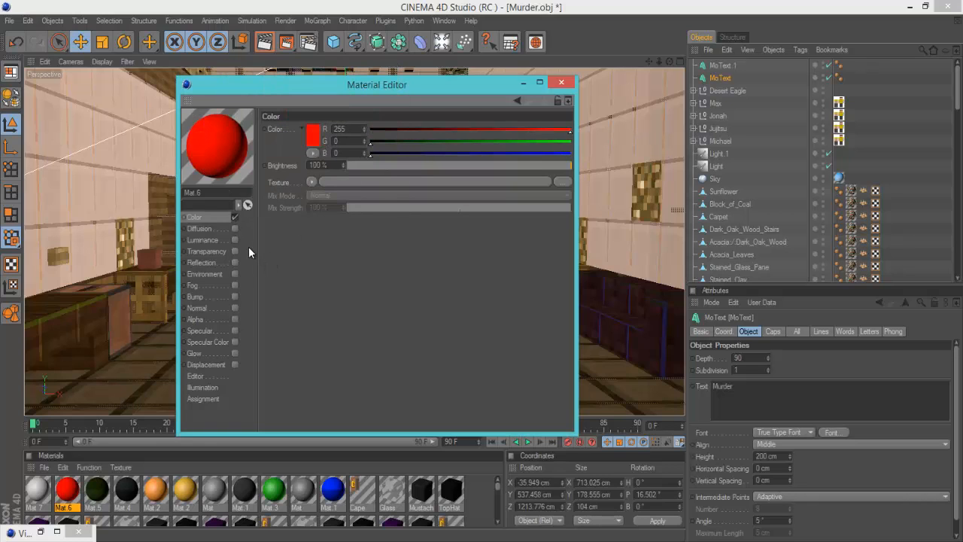
# - Enable reflection on Mat.6, tint it red (255, 0, 0) and lower the reflection brightness slightly
pyautogui.click(234, 262)
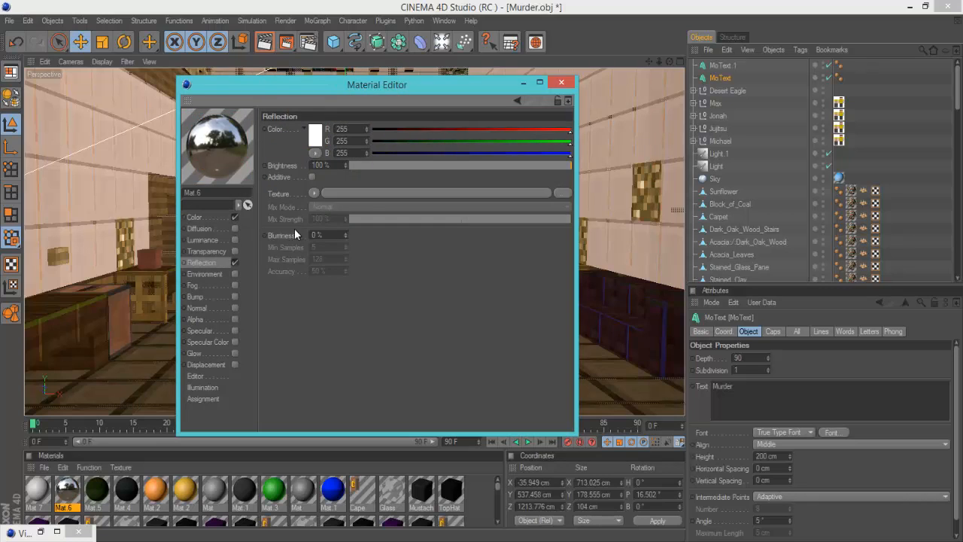
pyautogui.click(313, 142)
pyautogui.moveTo(313, 142); pyautogui.dragTo(397, 57)
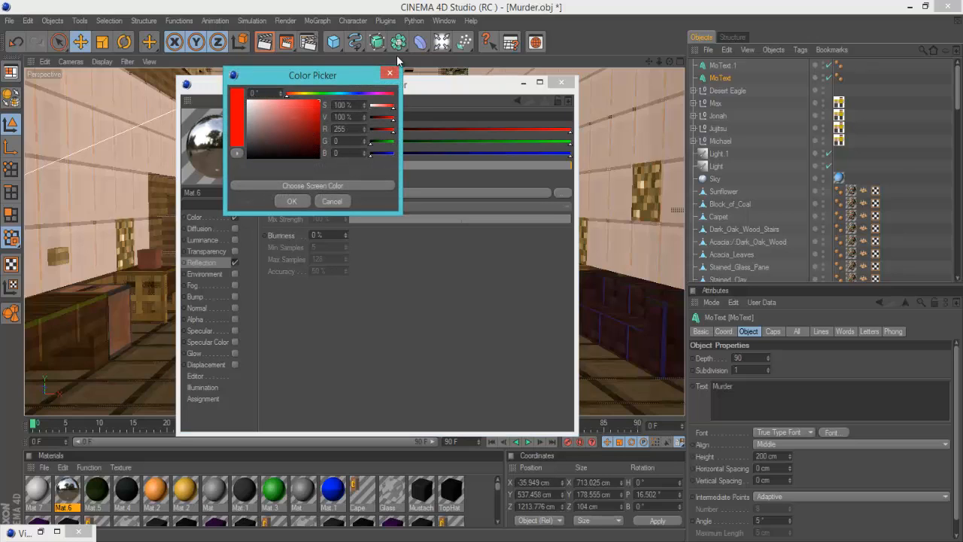
pyautogui.click(286, 200)
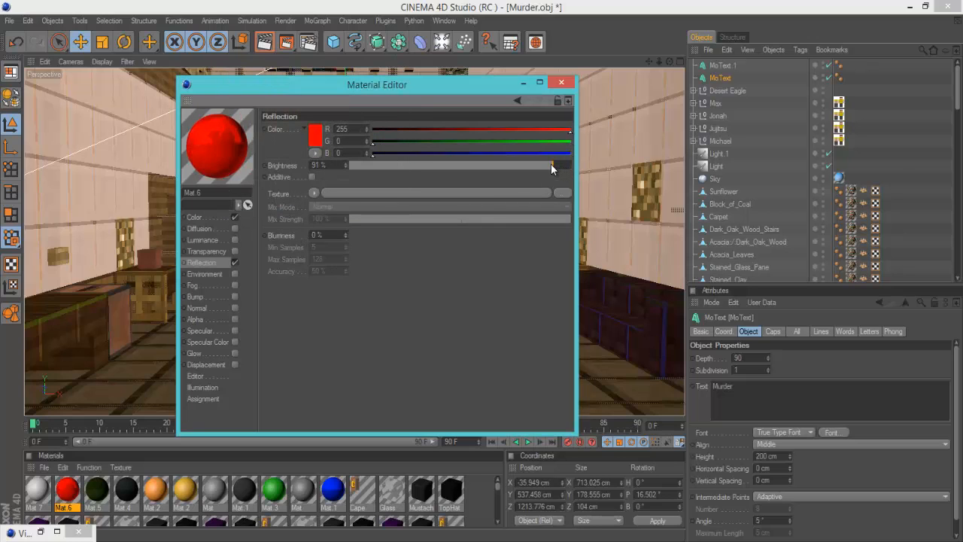
pyautogui.moveTo(550, 163); pyautogui.dragTo(545, 163)
# - Enable glow on the red material and apply it to the original MoText behind
pyautogui.click(234, 352)
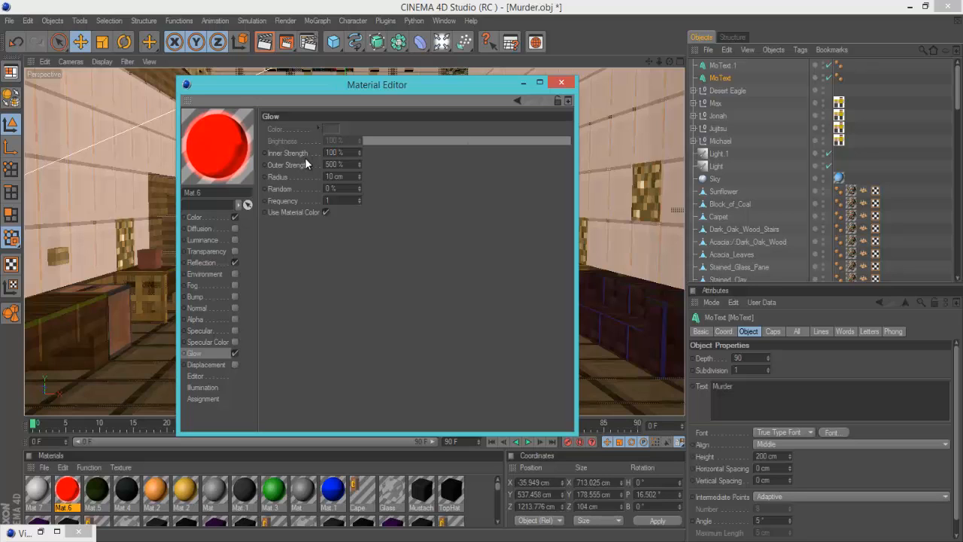
pyautogui.click(560, 82)
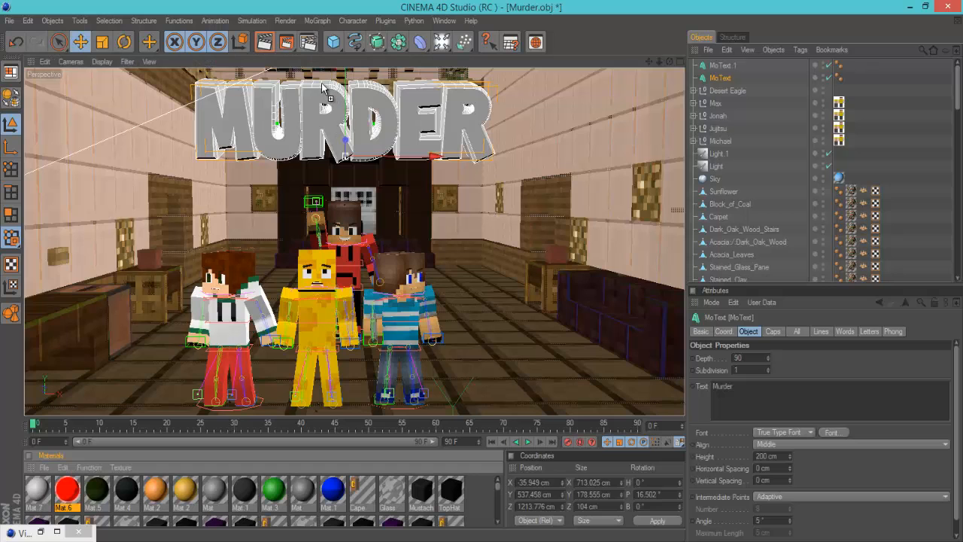
pyautogui.moveTo(733, 88); pyautogui.dragTo(722, 79)
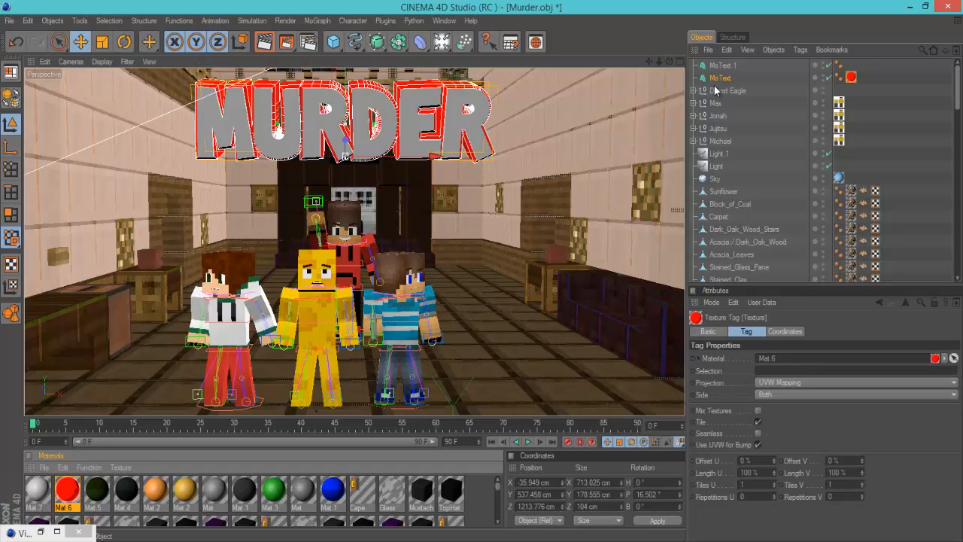
# - Set the color of material Mat.7 to white (255, 255, 255) and disable its specular channel
pyautogui.doubleClick(37, 489)
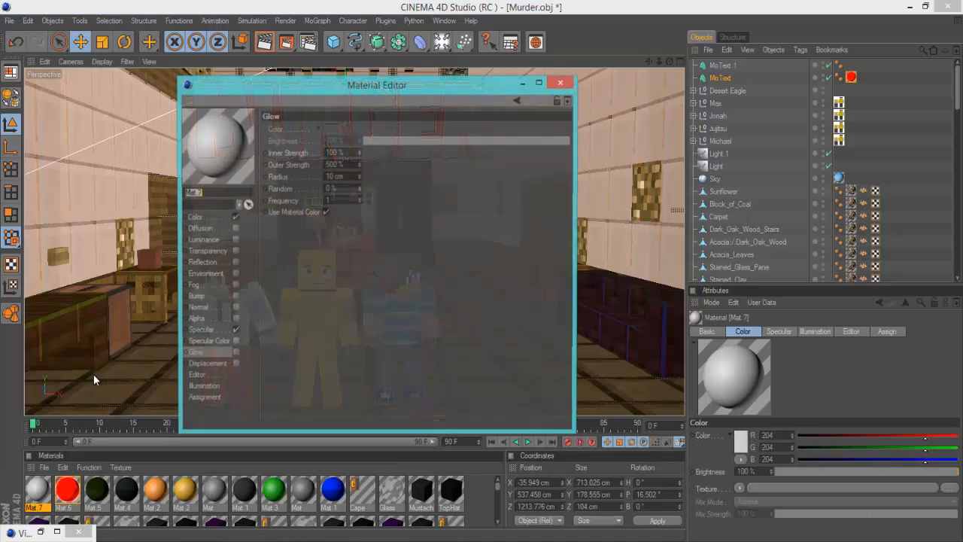
pyautogui.click(208, 219)
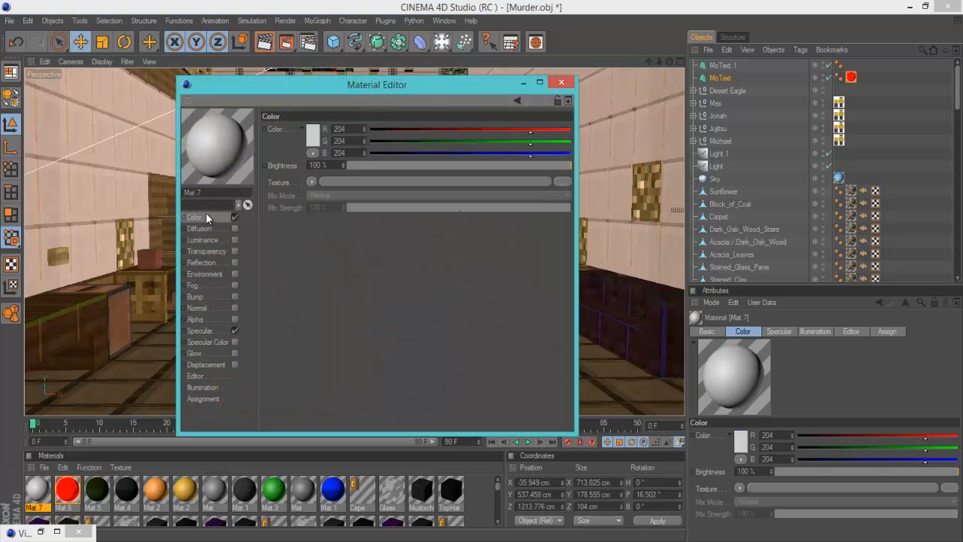
pyautogui.click(310, 135)
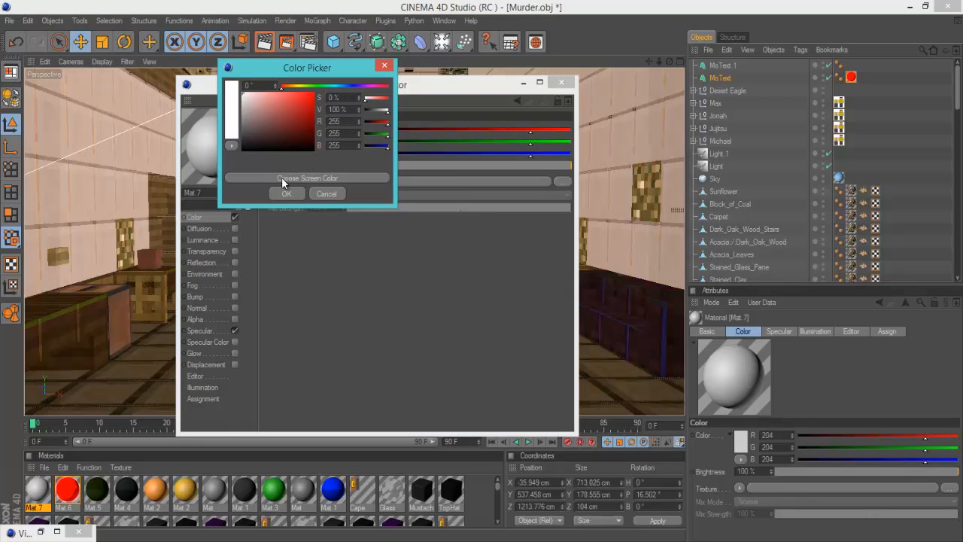
pyautogui.click(286, 193)
pyautogui.click(234, 331)
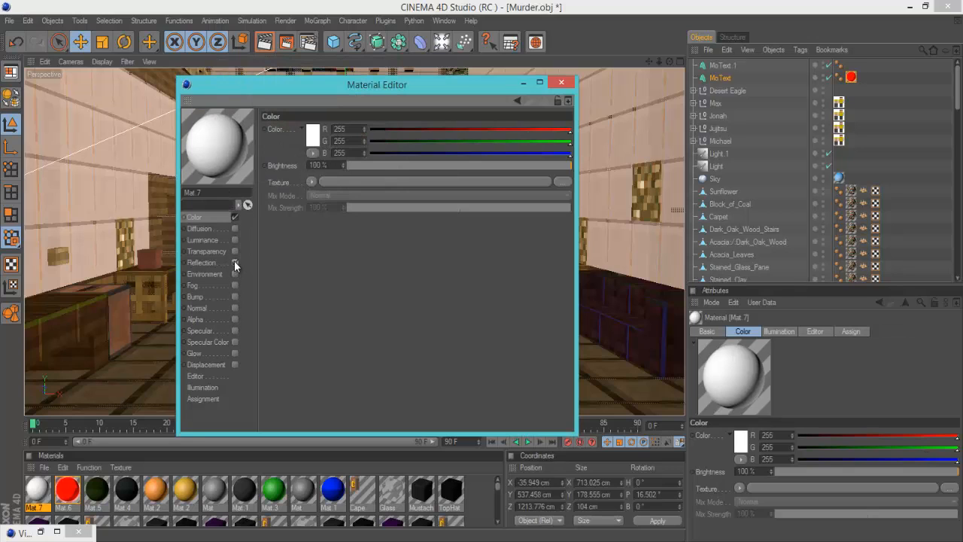
# - Enable reflection on Mat.7 at 47% brightness and turn on its glow
pyautogui.click(234, 262)
pyautogui.moveTo(569, 164); pyautogui.dragTo(466, 165)
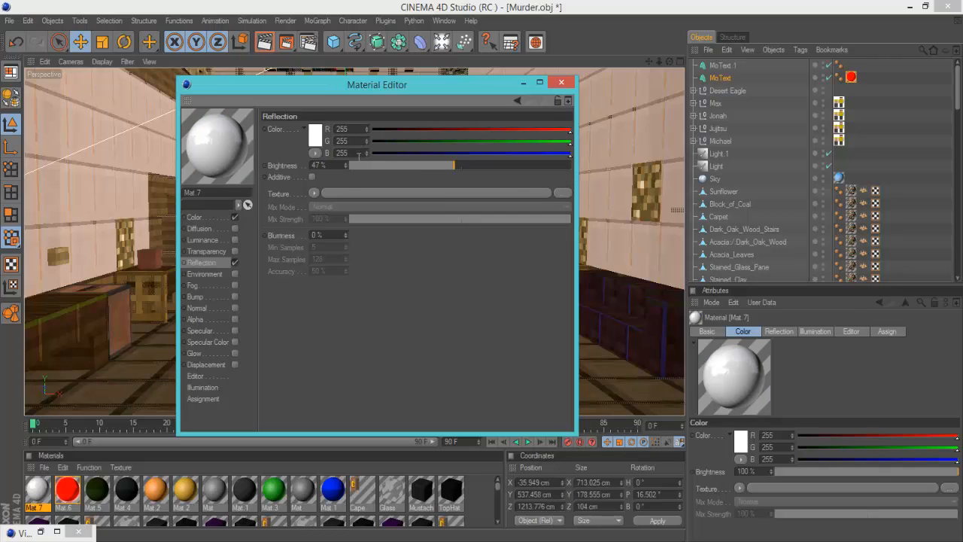
pyautogui.click(234, 353)
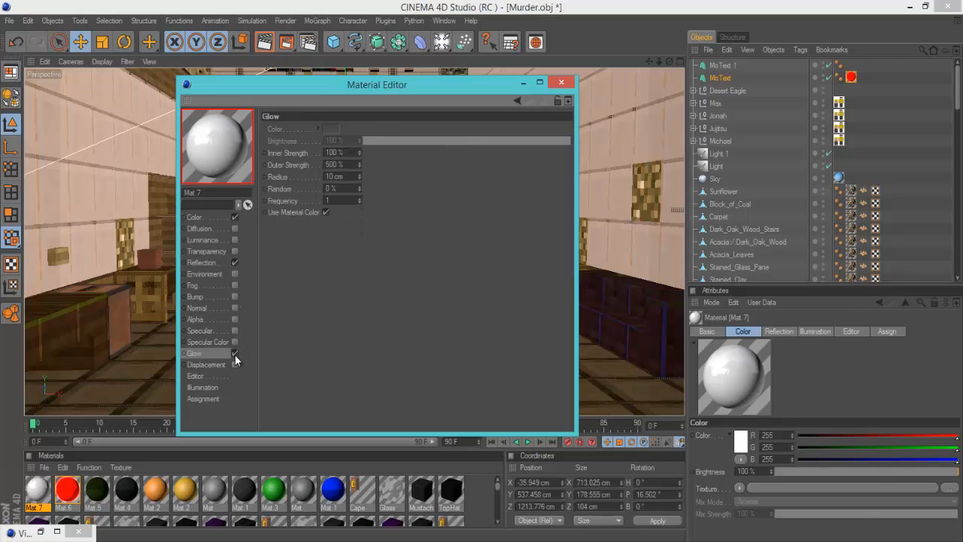
# - Apply the white material to MoText.1, the front layer of the title
pyautogui.click(553, 84)
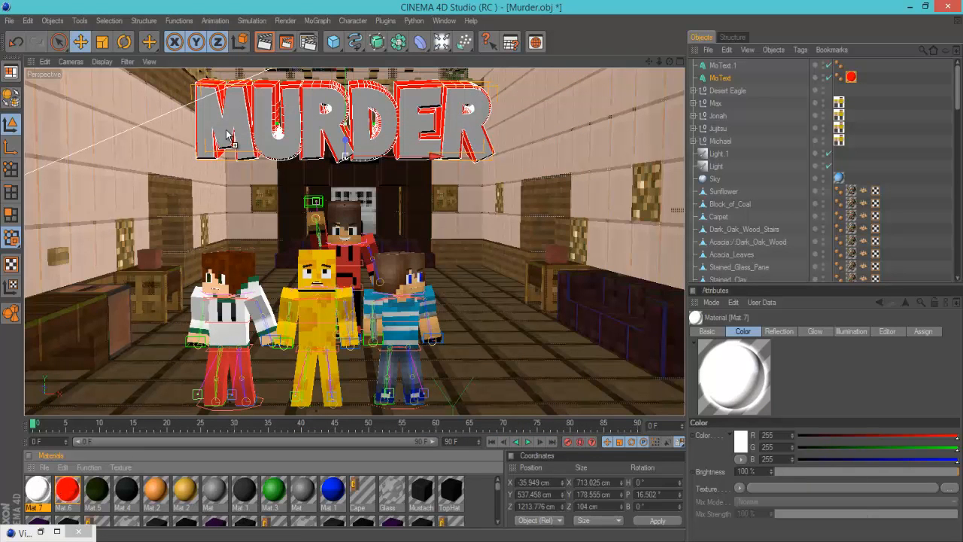
pyautogui.moveTo(228, 135); pyautogui.dragTo(243, 130)
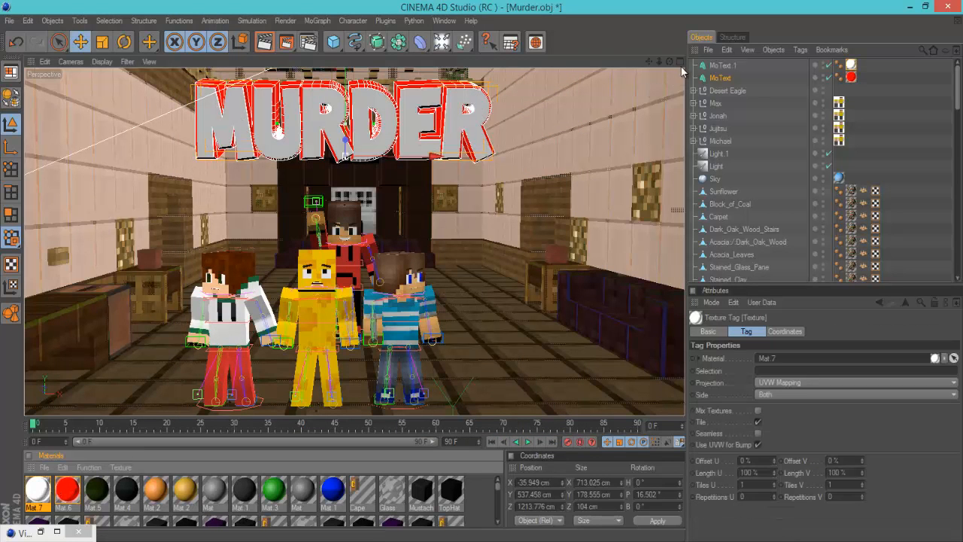
pyautogui.moveTo(666, 62)
pyautogui.mouseDown()
pyautogui.moveTo(479, 275)
pyautogui.moveTo(649, 62)
pyautogui.mouseUp()
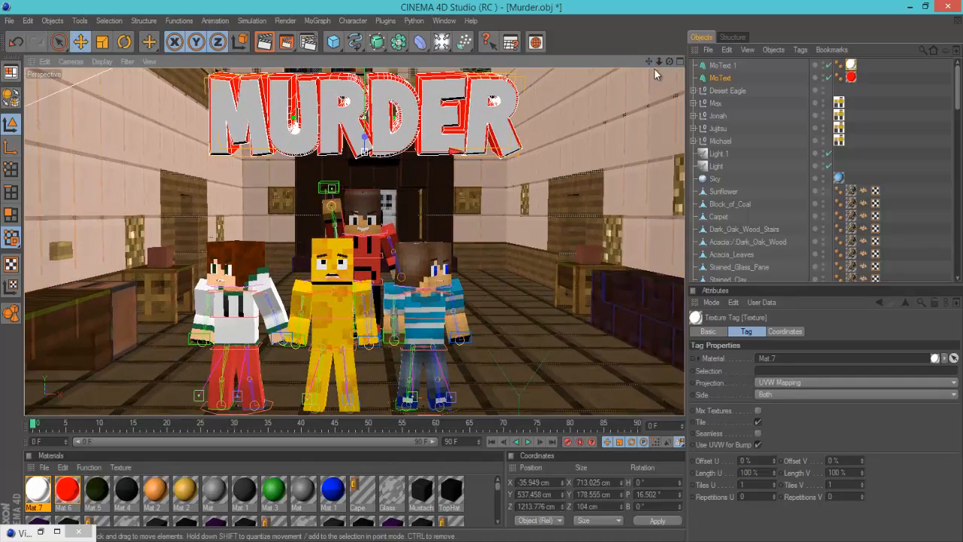
pyautogui.moveTo(481, 272)
pyautogui.mouseDown()
pyautogui.moveTo(668, 64)
pyautogui.moveTo(481, 271)
pyautogui.mouseUp()
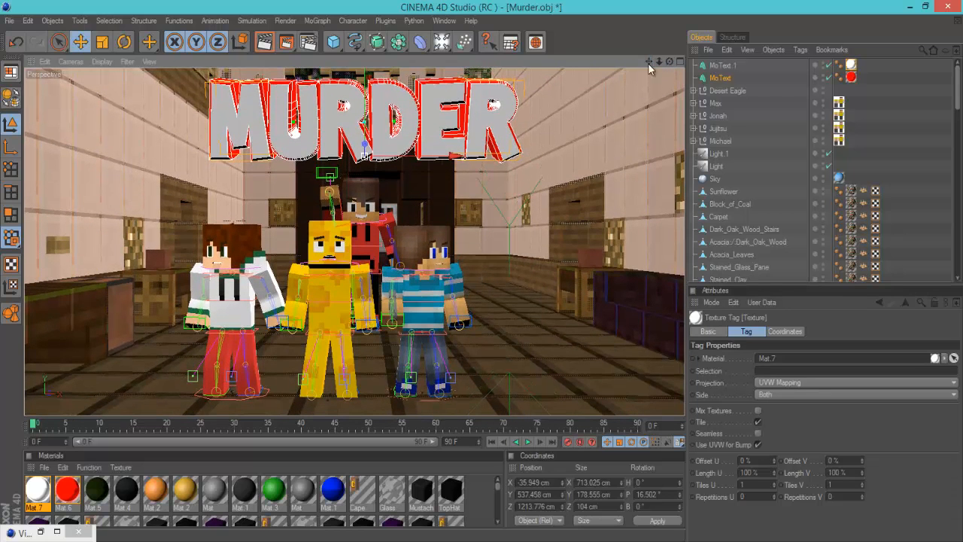
# - Render a preview of the view and move the blue-striped-shirt character and the Desert Eagle to the right, away from the yellow character
pyautogui.click(265, 42)
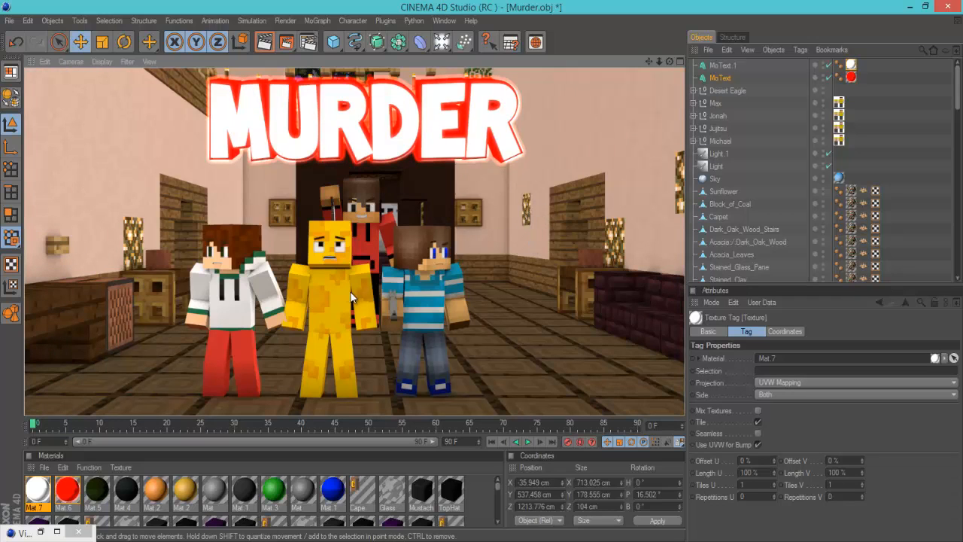
pyautogui.click(717, 103)
pyautogui.moveTo(483, 276); pyautogui.dragTo(509, 277)
pyautogui.click(735, 93)
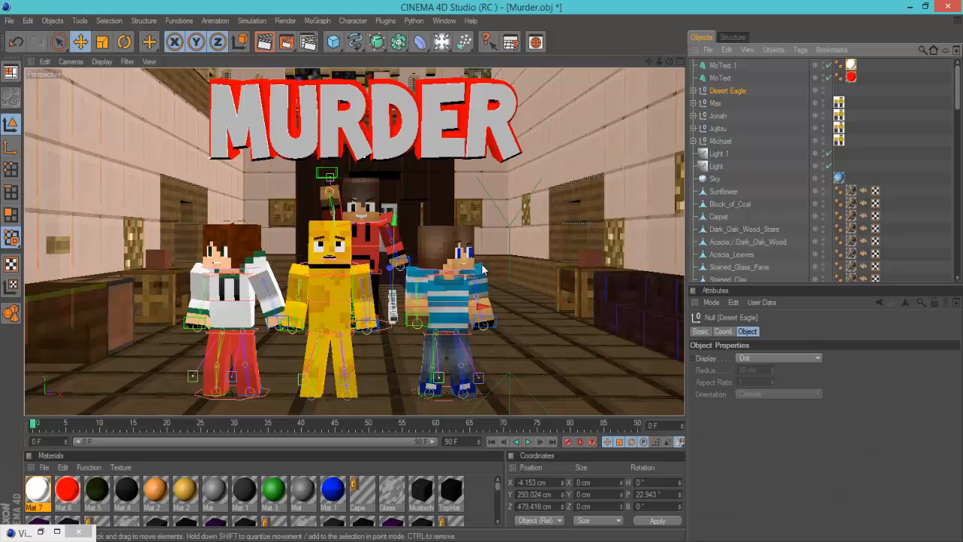
pyautogui.moveTo(454, 305); pyautogui.dragTo(482, 277)
# - Move the yellow character to about X -38 cm and the white-hoodie character to about X -140 cm to tighten the group
pyautogui.click(718, 116)
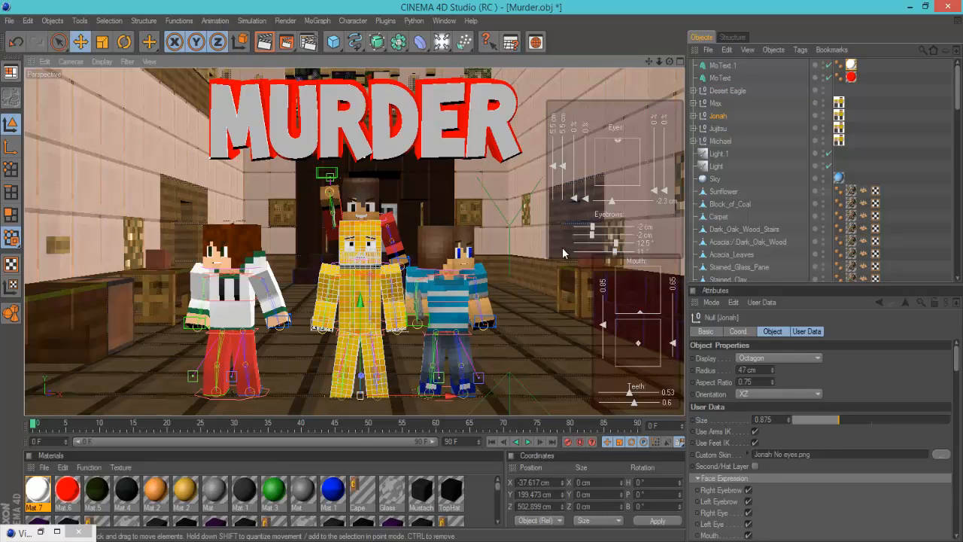
pyautogui.click(720, 140)
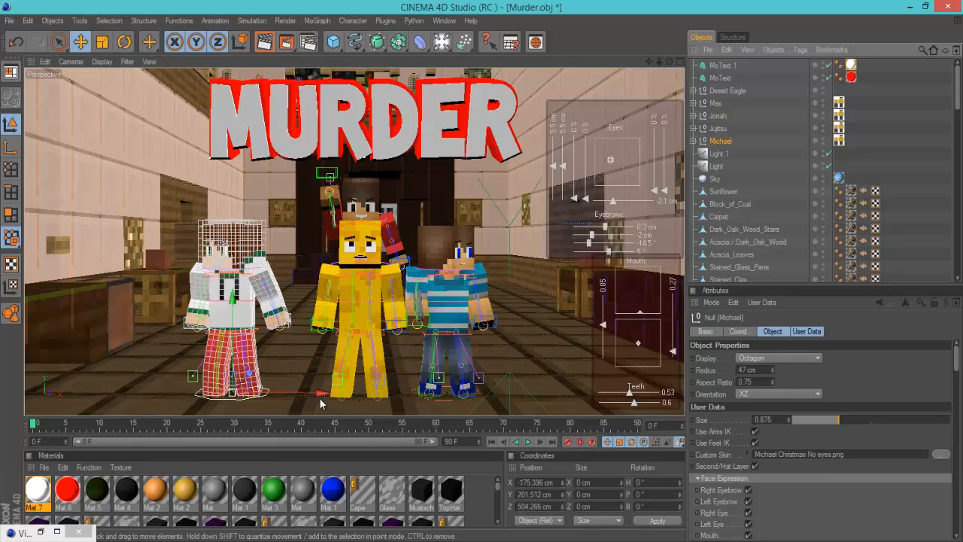
pyautogui.moveTo(319, 399); pyautogui.dragTo(350, 399)
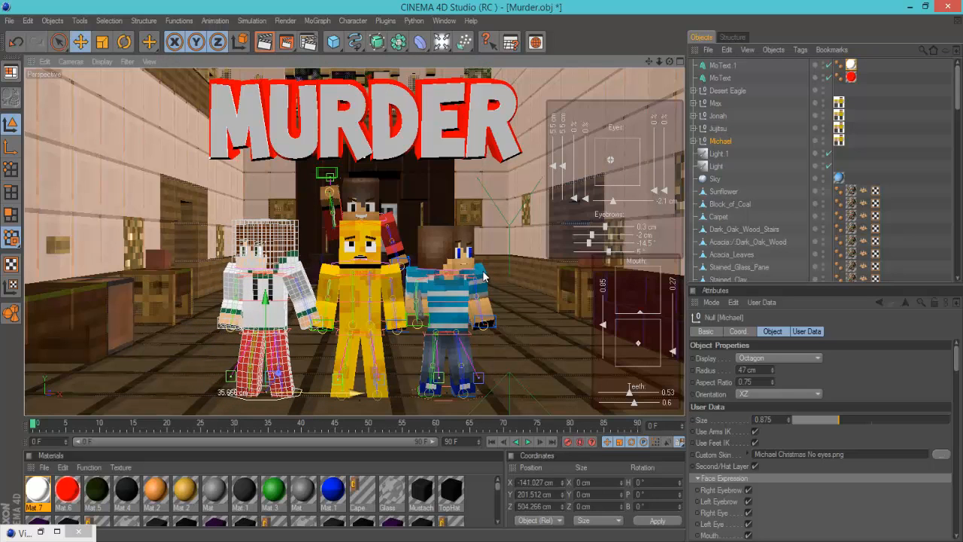
pyautogui.moveTo(483, 276); pyautogui.dragTo(485, 277)
# - Reposition the white-hoodie character's left hand controller through the Visual Selector to about Y 51.7 cm and Z 4.1 cm
pyautogui.click(839, 141)
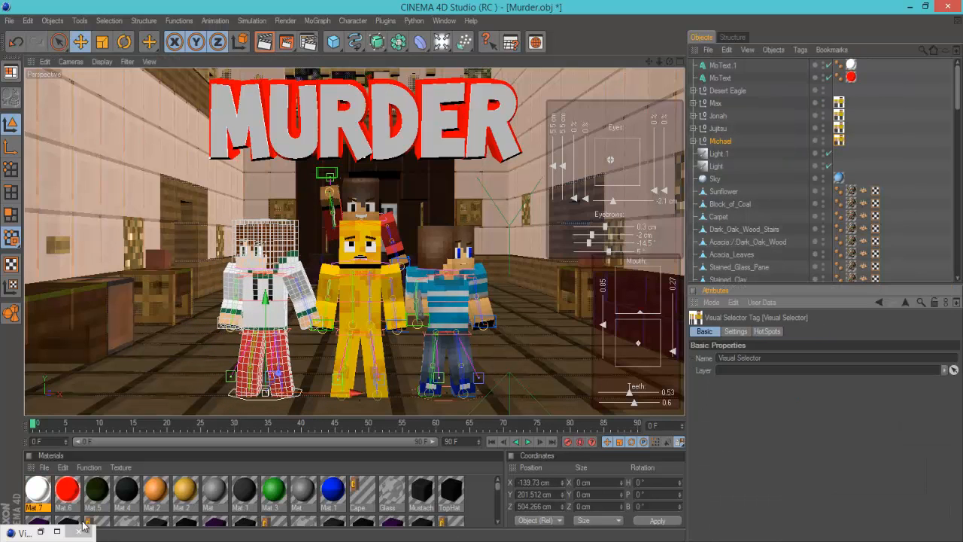
pyautogui.click(40, 531)
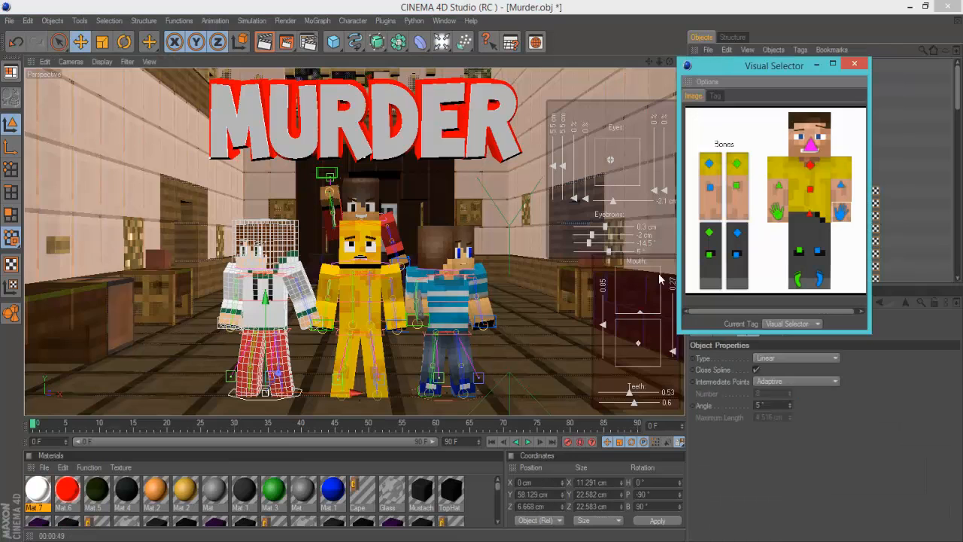
pyautogui.moveTo(282, 325); pyautogui.dragTo(276, 326)
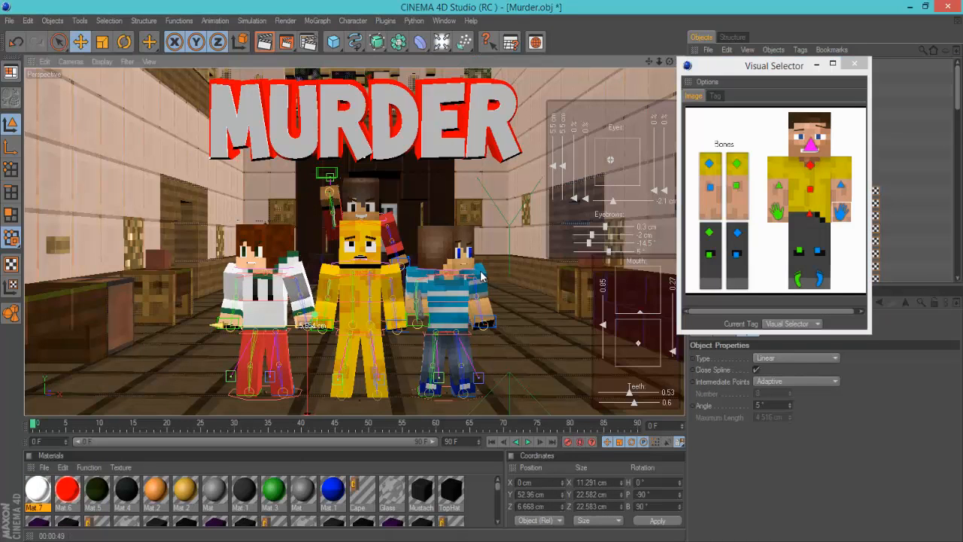
pyautogui.moveTo(481, 276); pyautogui.dragTo(480, 276)
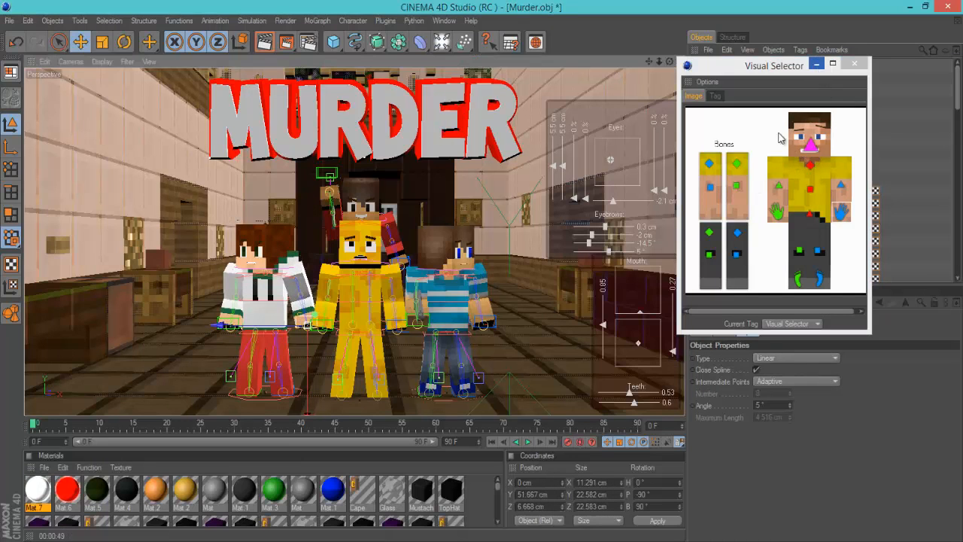
pyautogui.moveTo(311, 378); pyautogui.dragTo(309, 369)
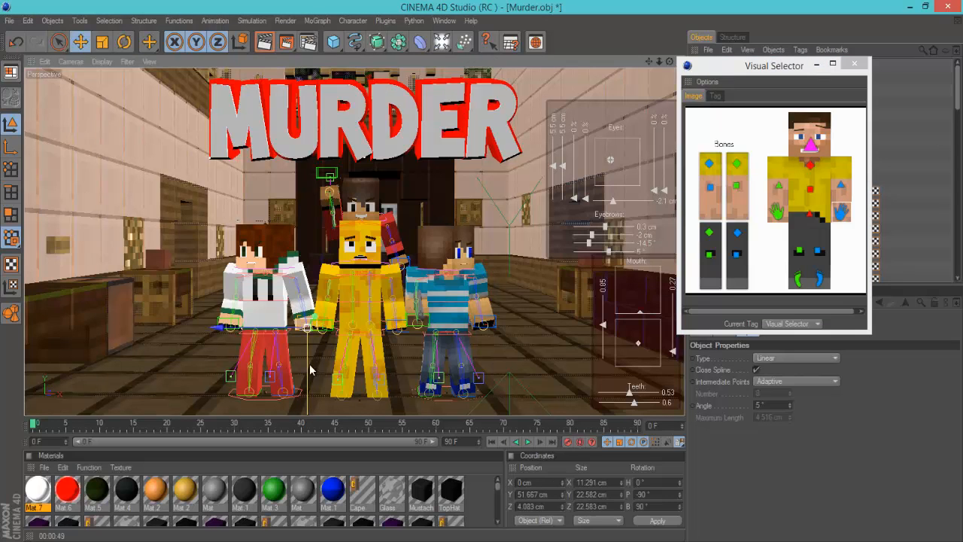
pyautogui.click(816, 65)
# - Nudge the whole white-hoodie character to about X -135 cm and start a preview render of the view
pyautogui.click(436, 311)
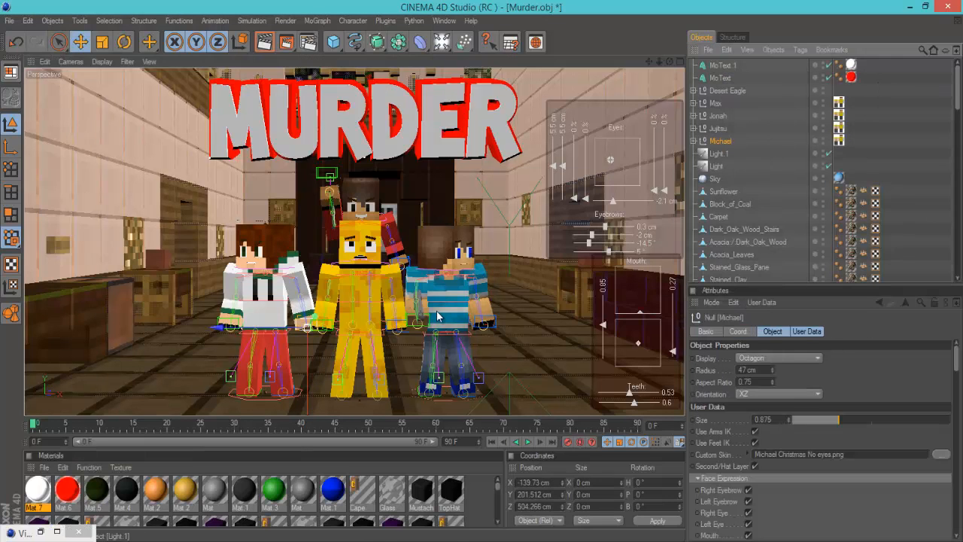
pyautogui.moveTo(356, 393); pyautogui.dragTo(361, 393)
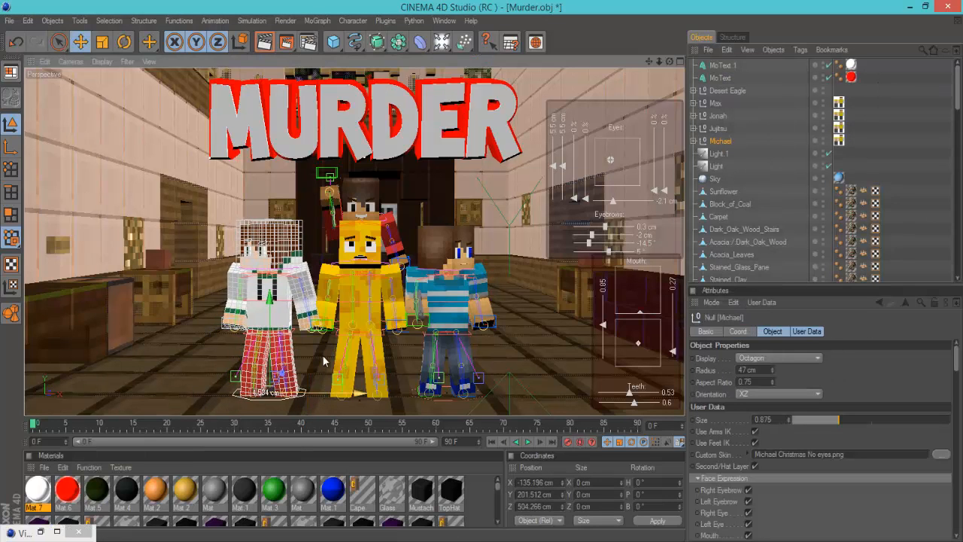
pyautogui.click(271, 43)
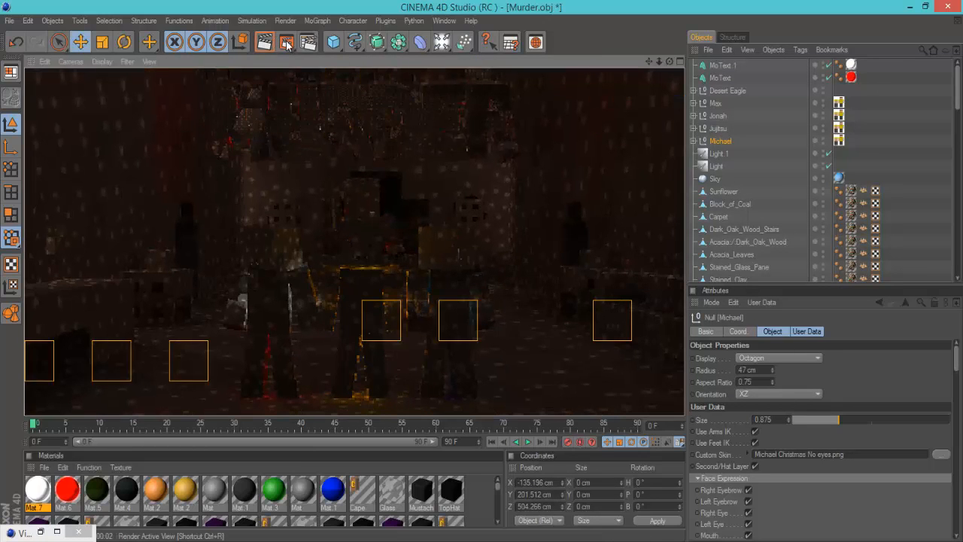
pyautogui.click(721, 143)
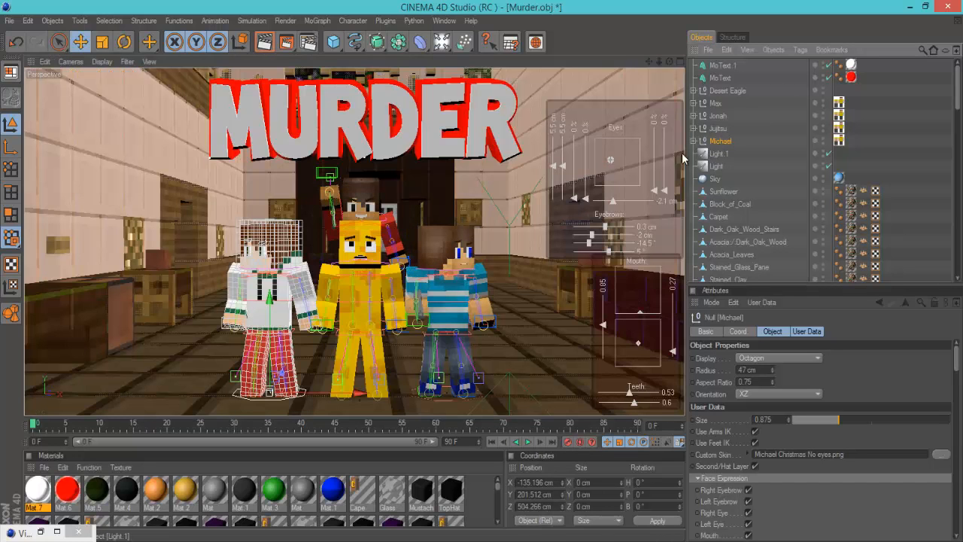
# - Check the save settings of the Murder PNG output and render the final image in the Picture Viewer
pyautogui.click(308, 43)
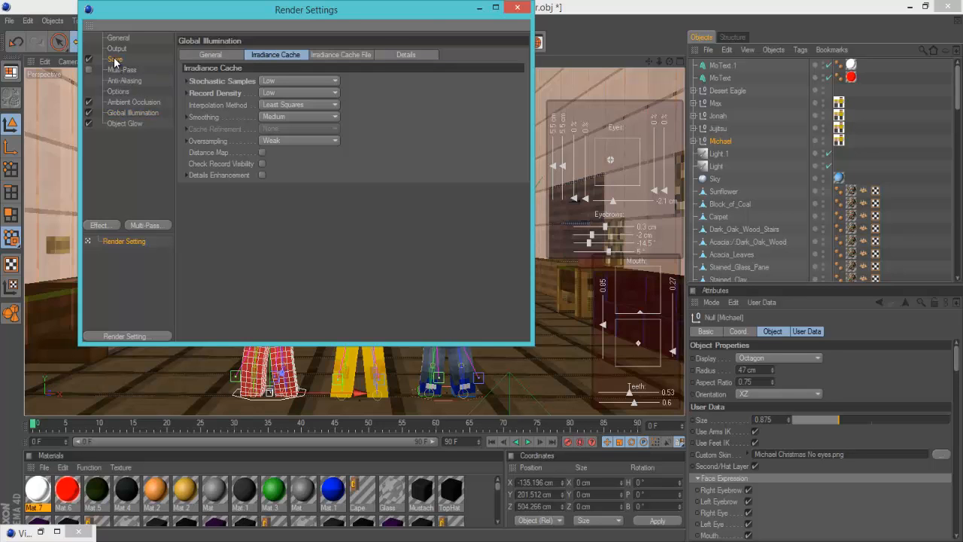
pyautogui.click(114, 60)
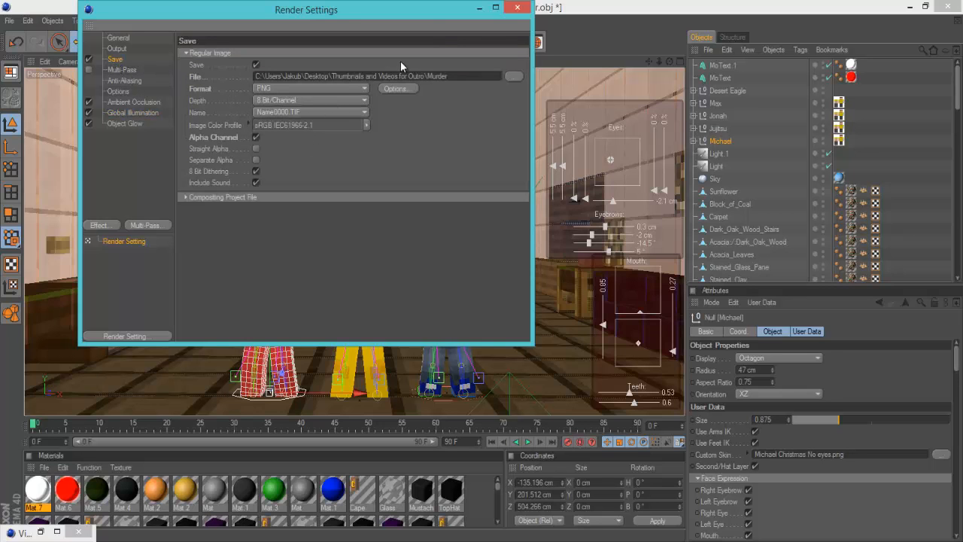
pyautogui.click(516, 7)
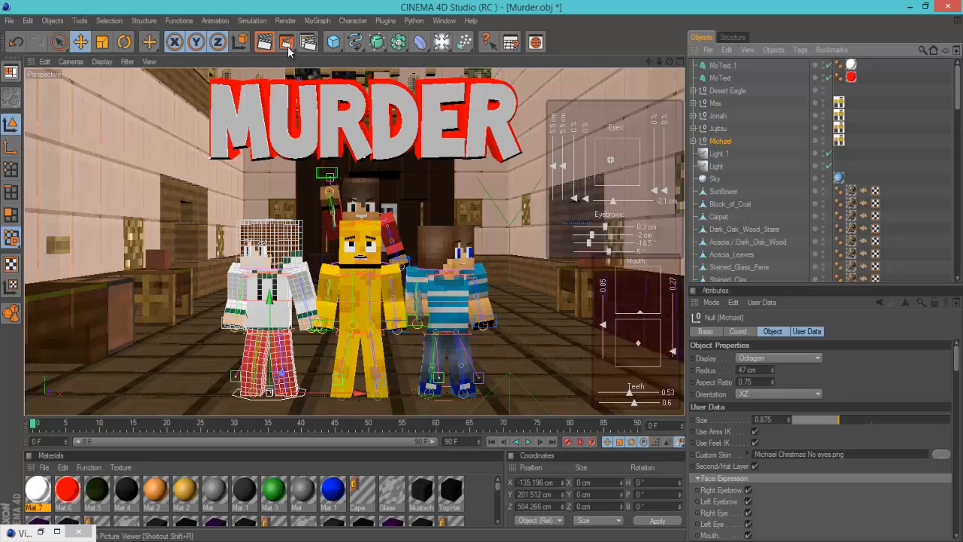
pyautogui.click(286, 43)
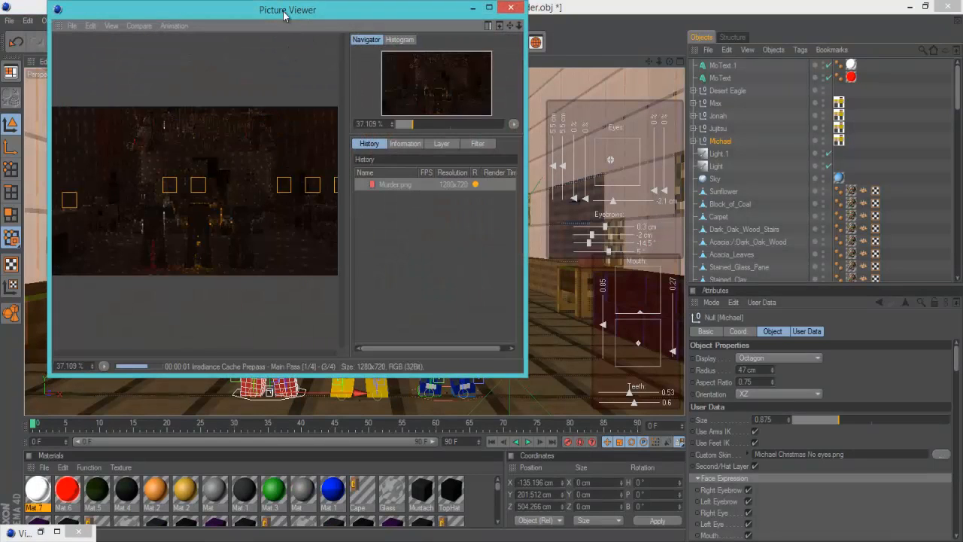
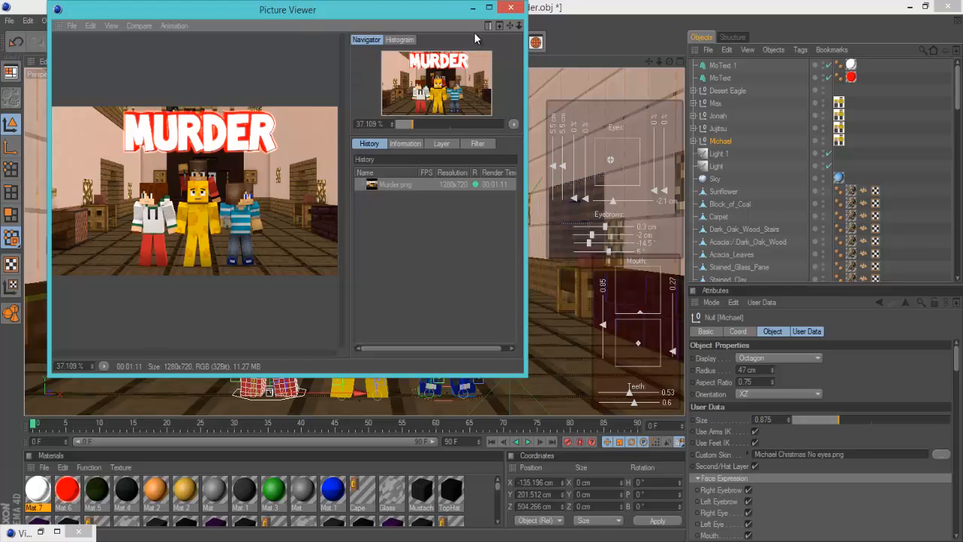
pyautogui.click(472, 9)
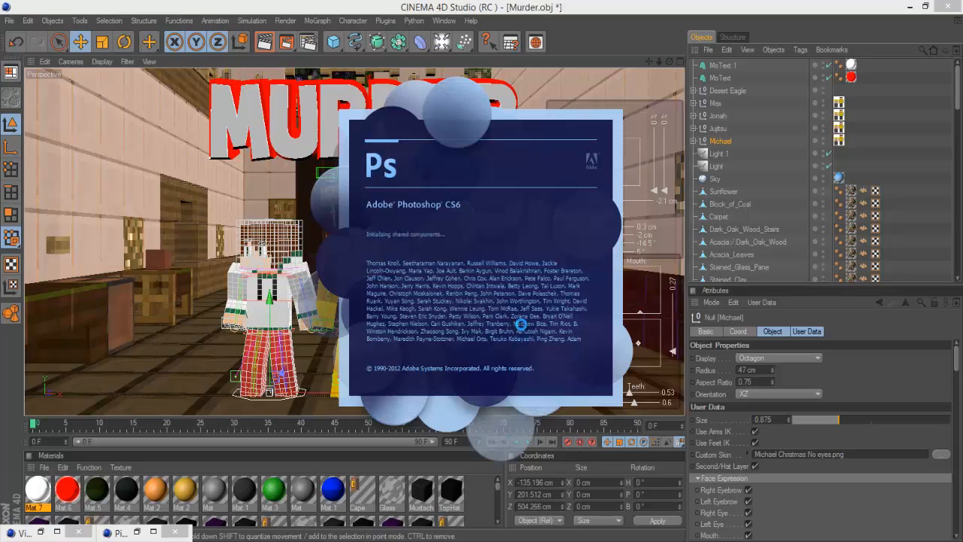
# - Switch to Photoshop and create a 1280 x 720 pixel RGB document at 72 pixels/inch with a white background
pyautogui.moveTo(958, 3)
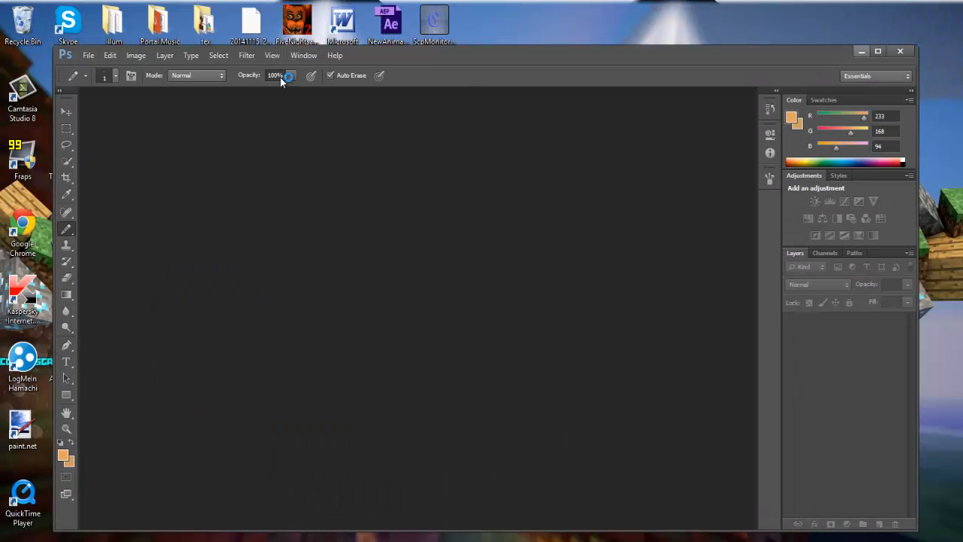
pyautogui.click(87, 54)
pyautogui.click(92, 69)
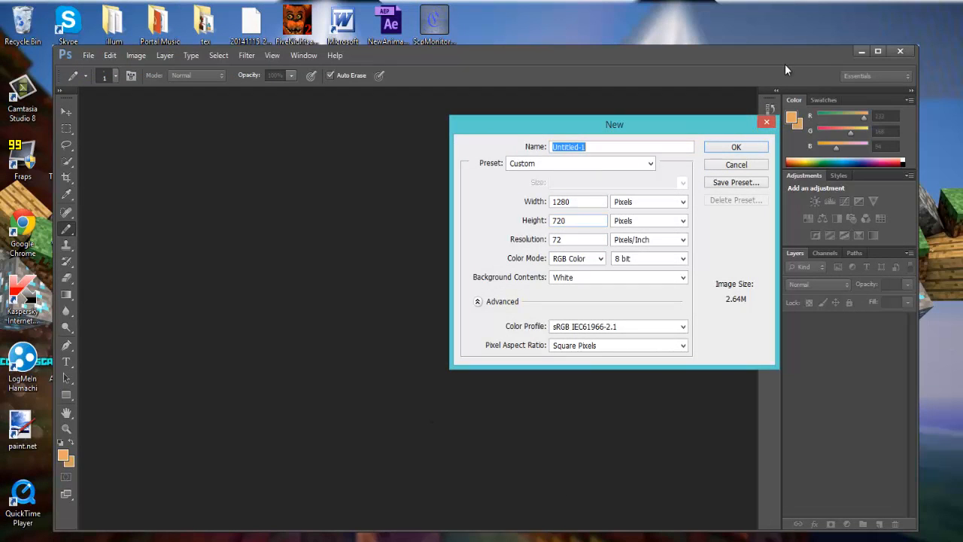
pyautogui.click(734, 146)
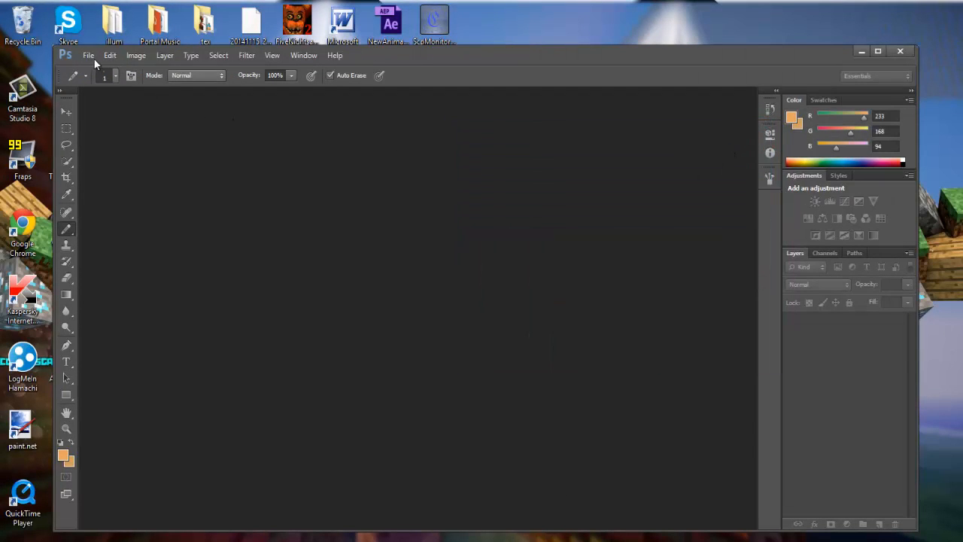
# - Place Murder.png from the Desktop folder Thumbnails and Videos for Outro into the document at its original size
pyautogui.click(90, 56)
pyautogui.click(102, 259)
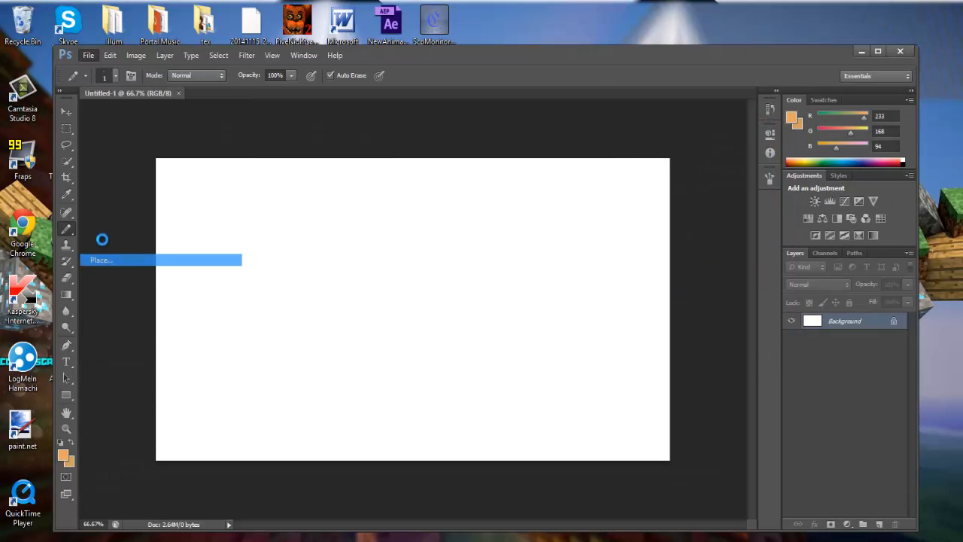
pyautogui.click(370, 146)
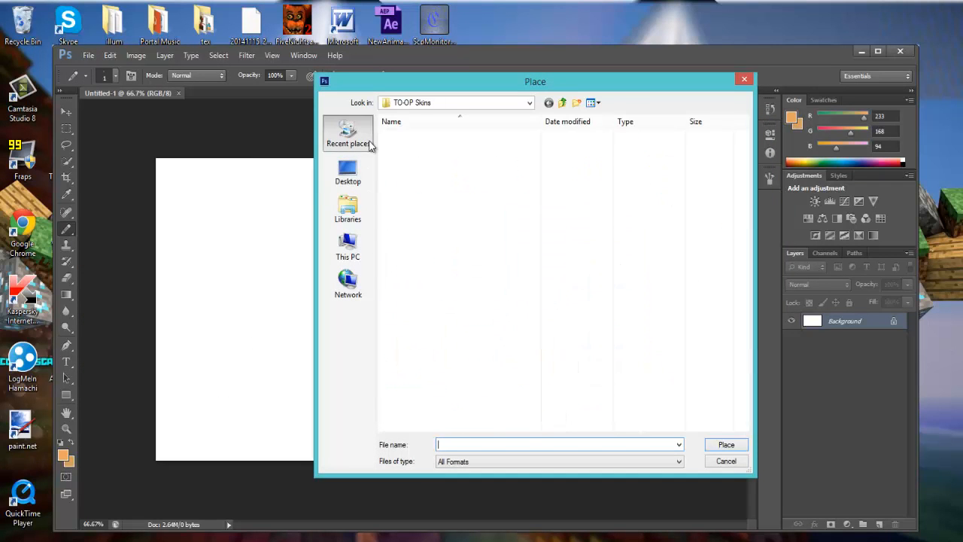
pyautogui.click(354, 179)
pyautogui.scroll(-2, 743, 194)
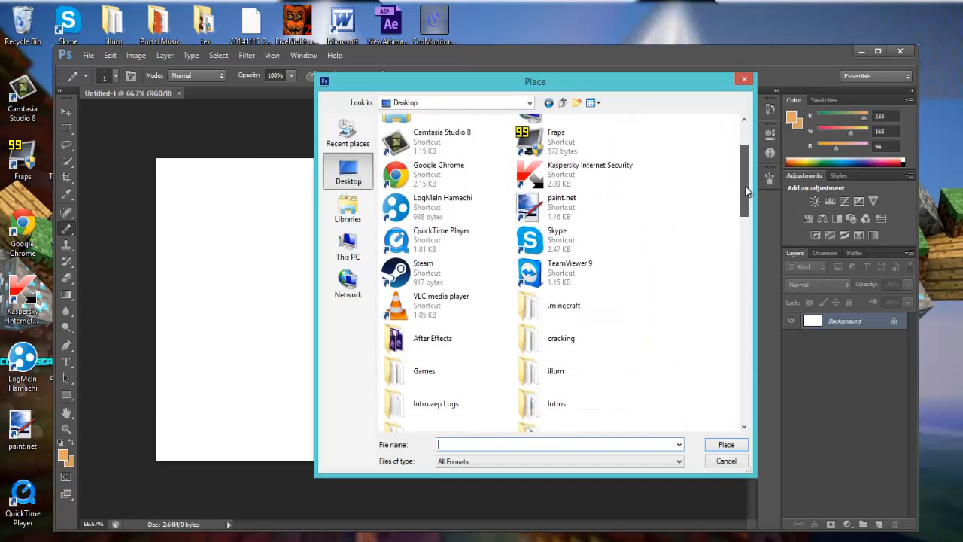
pyautogui.moveTo(747, 192); pyautogui.dragTo(734, 265)
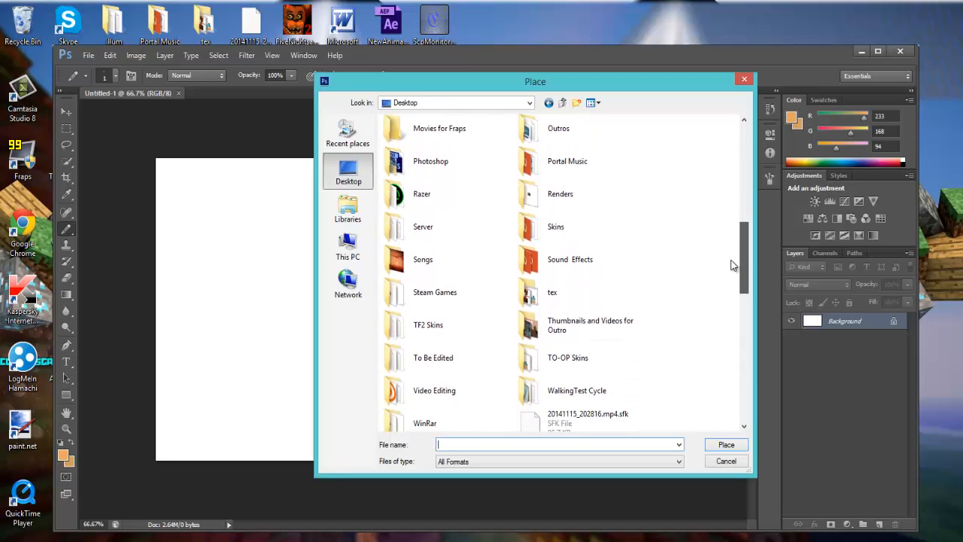
pyautogui.doubleClick(605, 325)
pyautogui.moveTo(533, 187); pyautogui.dragTo(580, 167)
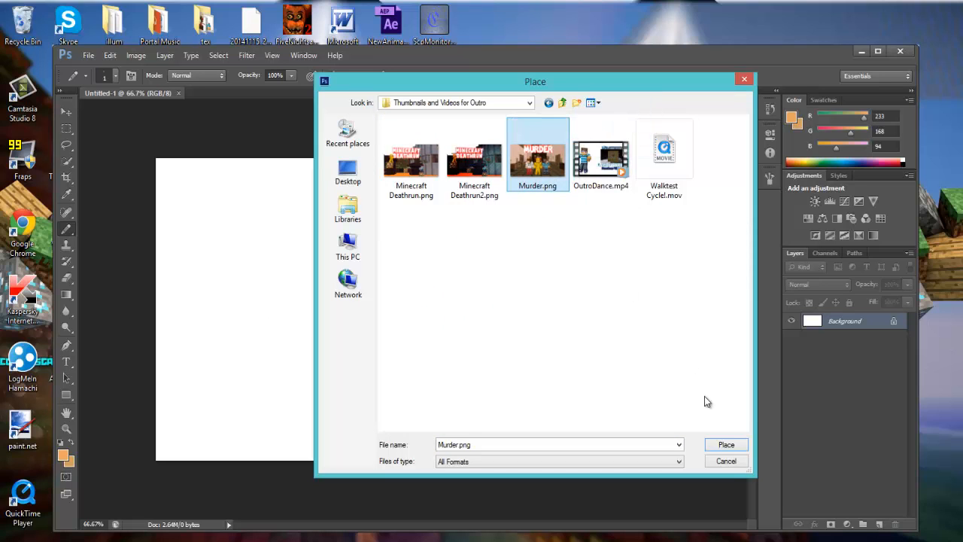
pyautogui.click(726, 445)
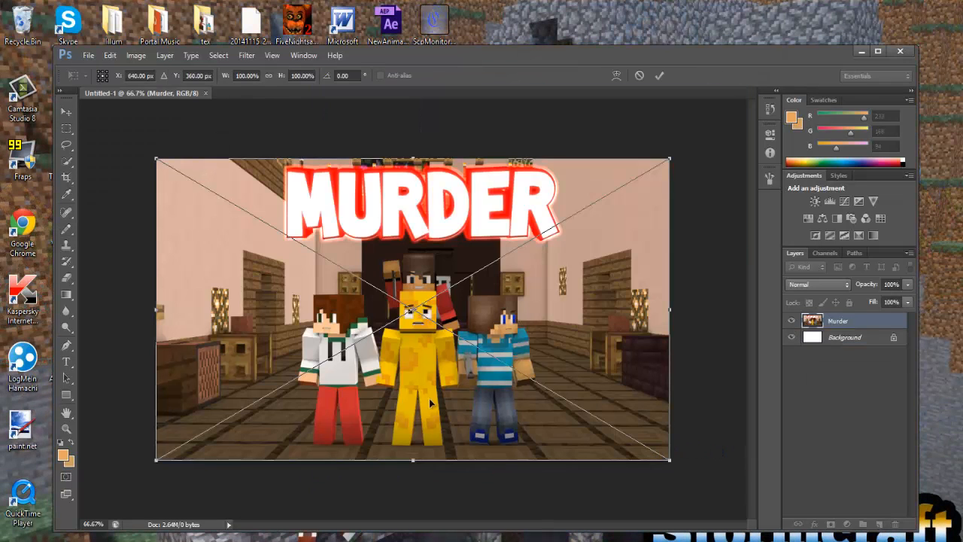
pyautogui.click(659, 75)
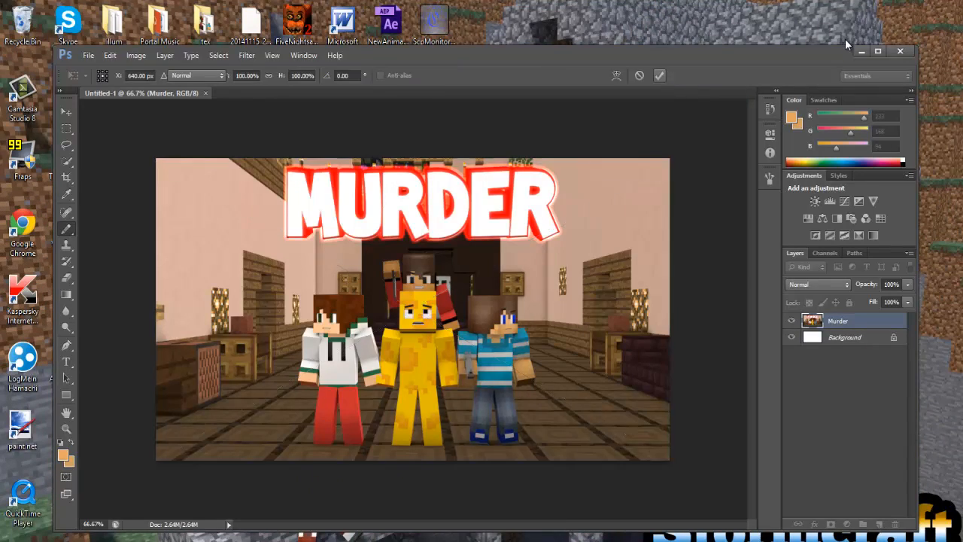
# - Open Adam K Pack.psd despite its missing fonts and float the Untitled-1 document in its own window above it
pyautogui.click(862, 51)
pyautogui.doubleClick(257, 80)
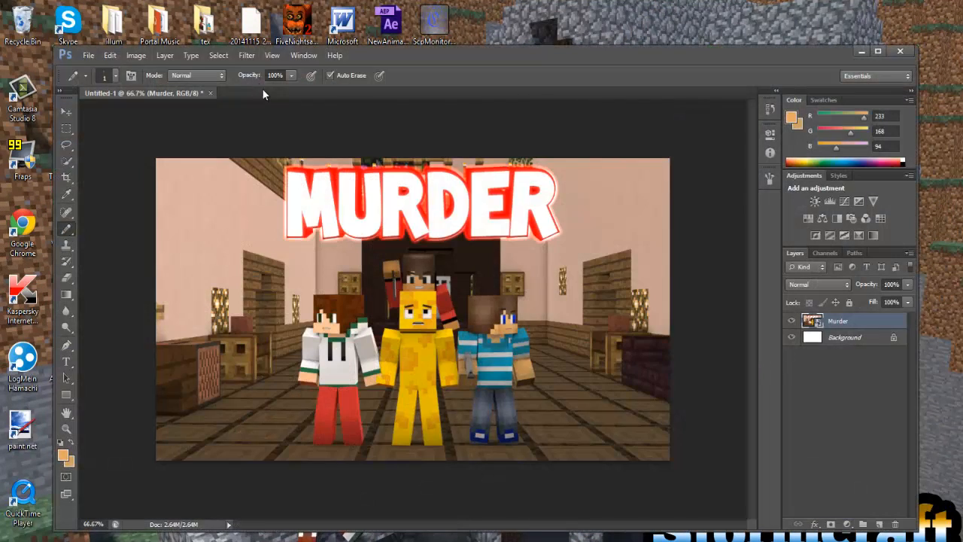
pyautogui.click(433, 255)
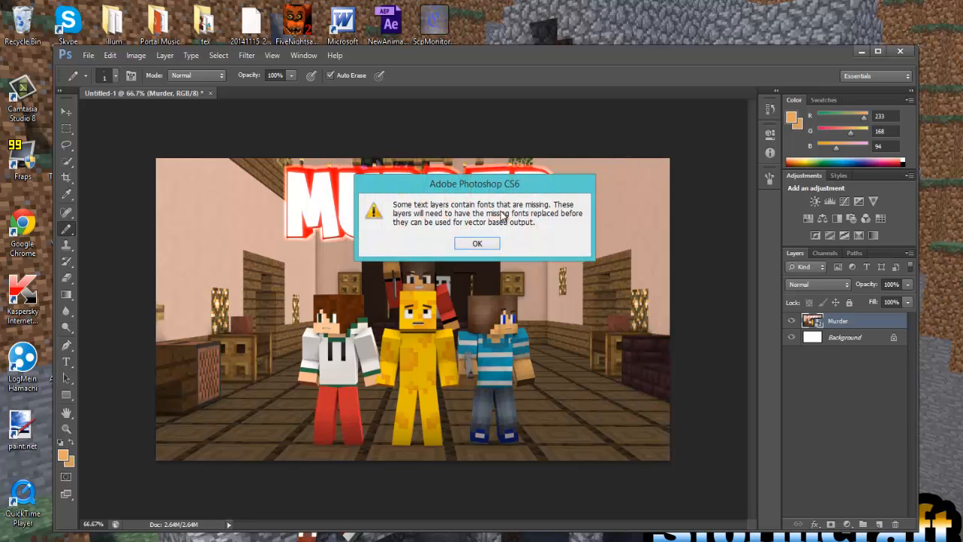
pyautogui.click(485, 245)
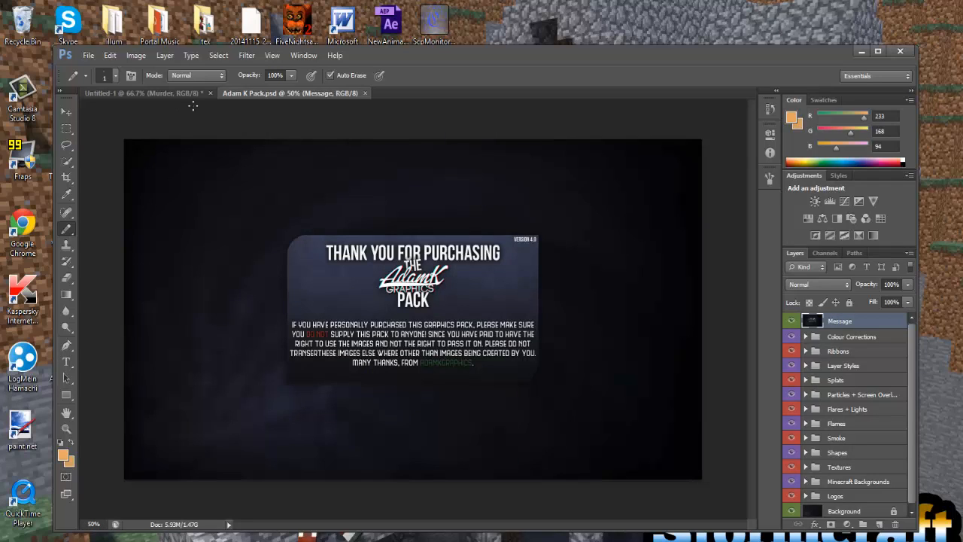
pyautogui.moveTo(151, 93); pyautogui.dragTo(209, 136)
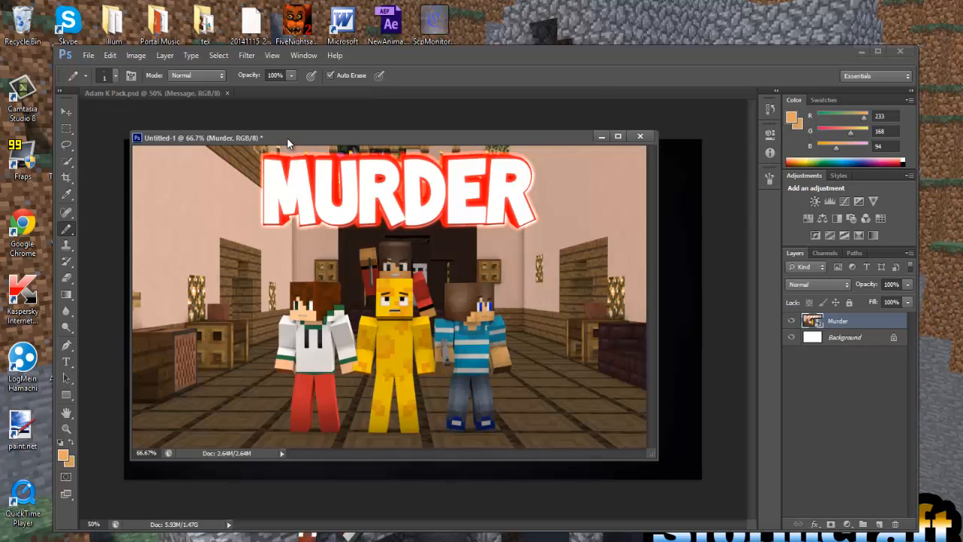
pyautogui.moveTo(287, 138); pyautogui.dragTo(315, 153)
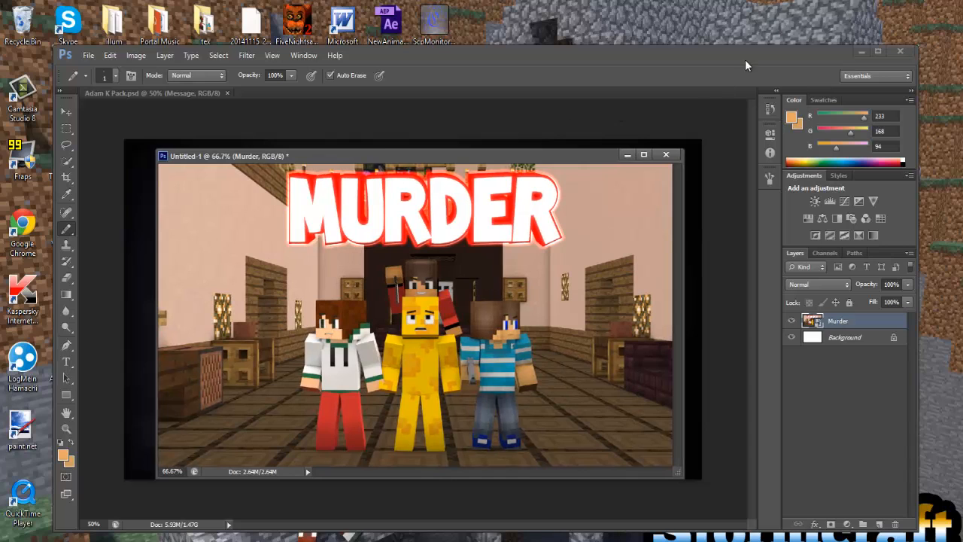
# - Maximize the workspace and copy Pattern 14 from the pack's Textures > Pattern group into the Untitled-1 document
pyautogui.click(878, 51)
pyautogui.moveTo(539, 160); pyautogui.dragTo(540, 139)
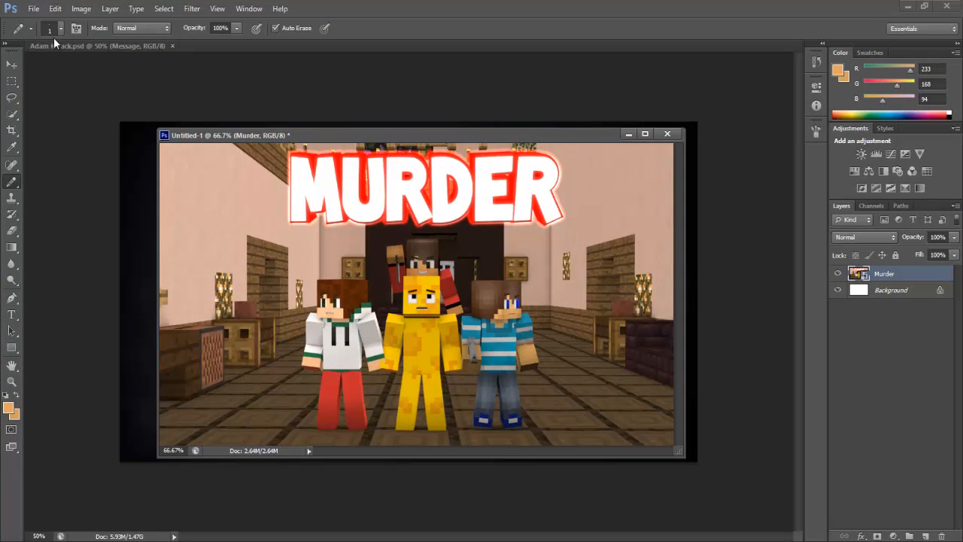
pyautogui.click(89, 44)
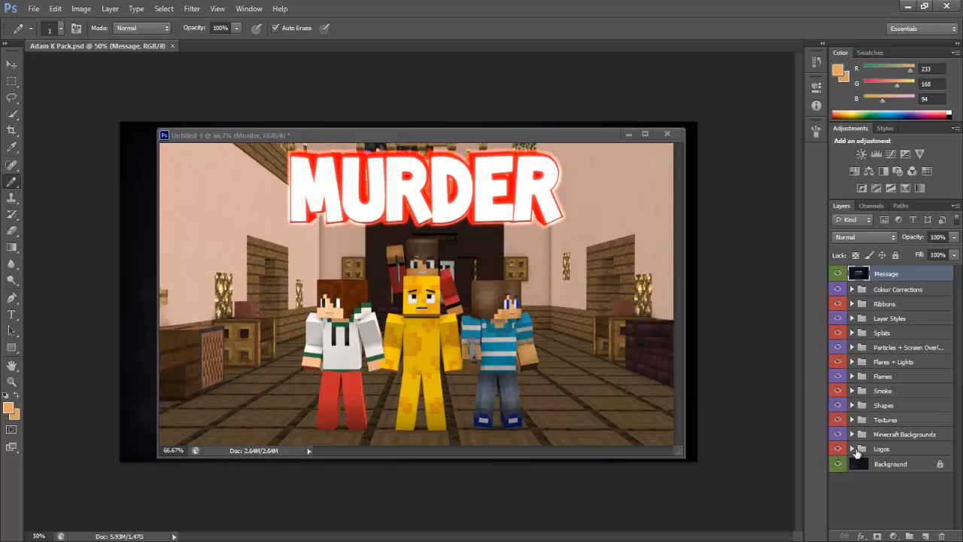
pyautogui.click(851, 419)
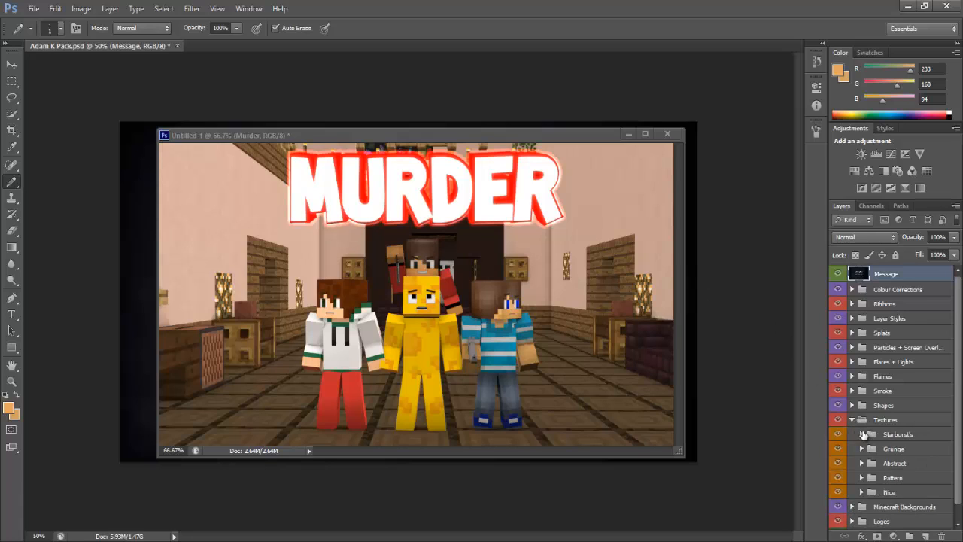
pyautogui.click(861, 478)
pyautogui.scroll(-6, 865, 482)
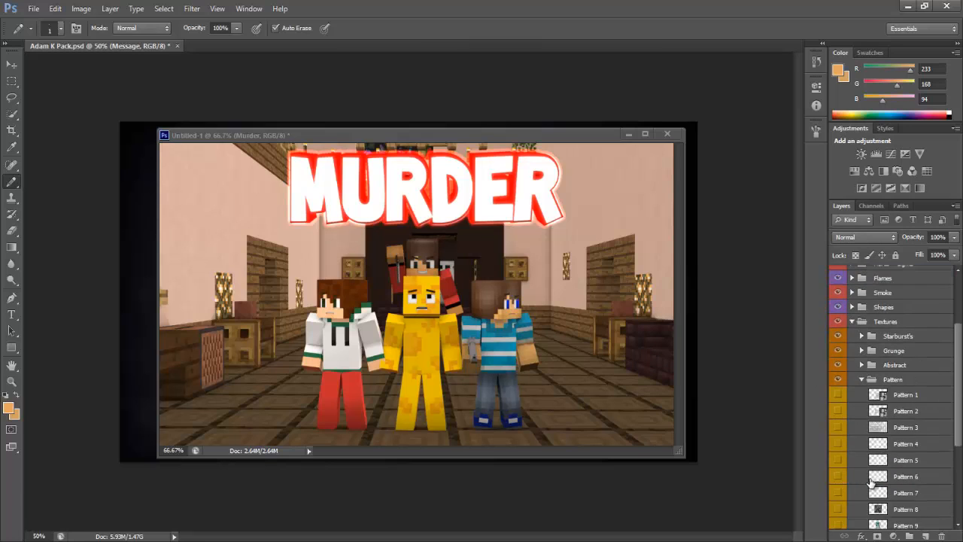
pyautogui.scroll(-2, 872, 482)
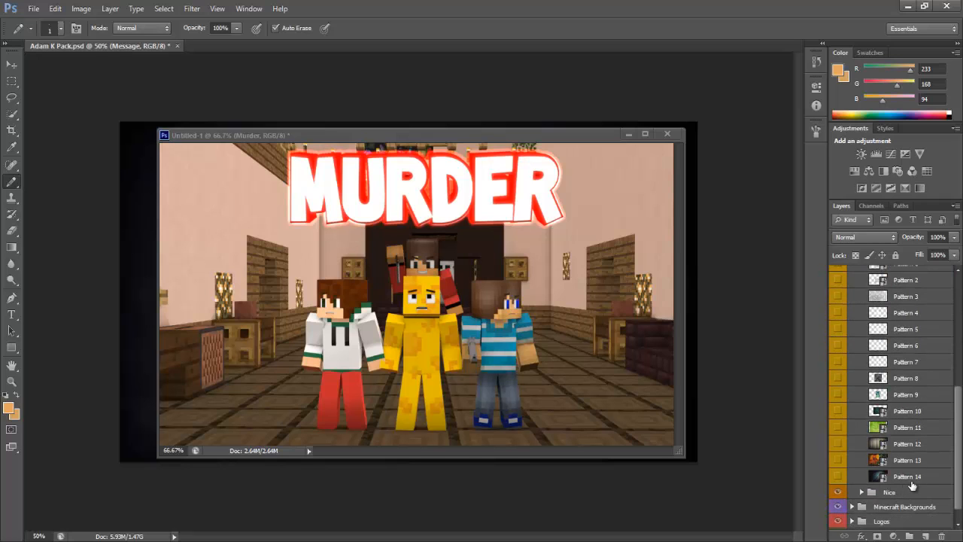
pyautogui.moveTo(561, 343); pyautogui.dragTo(556, 337)
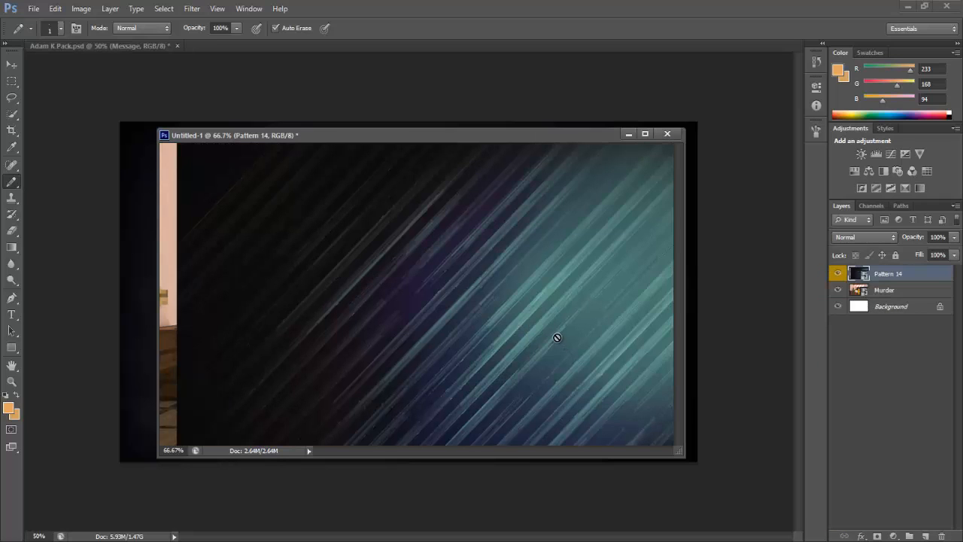
# - Place the Pattern 14 texture and move it so that it covers the whole canvas
pyautogui.click(520, 324)
pyautogui.click(451, 243)
pyautogui.press('v')
pyautogui.moveTo(474, 301)
pyautogui.mouseDown()
pyautogui.moveTo(413, 291)
pyautogui.moveTo(372, 237)
pyautogui.moveTo(395, 285)
pyautogui.mouseUp()
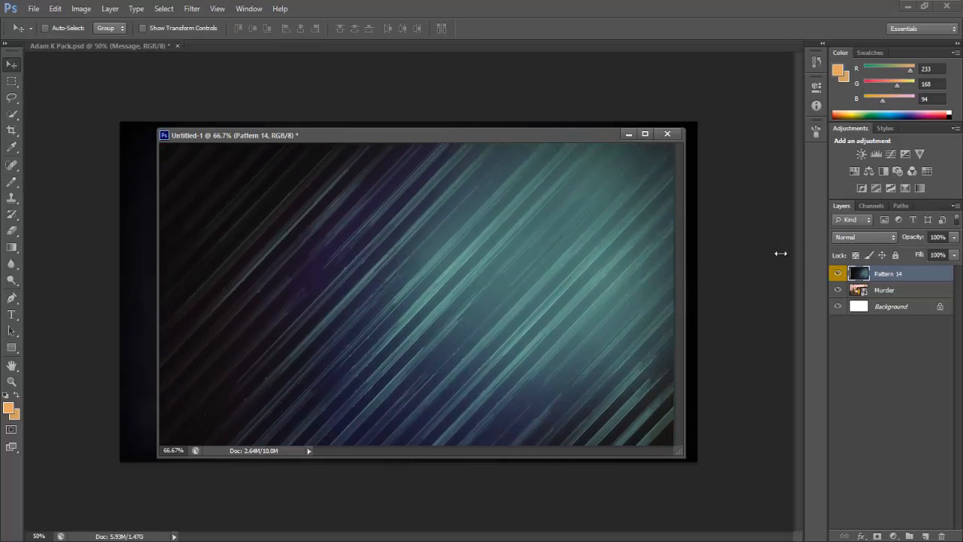
# - Set Pattern 14's blend mode to Overlay and reposition its diagonal streaks over the scene
pyautogui.click(861, 238)
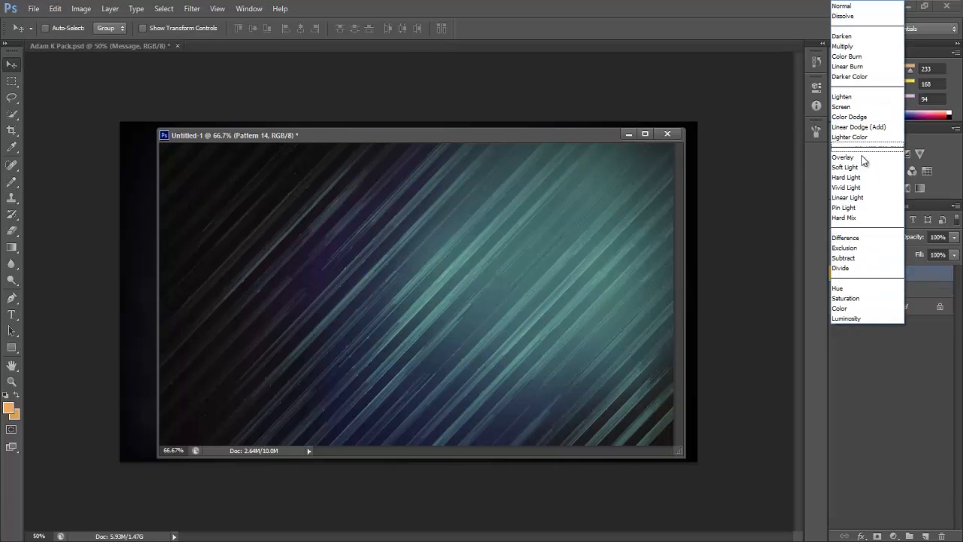
pyautogui.click(858, 157)
pyautogui.moveTo(546, 279); pyautogui.dragTo(442, 277)
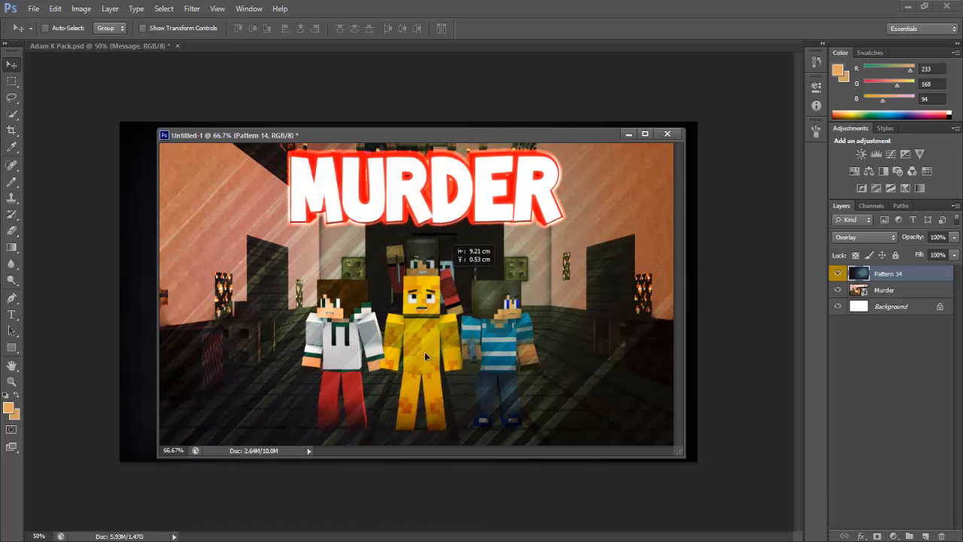
pyautogui.moveTo(426, 356); pyautogui.dragTo(424, 250)
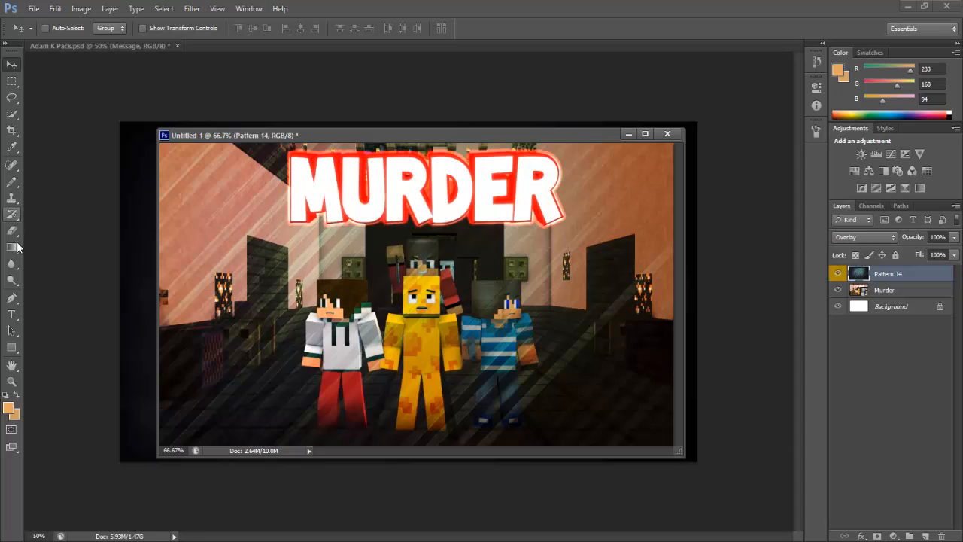
pyautogui.click(12, 354)
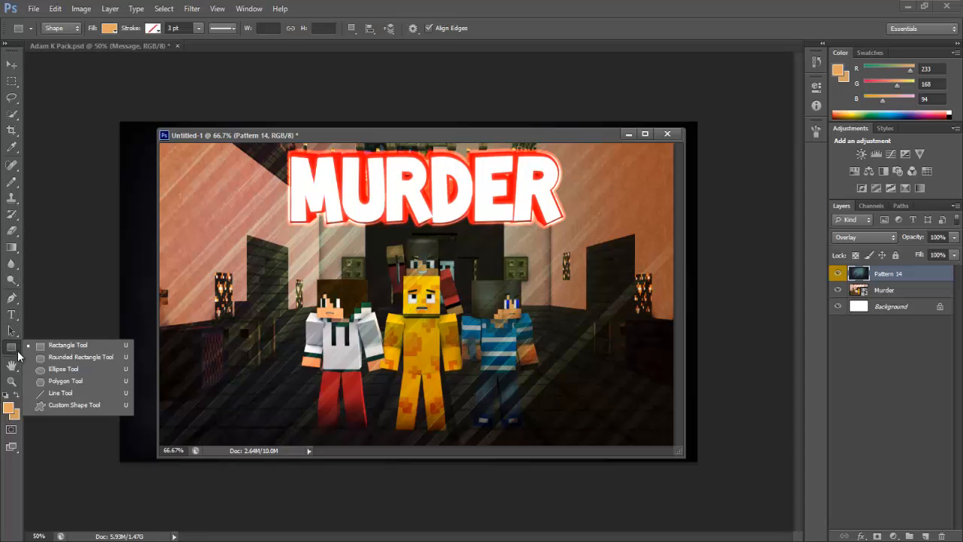
pyautogui.click(103, 346)
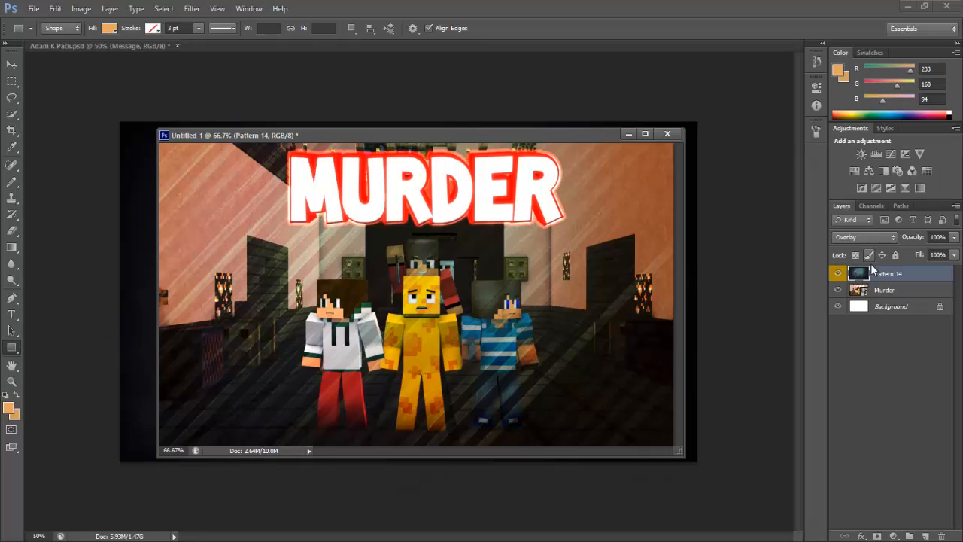
pyautogui.moveTo(298, 259)
pyautogui.mouseDown()
pyautogui.moveTo(367, 271)
pyautogui.moveTo(300, 263)
pyautogui.mouseUp()
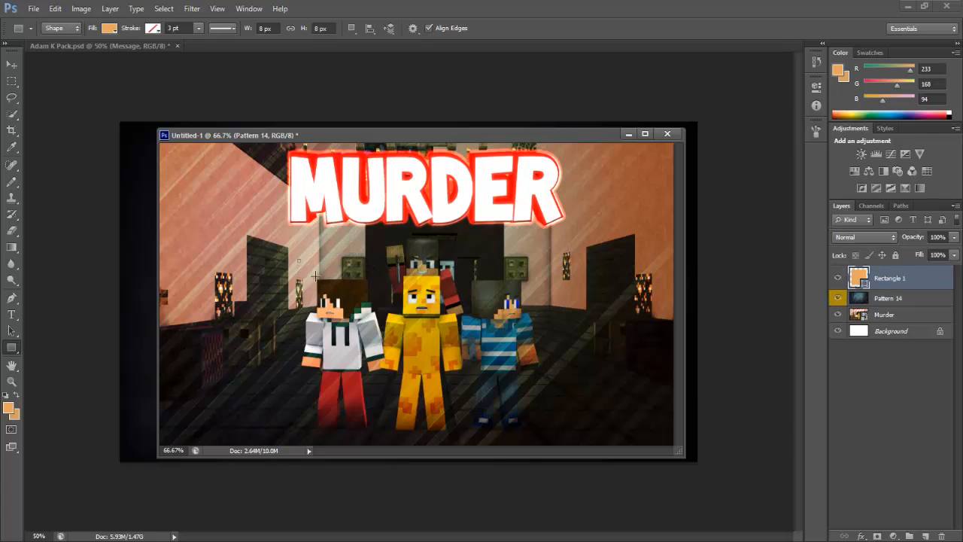
pyautogui.hotkey('ctrl', 'z')
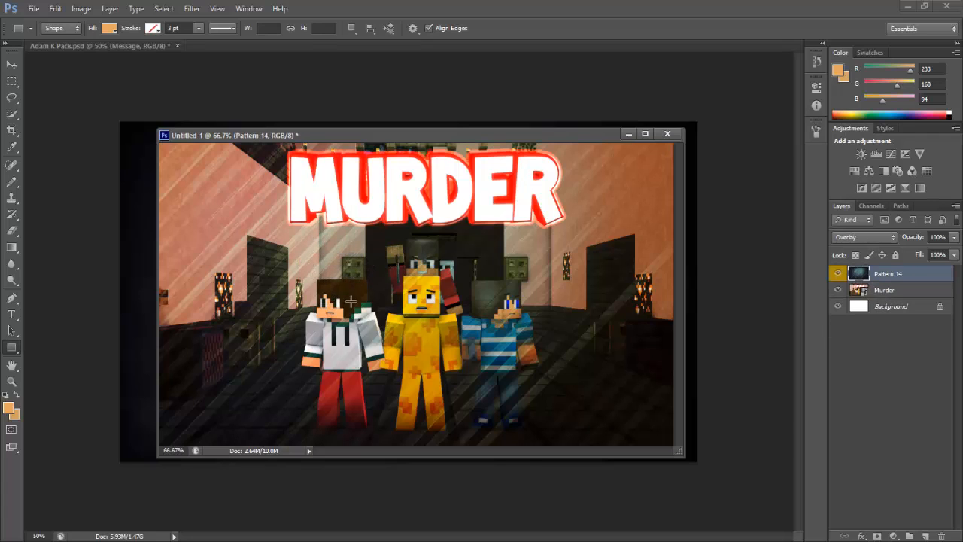
# - Set the Rectangle tool's fill to black and return to the Untitled-1 document
pyautogui.click(109, 29)
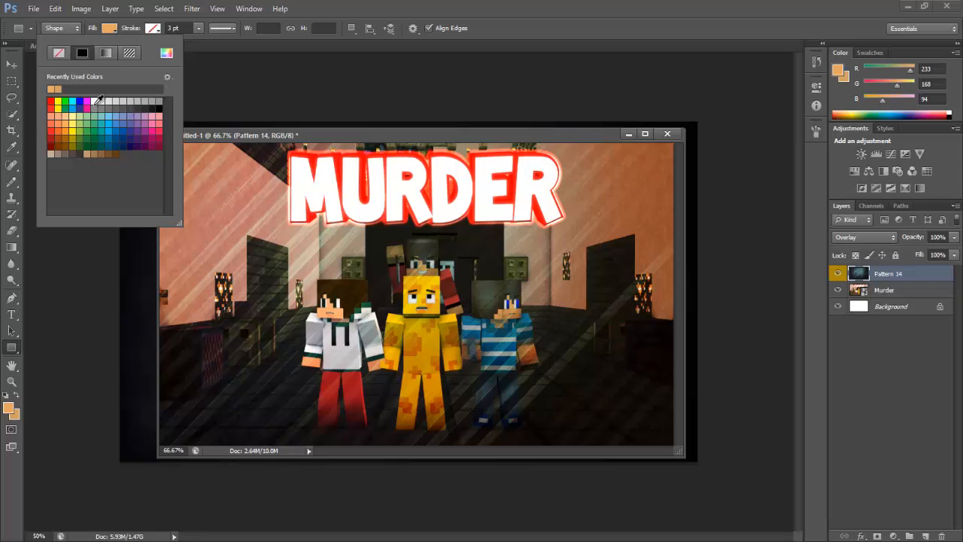
pyautogui.click(159, 107)
pyautogui.click(298, 66)
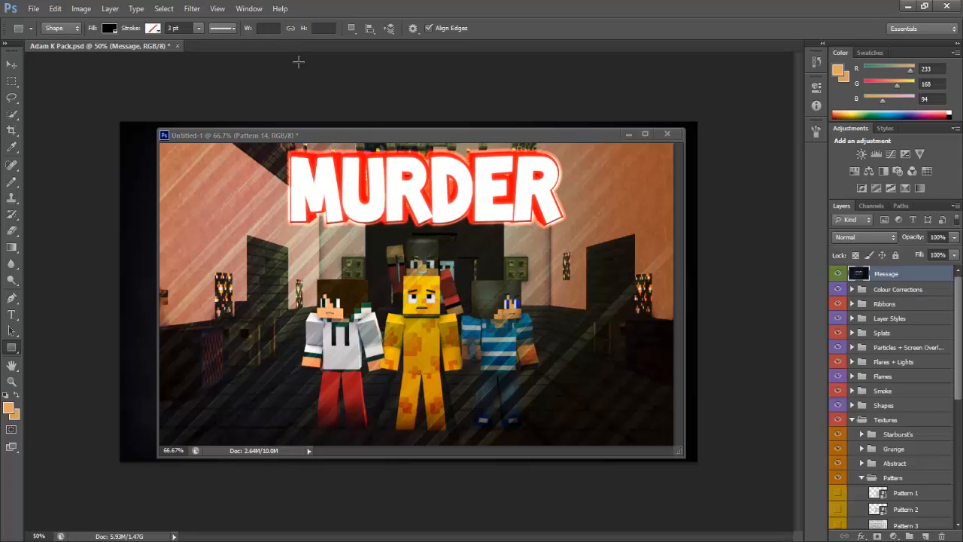
pyautogui.click(280, 135)
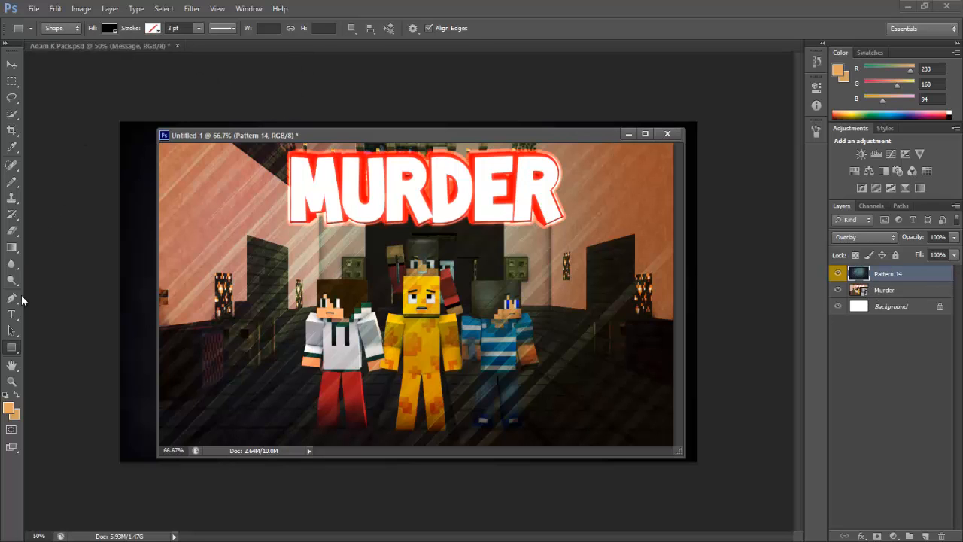
# - Set the Type tool's text color to blue 0012ff
pyautogui.click(15, 315)
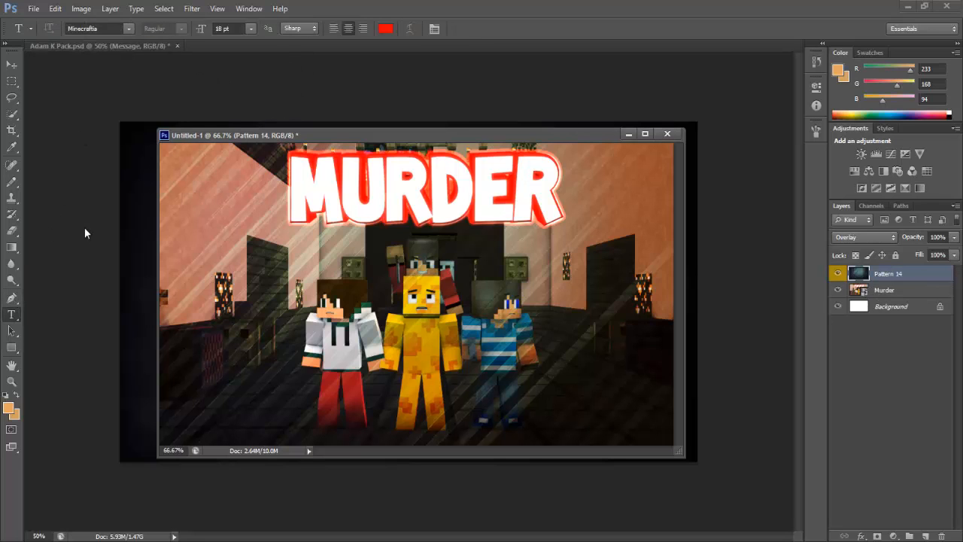
pyautogui.click(390, 29)
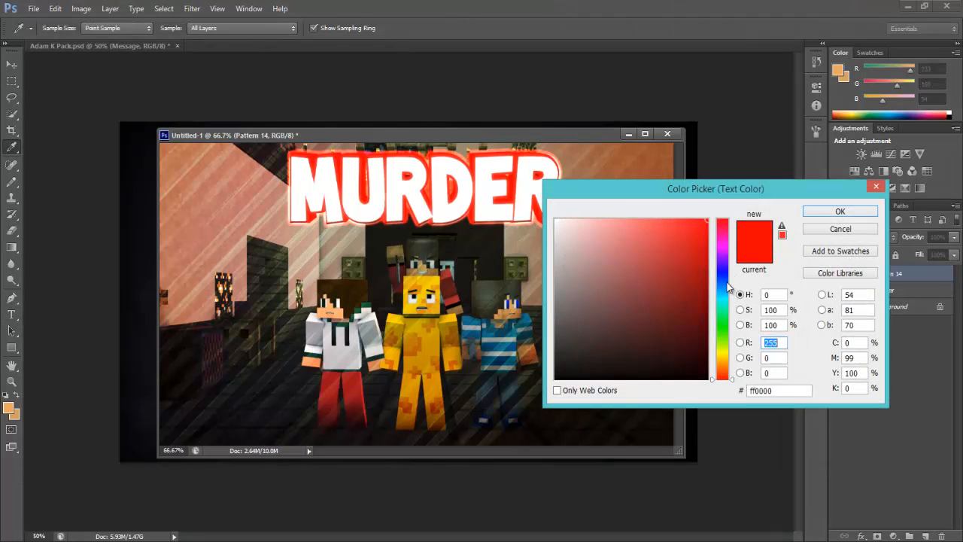
pyautogui.click(727, 282)
pyautogui.click(727, 274)
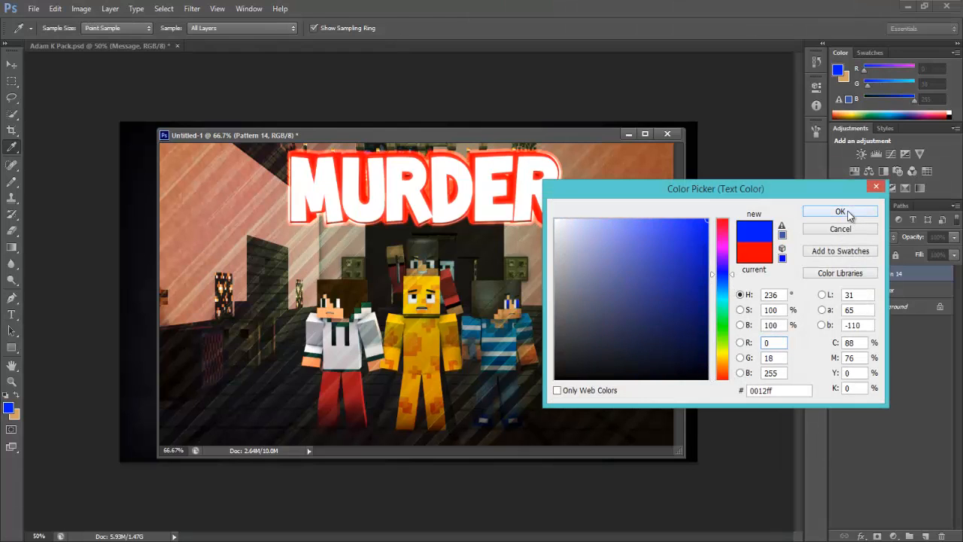
pyautogui.click(848, 214)
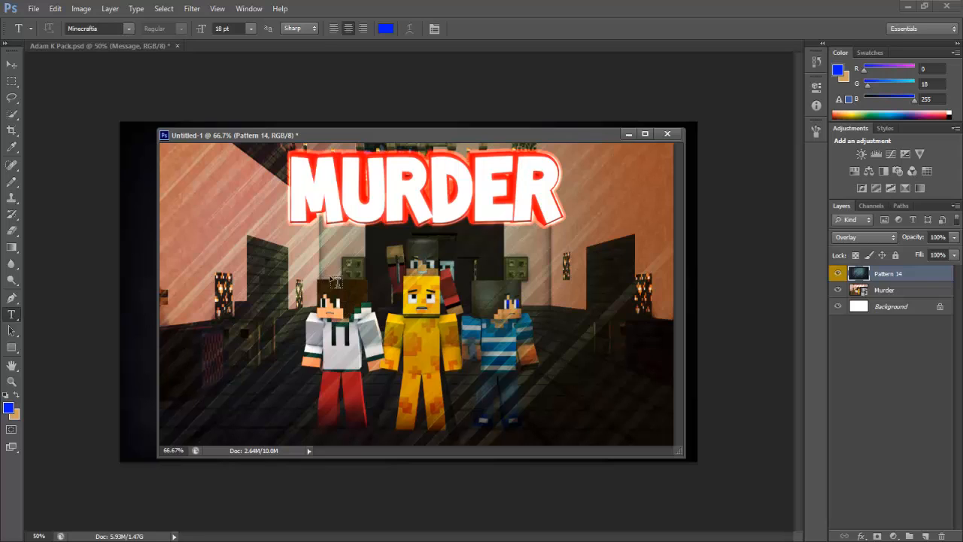
# - Add the player's username as a text label above the head of the character in the white hoodie
pyautogui.click(361, 292)
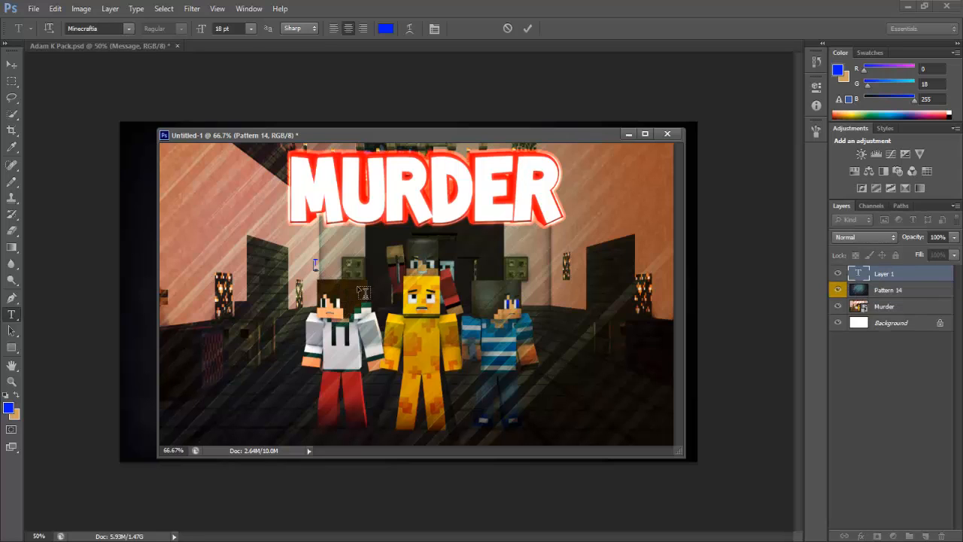
pyautogui.write('The_')
pyautogui.write(' Re')
pyautogui.write('al_')
pyautogui.write(' M')
pyautogui.write('ichael')
pyautogui.moveTo(341, 304)
pyautogui.mouseDown()
pyautogui.moveTo(367, 313)
pyautogui.moveTo(358, 310)
pyautogui.mouseUp()
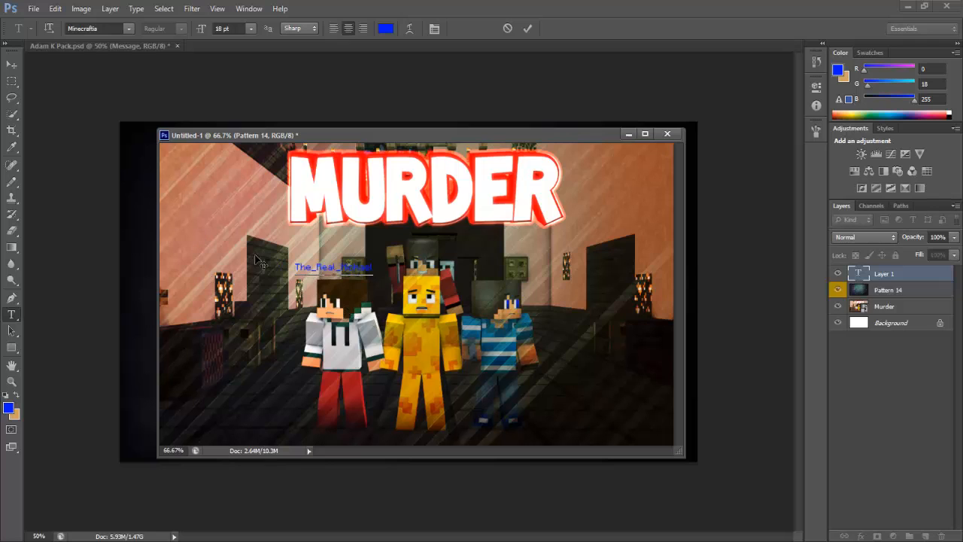
# - Set the whole username label to 24 pt and adjust its position slightly
pyautogui.moveTo(297, 267); pyautogui.dragTo(369, 269)
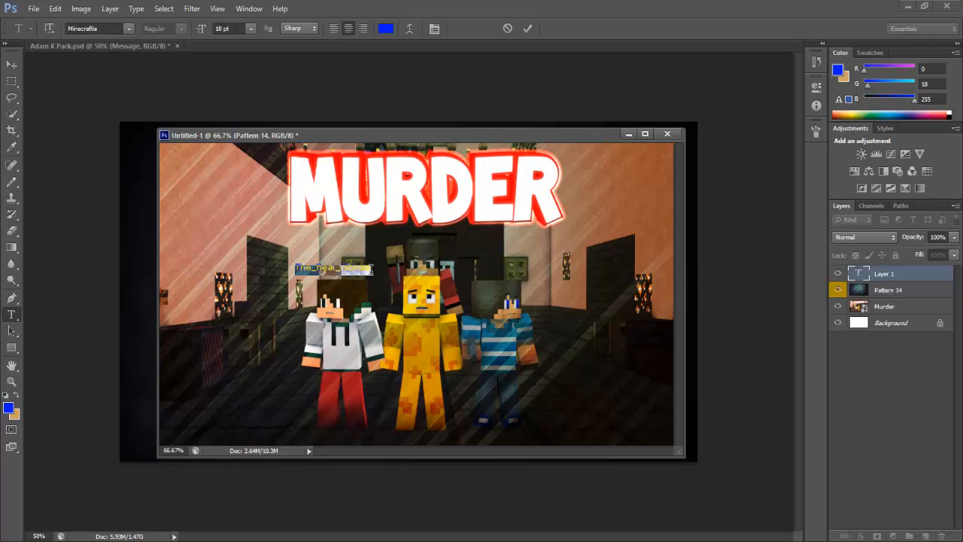
pyautogui.click(250, 29)
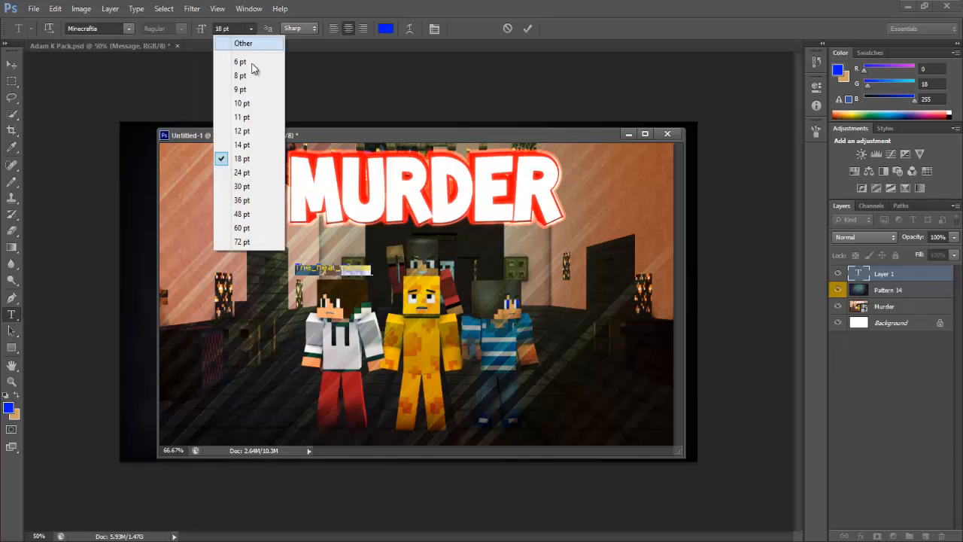
pyautogui.click(248, 172)
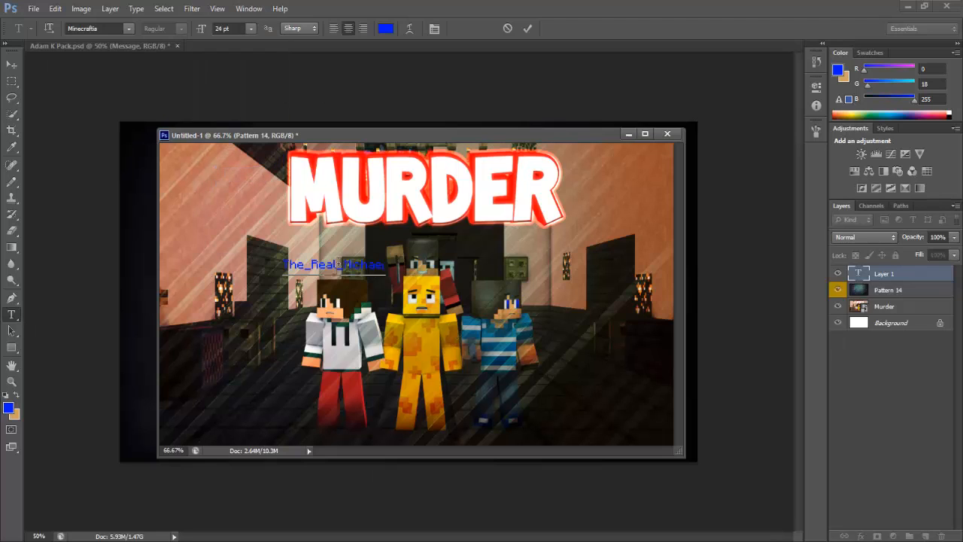
pyautogui.moveTo(356, 321); pyautogui.dragTo(359, 328)
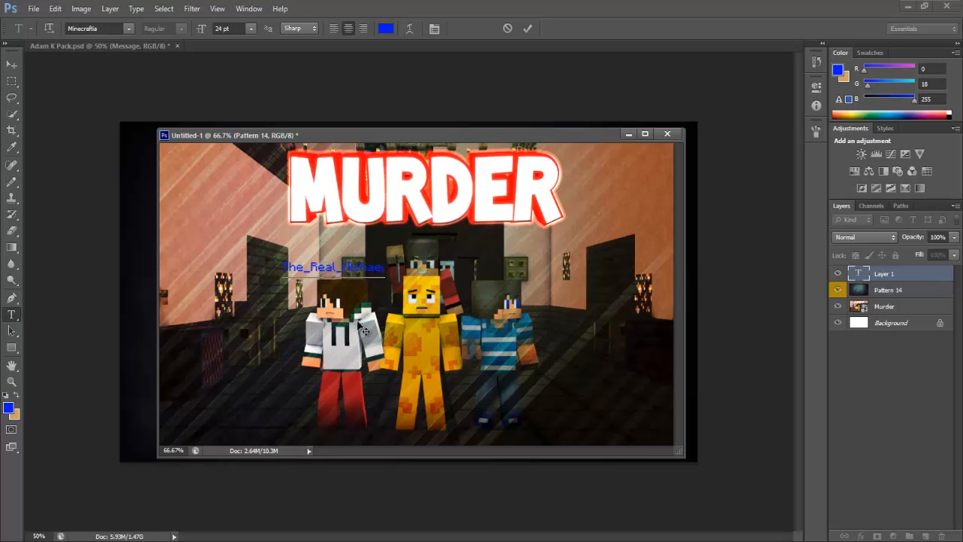
# - Retype the last letter of the username and move the label just above the white-hoodie character's head
pyautogui.click(385, 272)
pyautogui.press('BackSpace')
pyautogui.write('l')
pyautogui.moveTo(367, 292)
pyautogui.mouseDown()
pyautogui.moveTo(374, 304)
pyautogui.moveTo(372, 292)
pyautogui.mouseUp()
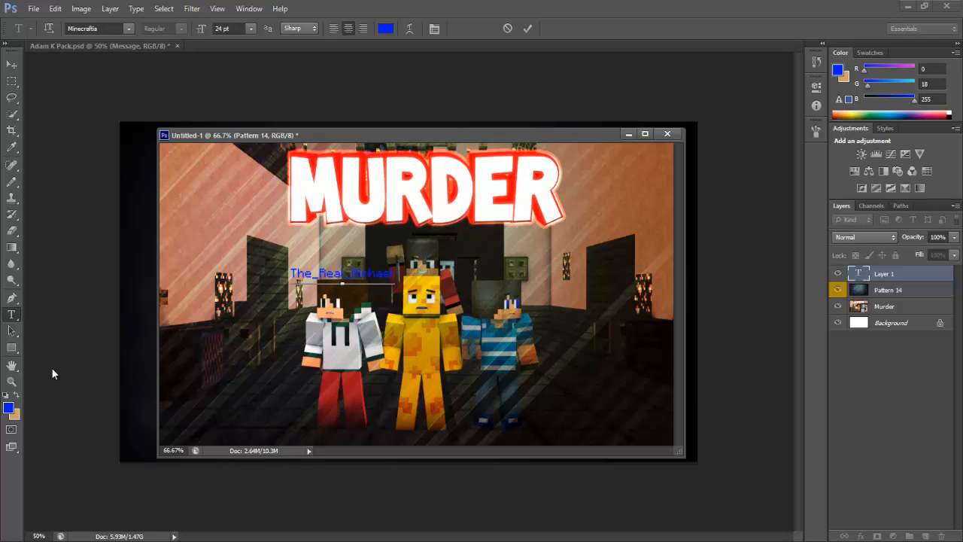
# - Draw a black-filled rectangle about 257 x 32 px that tightly covers the username label
pyautogui.click(11, 347)
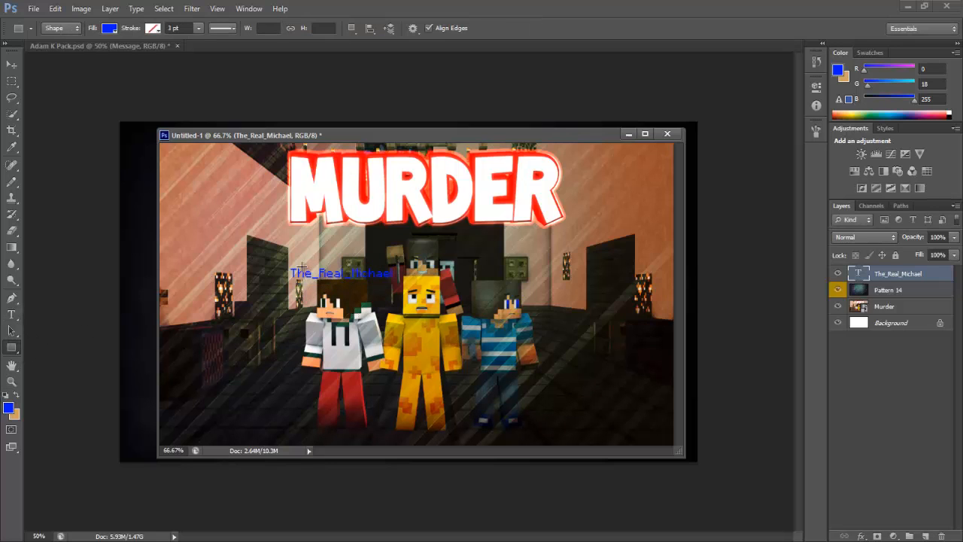
pyautogui.click(109, 28)
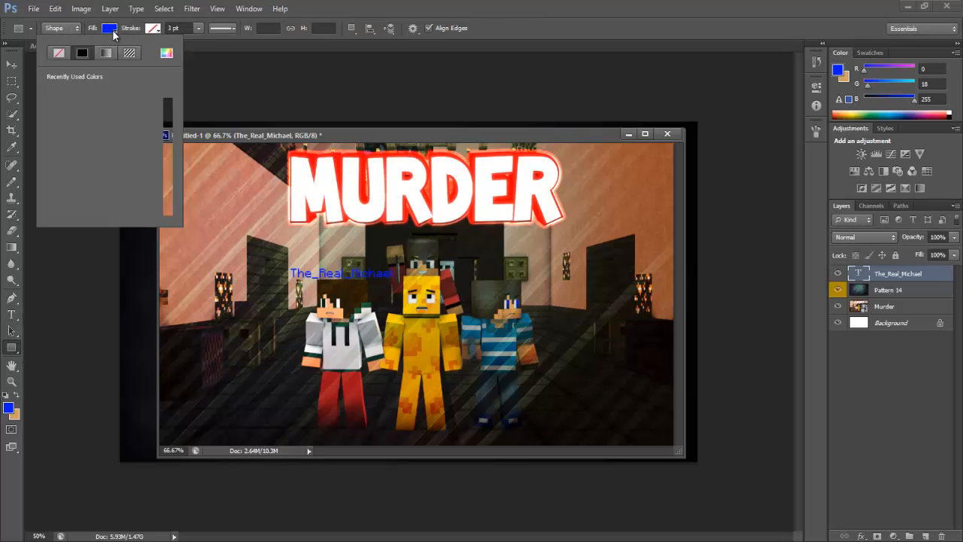
pyautogui.click(160, 108)
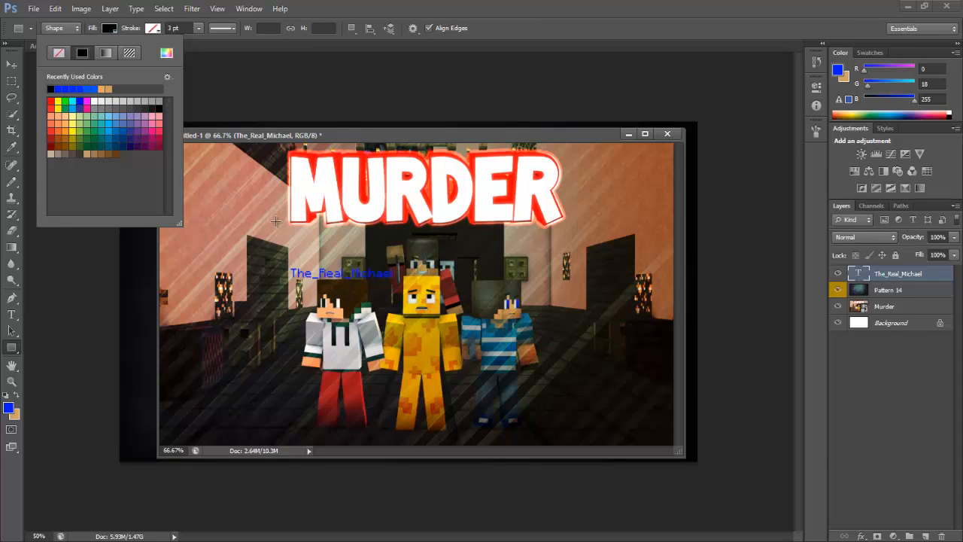
pyautogui.click(260, 85)
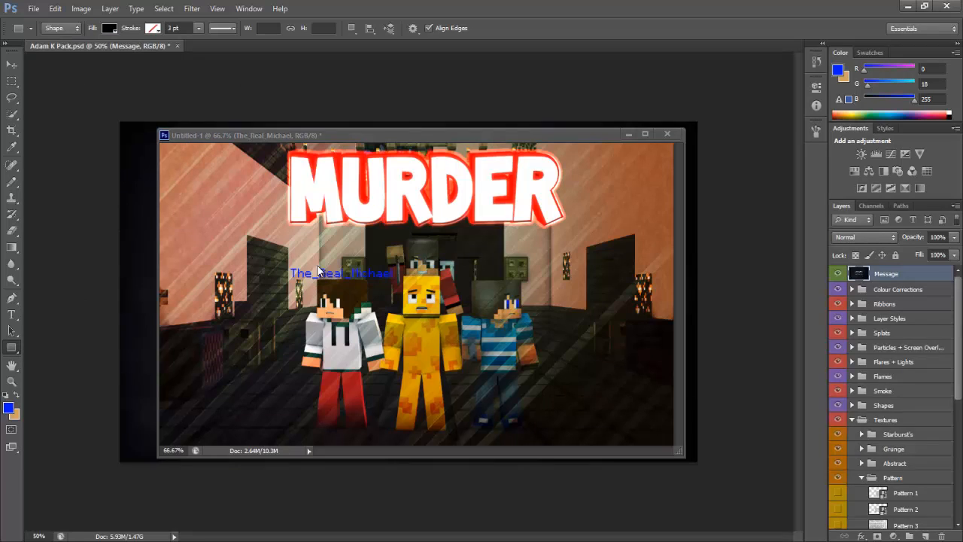
pyautogui.click(290, 265)
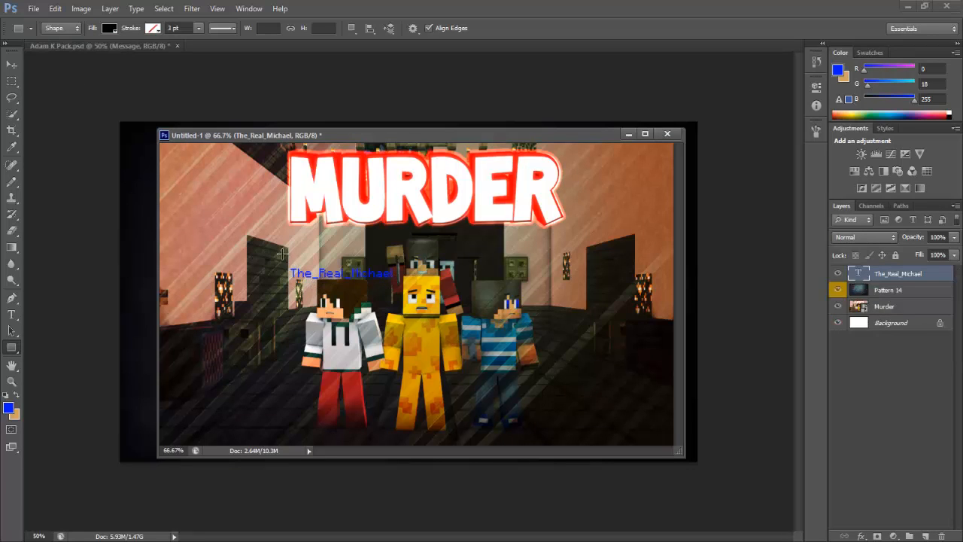
pyautogui.moveTo(281, 255); pyautogui.dragTo(397, 285)
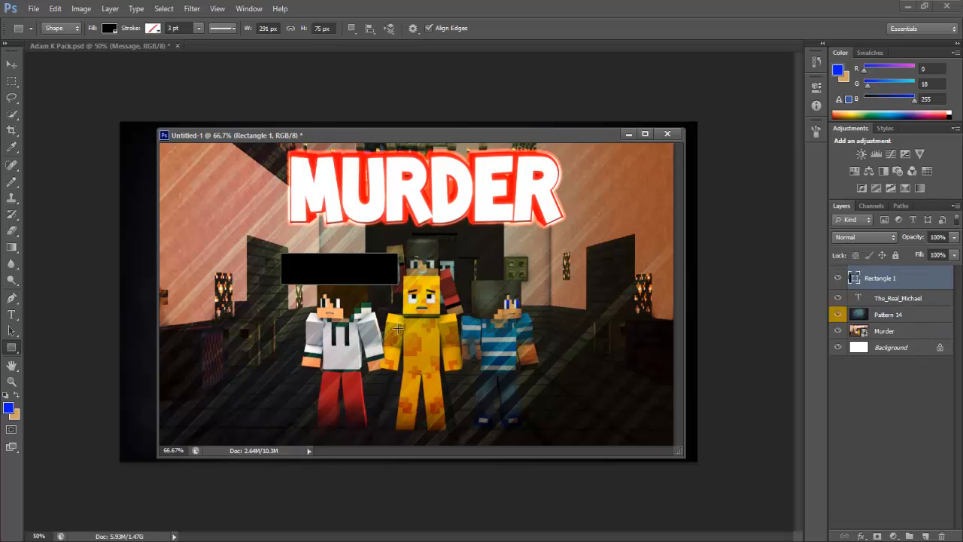
pyautogui.hotkey('ctrl', 'z')
pyautogui.moveTo(290, 265); pyautogui.dragTo(393, 279)
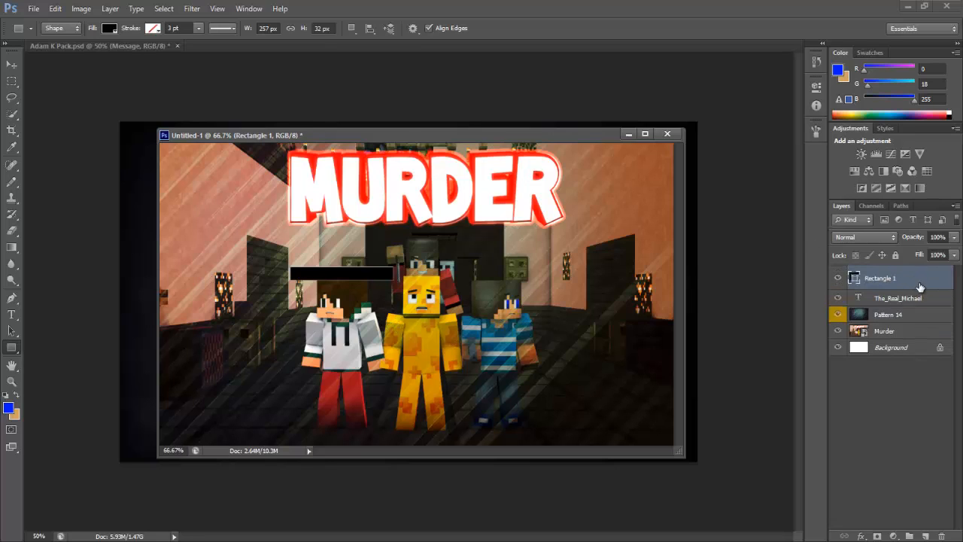
# - Lower the black rectangle's opacity to 29% and place its layer beneath the first username text
pyautogui.moveTo(952, 241); pyautogui.dragTo(913, 304)
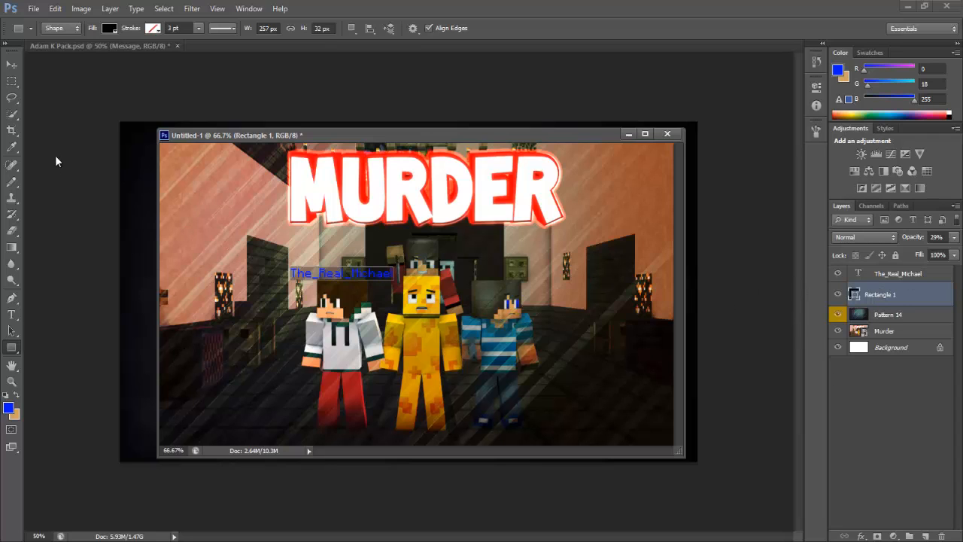
pyautogui.click(11, 315)
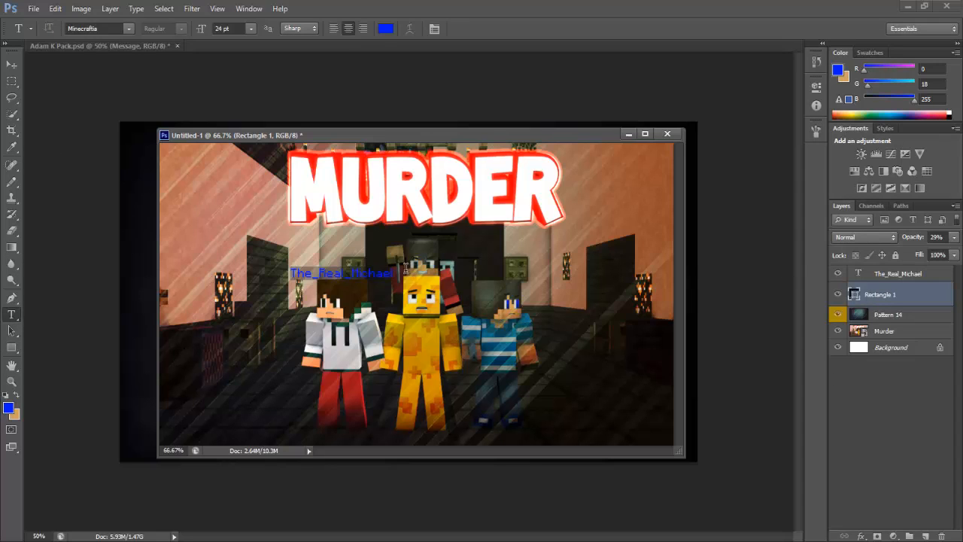
pyautogui.click(403, 273)
pyautogui.click(386, 30)
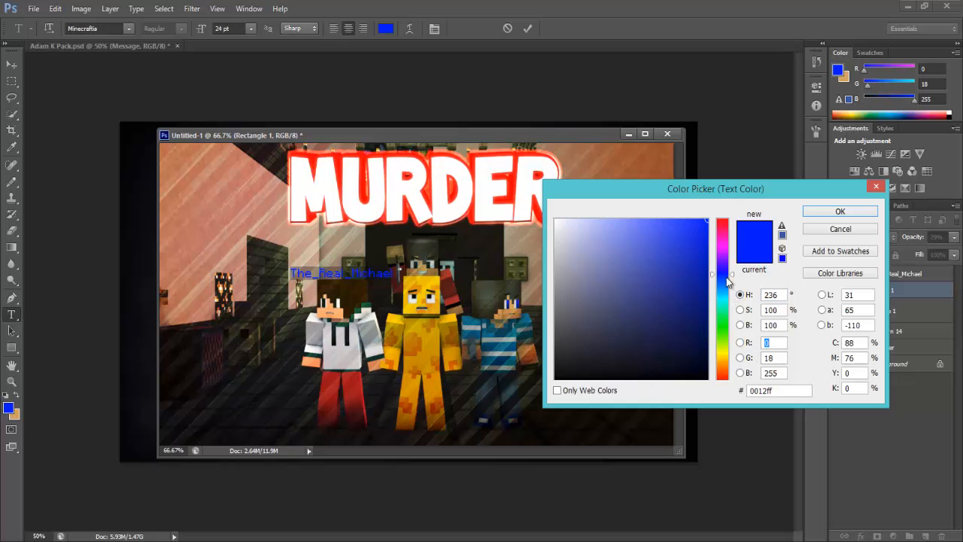
pyautogui.click(875, 186)
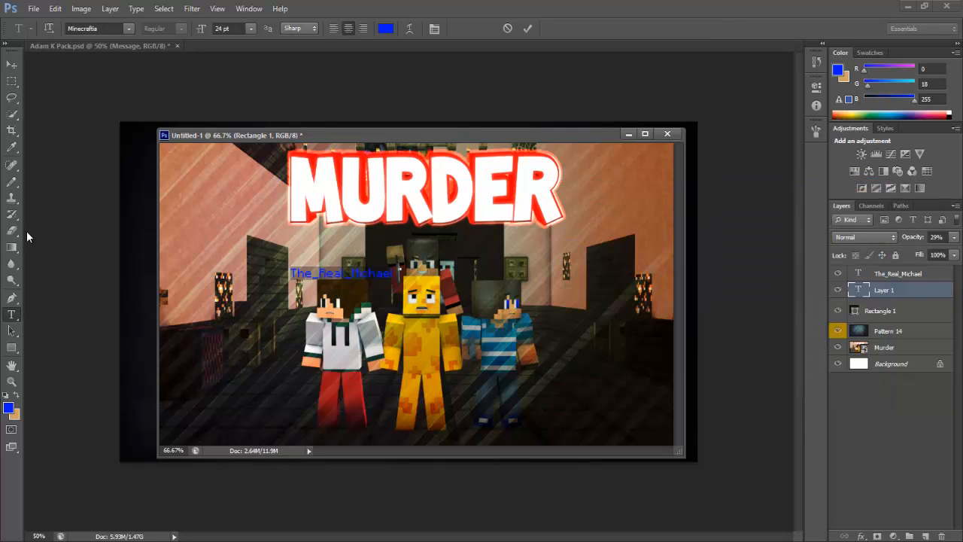
# - Add the second player's username in yellow sampled from the yellow character, and place the label at that character's feet
pyautogui.click(11, 147)
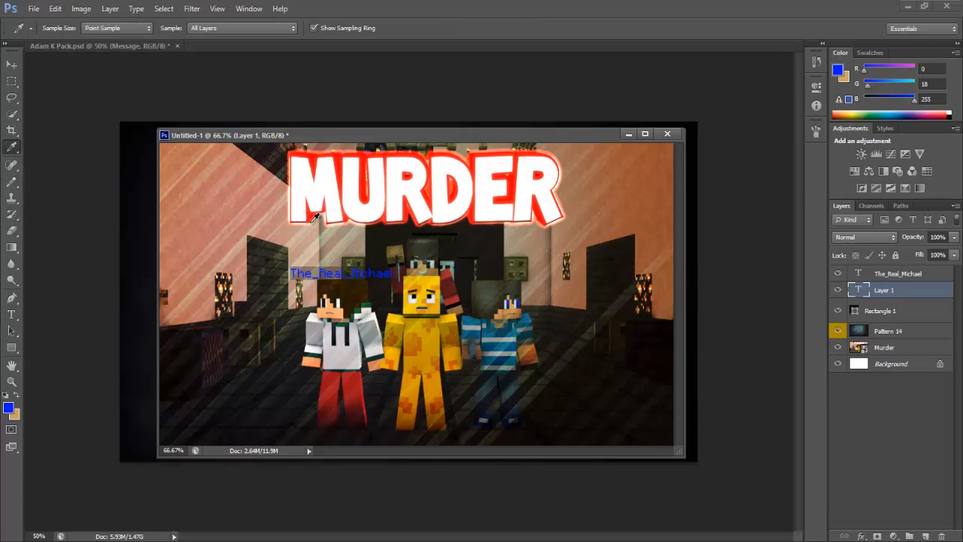
pyautogui.click(423, 279)
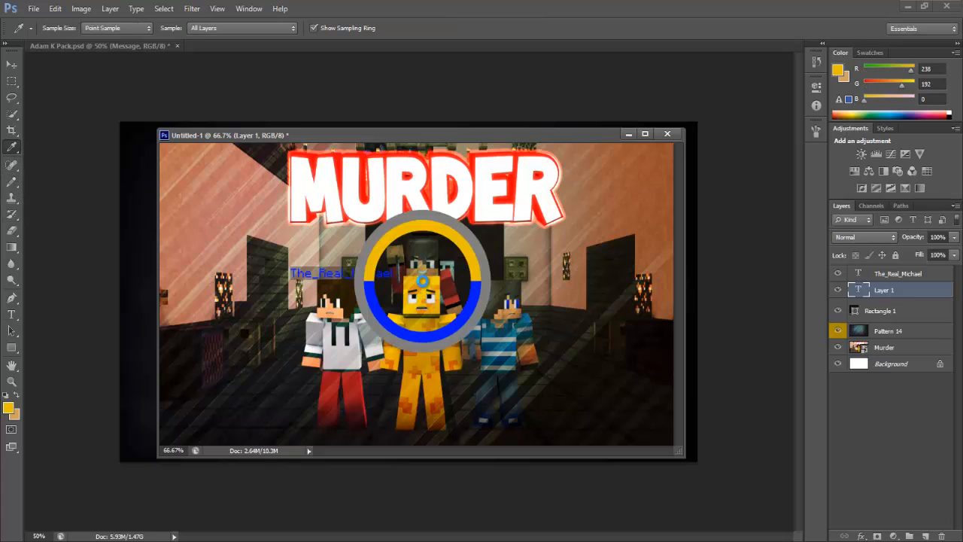
pyautogui.click(12, 314)
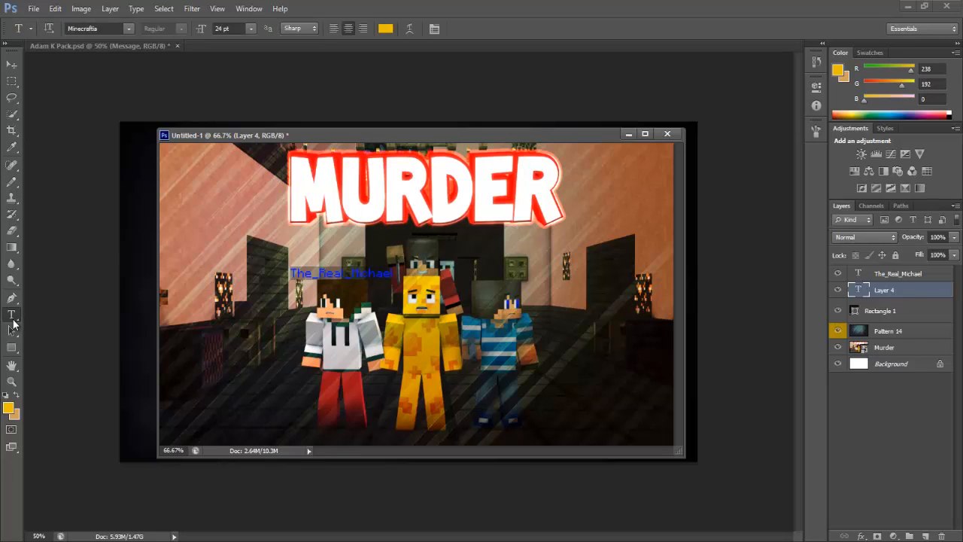
pyautogui.click(422, 289)
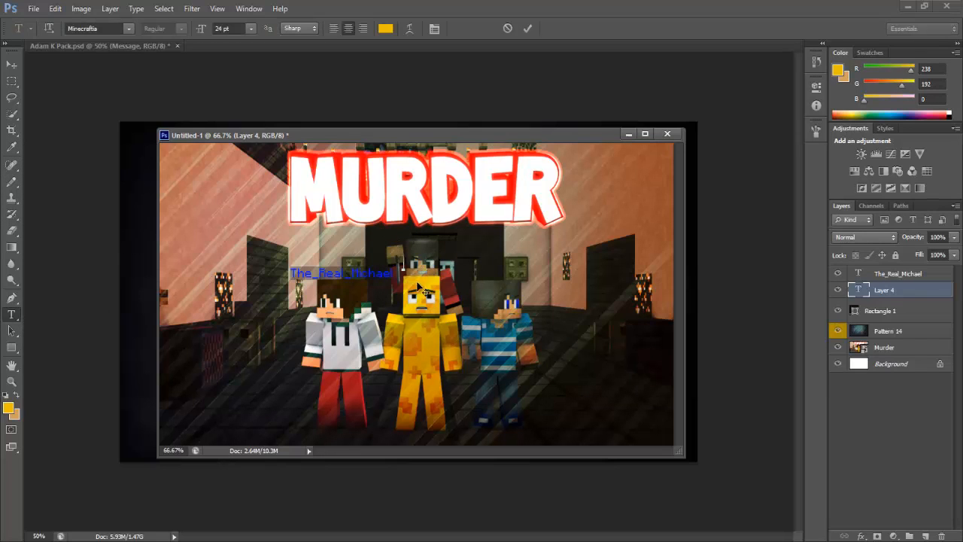
pyautogui.write('Jo')
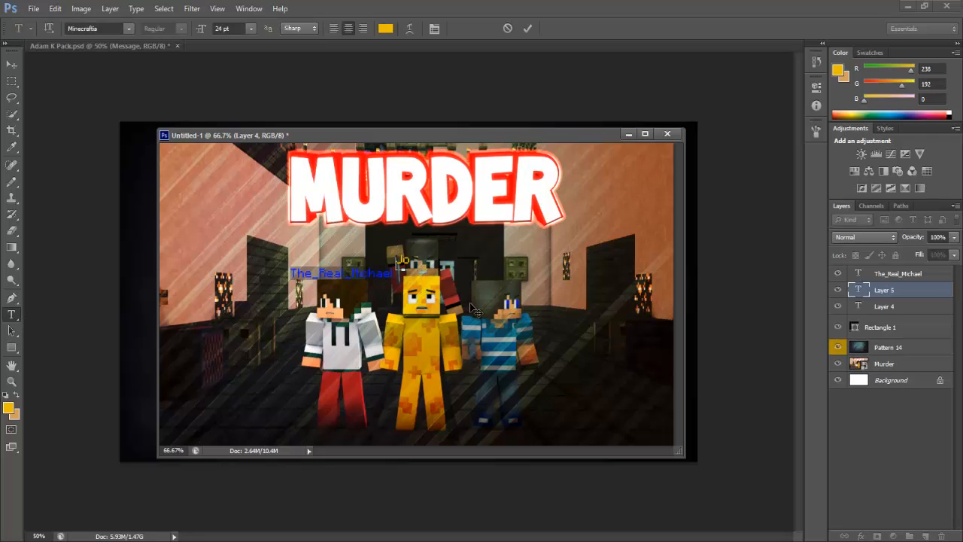
pyautogui.write('nemat17')
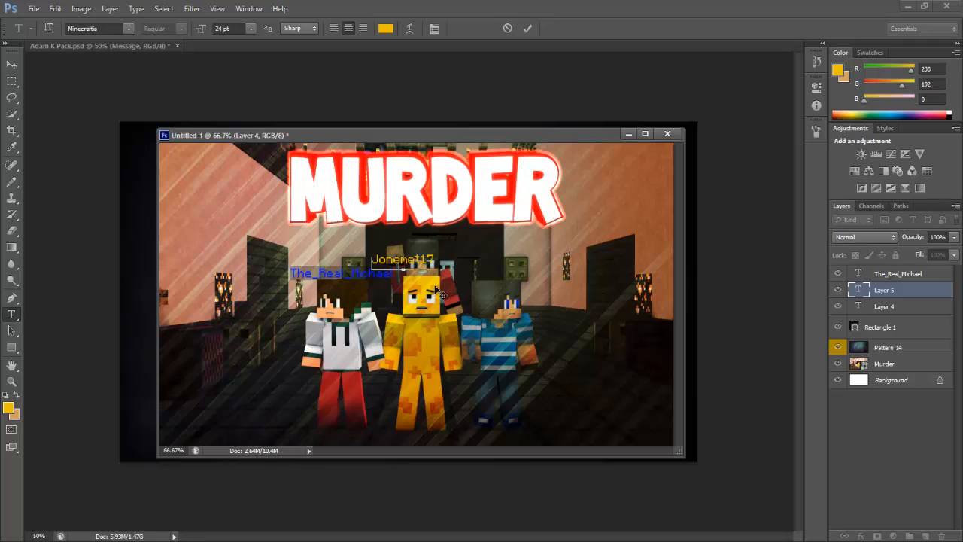
pyautogui.moveTo(451, 294); pyautogui.dragTo(451, 462)
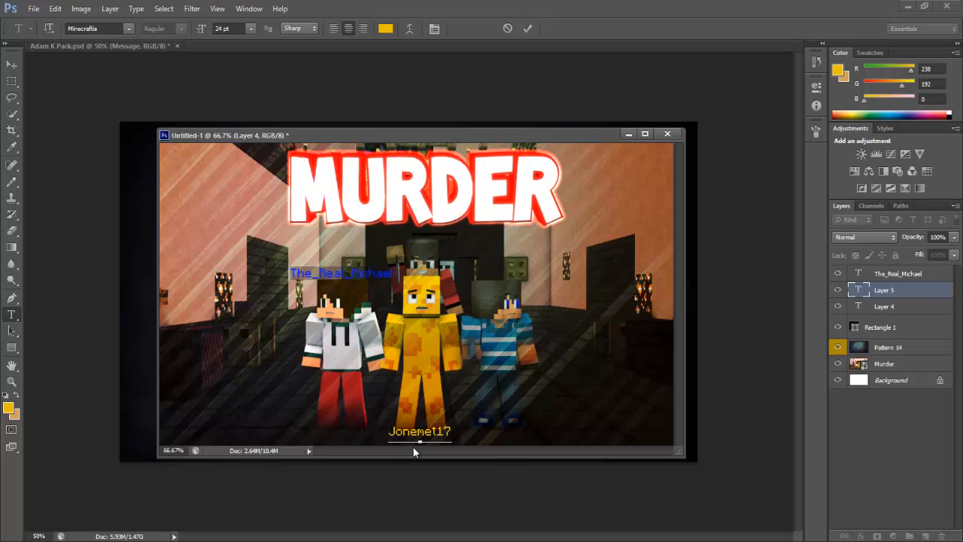
# - Draw a black-filled rectangle about 155 x 26 px that tightly covers the yellow username label
pyautogui.click(12, 346)
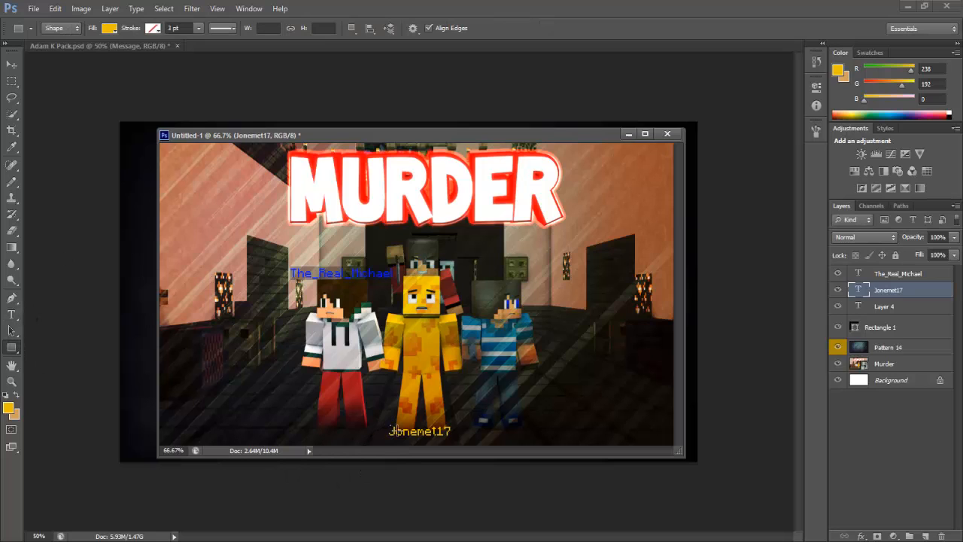
pyautogui.moveTo(390, 426); pyautogui.dragTo(419, 437)
pyautogui.hotkey('ctrl', 'z')
pyautogui.click(109, 29)
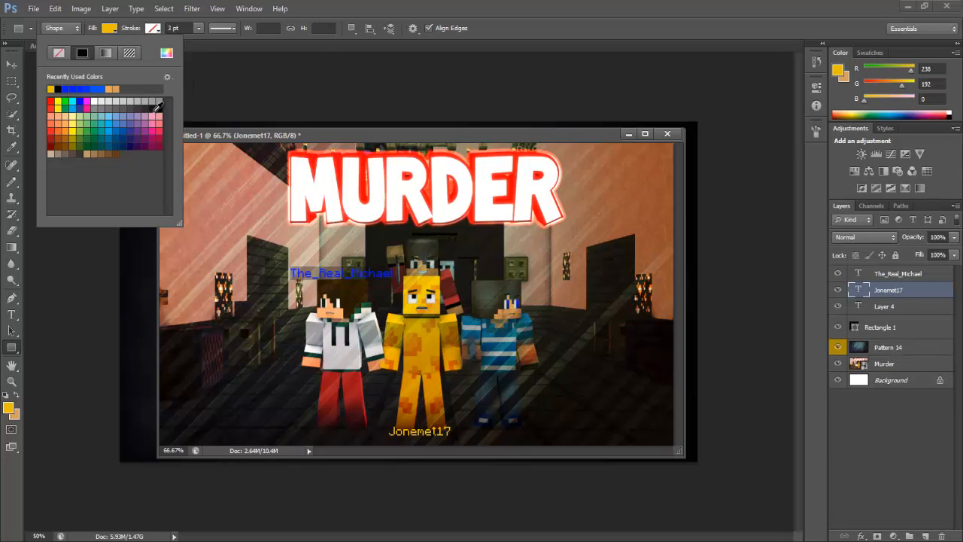
pyautogui.click(158, 109)
pyautogui.click(386, 98)
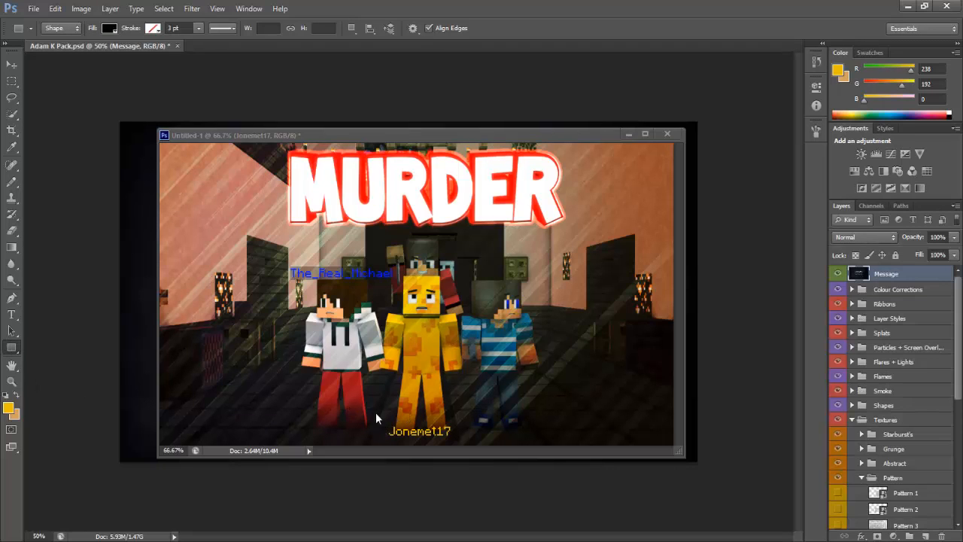
pyautogui.click(392, 430)
pyautogui.moveTo(390, 427); pyautogui.dragTo(451, 436)
pyautogui.hotkey('ctrl', 'z')
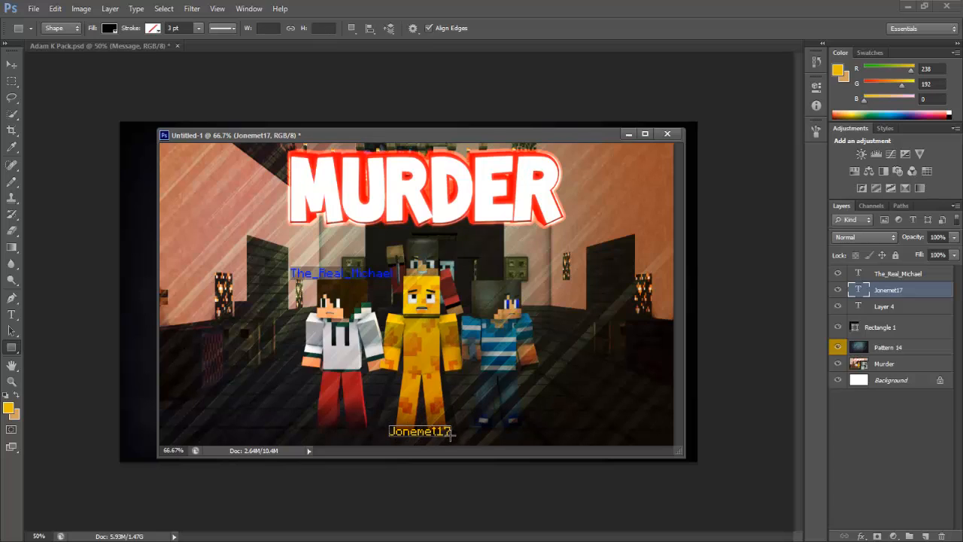
# - Lower the new rectangle's opacity to 31% and place its layer beneath the yellow username text
pyautogui.click(954, 237)
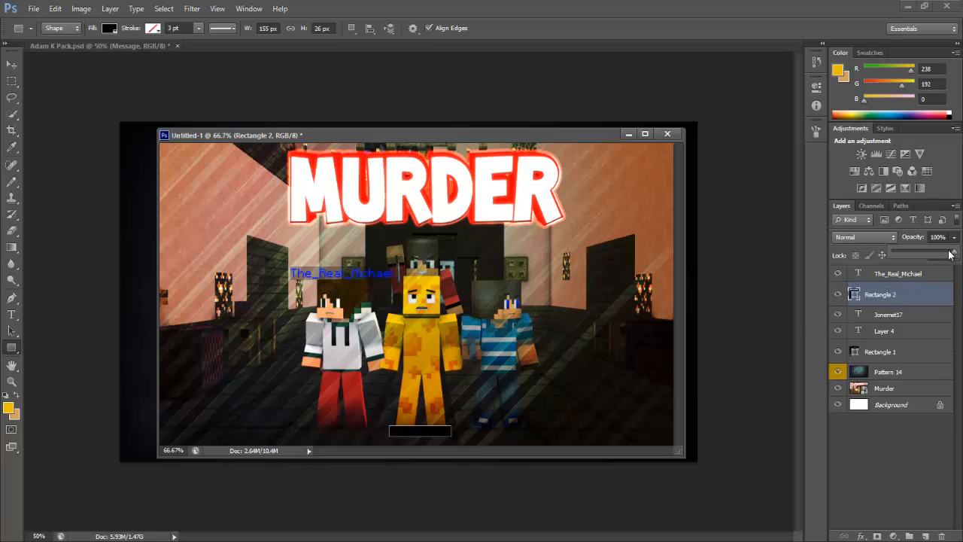
pyautogui.moveTo(953, 251); pyautogui.dragTo(931, 257)
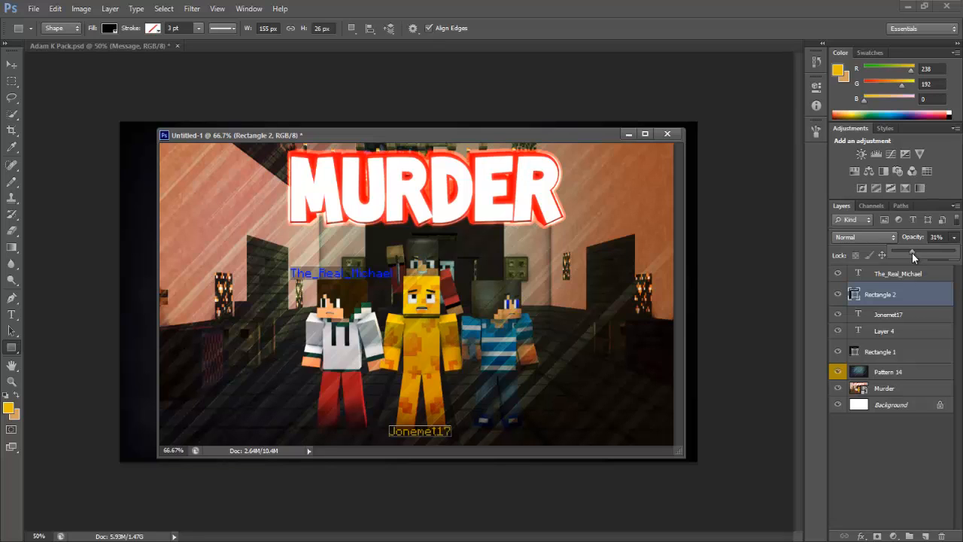
pyautogui.moveTo(919, 301); pyautogui.dragTo(911, 326)
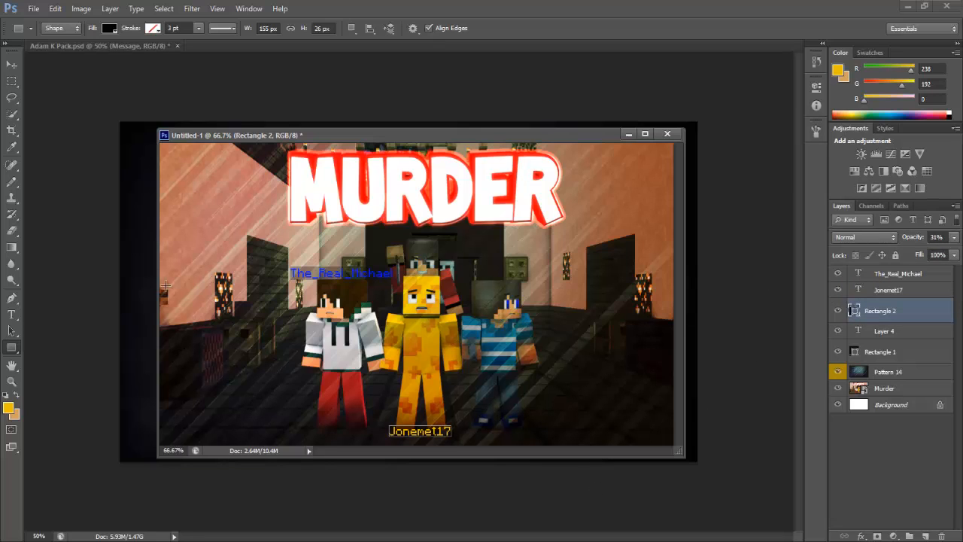
# - Set the text colour to light blue, 00ccff, for a new name tag
pyautogui.click(13, 316)
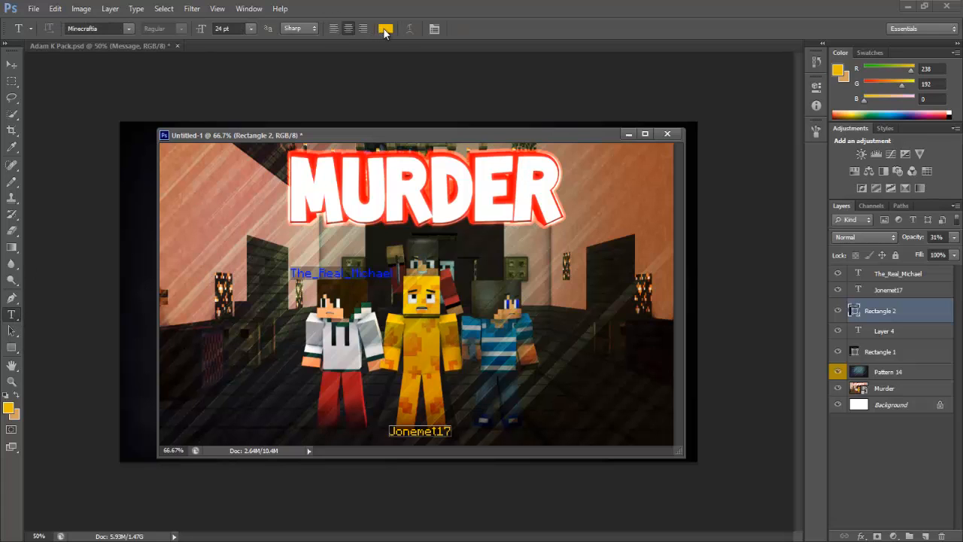
pyautogui.click(384, 28)
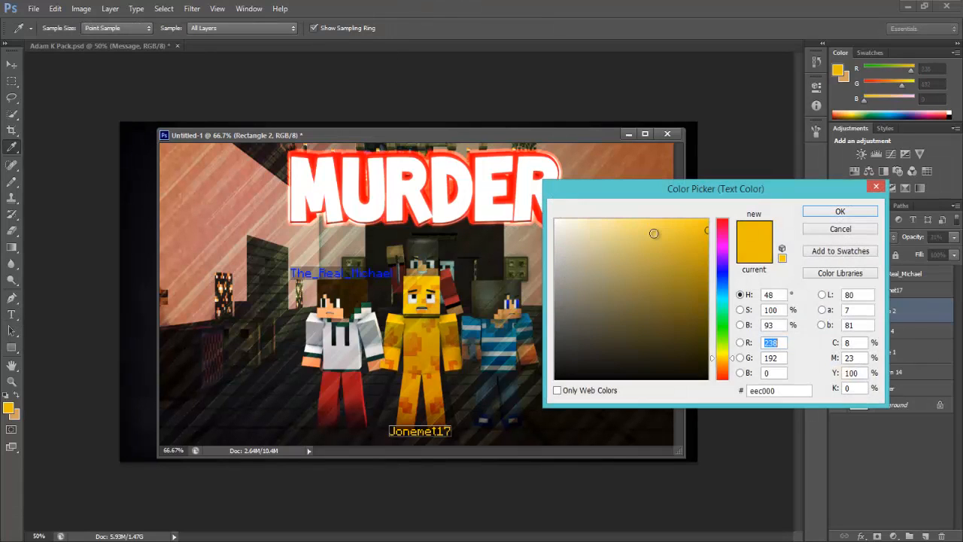
pyautogui.click(726, 297)
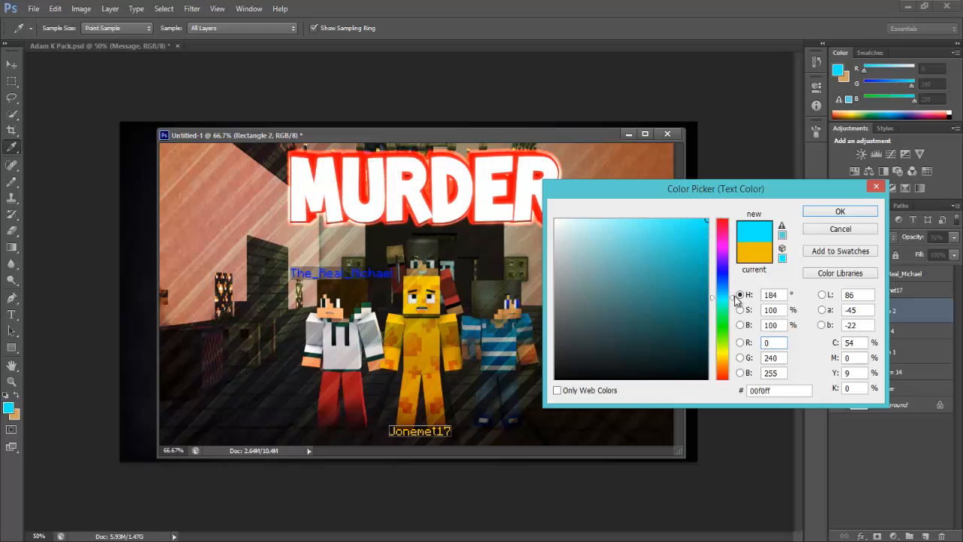
pyautogui.click(727, 294)
pyautogui.click(836, 213)
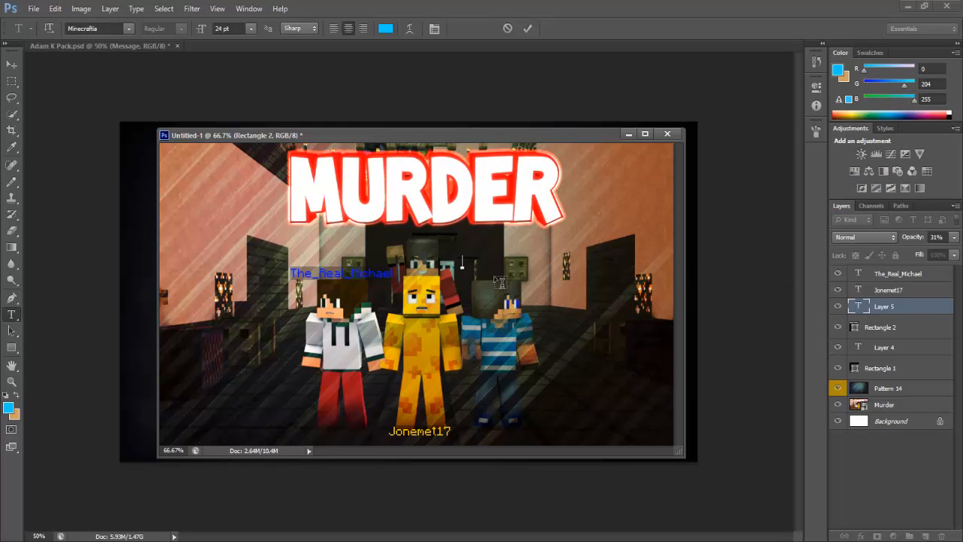
# - Add the third player's username as a text label above the head of the character in the blue striped shirt
pyautogui.write('LastTrainto')
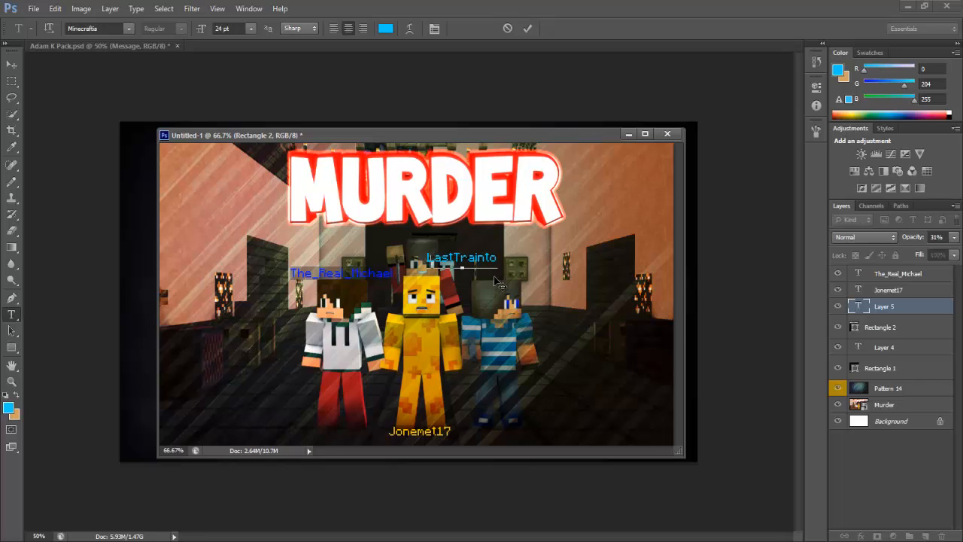
pyautogui.press('BackSpace')
pyautogui.press('BackSpace')
pyautogui.write('ToMC')
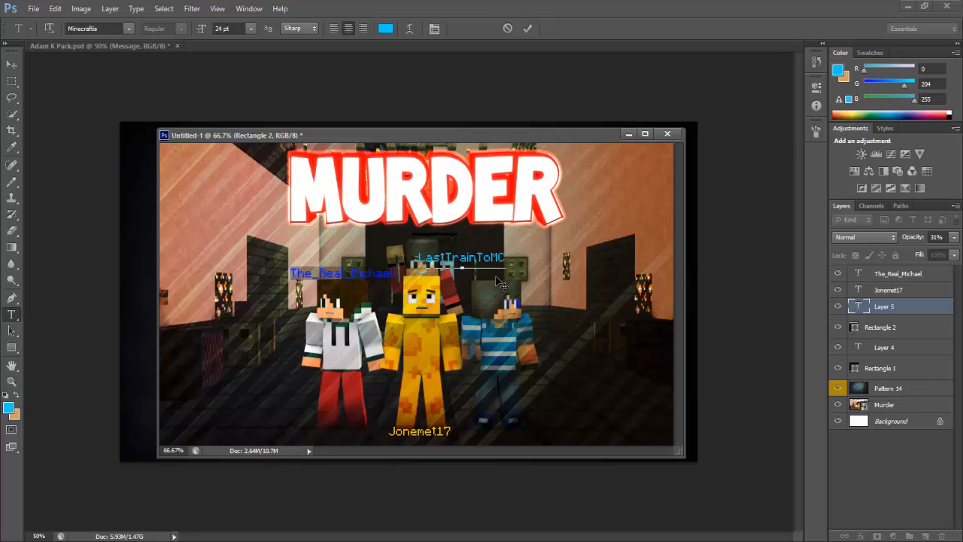
pyautogui.moveTo(481, 278); pyautogui.dragTo(519, 294)
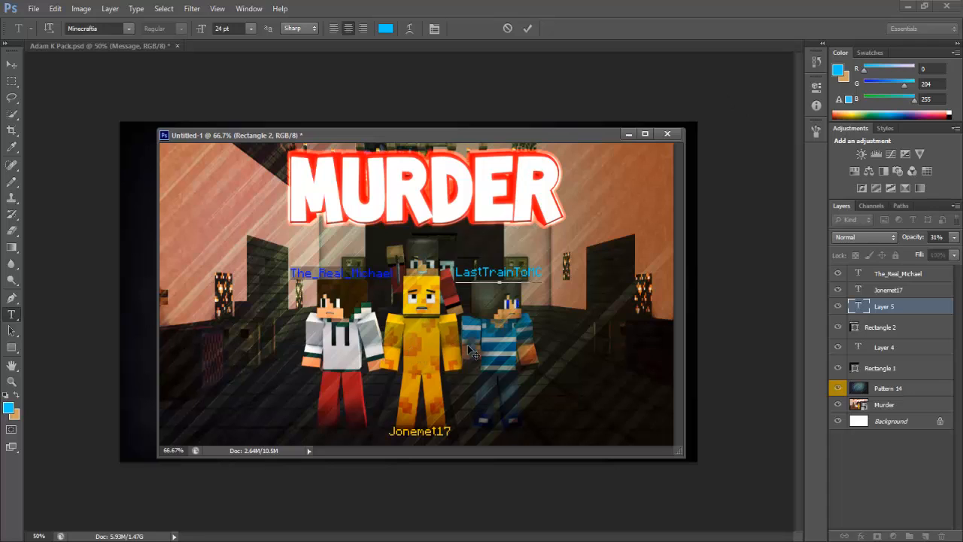
pyautogui.click(530, 29)
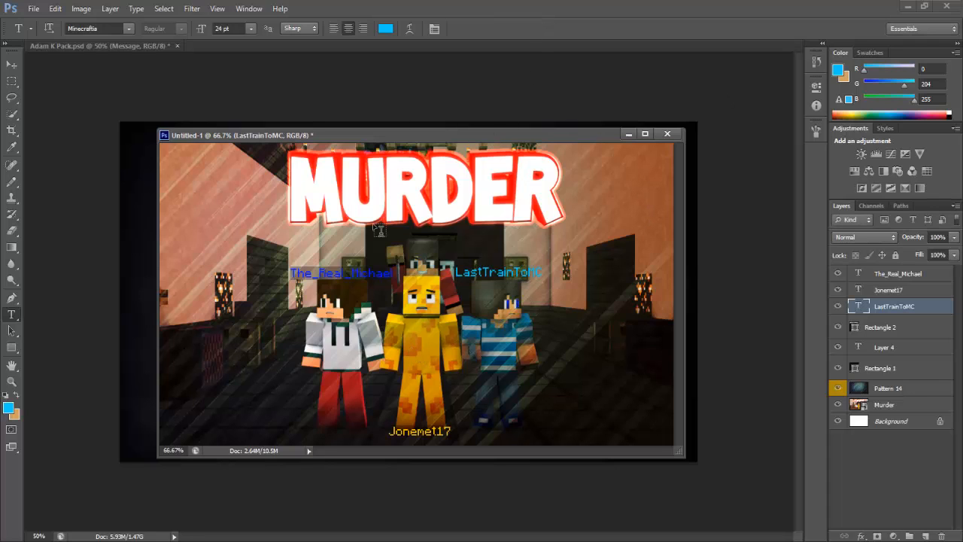
# - Nudge the light-blue username label slightly down so it lines up with the dark-blue one
pyautogui.click(497, 272)
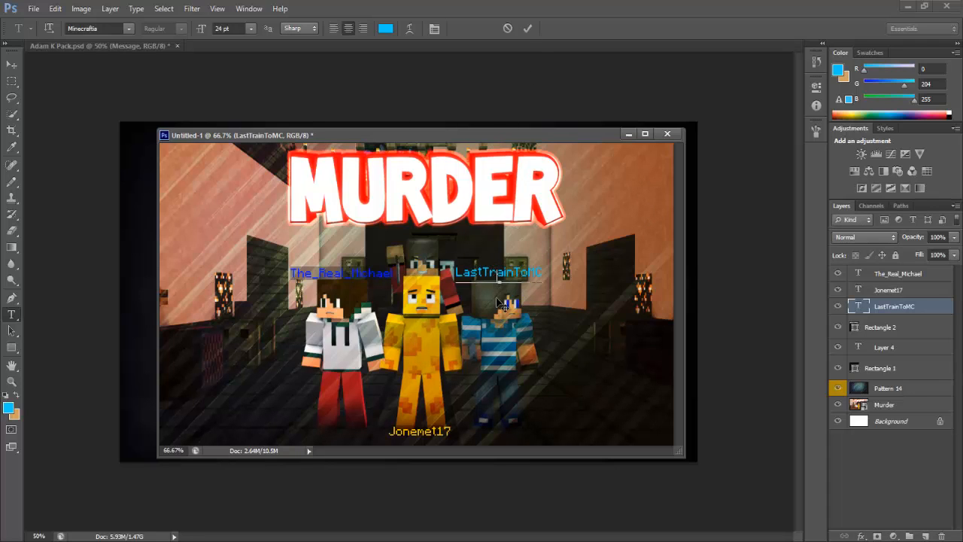
pyautogui.moveTo(502, 305); pyautogui.dragTo(504, 307)
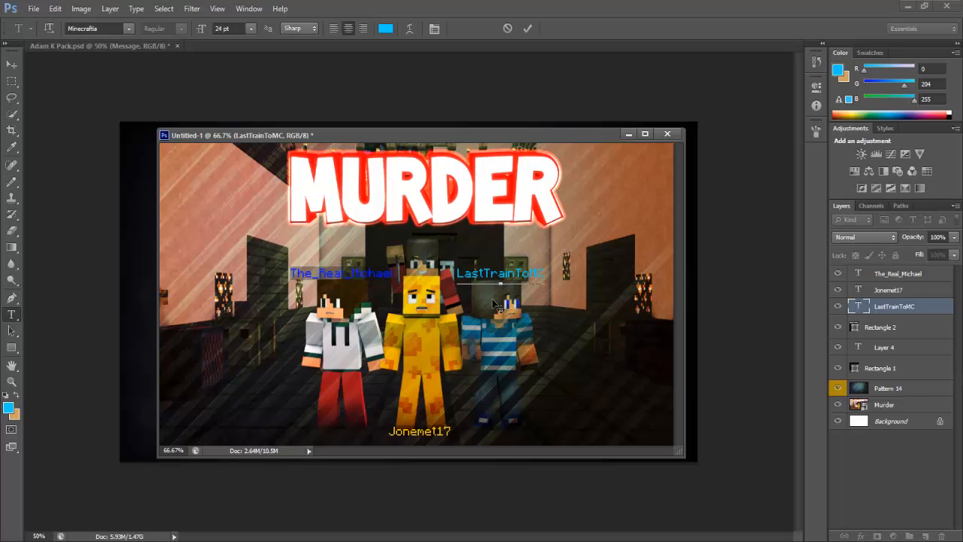
pyautogui.click(530, 29)
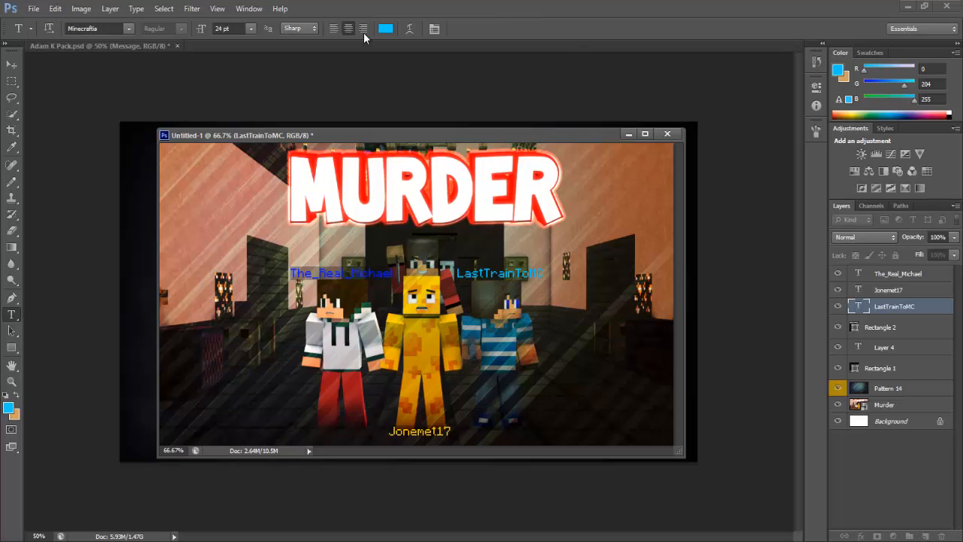
# - Try black as the text colour of the light-blue username label, and undo the recolouring
pyautogui.click(385, 28)
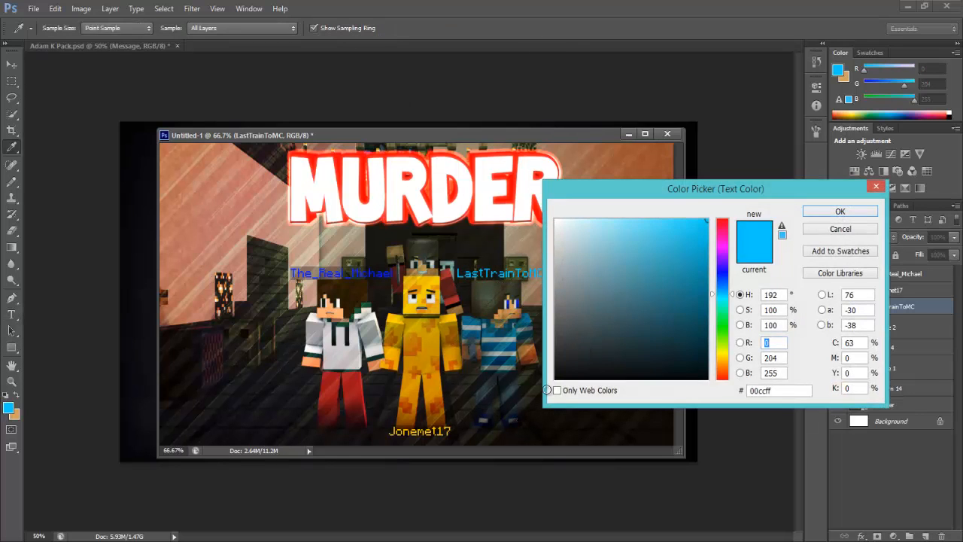
pyautogui.click(556, 379)
pyautogui.click(841, 212)
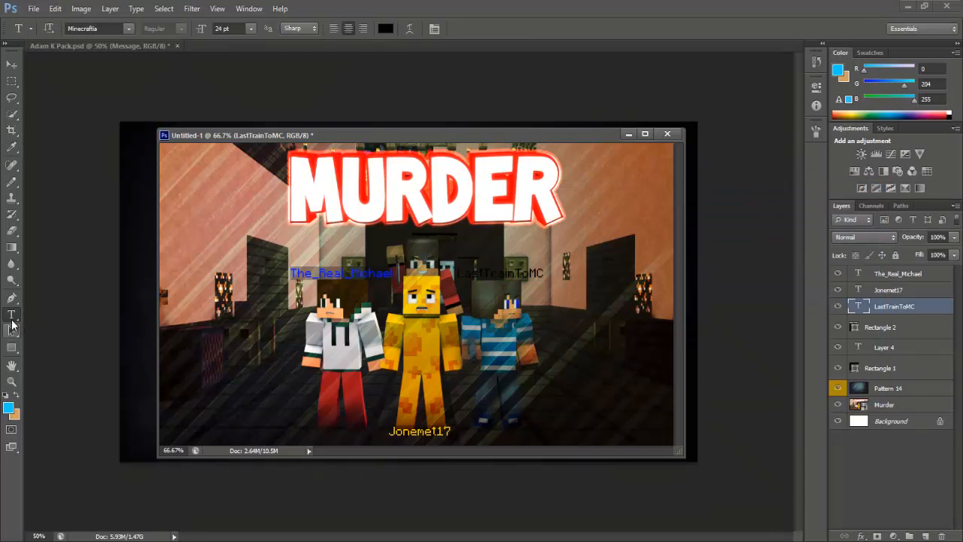
pyautogui.click(11, 348)
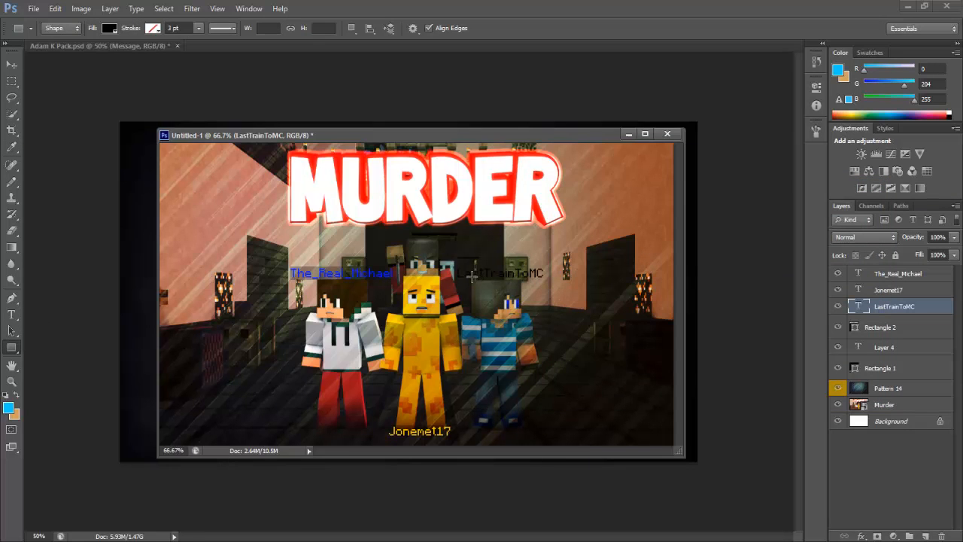
pyautogui.hotkey('ctrl', 'z')
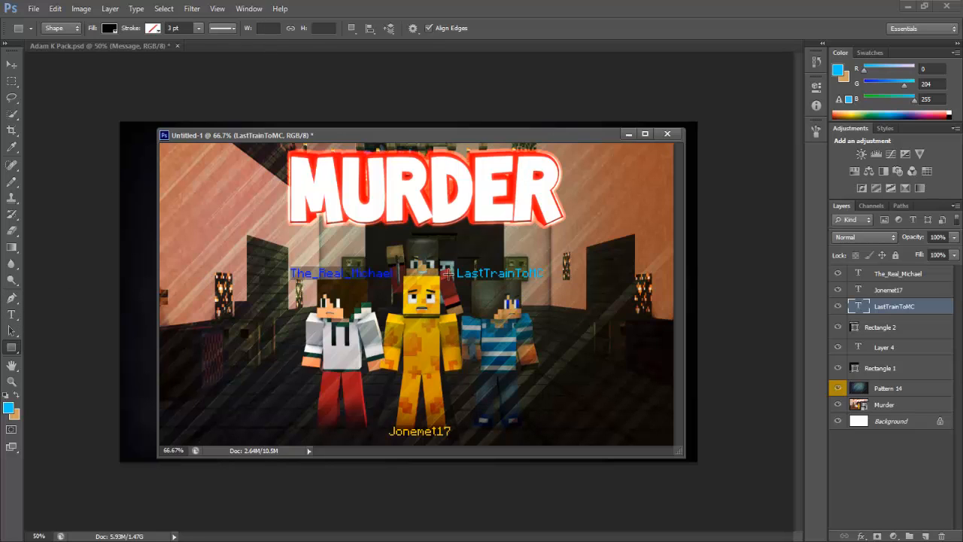
# - Back the light-blue username label with a black rectangle about 223 x 44 px at 32% opacity, layered beneath its text
pyautogui.moveTo(454, 262); pyautogui.dragTo(545, 281)
pyautogui.moveTo(953, 238); pyautogui.dragTo(912, 254)
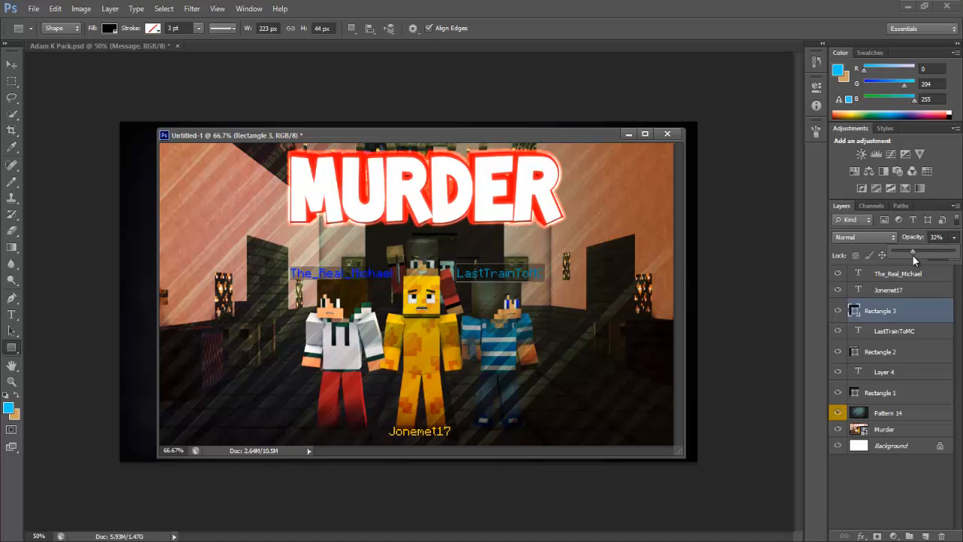
pyautogui.hotkey('ctrl', '[')
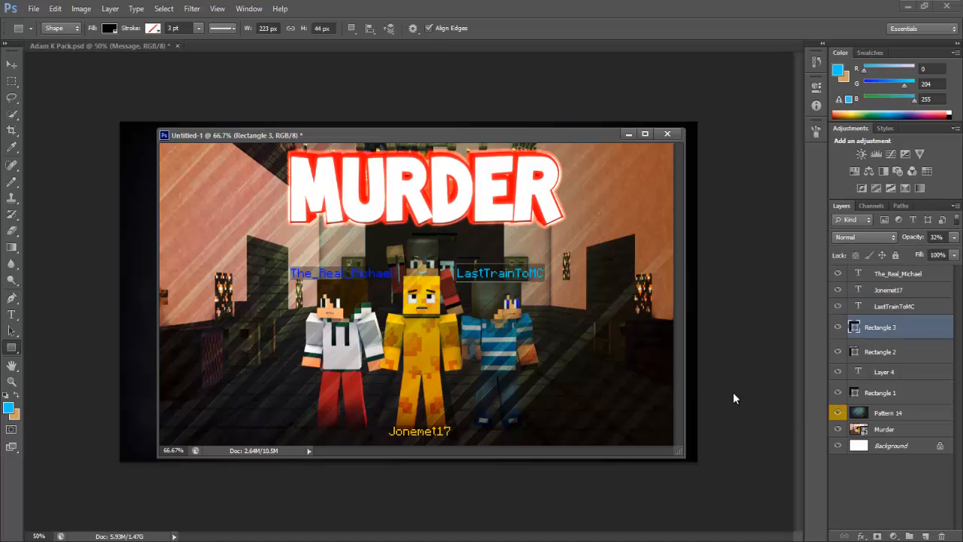
# - Add the fourth player's username as a red (R 255) text label above the head of the character standing behind the yellow one
pyautogui.click(11, 315)
pyautogui.click(382, 28)
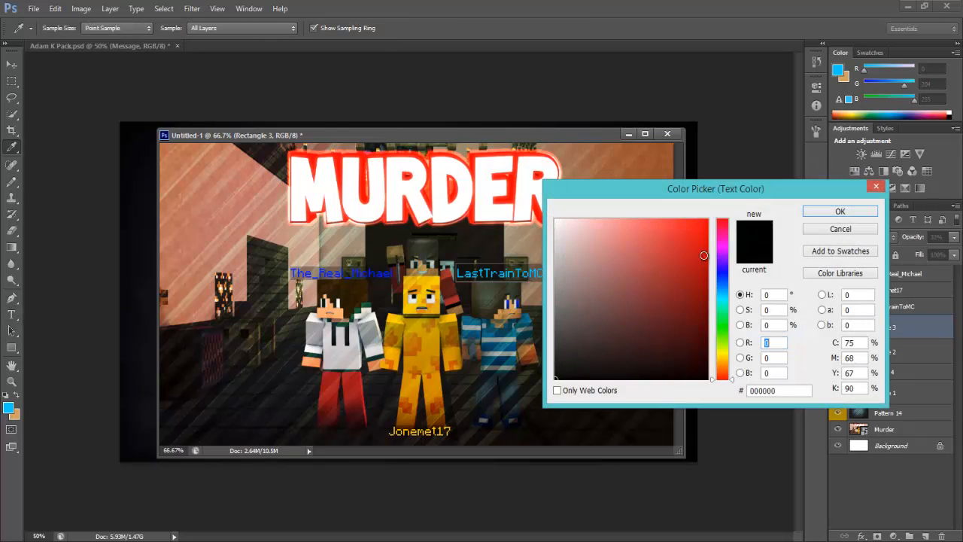
pyautogui.write('255')
pyautogui.click(837, 212)
pyautogui.click(406, 223)
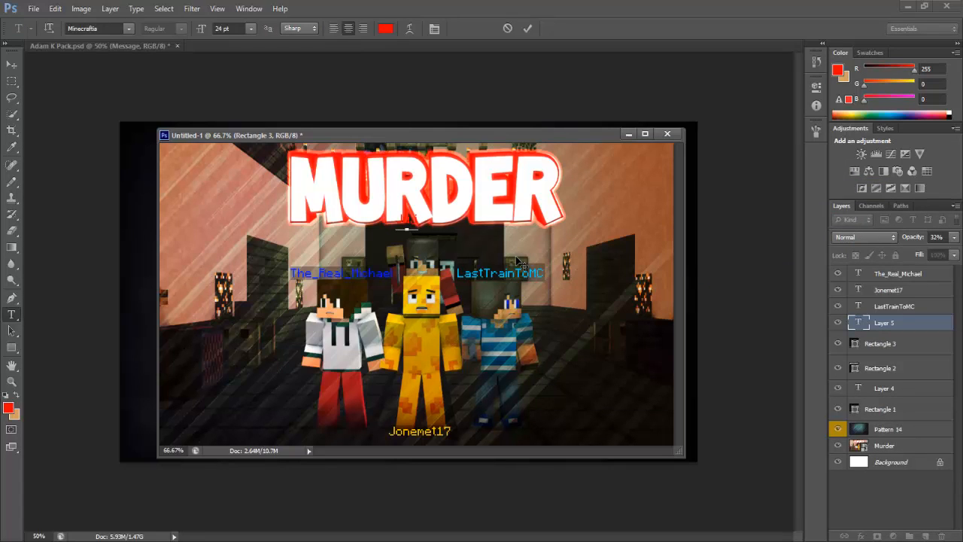
pyautogui.write('JujitsuKing11')
pyautogui.moveTo(432, 260)
pyautogui.mouseDown()
pyautogui.moveTo(455, 285)
pyautogui.moveTo(449, 268)
pyautogui.mouseUp()
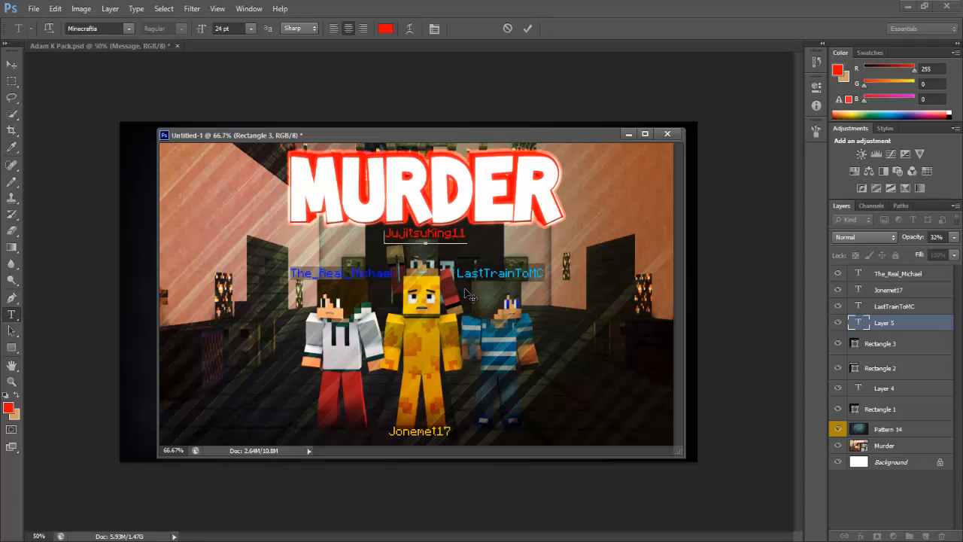
pyautogui.click(530, 28)
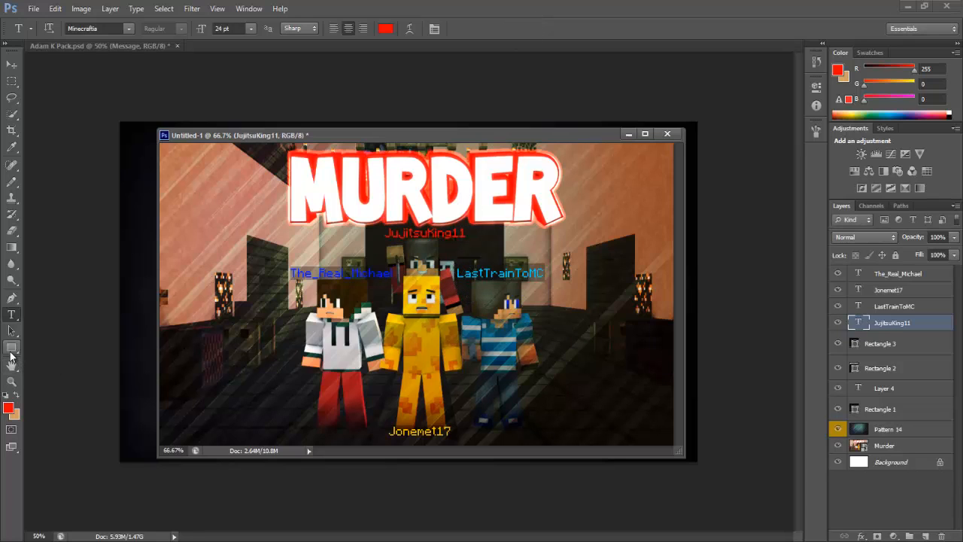
# - Back the red username label with a black rectangle about 209 x 31 px at 28% opacity, layered beneath its text
pyautogui.click(11, 348)
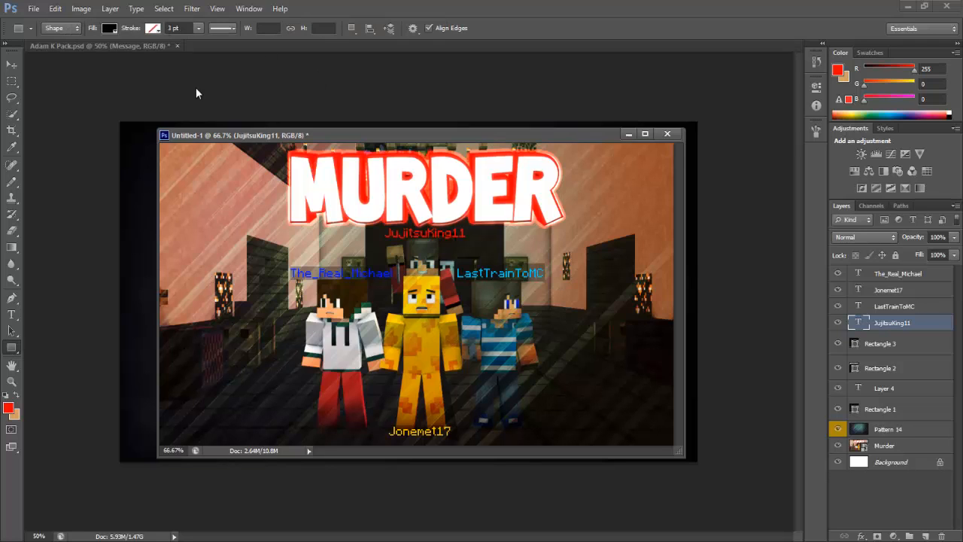
pyautogui.moveTo(386, 226)
pyautogui.mouseDown()
pyautogui.moveTo(429, 226)
pyautogui.moveTo(408, 241)
pyautogui.moveTo(396, 239)
pyautogui.moveTo(465, 237)
pyautogui.mouseUp()
pyautogui.hotkey('ctrl', 'z')
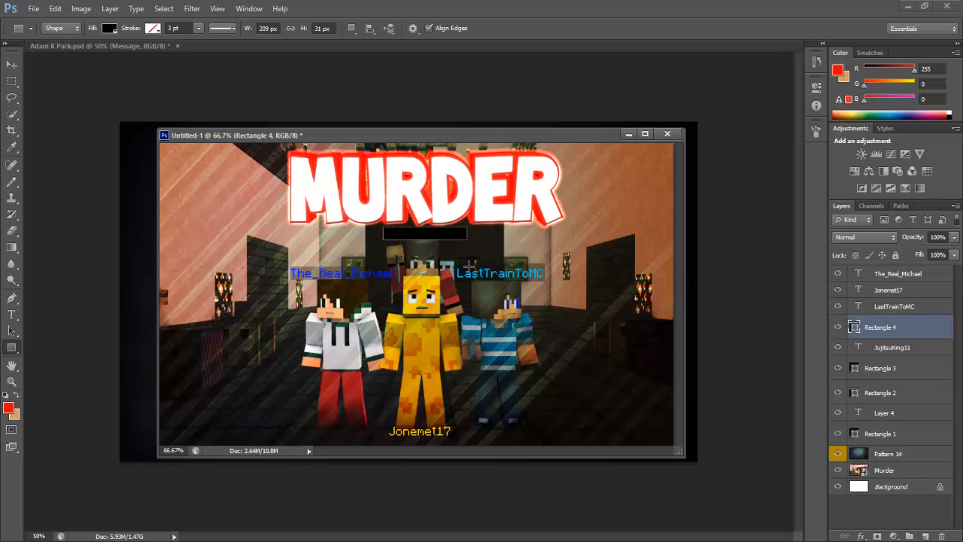
pyautogui.click(954, 237)
pyautogui.moveTo(930, 252); pyautogui.dragTo(910, 253)
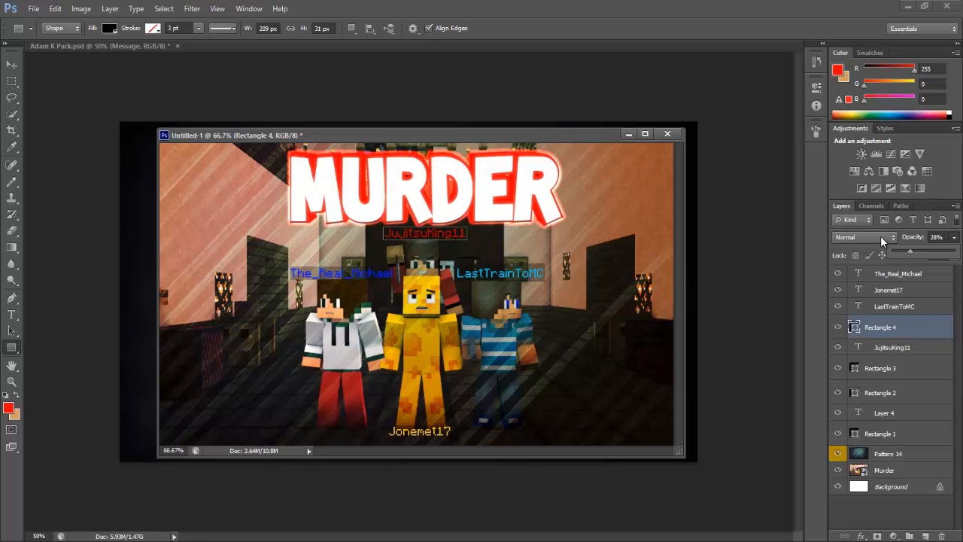
pyautogui.moveTo(907, 347)
pyautogui.mouseDown()
pyautogui.moveTo(910, 319)
pyautogui.moveTo(909, 331)
pyautogui.mouseUp()
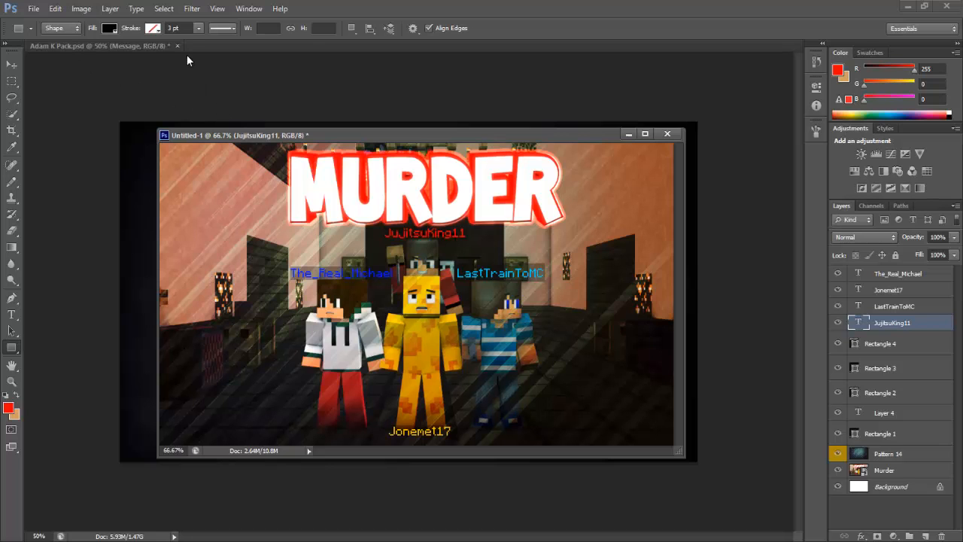
# - Save a copy of the thumbnail as Murder2 in PNG format, with smallest compression and no interlacing
pyautogui.click(33, 9)
pyautogui.click(62, 160)
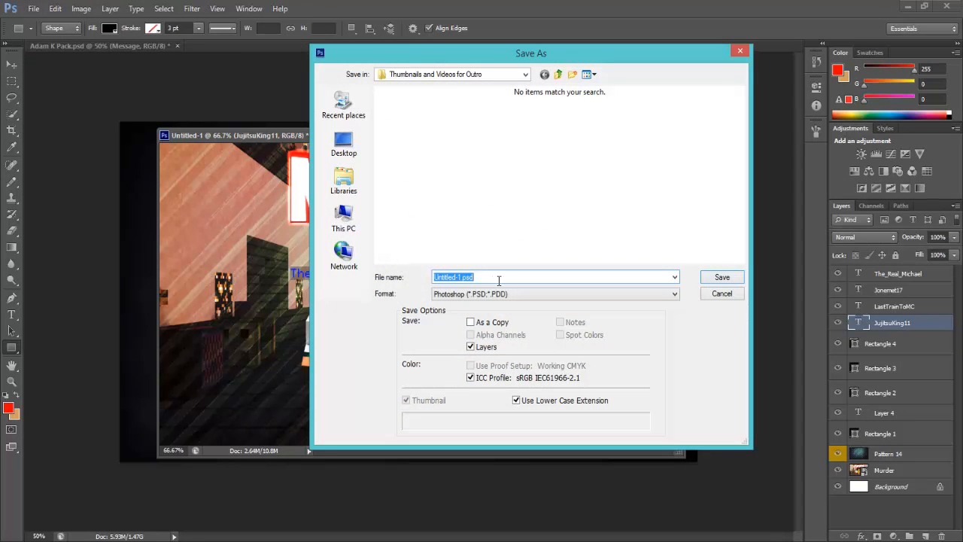
pyautogui.write('Mure')
pyautogui.write('d')
pyautogui.press('BackSpace')
pyautogui.press('BackSpace')
pyautogui.write('der')
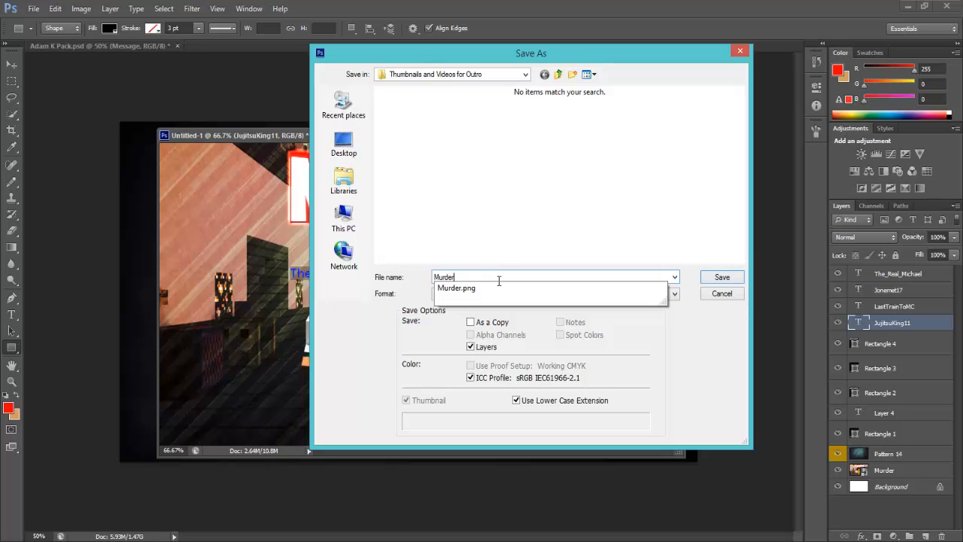
pyautogui.write('2')
pyautogui.click(480, 295)
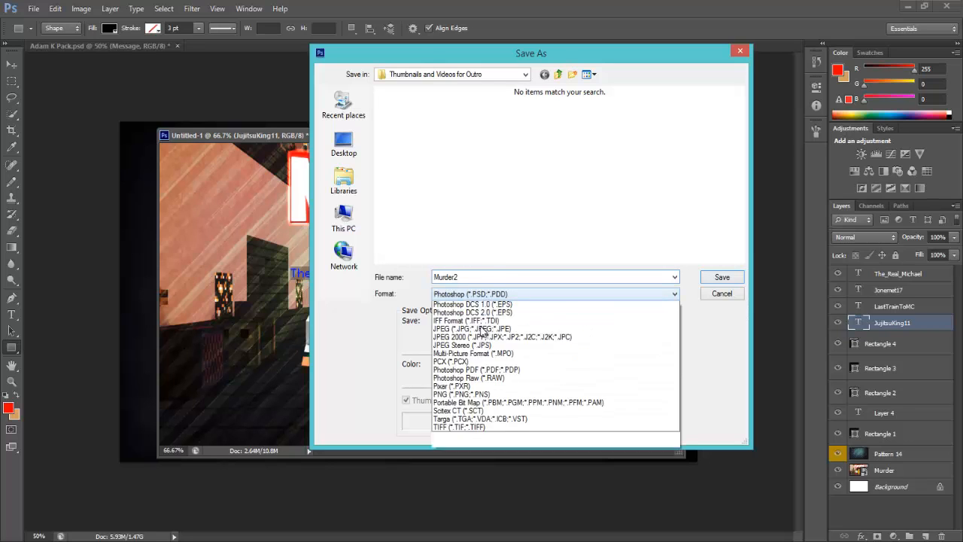
pyautogui.click(455, 436)
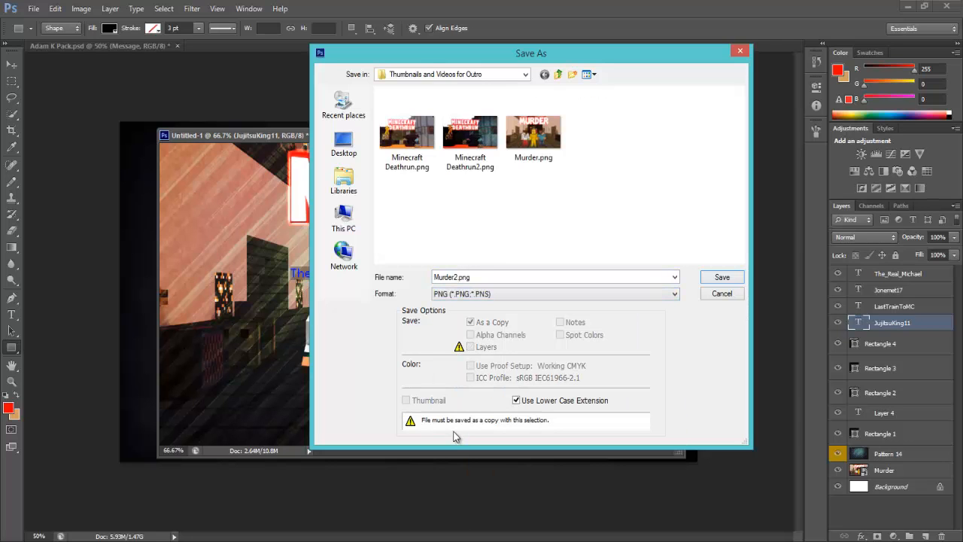
pyautogui.click(720, 279)
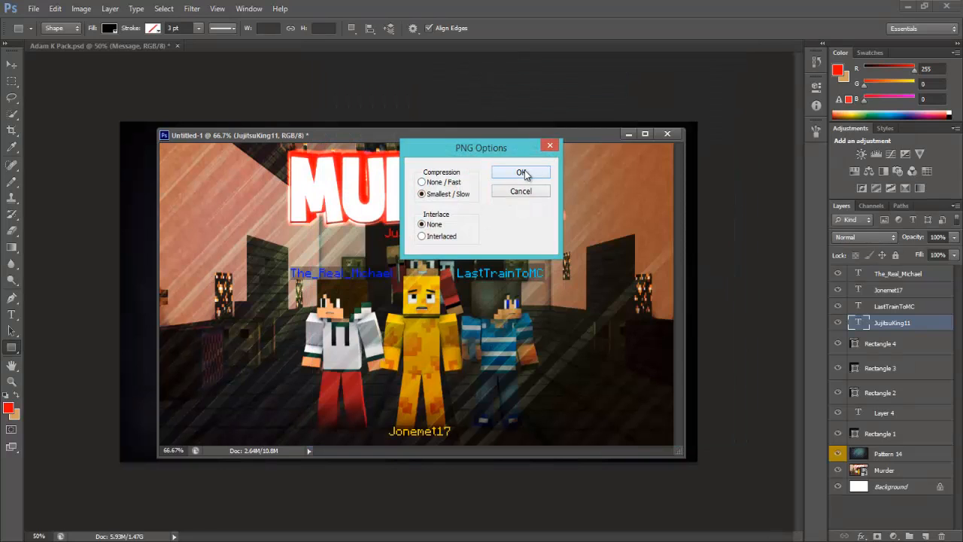
pyautogui.click(522, 173)
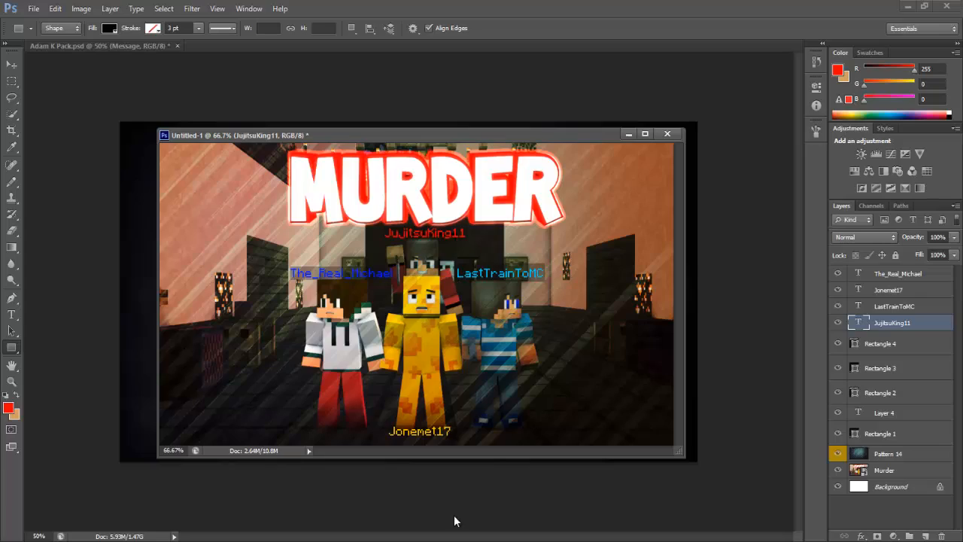
pyautogui.click(935, 501)
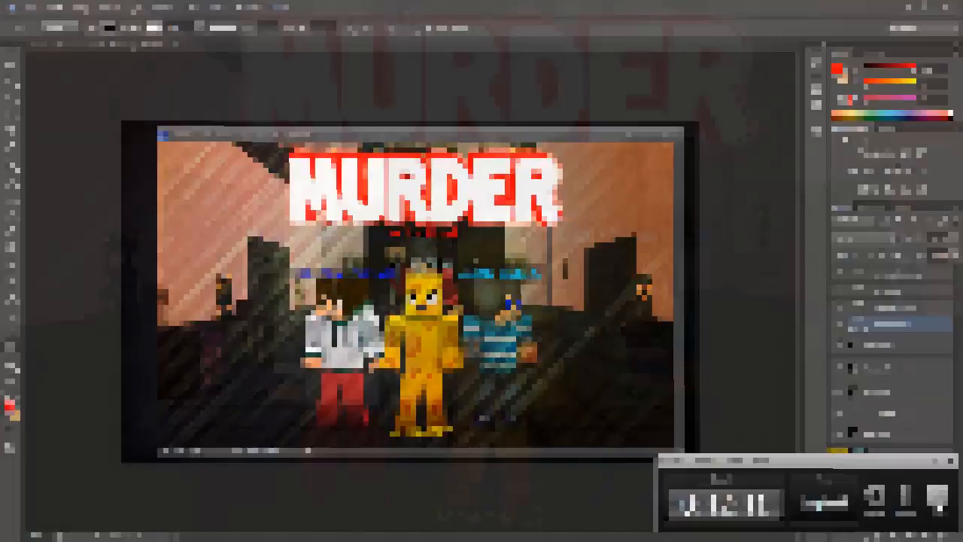